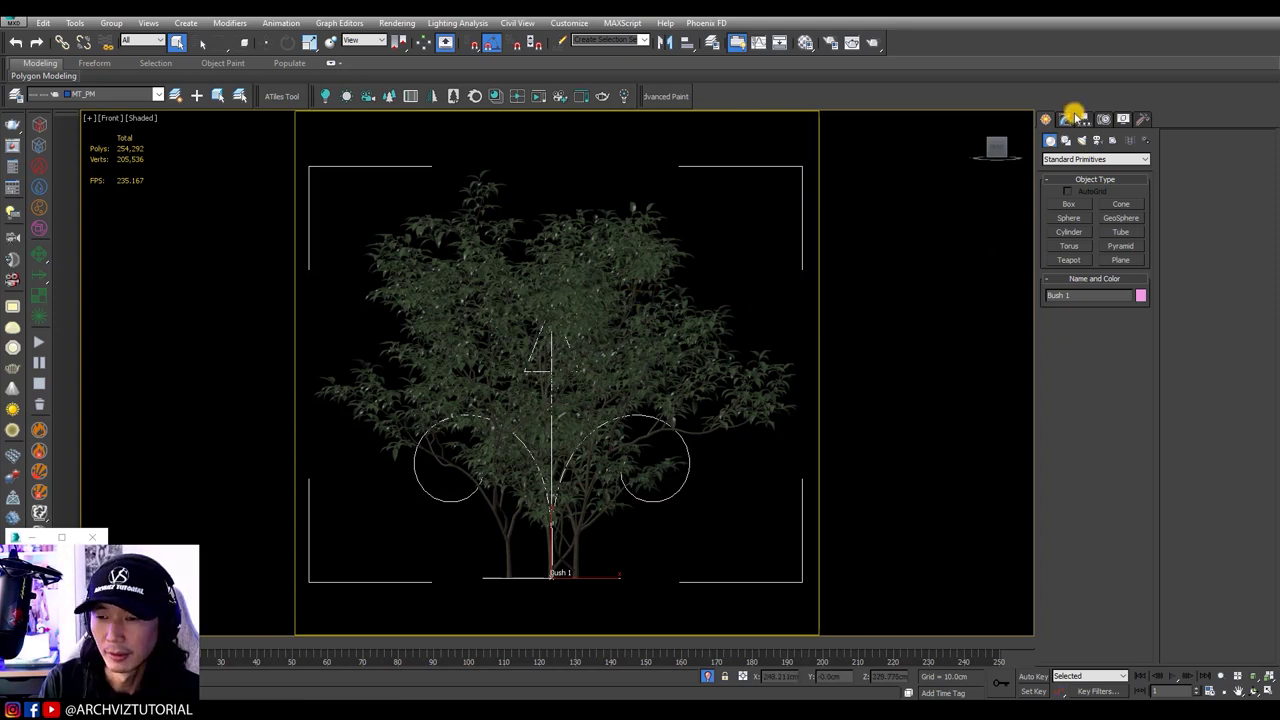
Step: Show the bush's GrowFX parameters and examine its foliage and branch structure up close and as a whole
left_click(1068, 118)
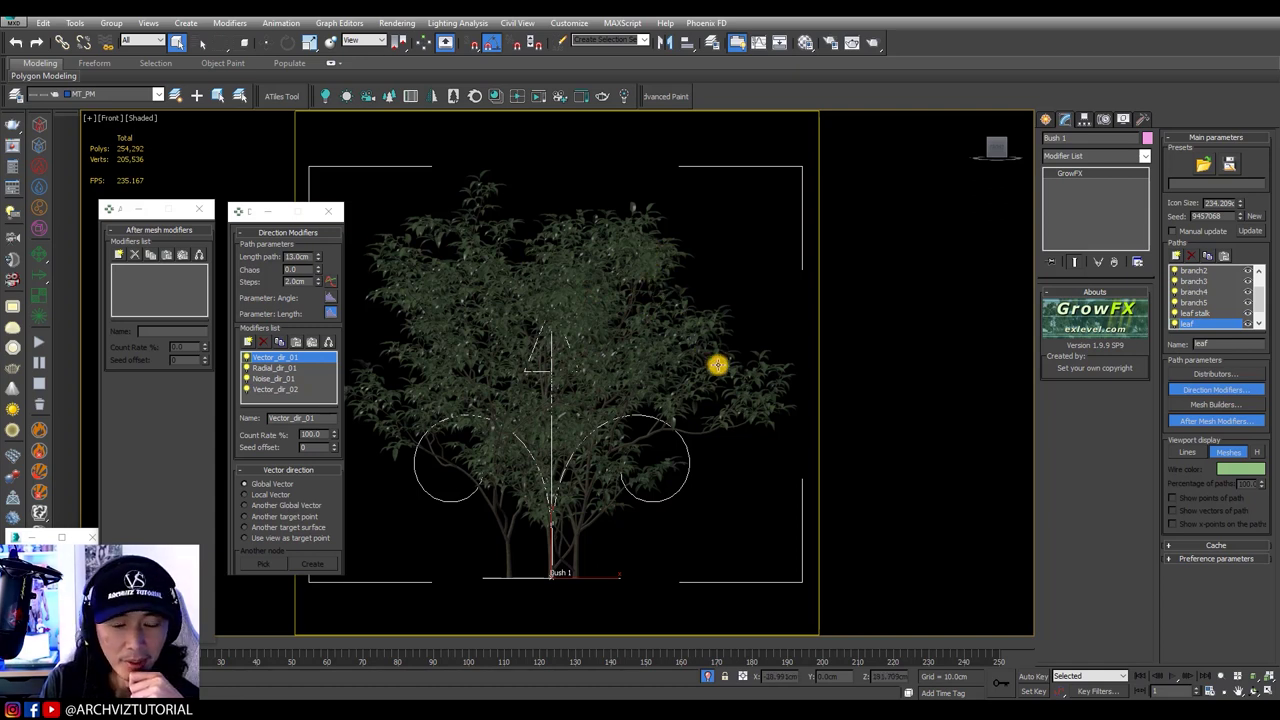
scroll(718, 360, "up", 5)
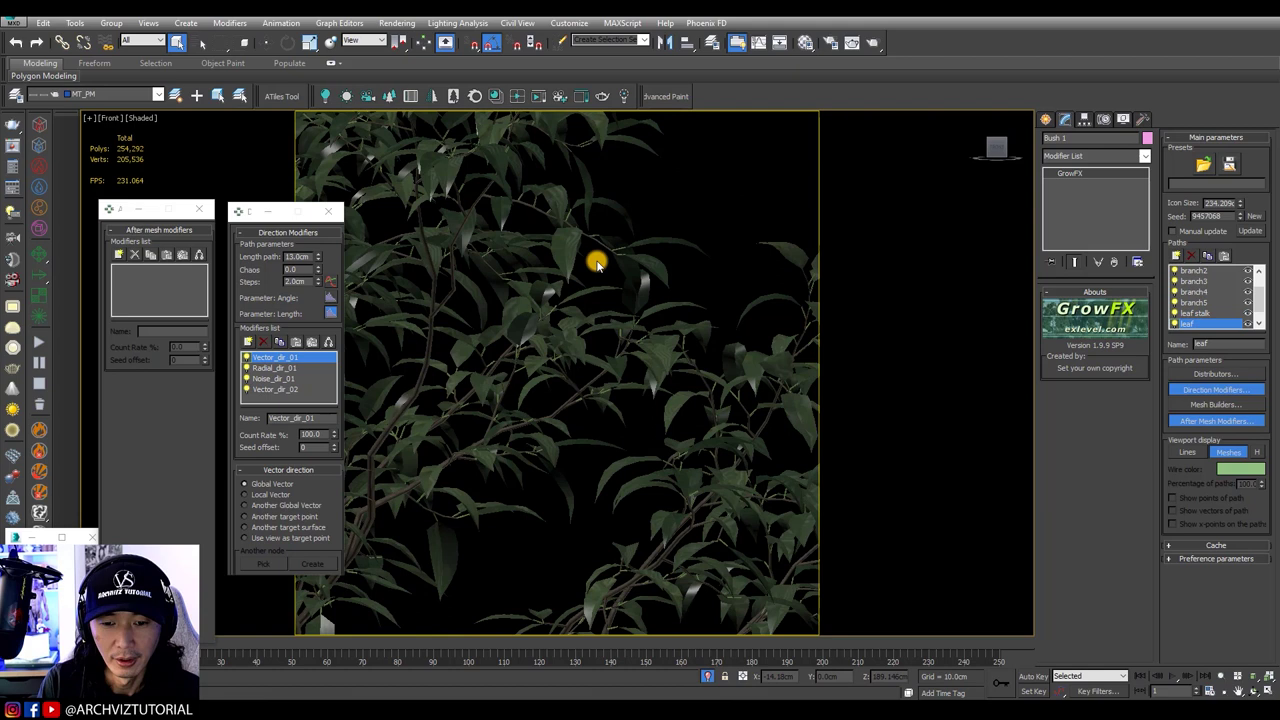
scroll(591, 263, "down", 2)
scroll(650, 328, "down", 2)
scroll(650, 328, "down", 3)
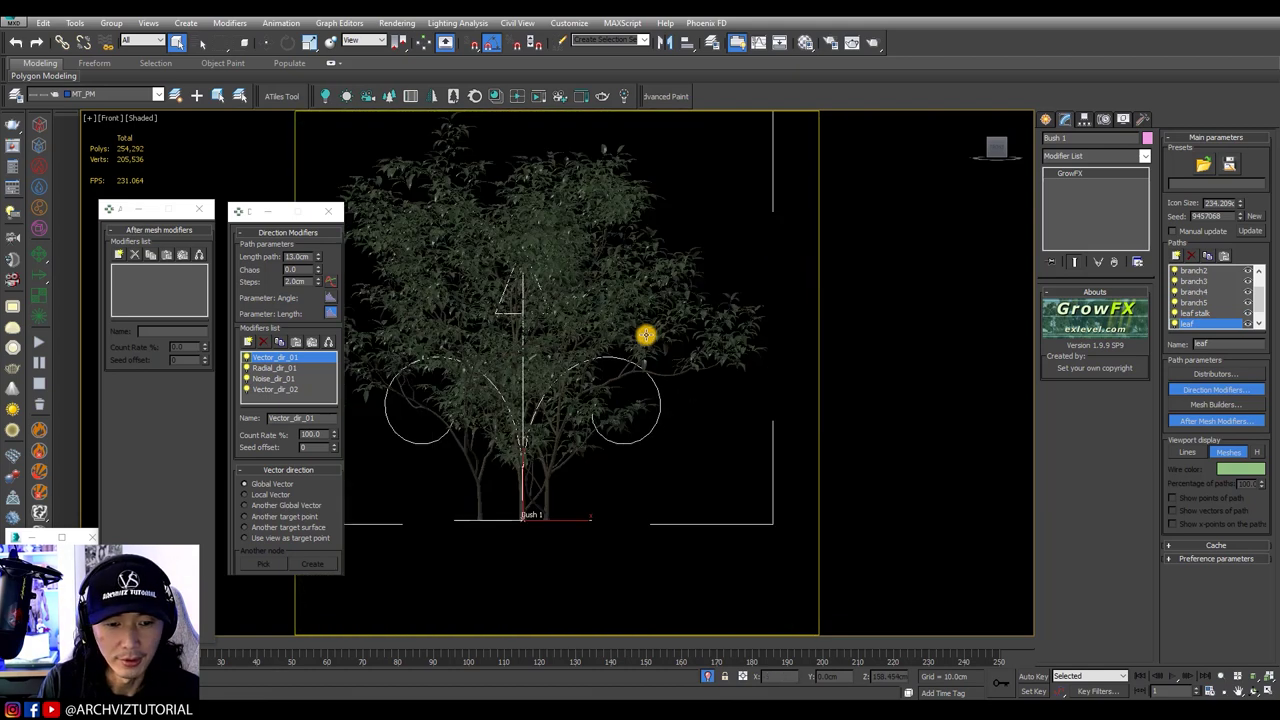
scroll(603, 340, "up", 3)
middle_click_drag(597, 349, 623, 385)
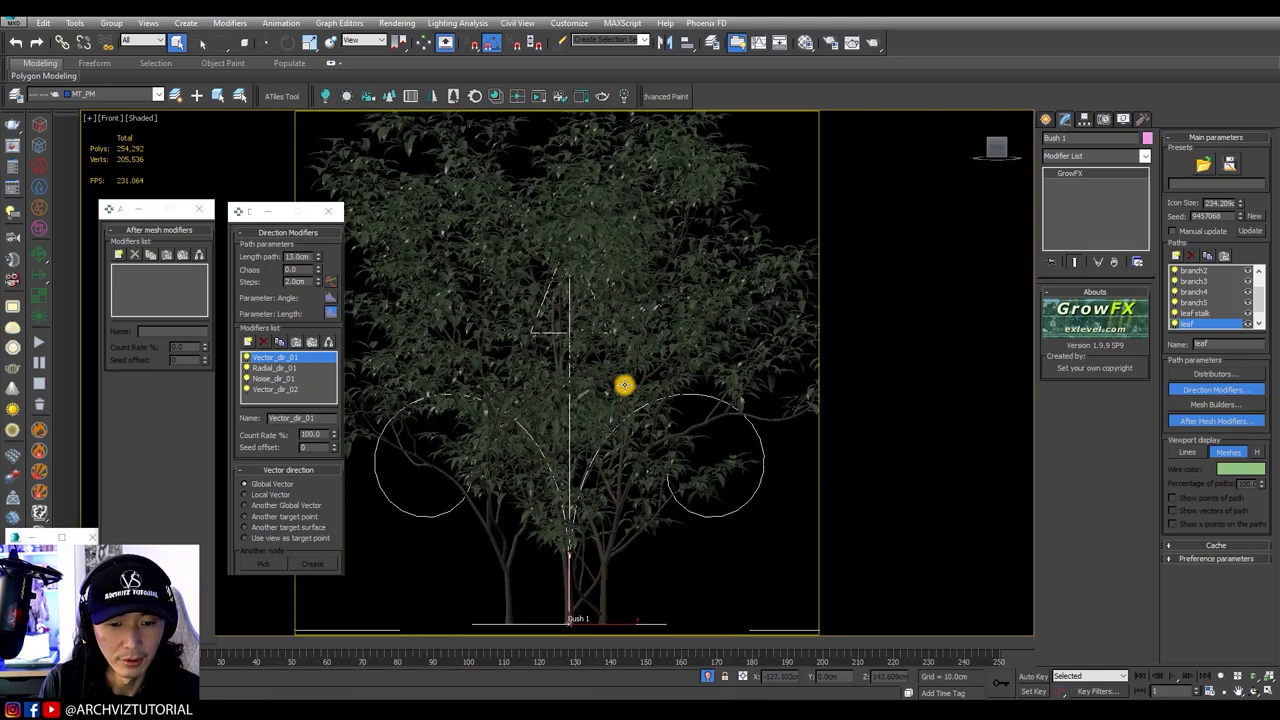
scroll(1232, 292, "up", 2)
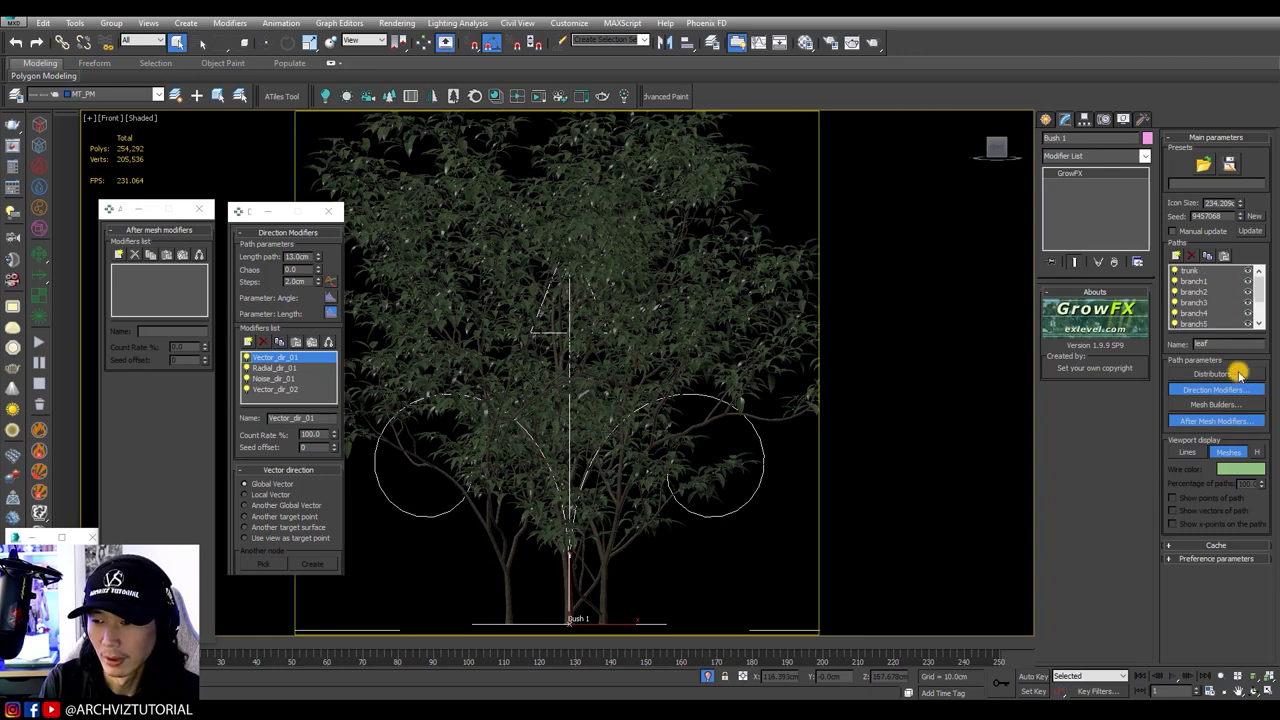
left_click(1230, 452)
scroll(695, 285, "down", 2)
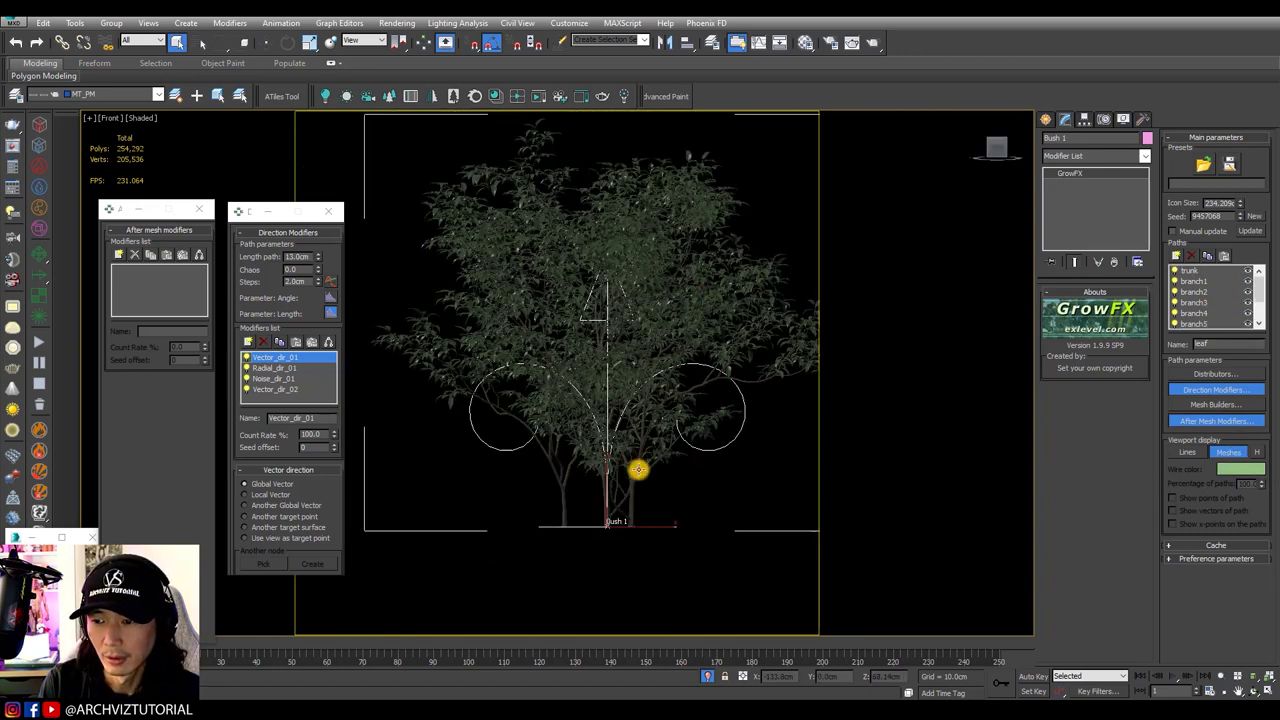
left_click(608, 524)
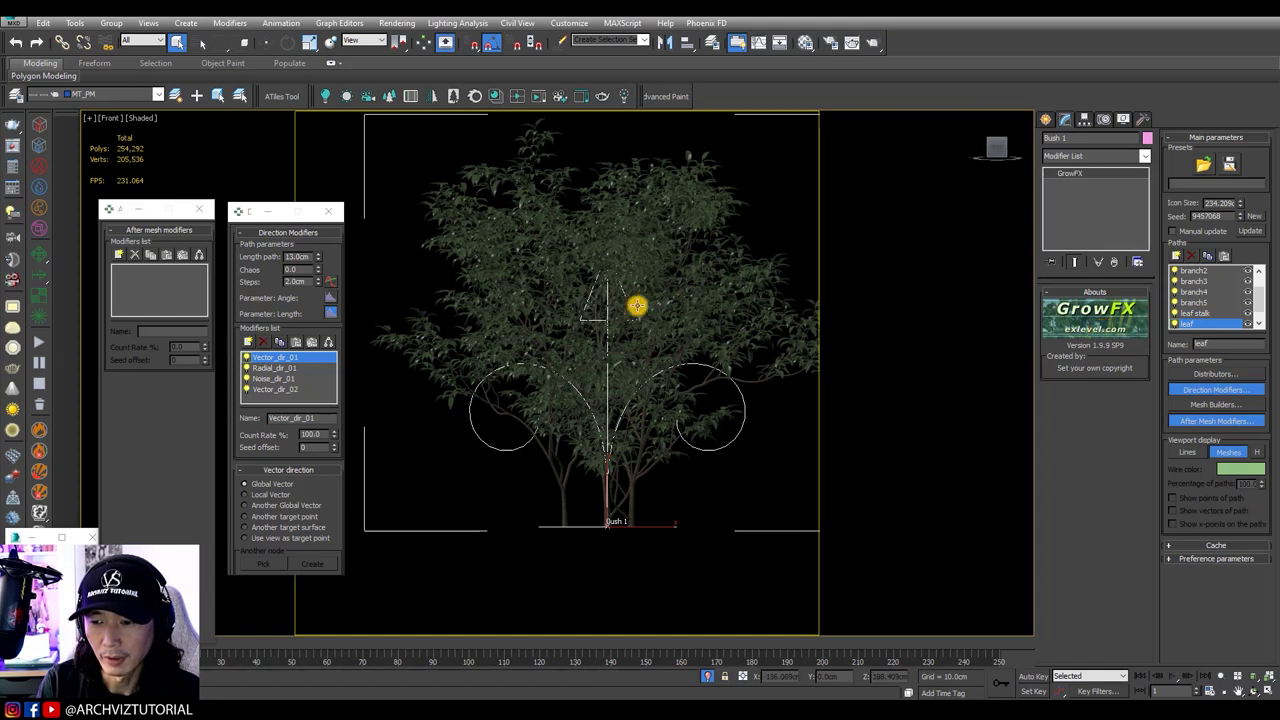
scroll(620, 312, "up", 2)
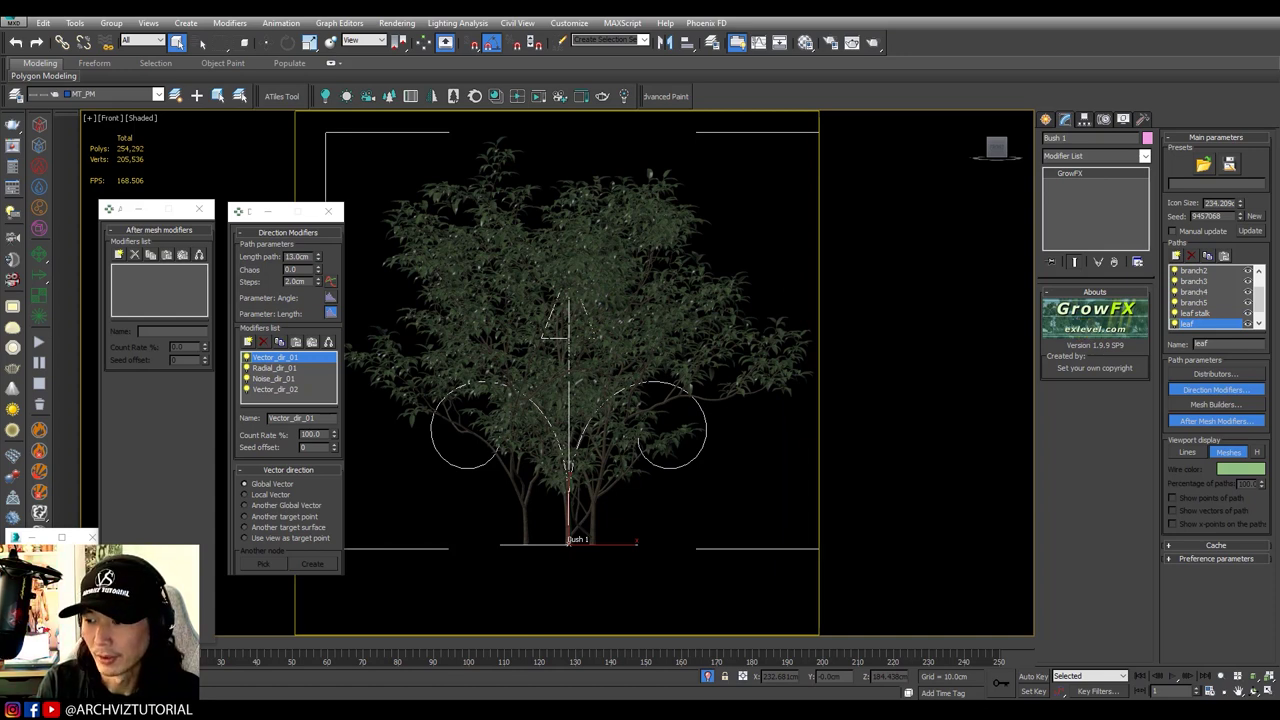
Step: Switch to the Exlevel website in Chrome and review the GrowFX features page, including the sections on object reaction and sheared plants
left_click(1095, 313)
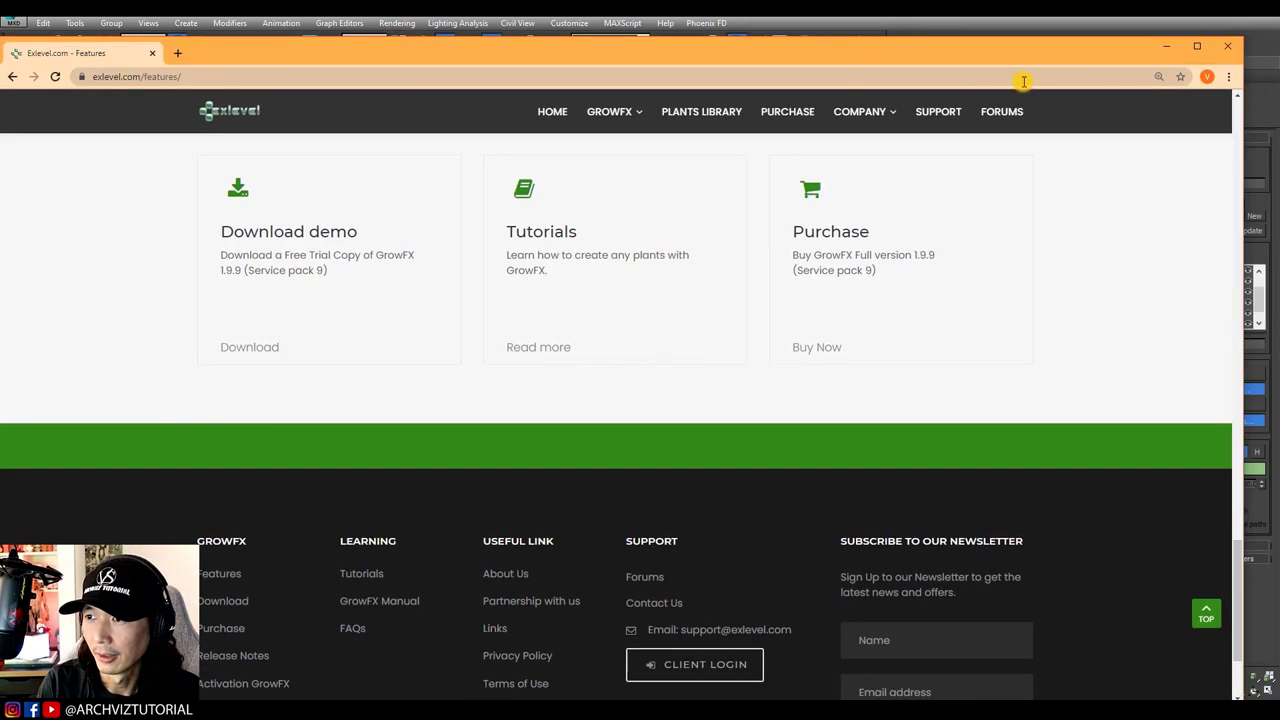
left_click(1194, 46)
scroll(366, 191, "up", 10)
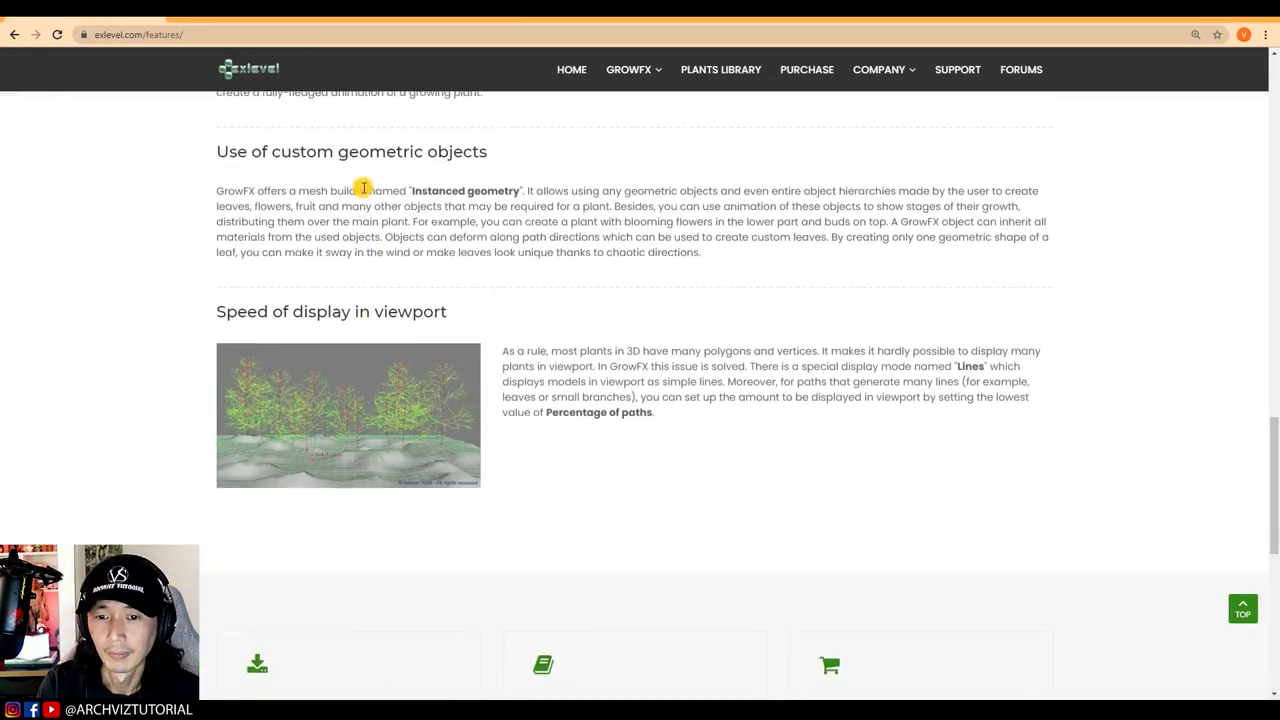
scroll(366, 191, "up", 5)
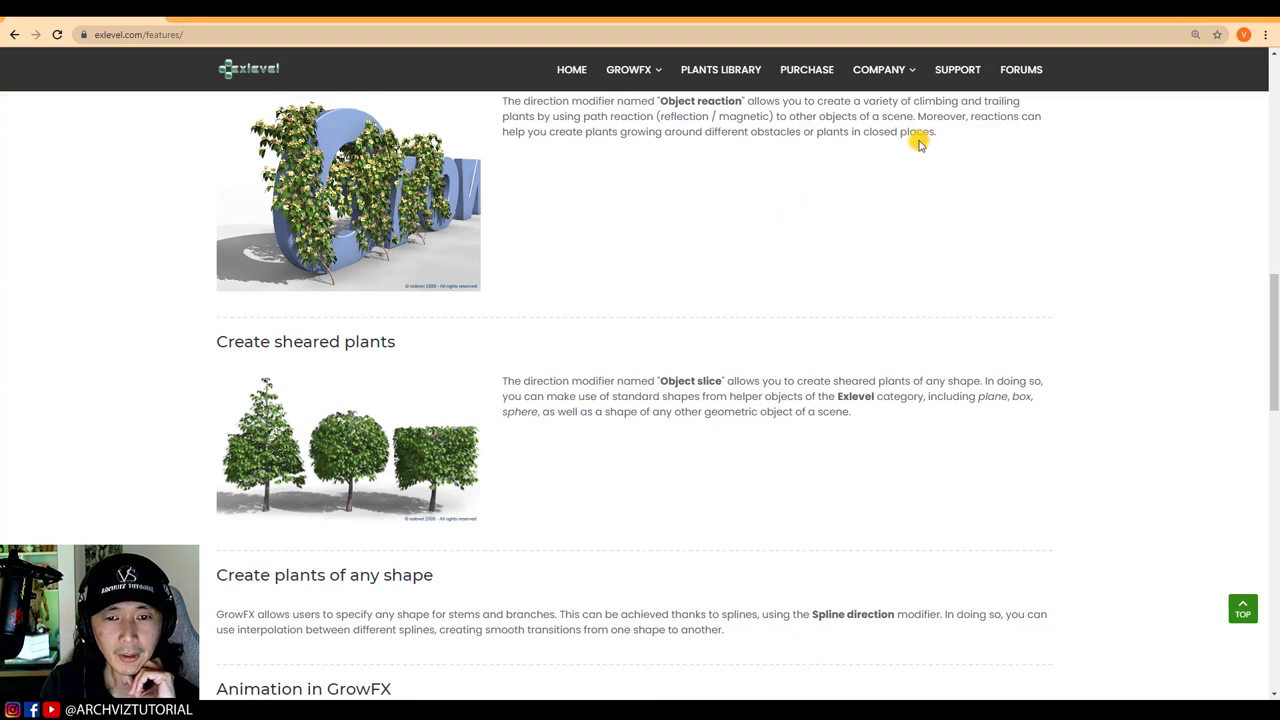
left_click(990, 18)
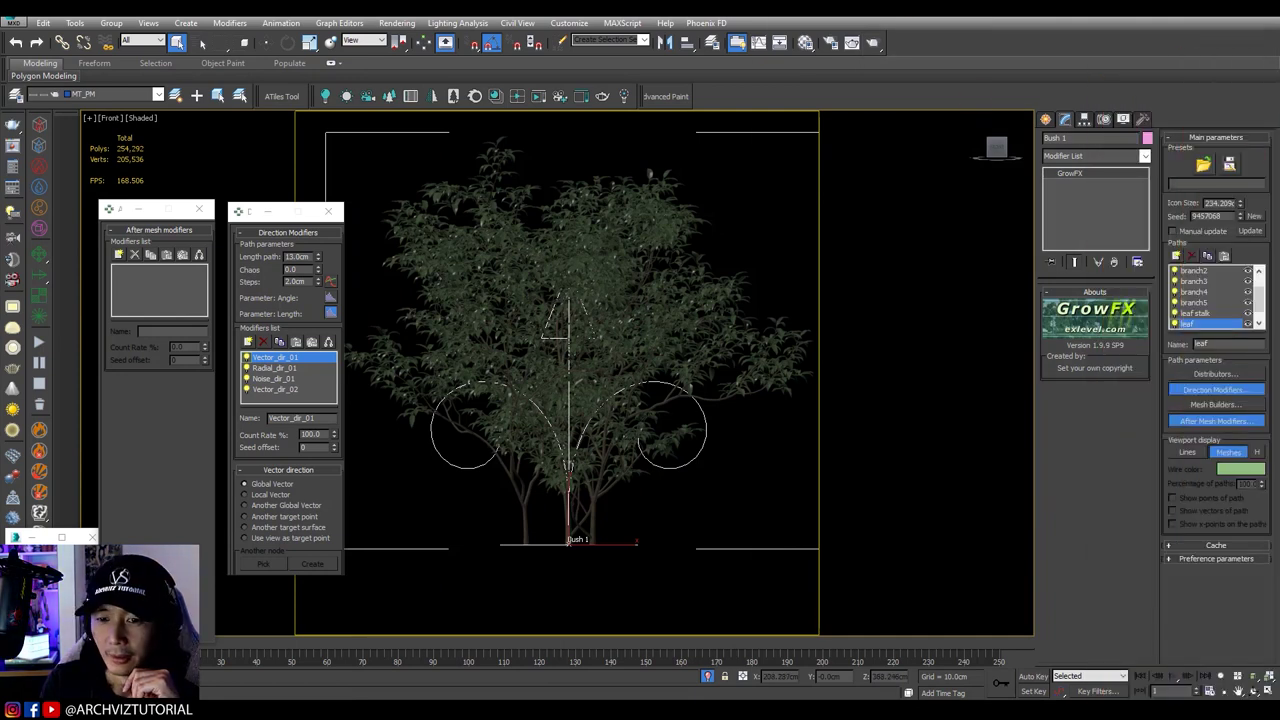
Step: Display the bush as lines in the viewport and close the After Mesh Modifiers and Direction Modifiers windows
scroll(1190, 290, "up", 2)
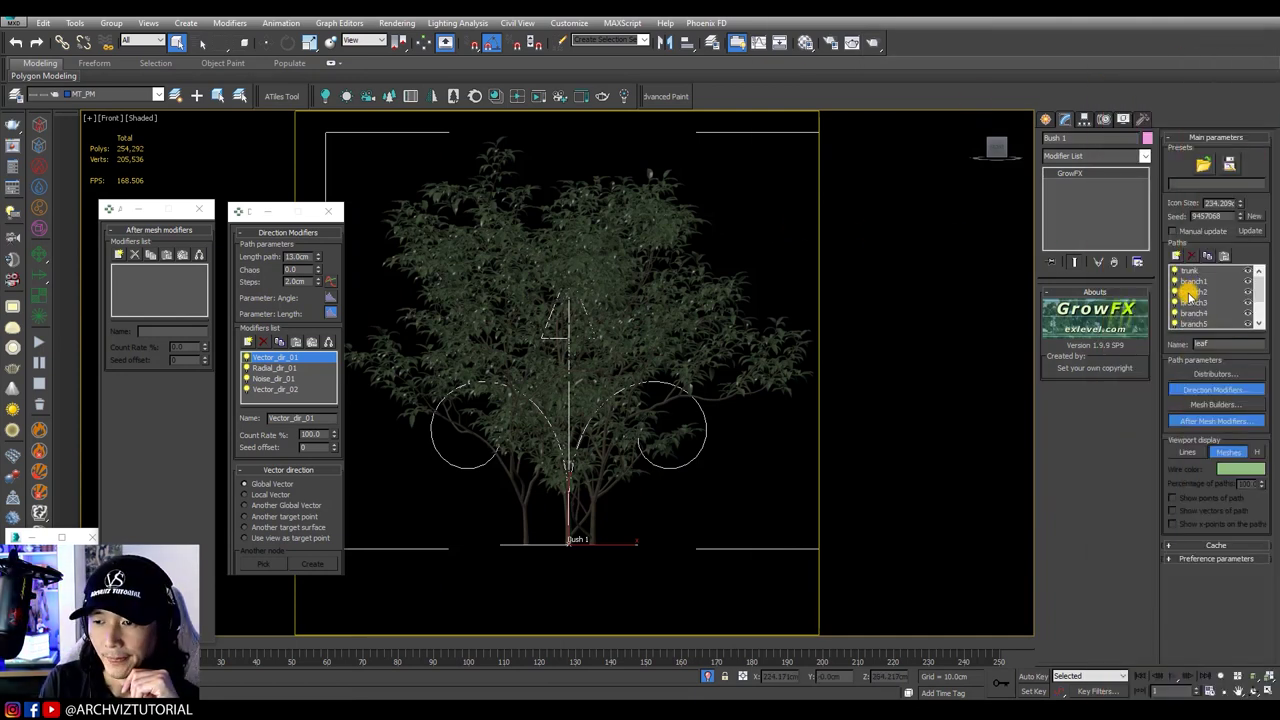
left_click(1194, 452)
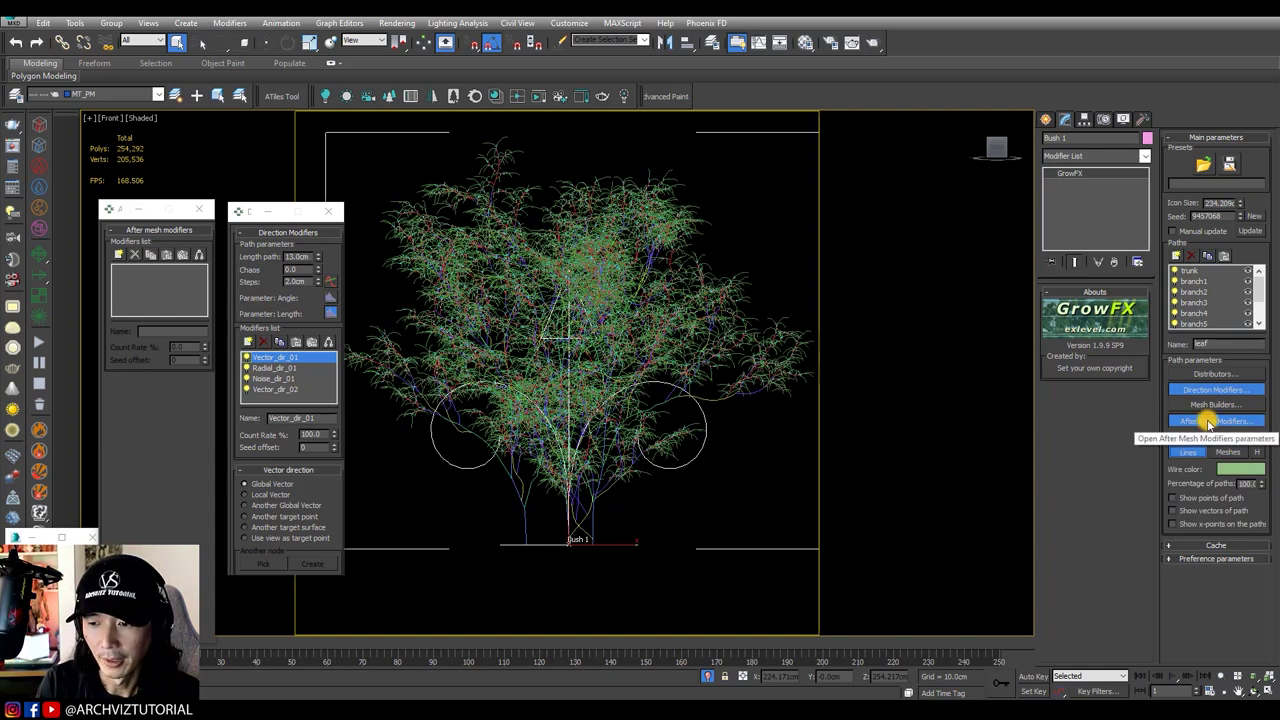
left_click(1208, 424)
left_click(1212, 390)
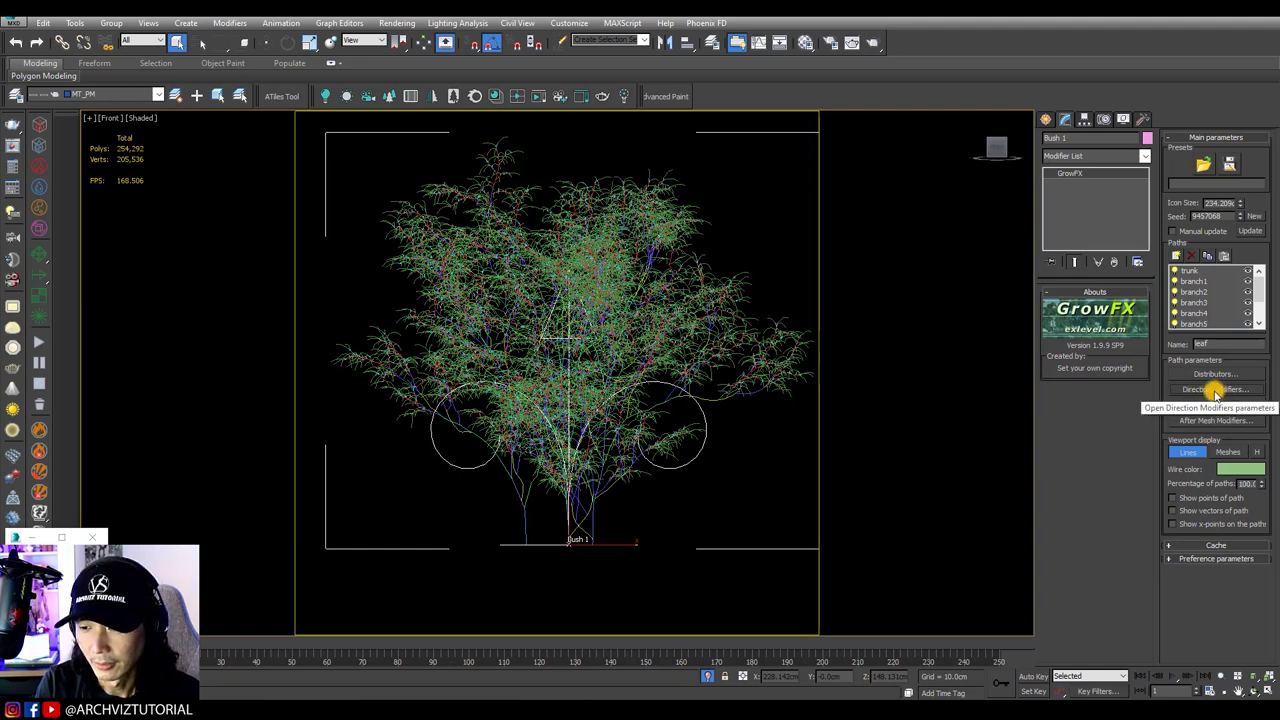
Step: Turn on highlighted paths mode and compare the bush's branch paths in the viewport, leaving branch1 selected
left_click(1193, 272)
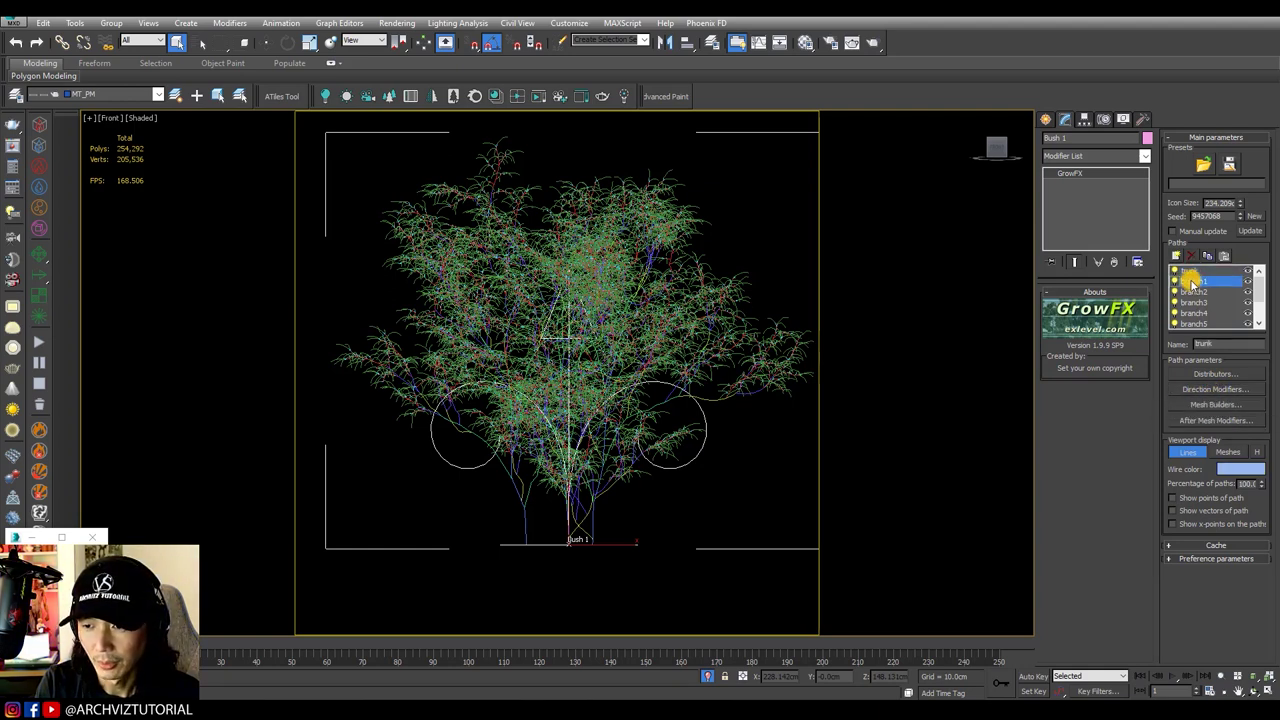
left_click(1194, 283)
left_click(1196, 293)
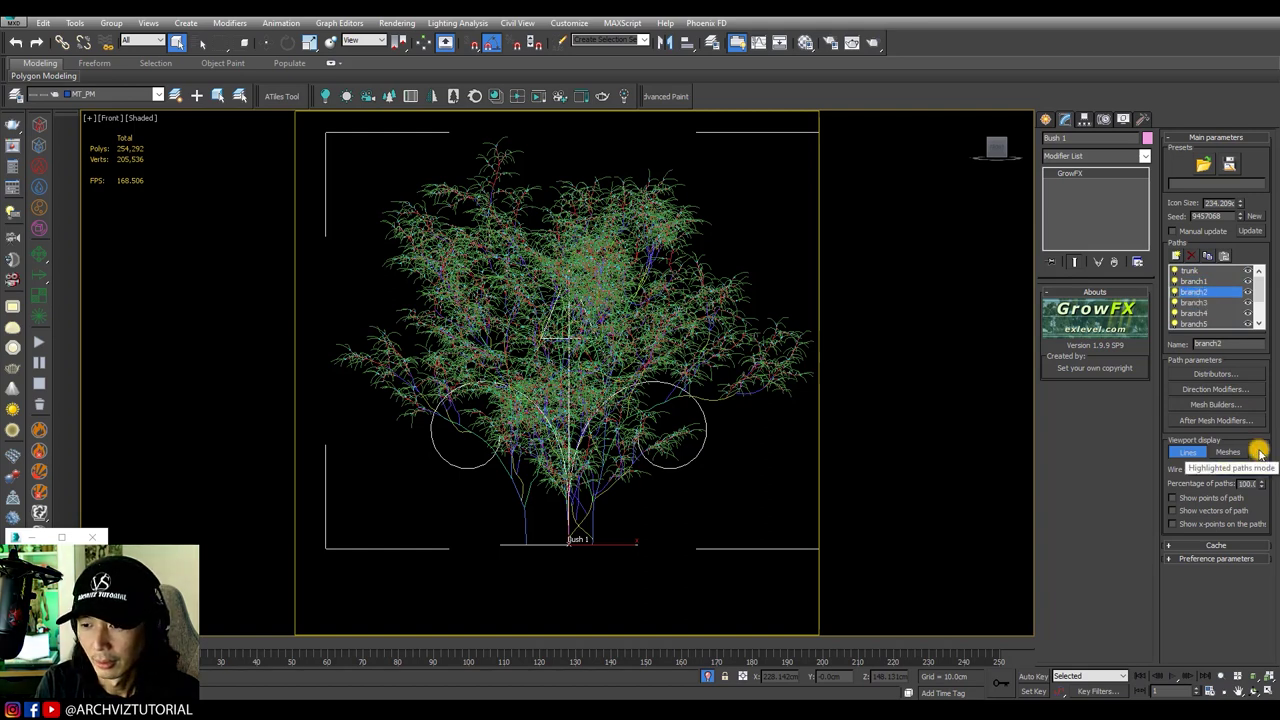
left_click(1258, 452)
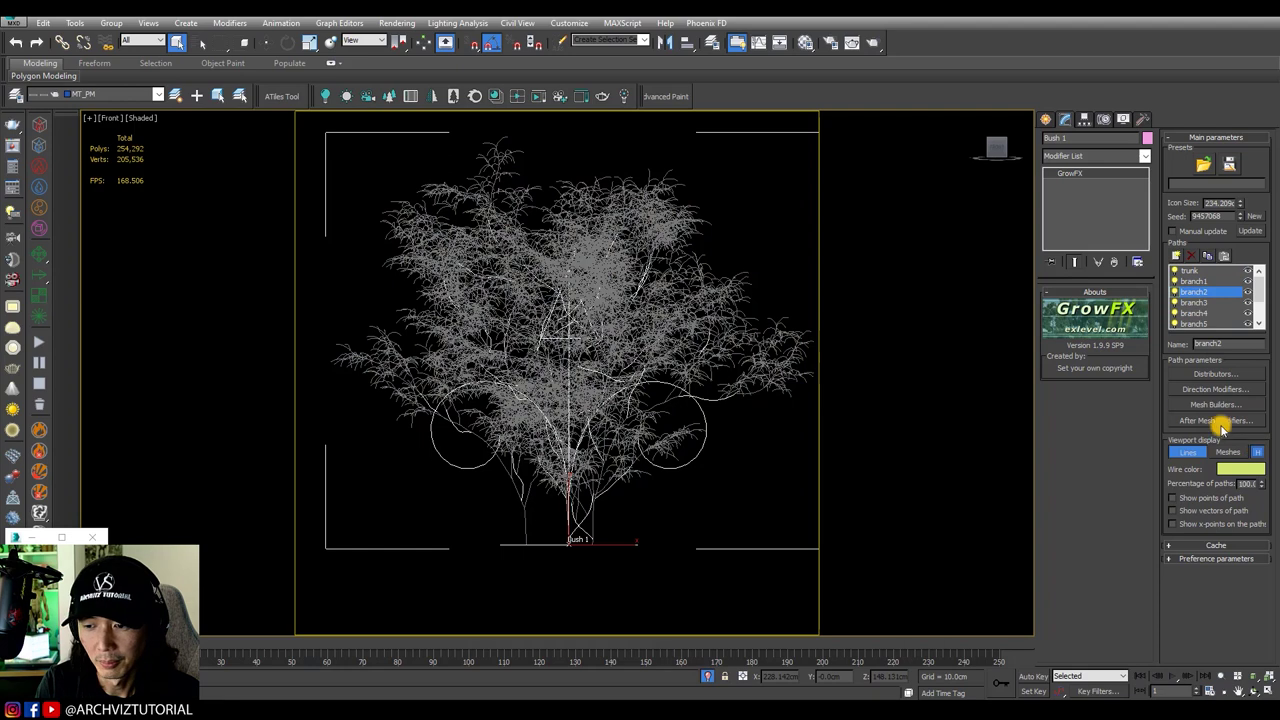
left_click(1196, 281)
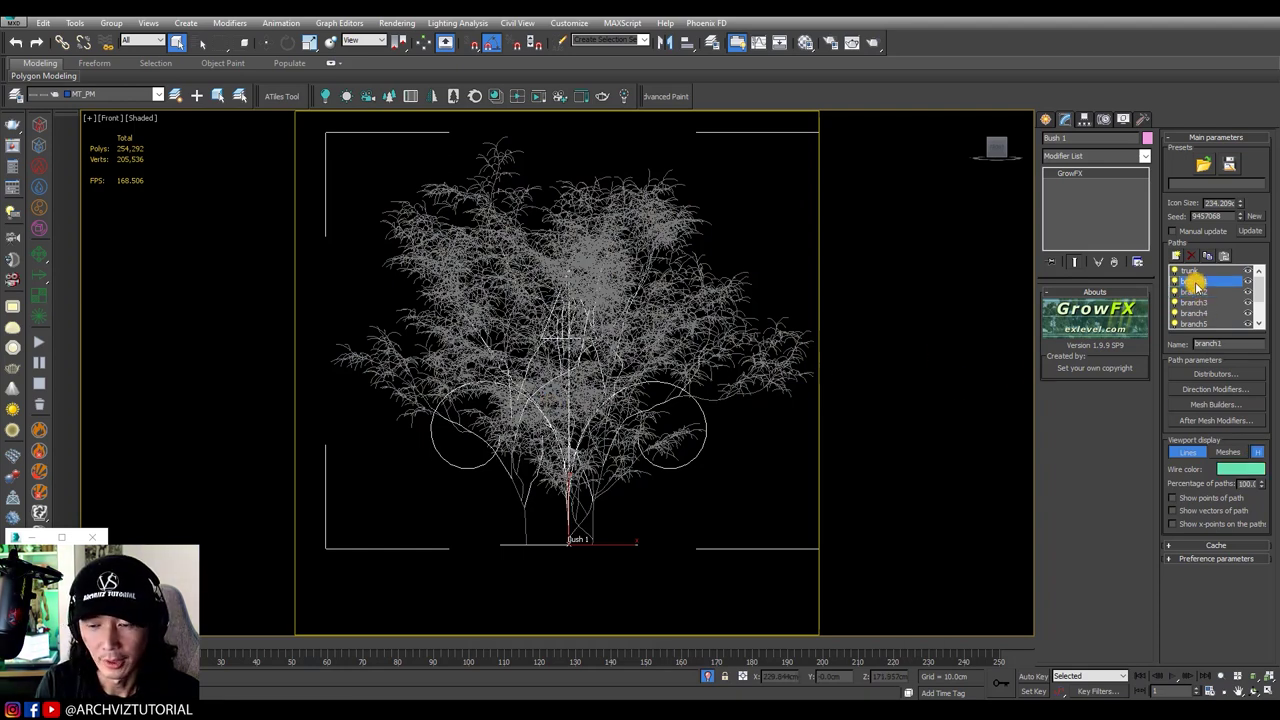
left_click(1194, 291)
left_click(1195, 302)
left_click(1194, 291)
left_click(1194, 281)
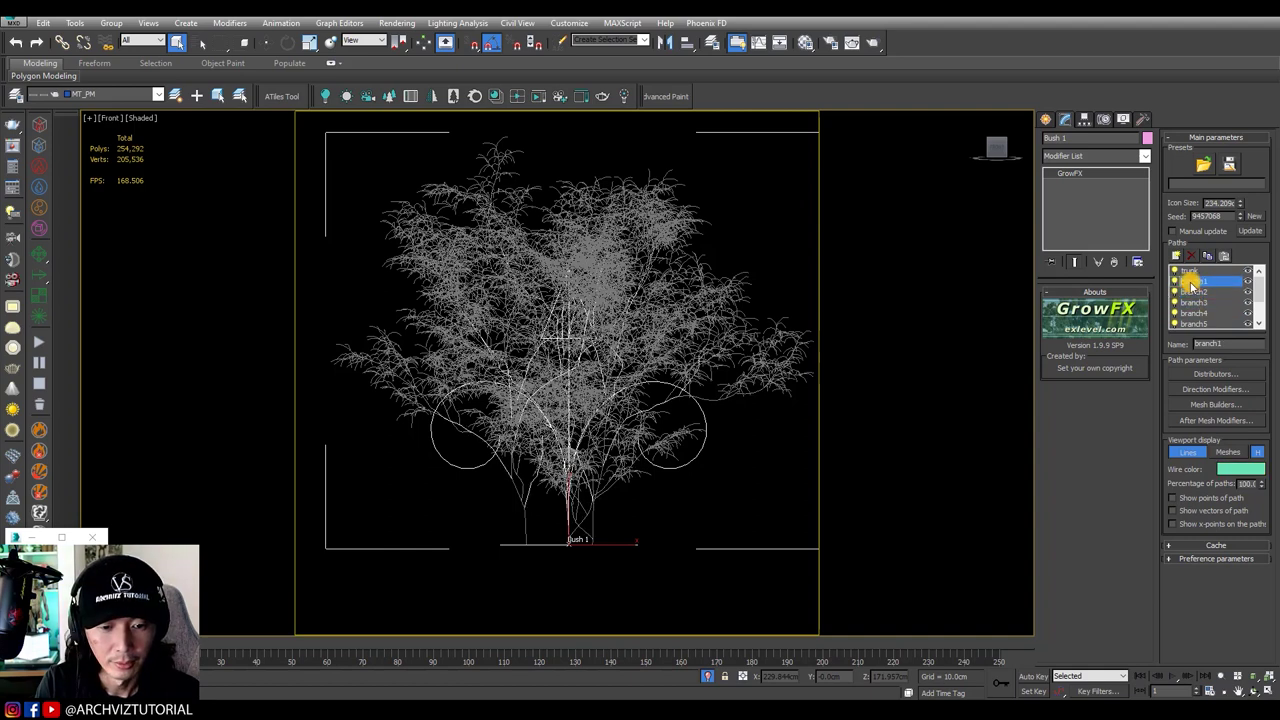
Step: Add a Wind animation direction modifier to the branch1 path
left_click(1211, 390)
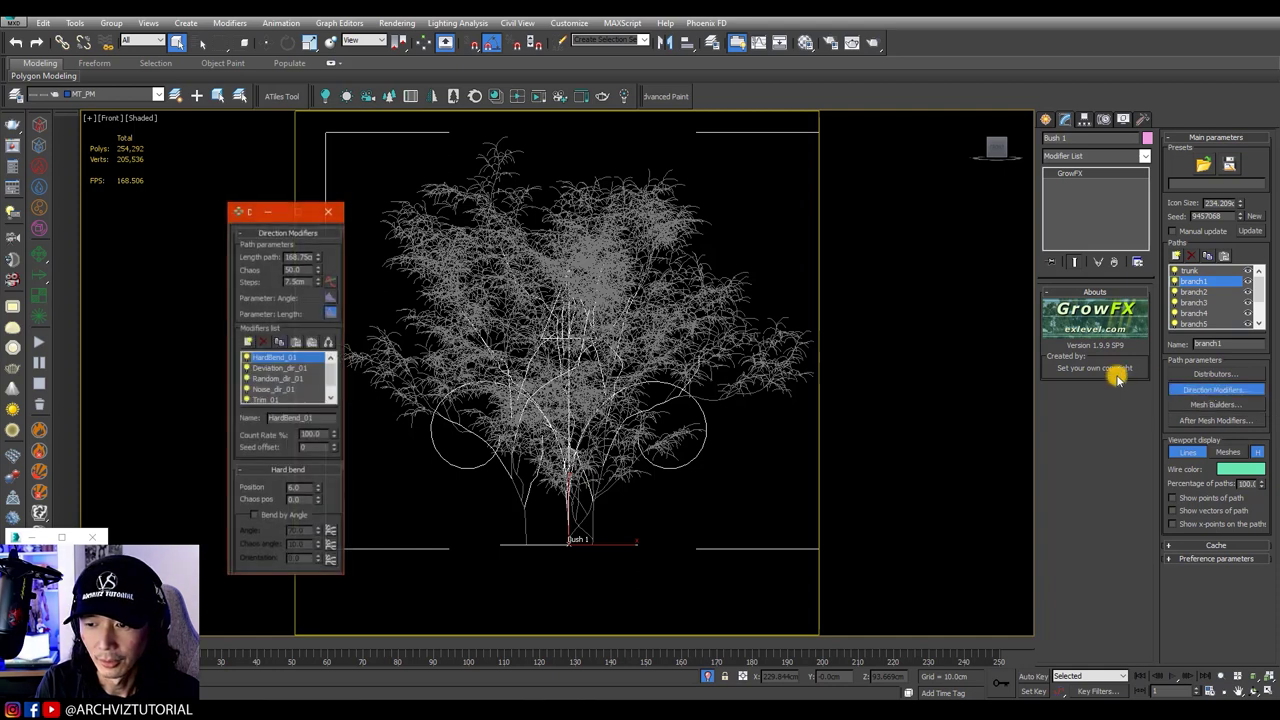
left_click_drag(230, 211, 95, 130)
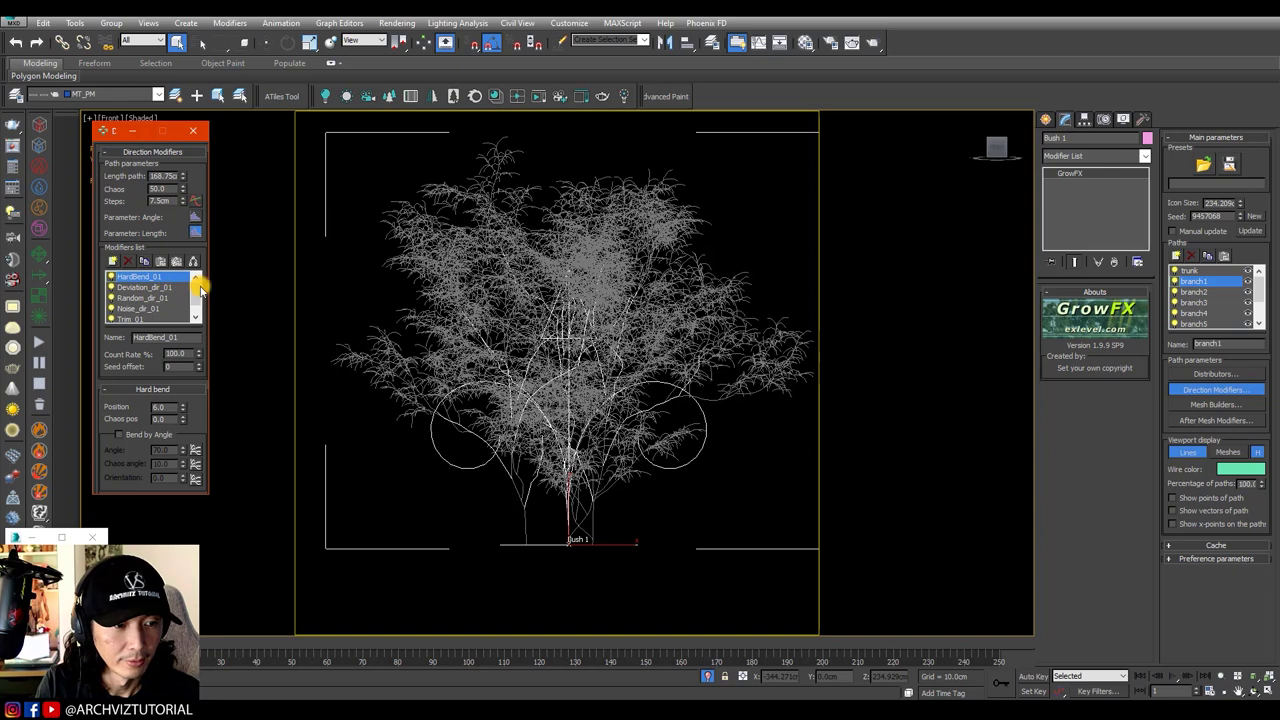
scroll(198, 292, "down", 1)
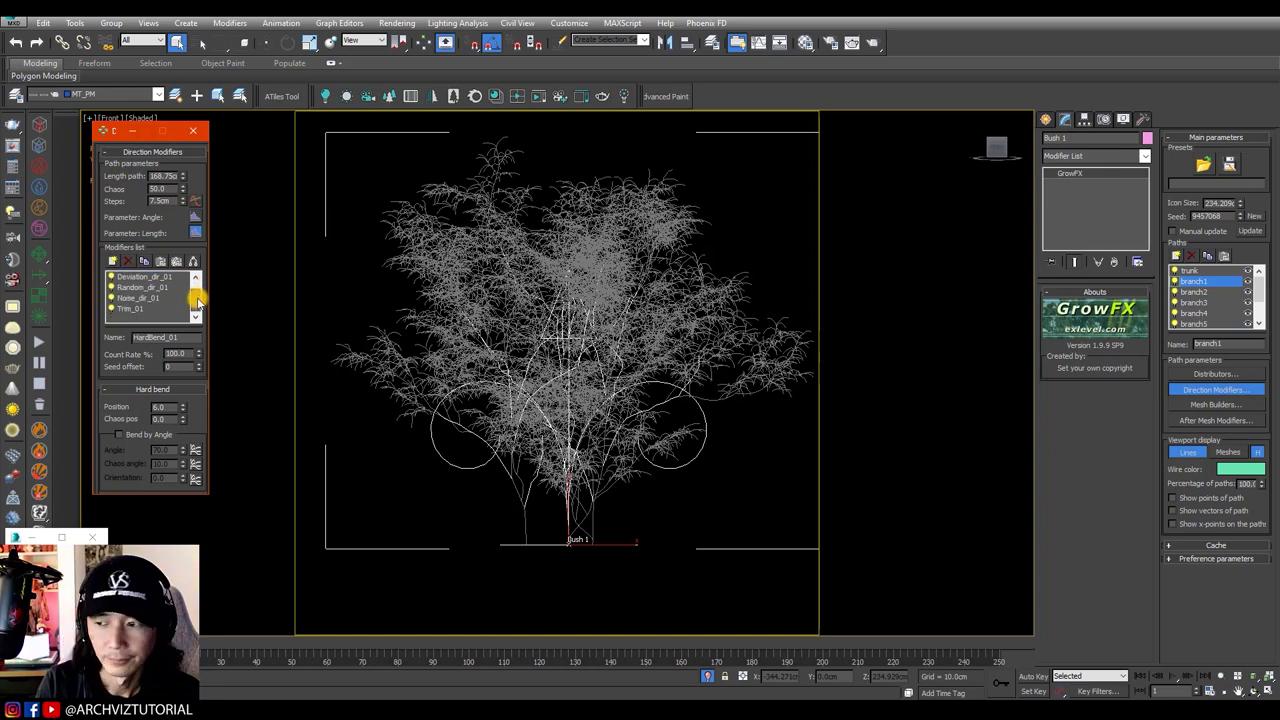
left_click(112, 261)
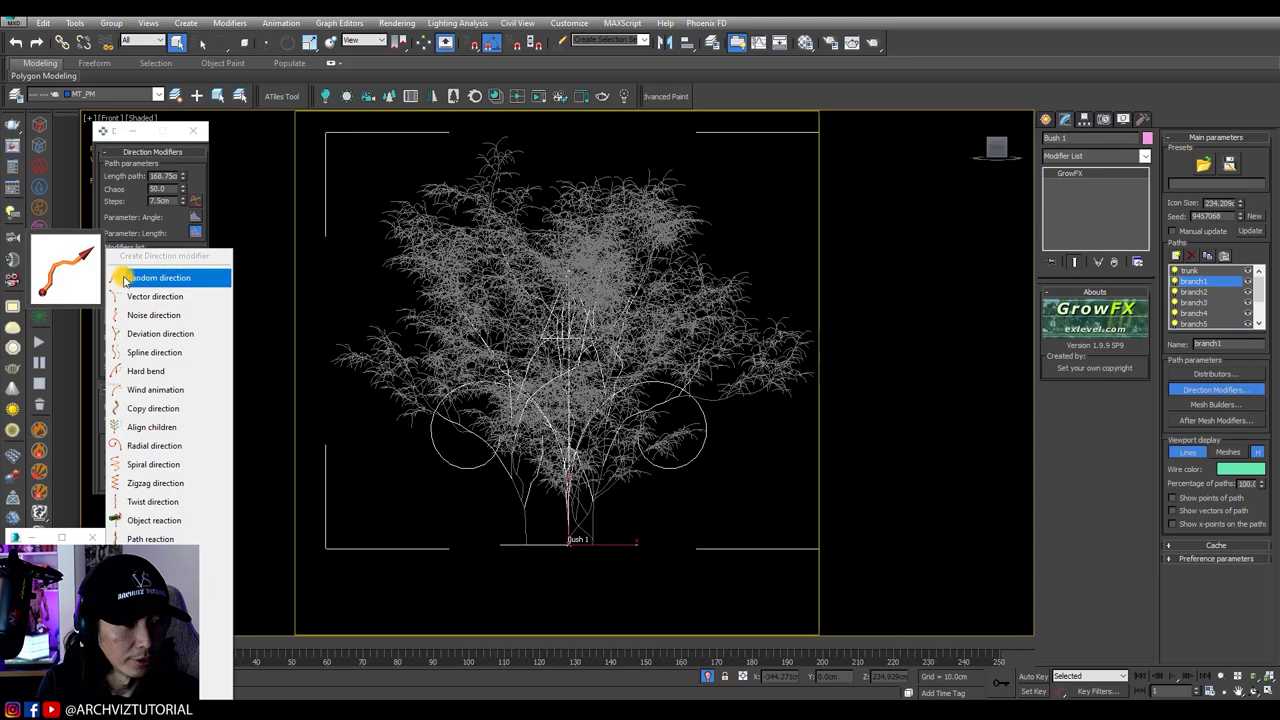
left_click(158, 390)
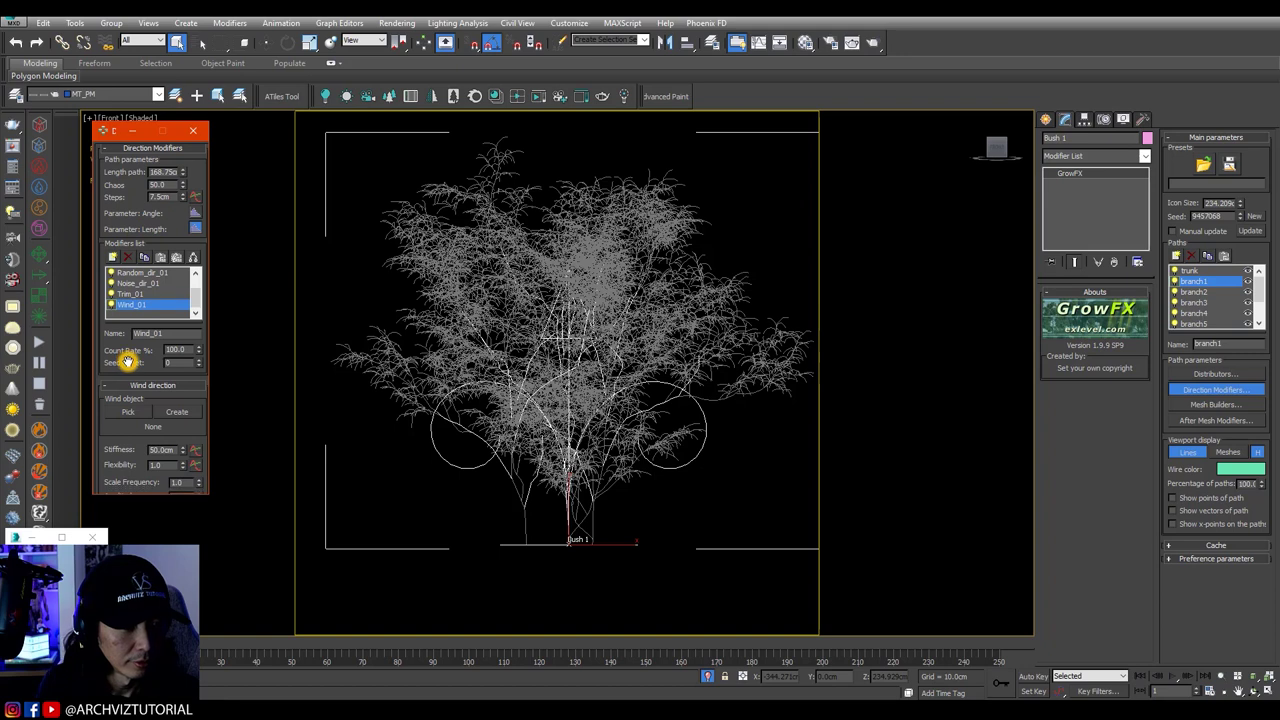
Step: Set the wind modifier's stiffness to 1000 cm and flexibility to 20, with manual update enabled for the bush
scroll(122, 360, "down", 3)
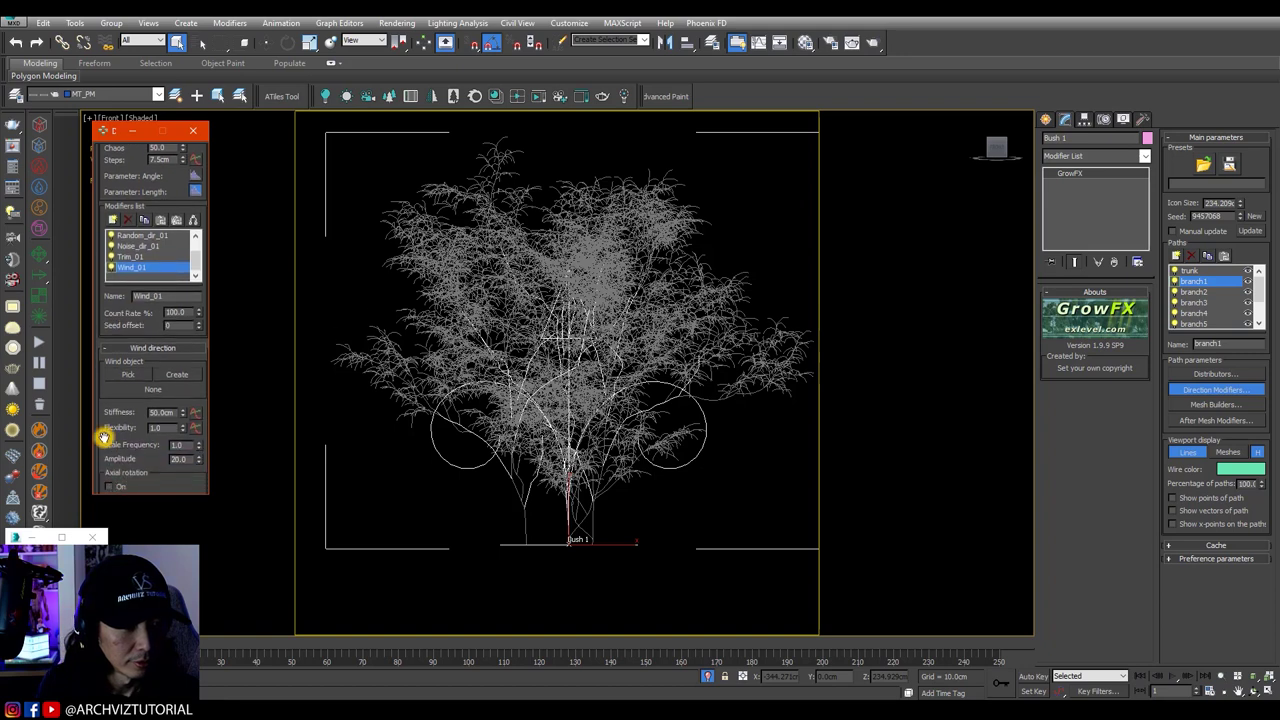
double_click(153, 391)
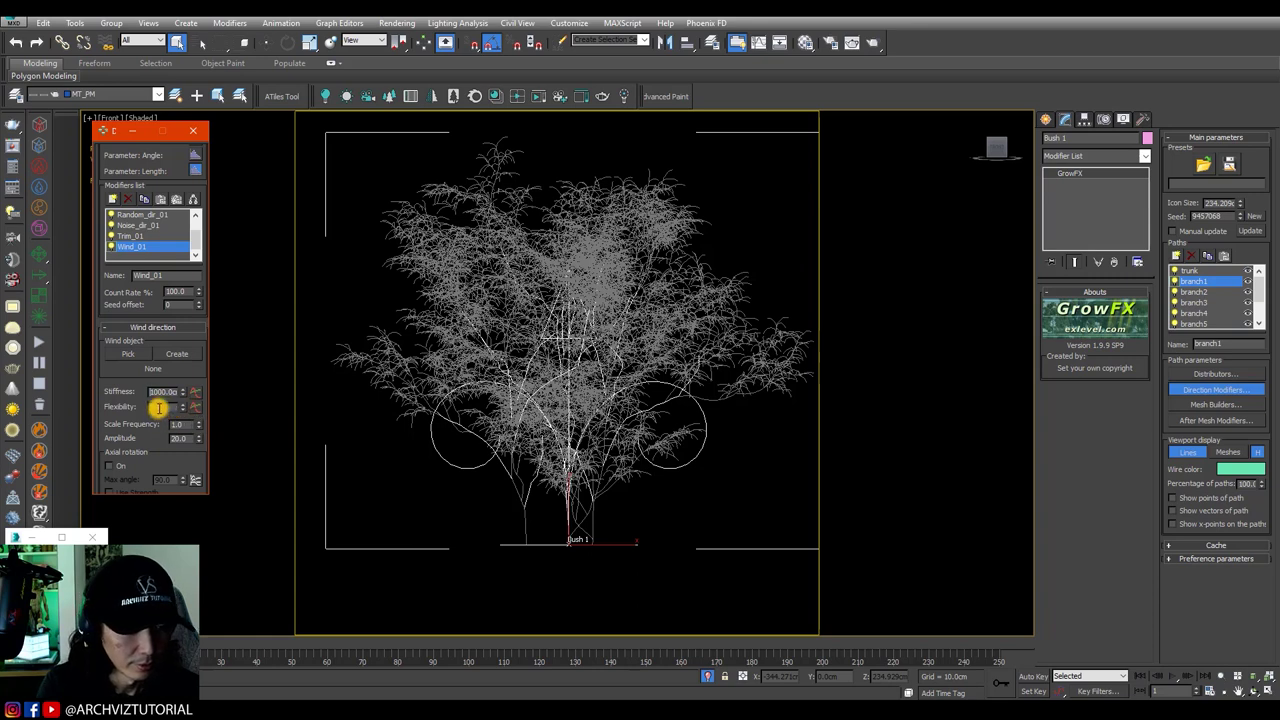
left_click(158, 407)
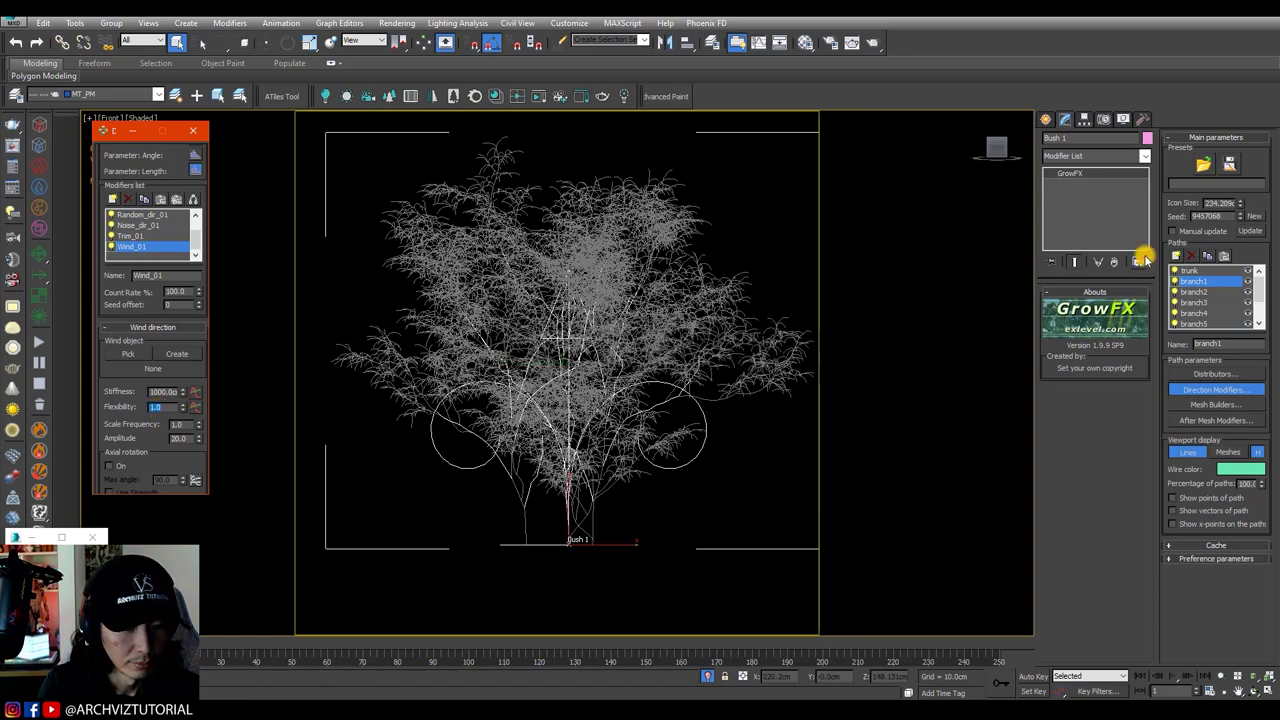
left_click(1175, 232)
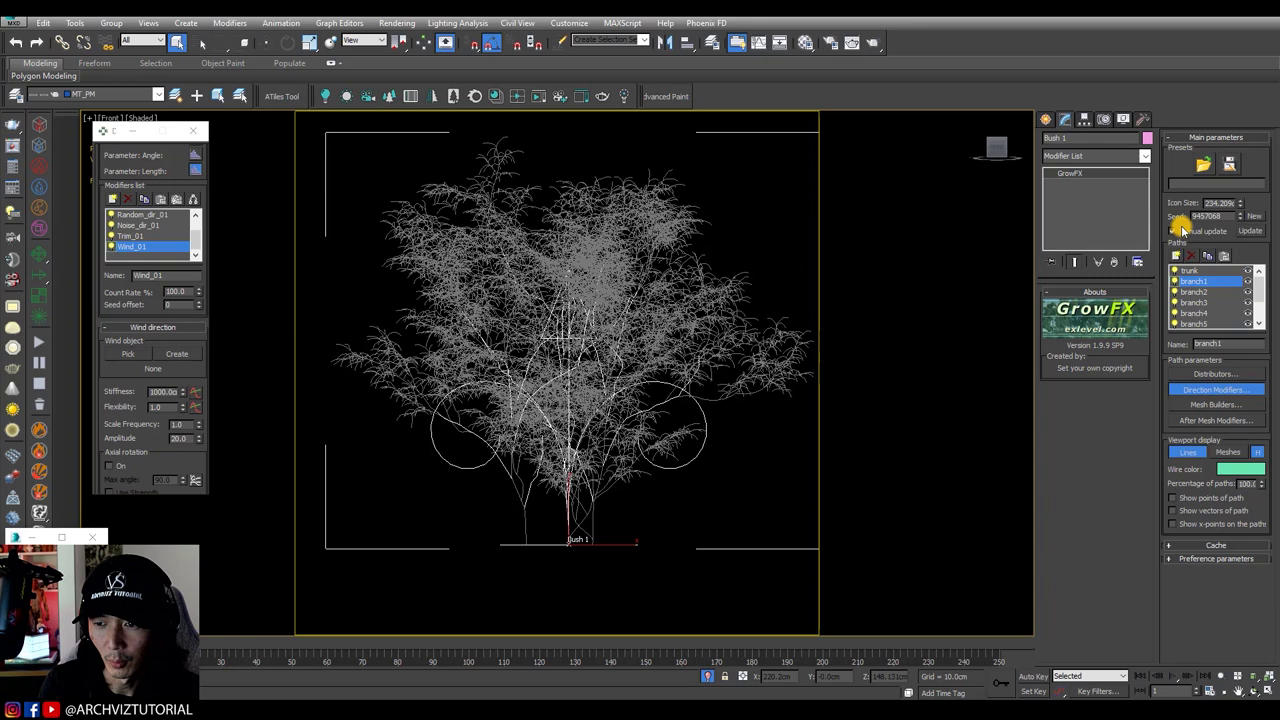
left_click(163, 407)
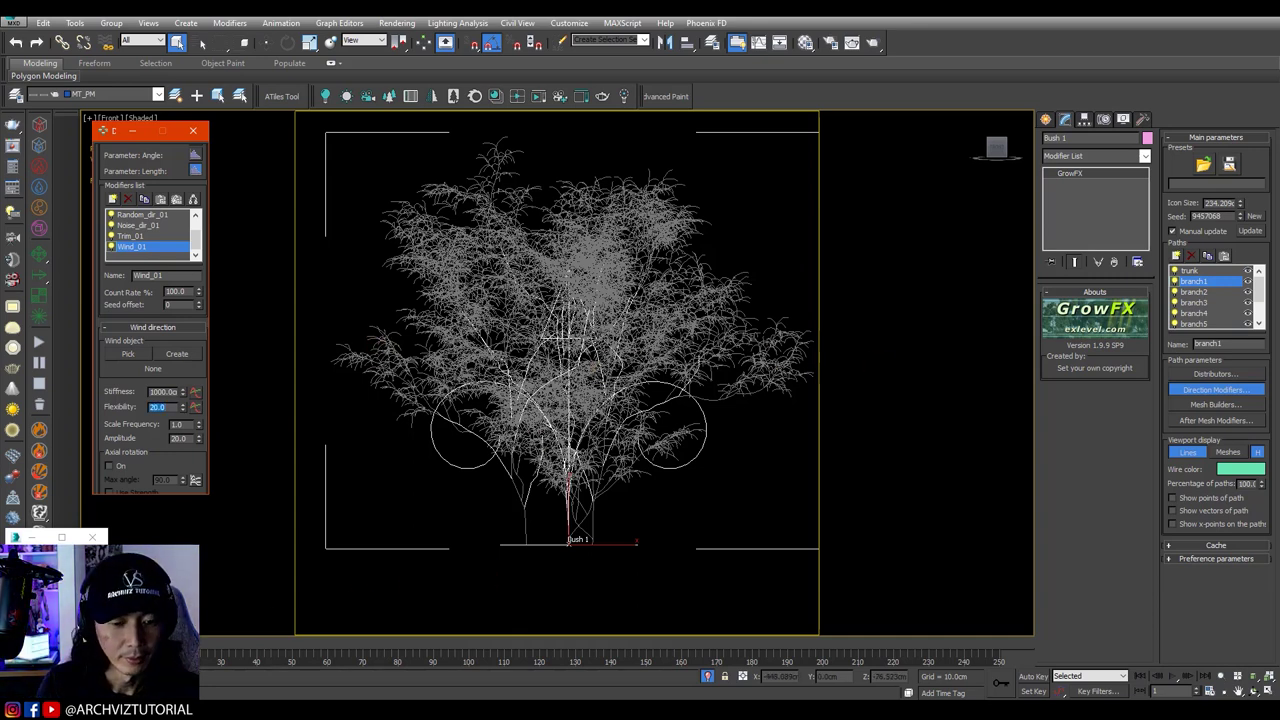
key("Return")
Step: Return the timeline to frame 0 and create a wind object for the modifier at ground level to the left of the bush's trunks
left_click_drag(222, 645, 114, 647)
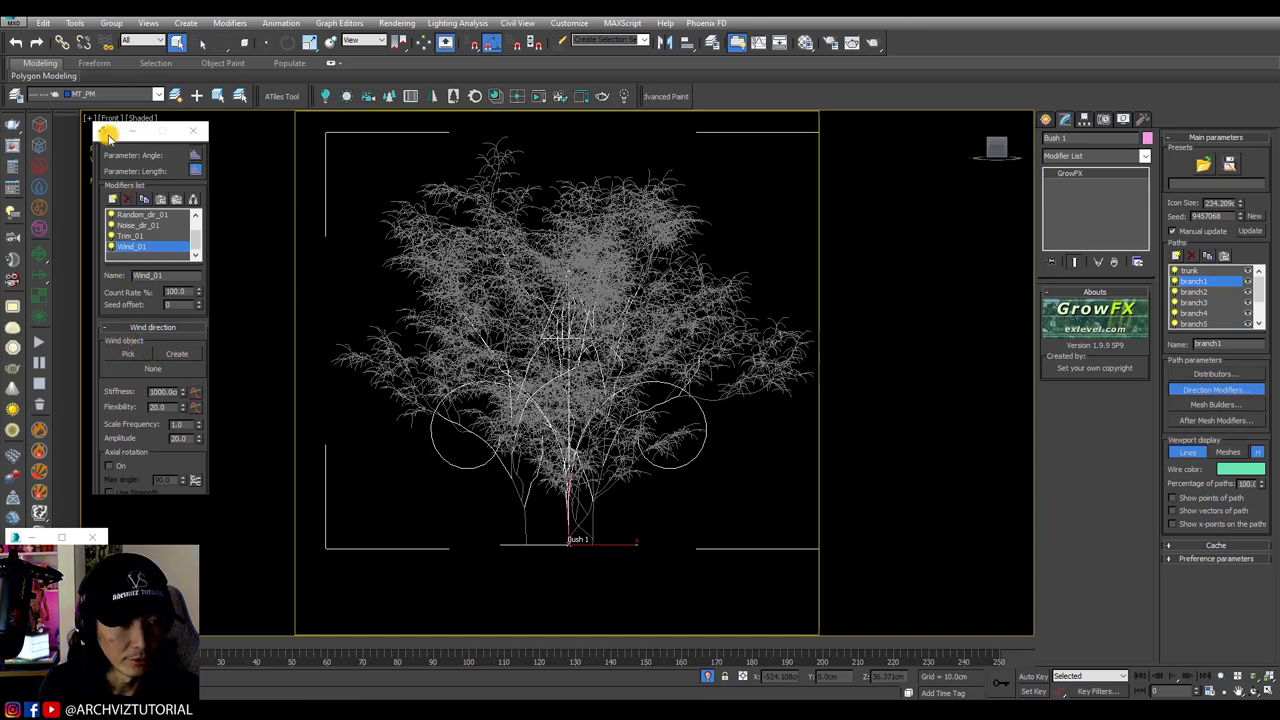
left_click(106, 130)
left_click_drag(96, 137, 102, 195)
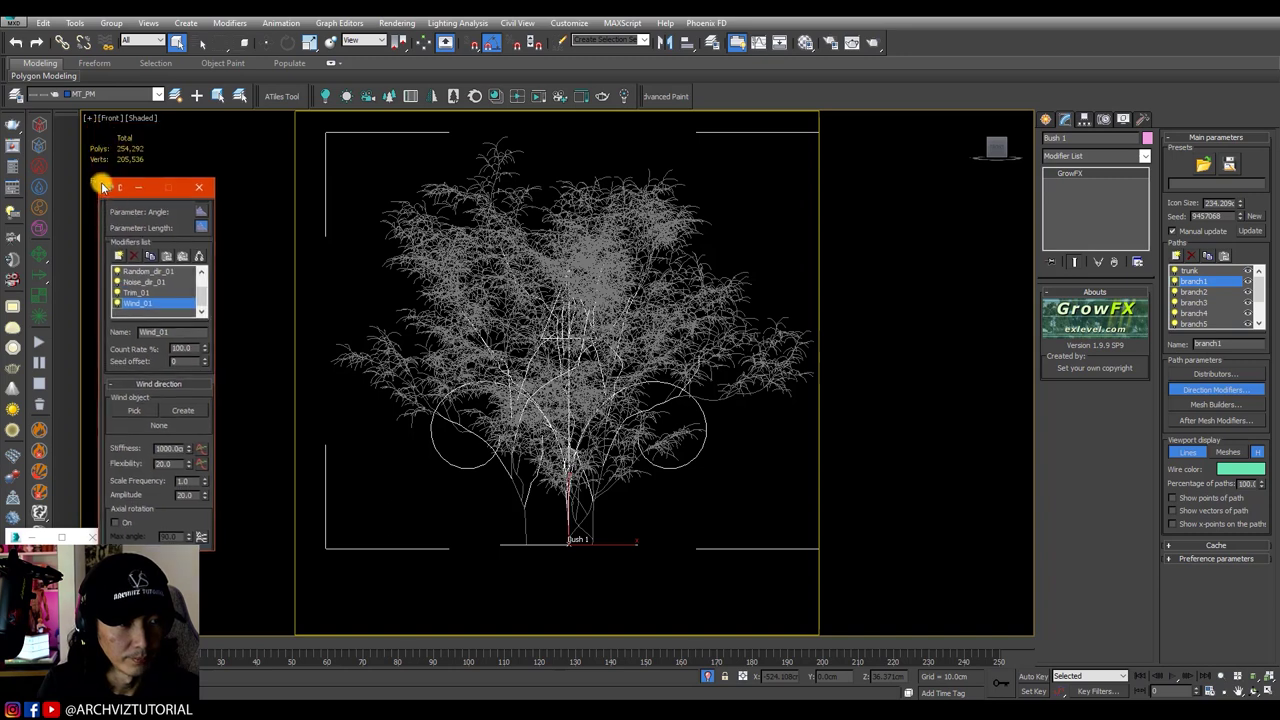
left_click(184, 412)
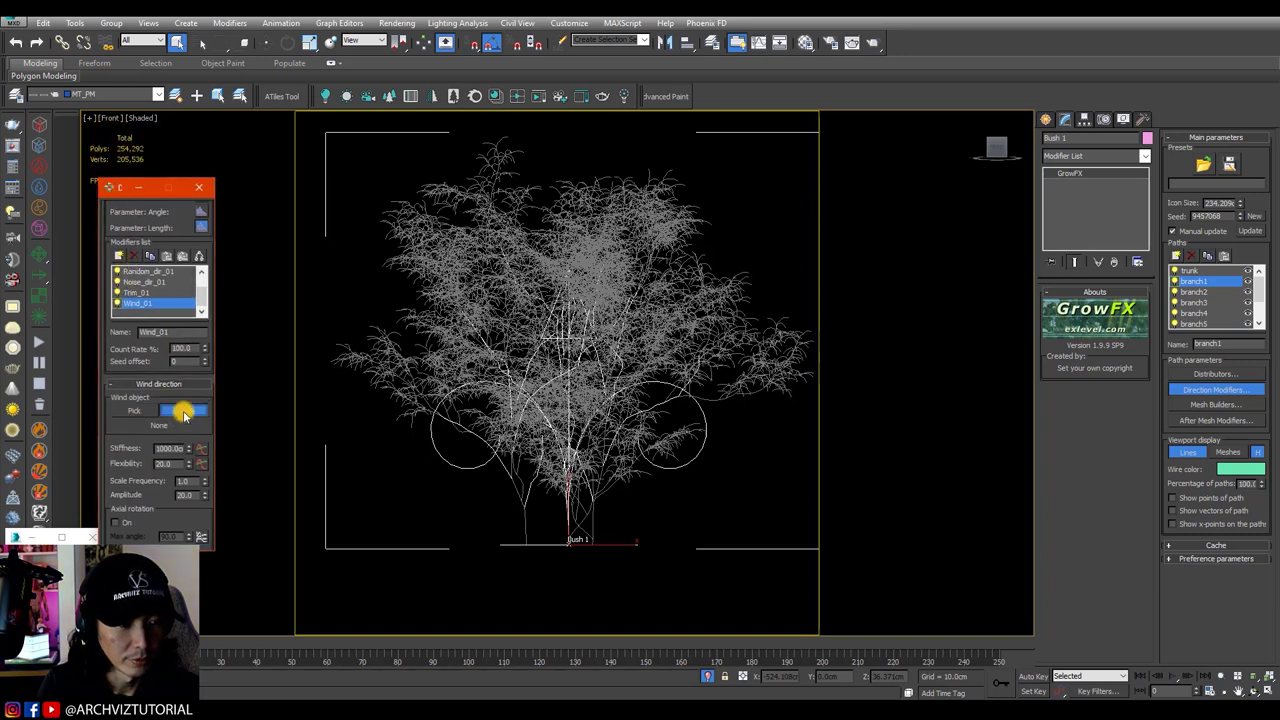
left_click(367, 538)
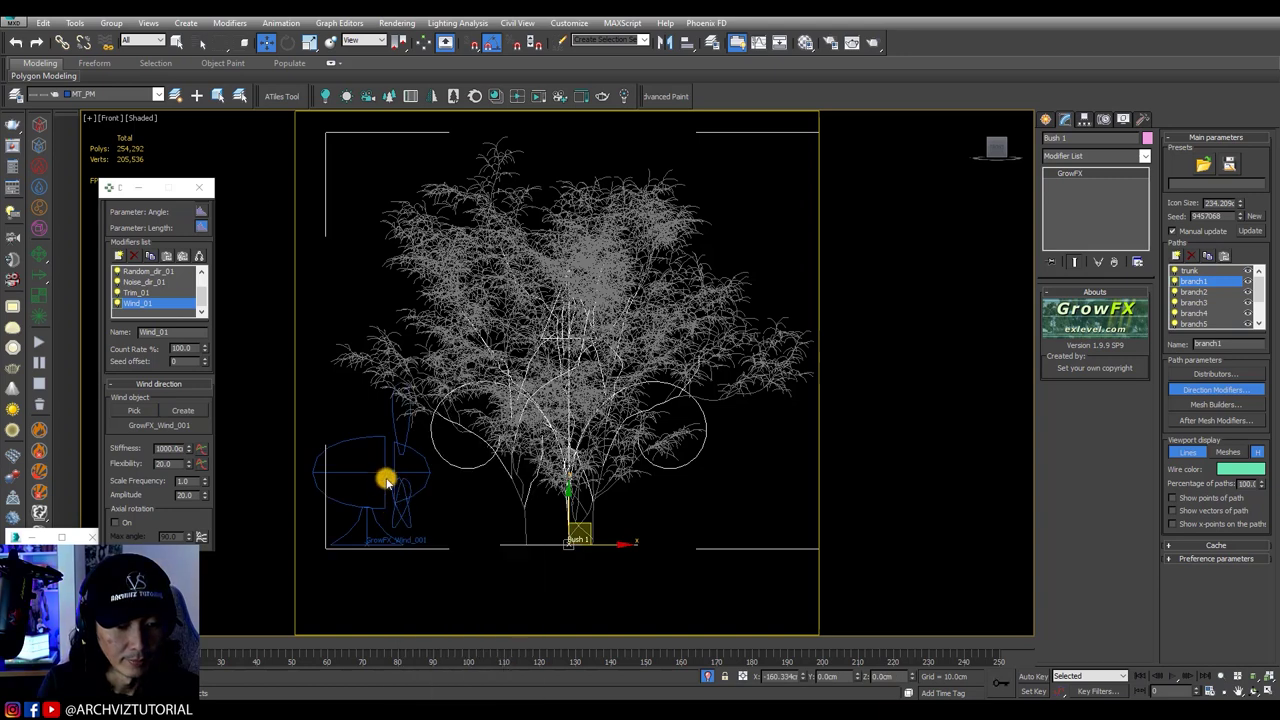
Step: Rename the wind object beside the bush as big branch
left_click(385, 478)
left_click(1114, 137)
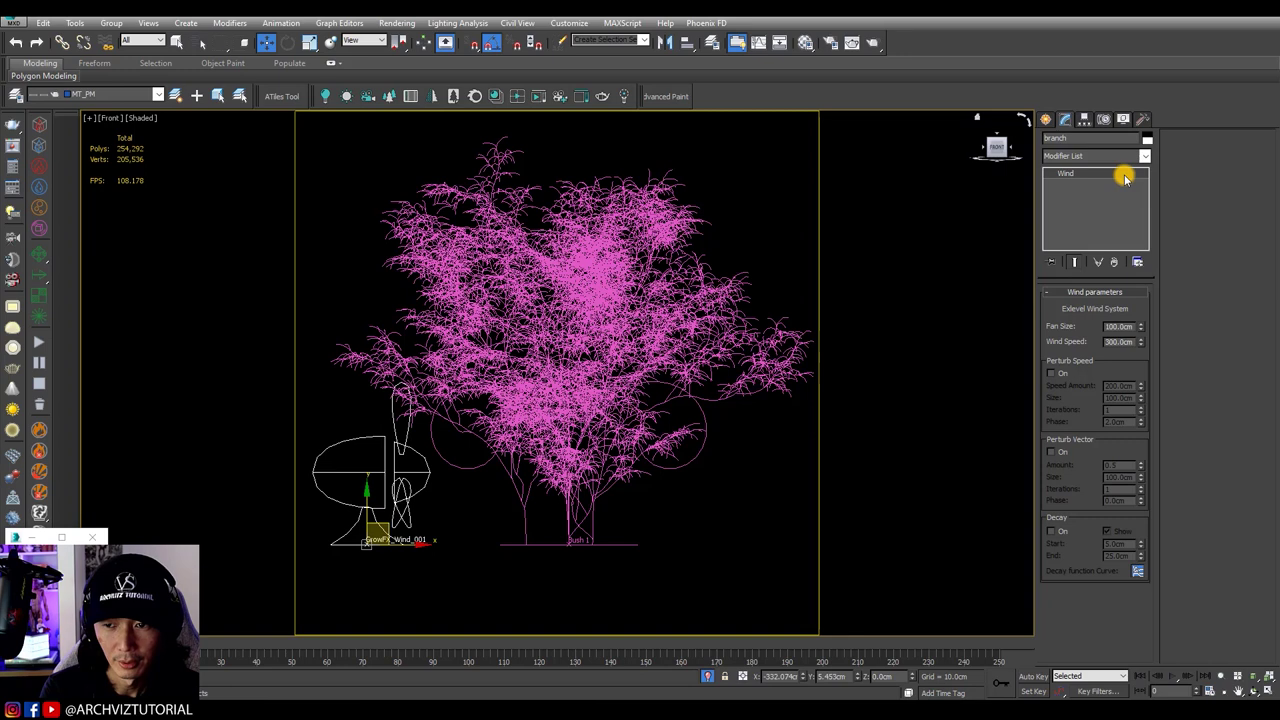
type("branch")
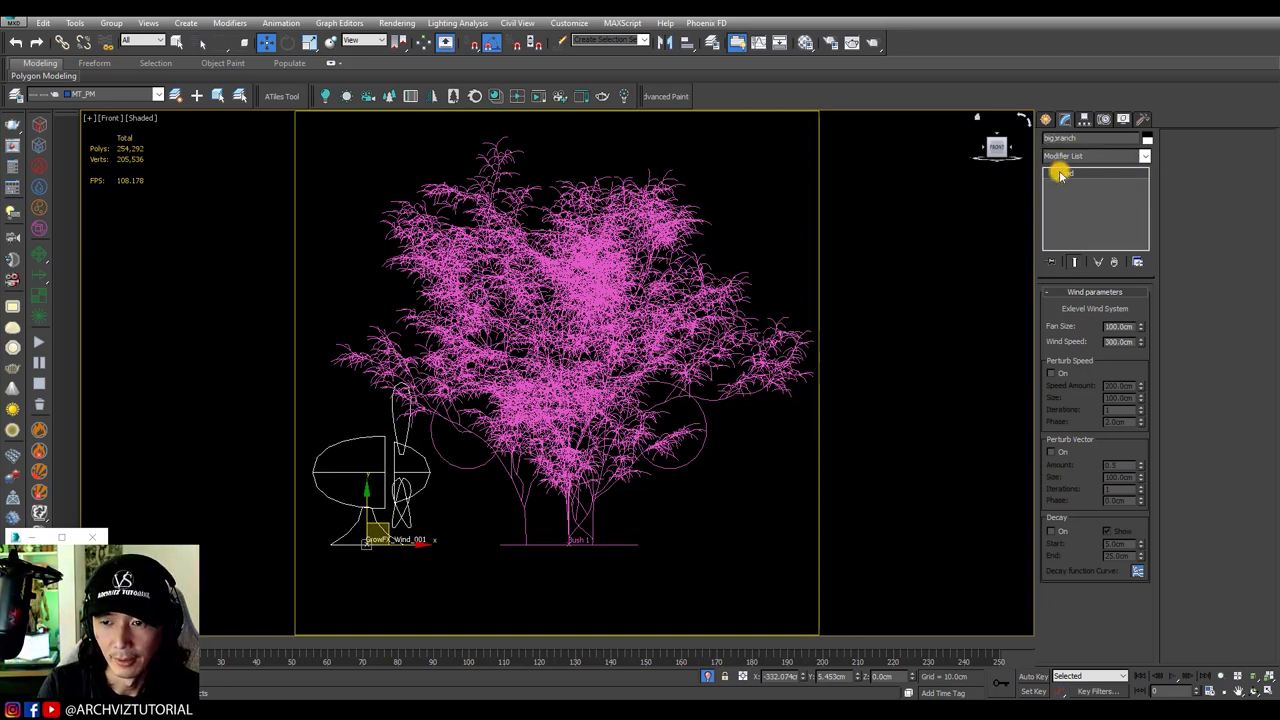
Step: Move the big branch wind object farther left of the bush and try to pick it in branch1's wind modifier
scroll(410, 360, "down", 3)
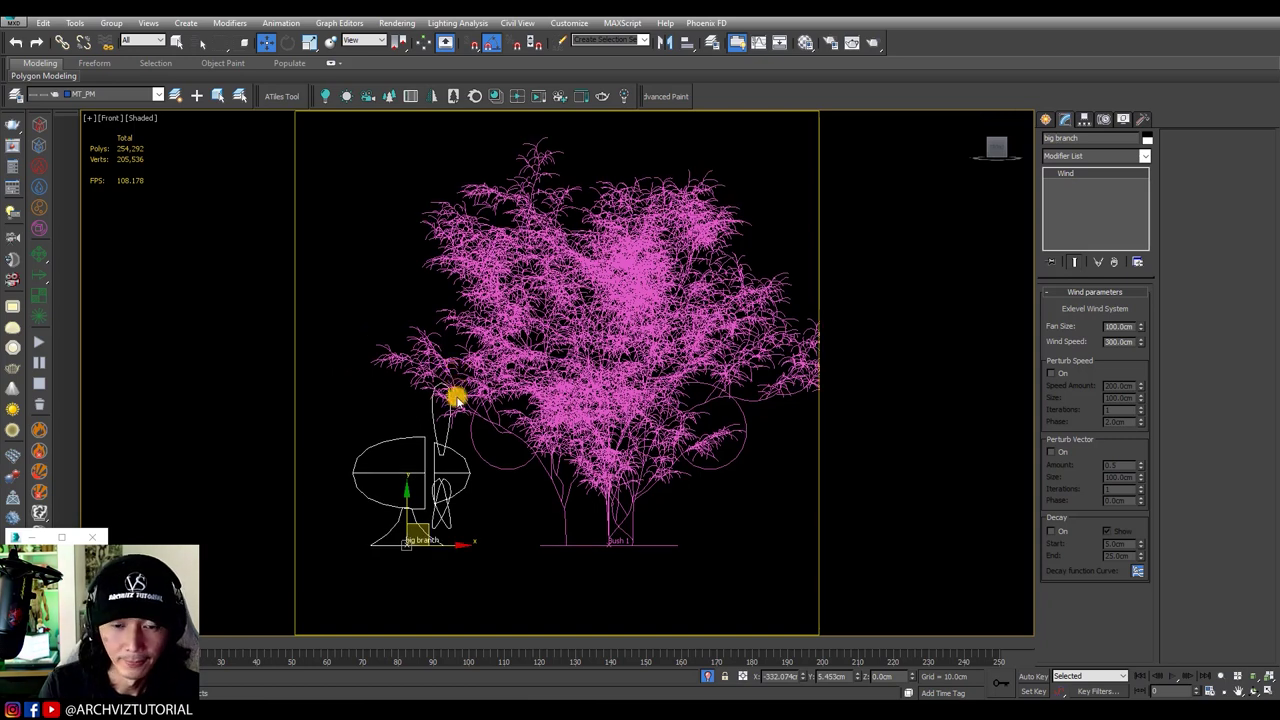
left_click_drag(468, 499, 409, 503)
left_click_drag(646, 549, 600, 494)
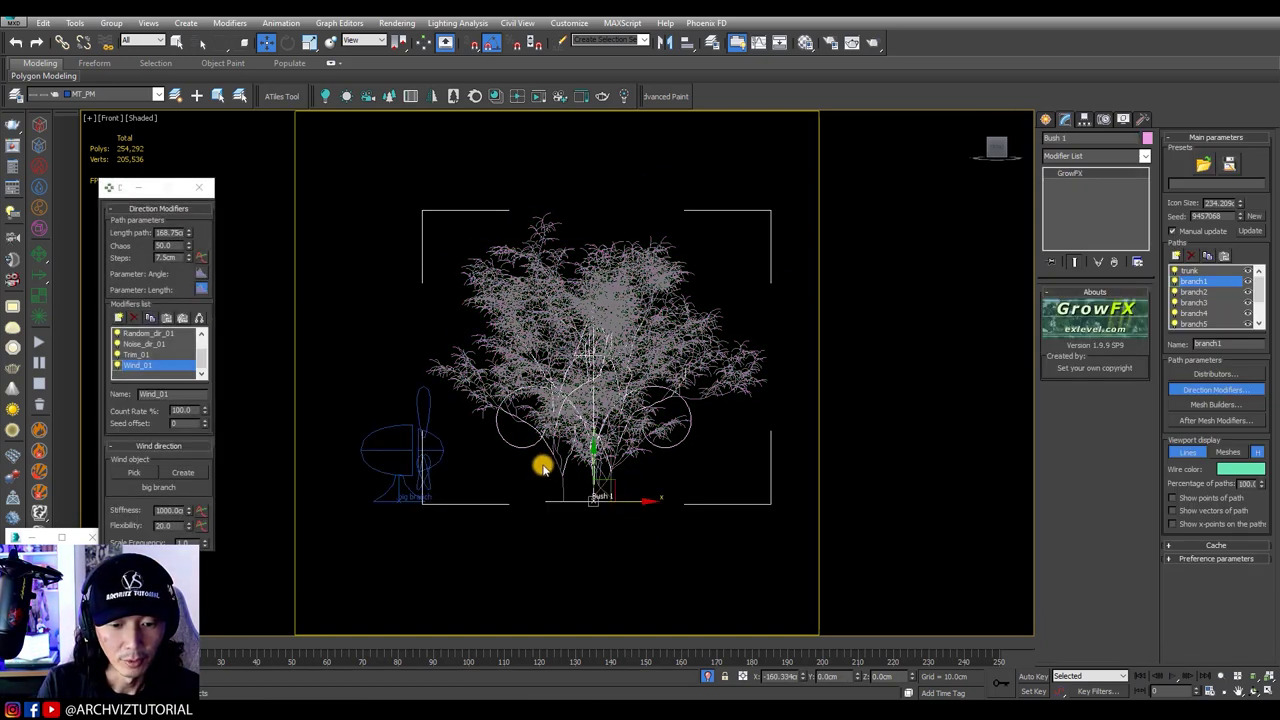
left_click(130, 423)
scroll(134, 424, "down", 1)
scroll(134, 424, "down", 2)
left_click(134, 432)
left_click(409, 451)
right_click(394, 451)
key("Escape")
Step: Move the wind object left to X about -472 cm and check its motion at frame 16
left_click(416, 460)
left_click_drag(436, 504, 366, 504)
left_click(594, 445)
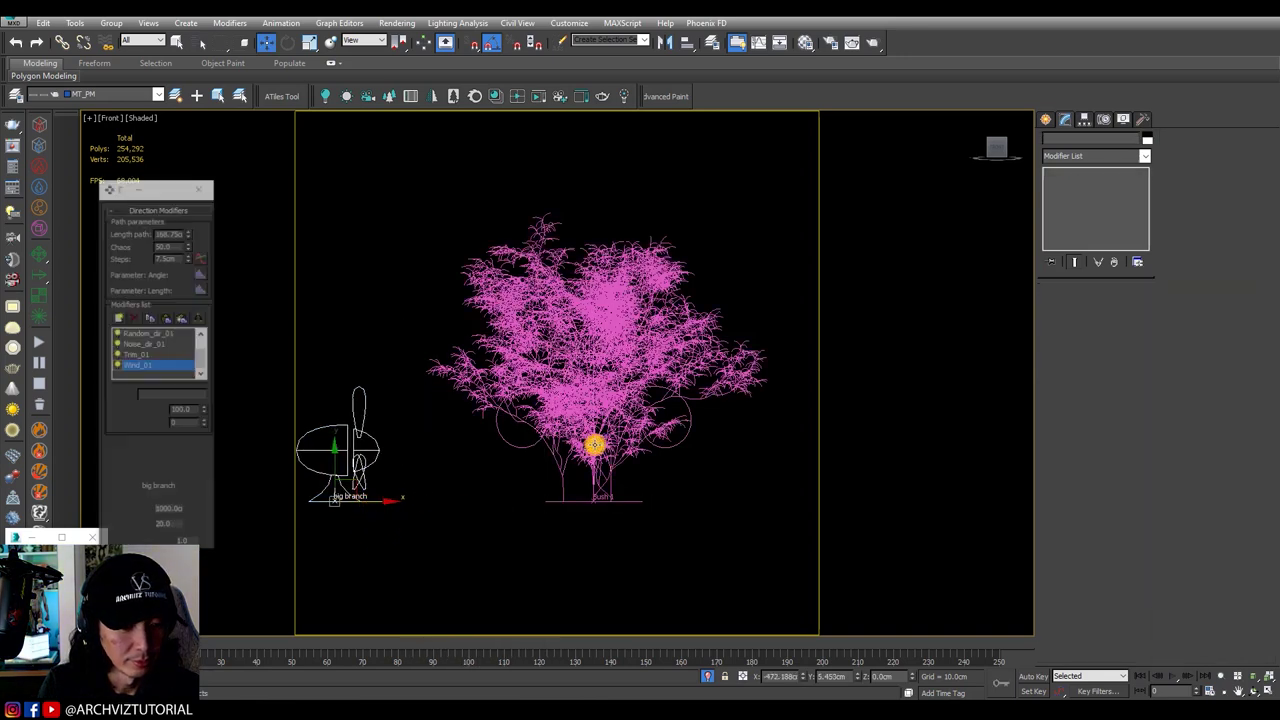
key("q")
left_click_drag(190, 641, 218, 637)
key("w")
left_click(346, 457)
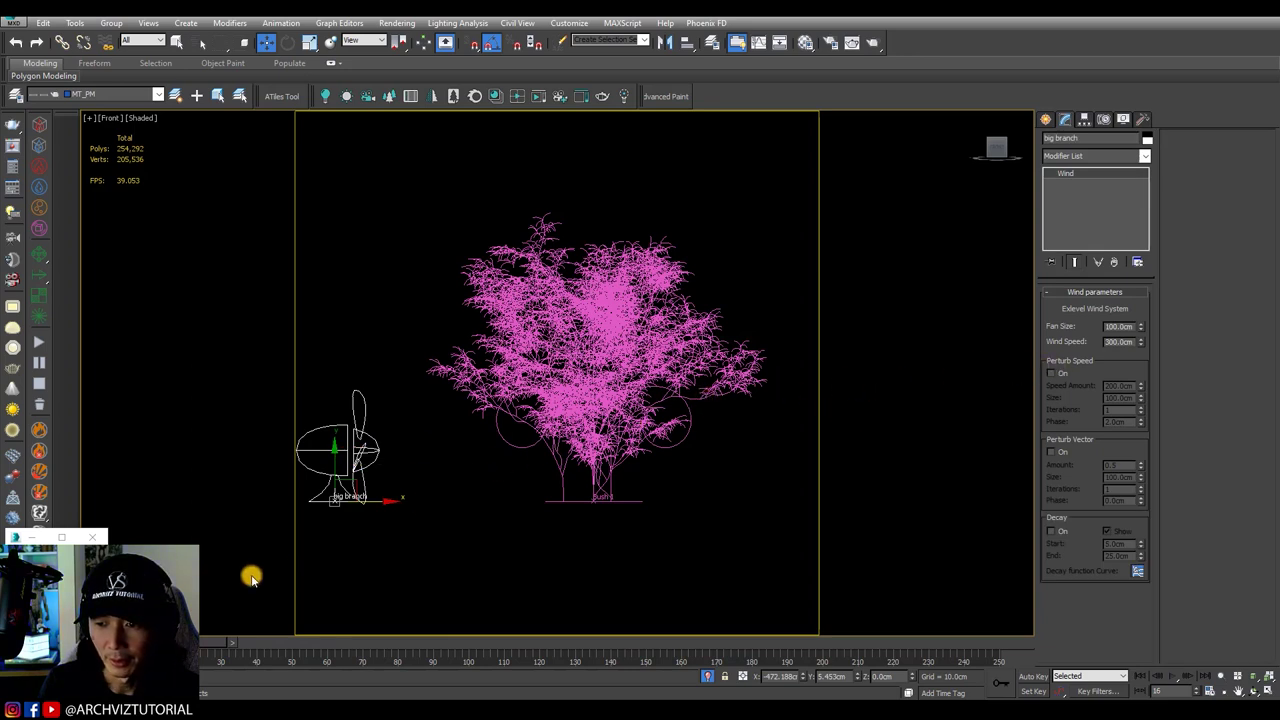
Step: Pick big branch as the wind object for the bush's Wind_01 modifier on branch1
left_click(596, 448)
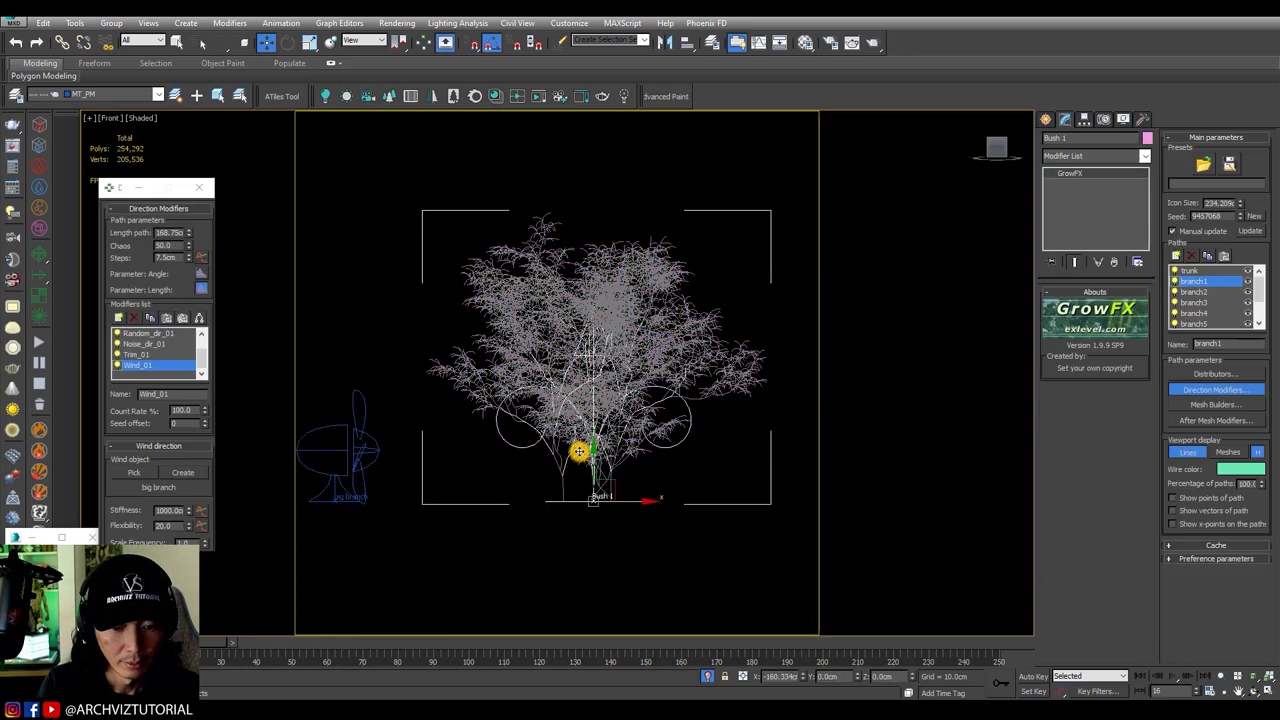
scroll(126, 414, "down", 1)
left_click(134, 461)
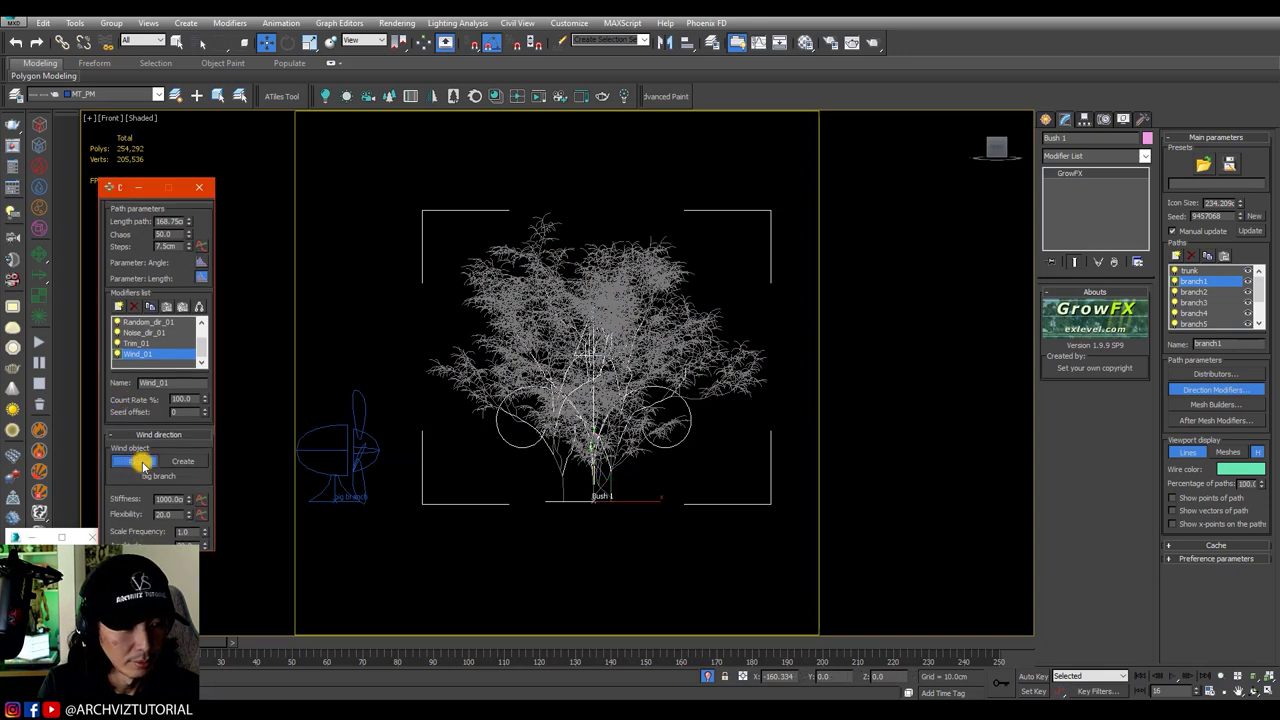
left_click(345, 450)
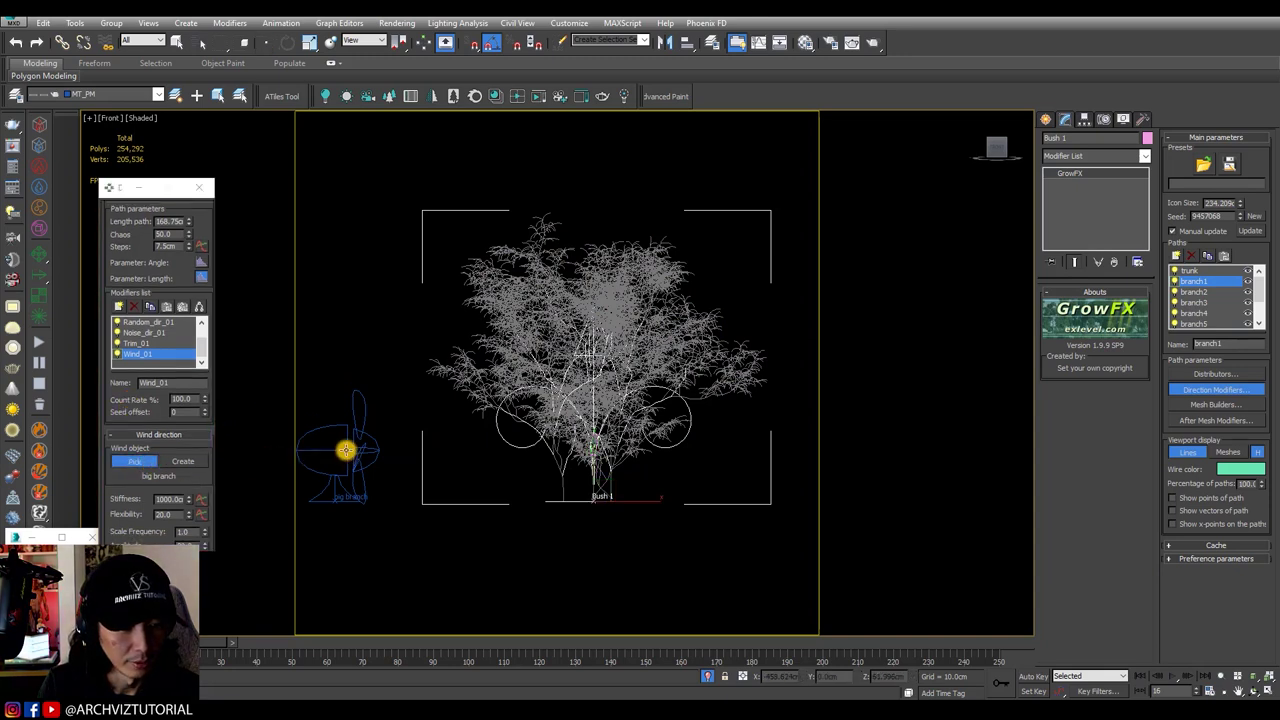
key("w")
Step: Move the timeline to frame 69 and turn off manual update for the bush
scroll(124, 406, "down", 1)
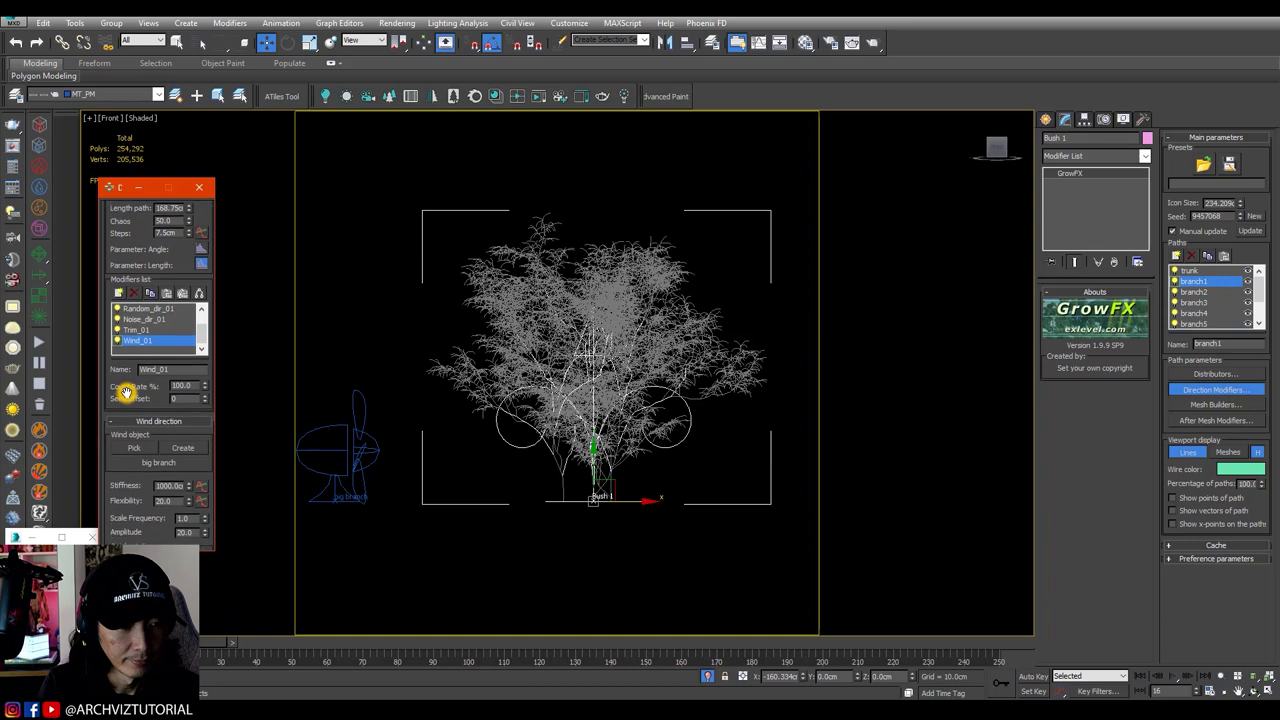
scroll(136, 496, "down", 1)
left_click_drag(232, 643, 362, 643)
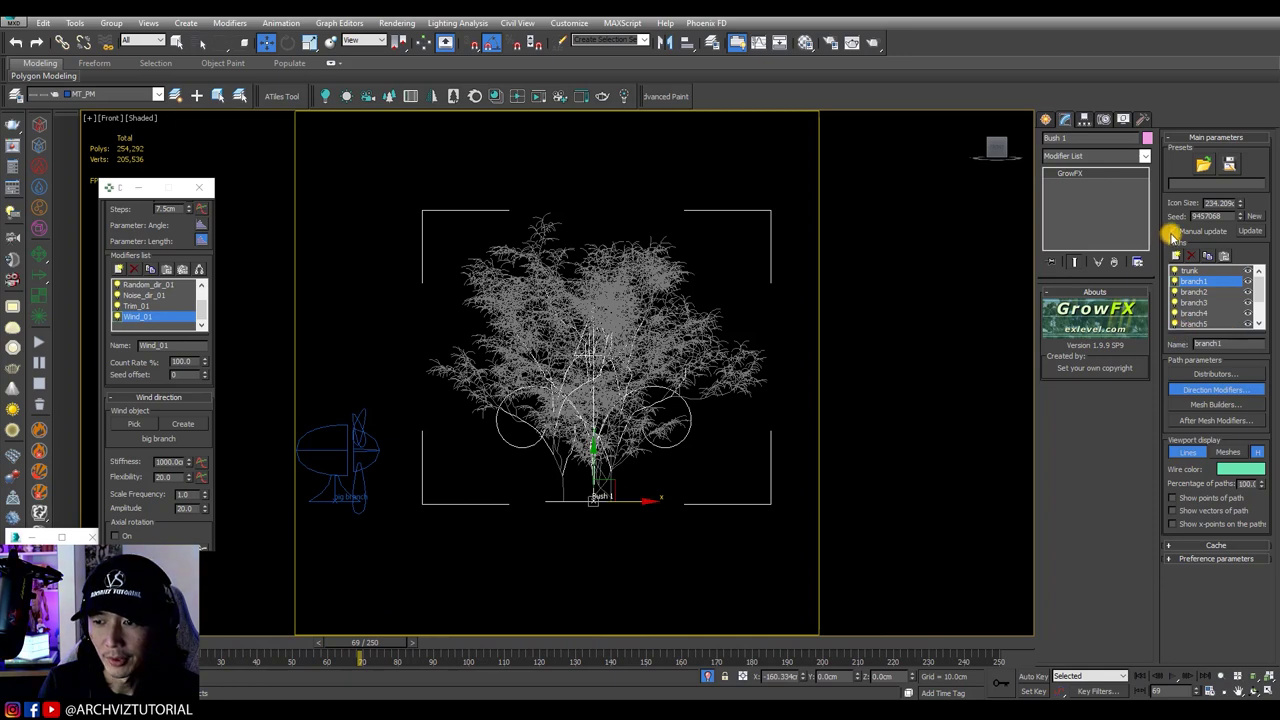
left_click(1246, 234)
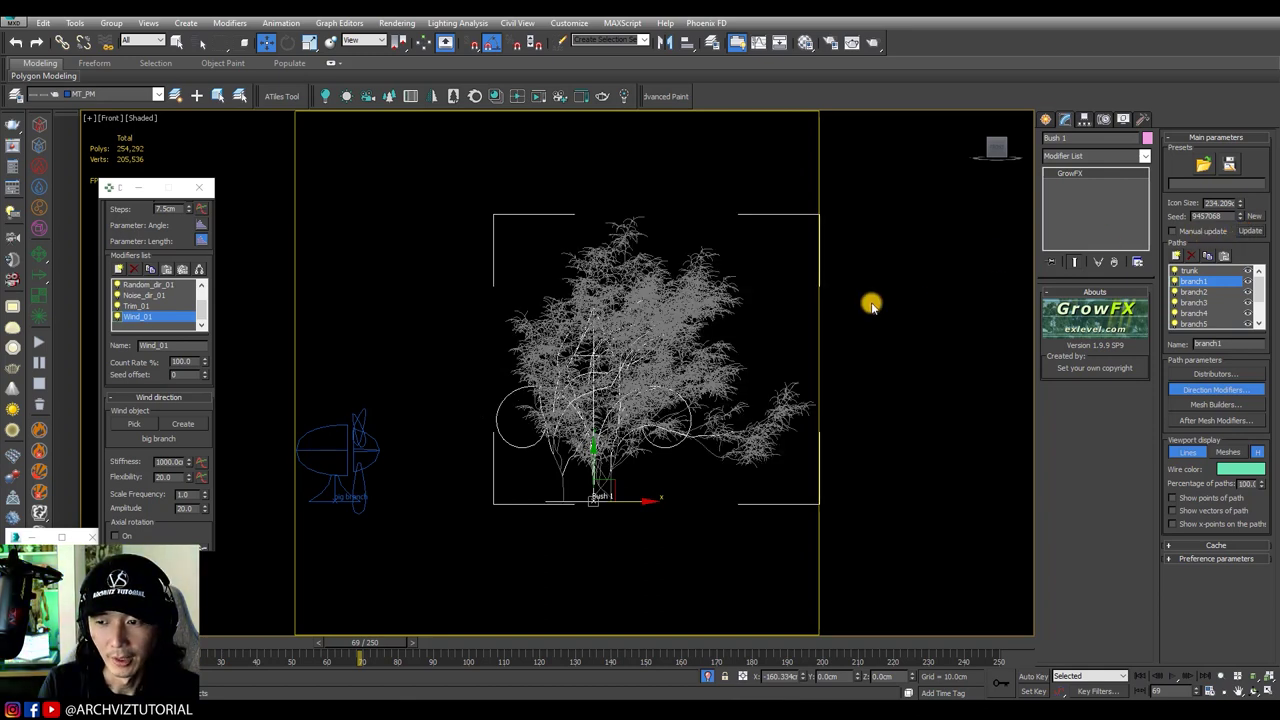
Step: Go to frame 52 and disable the branch2 and branch3 paths to isolate the large branches
left_click_drag(390, 643, 327, 643)
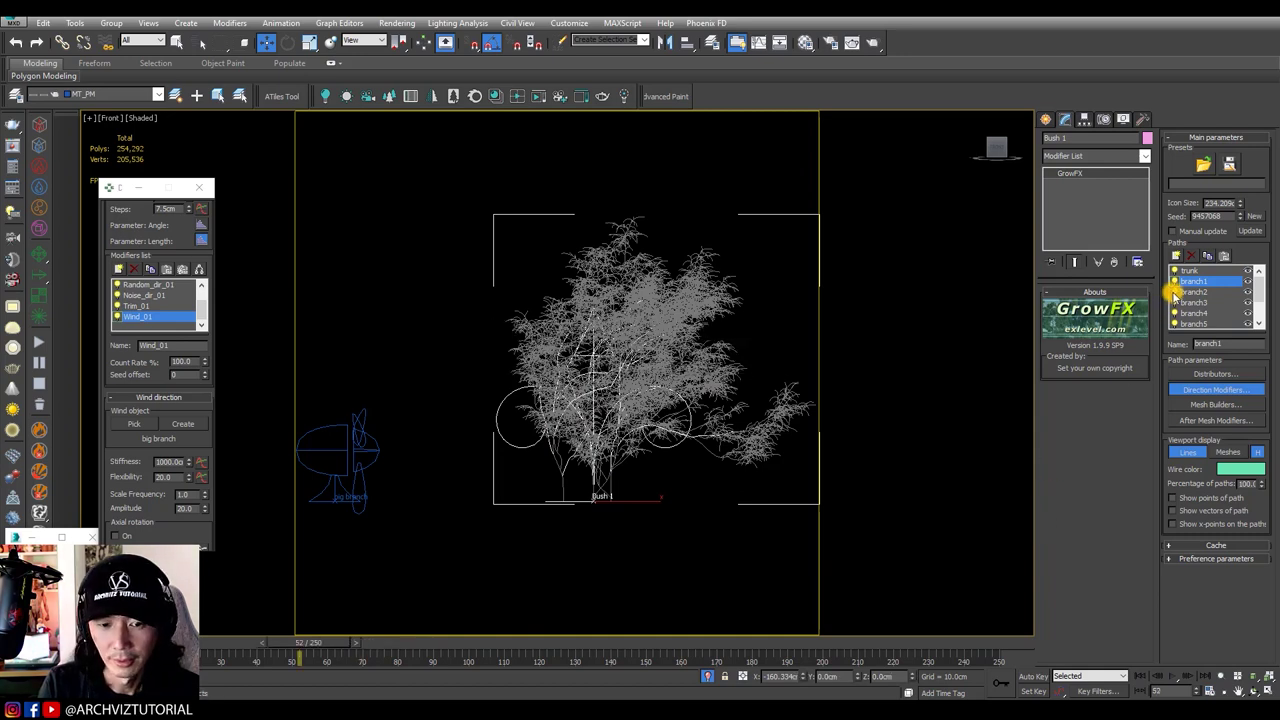
left_click(1175, 296)
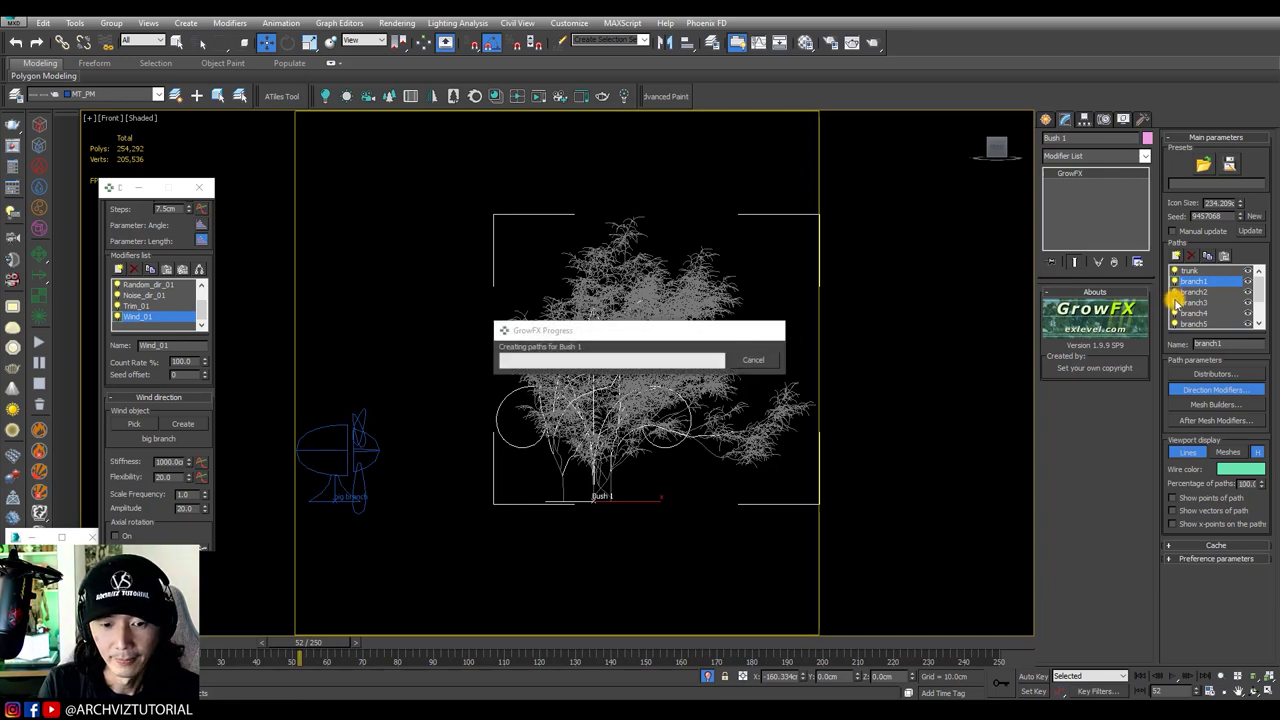
left_click(1177, 308)
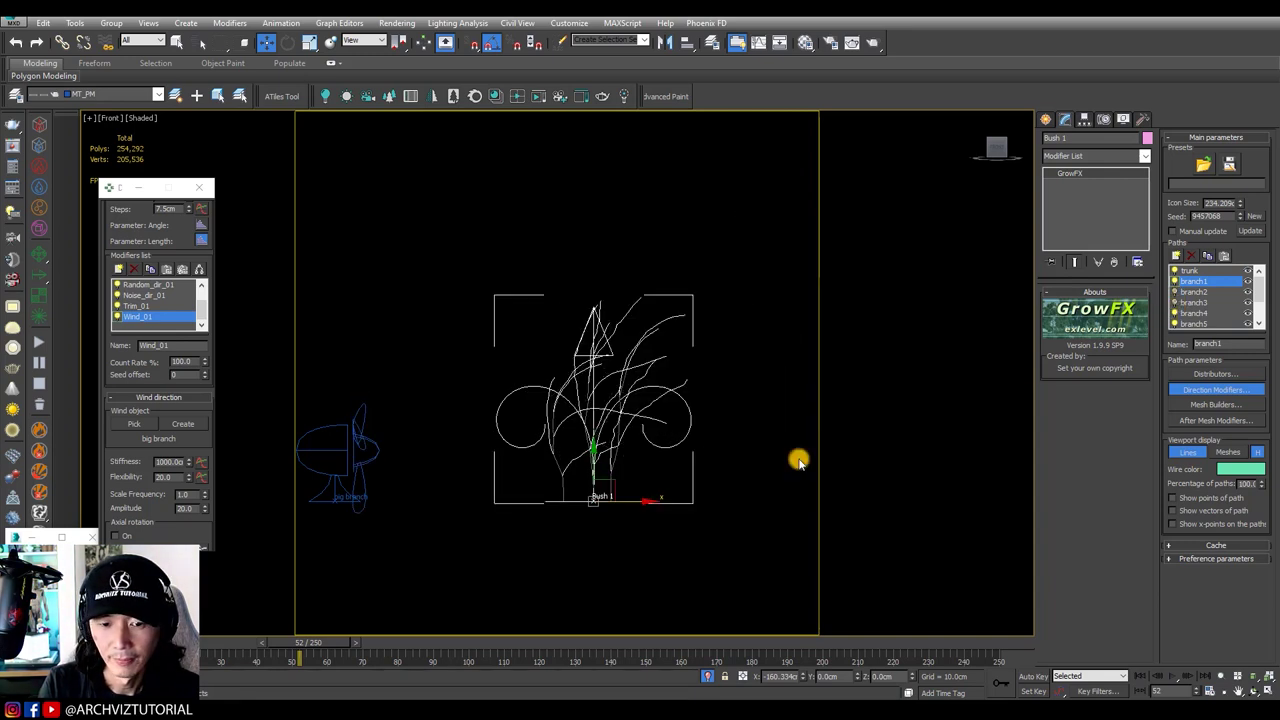
Step: Return to frame 0 and play the animation to check how wind bends the large branches
left_click_drag(309, 645, 214, 634)
key("w")
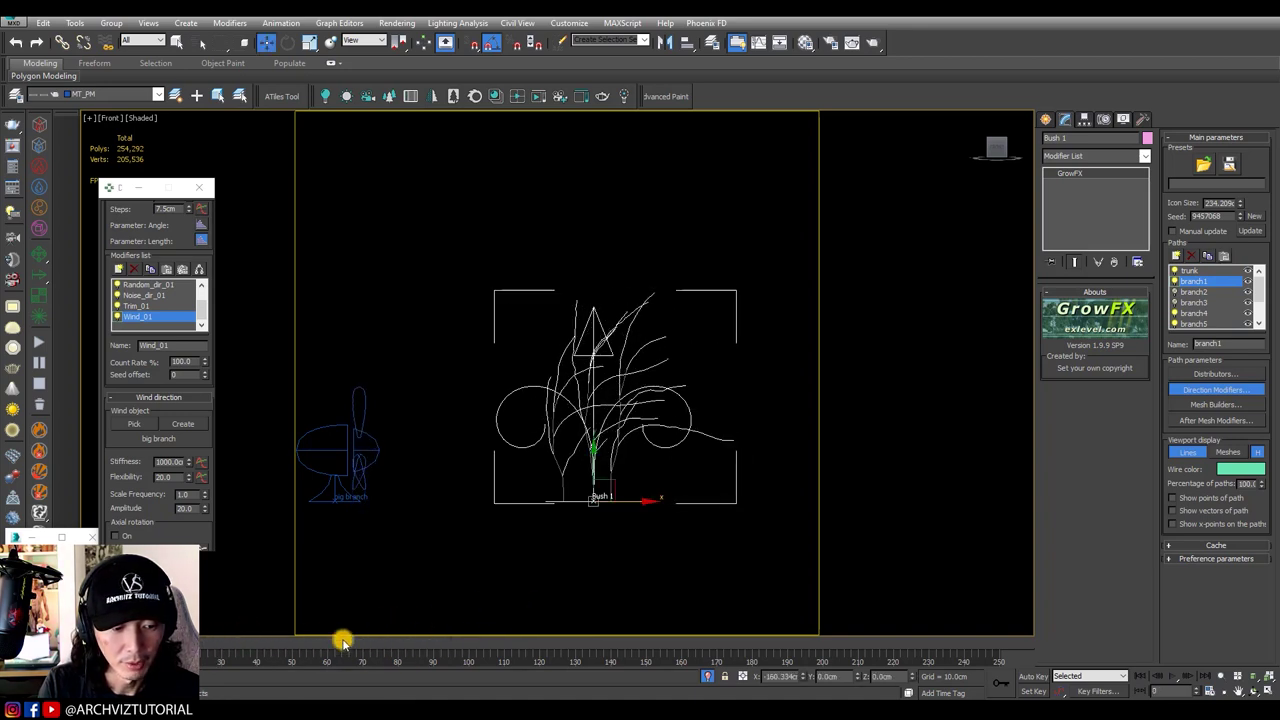
left_click(1177, 679)
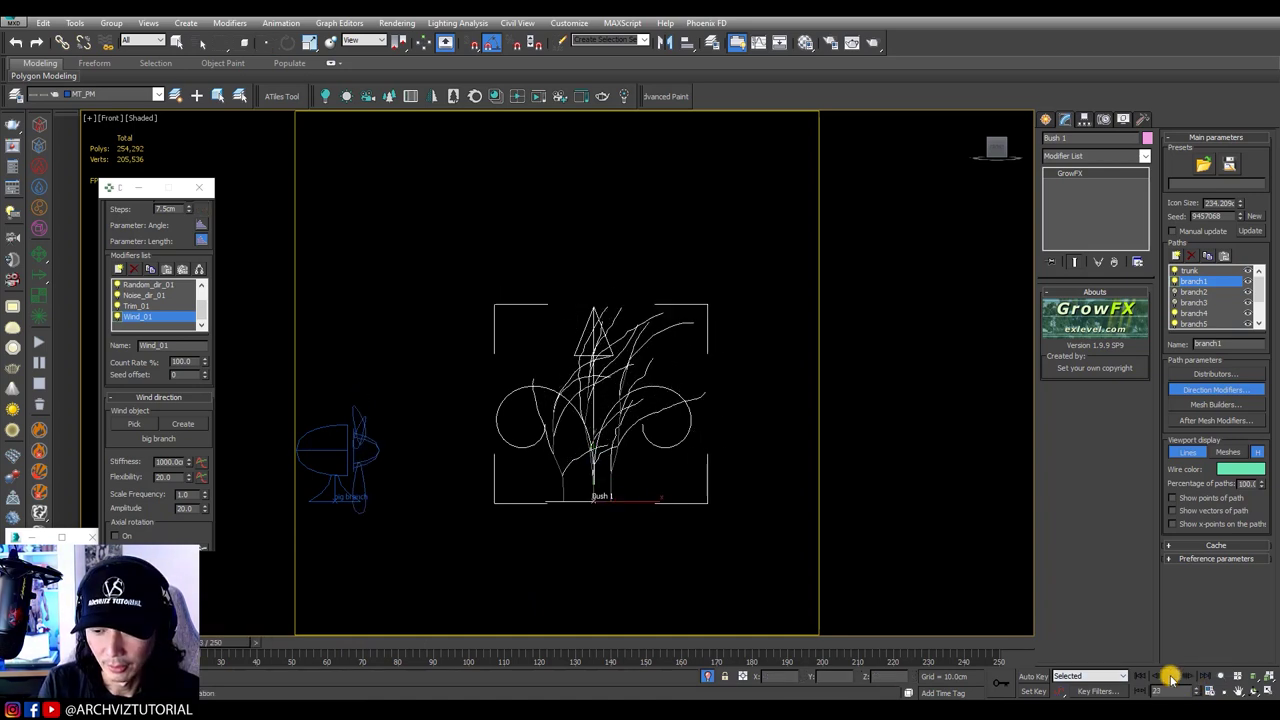
key("w")
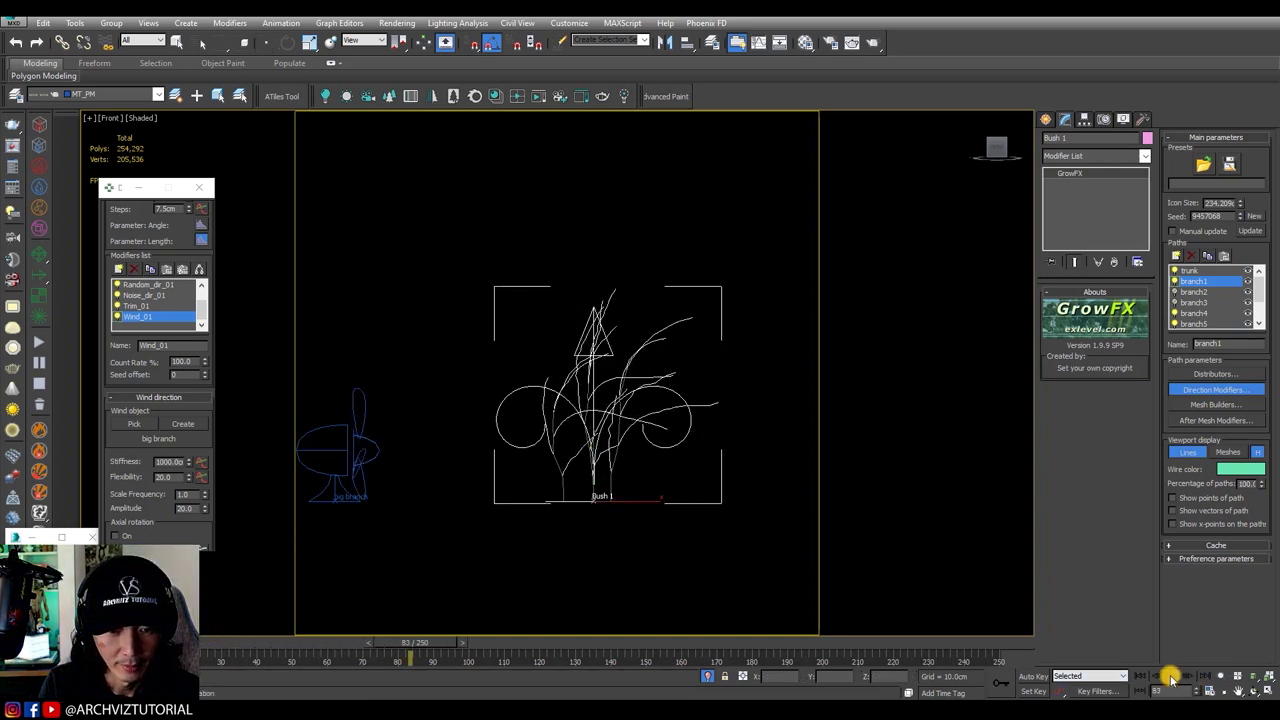
Step: Set the wind modifier's flexibility to 10 and preview the animation from frame 0
left_click(161, 479)
left_click_drag(400, 655, 114, 655)
key("/")
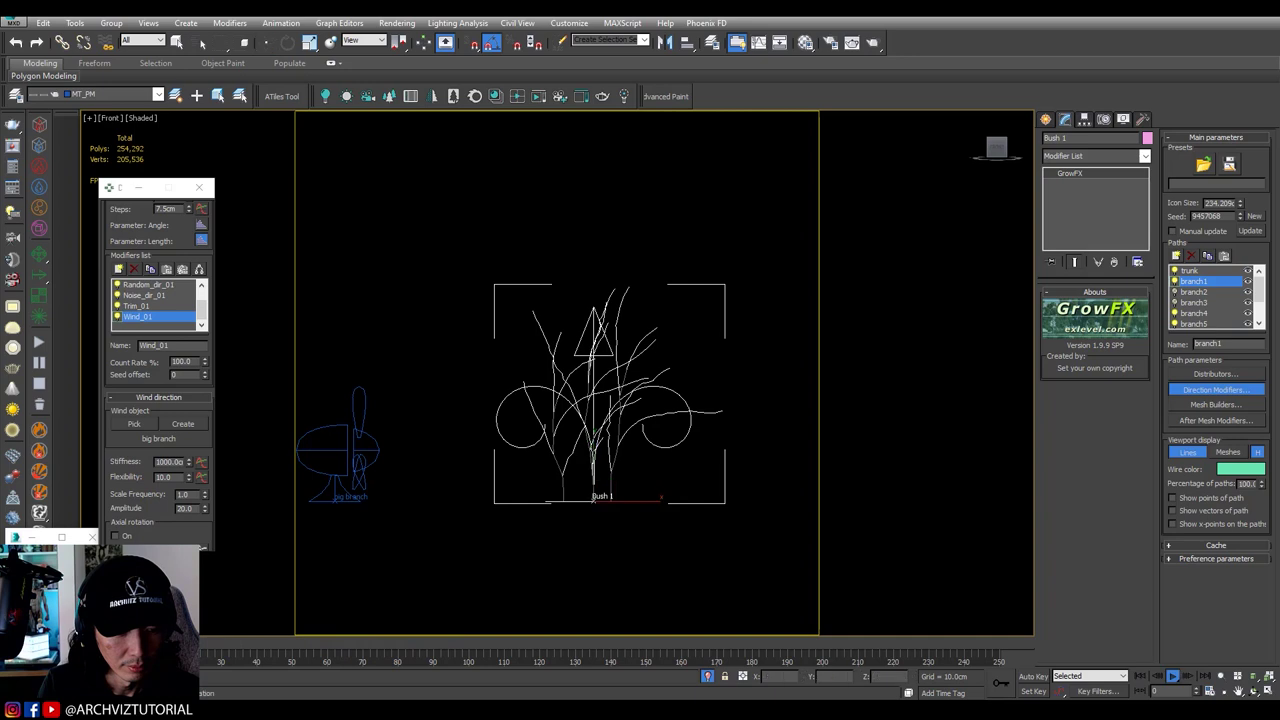
key("w")
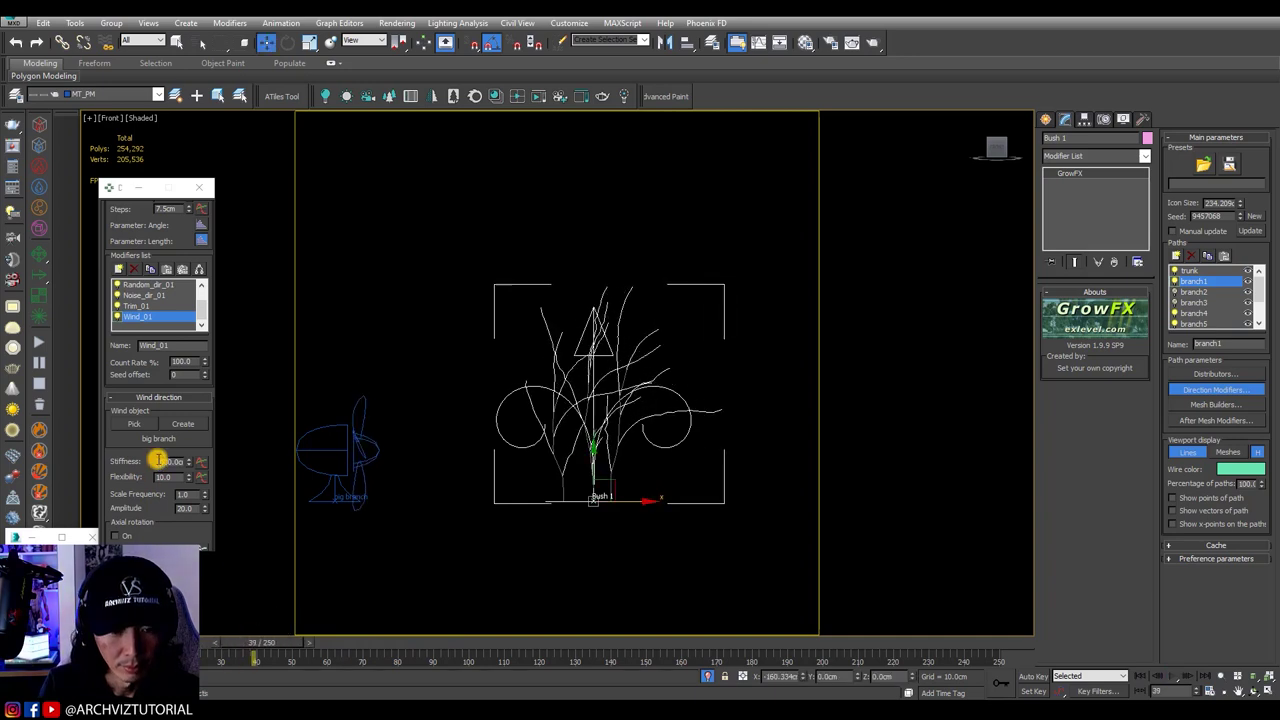
Step: Set the wind modifier's stiffness to 2000 cm and preview the animation from frame 0
left_click(160, 461)
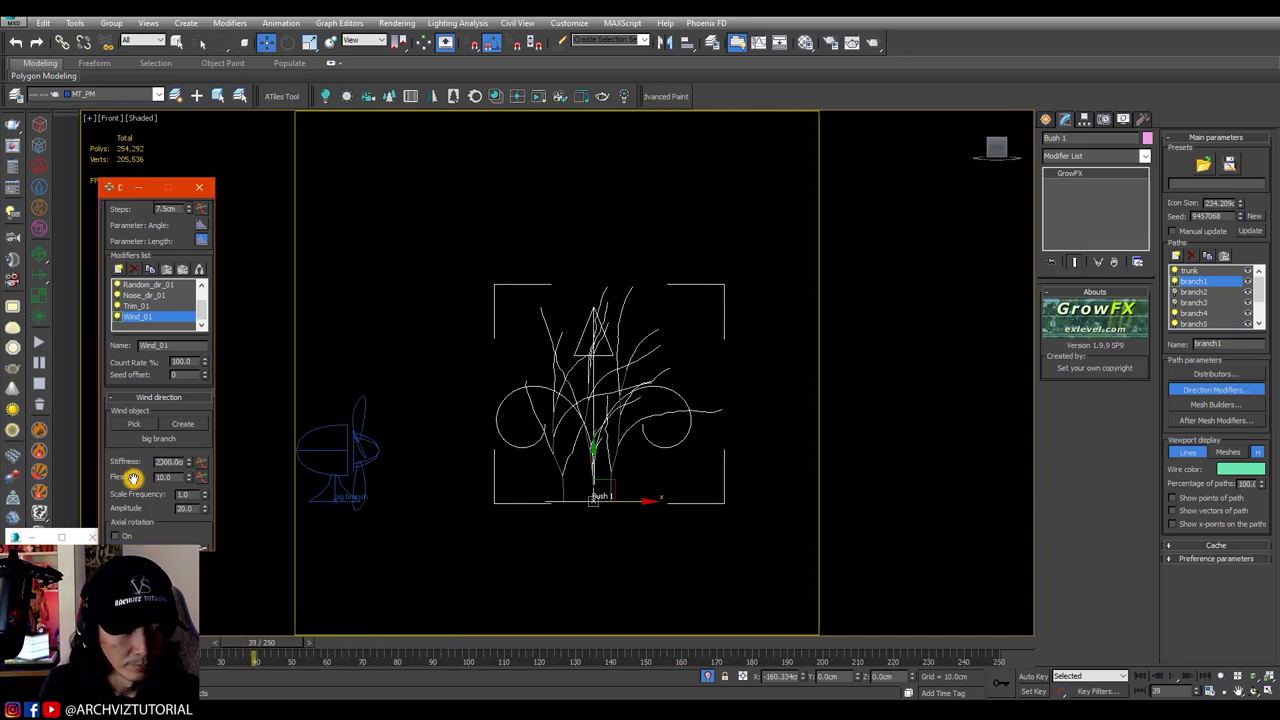
left_click_drag(308, 640, 114, 642)
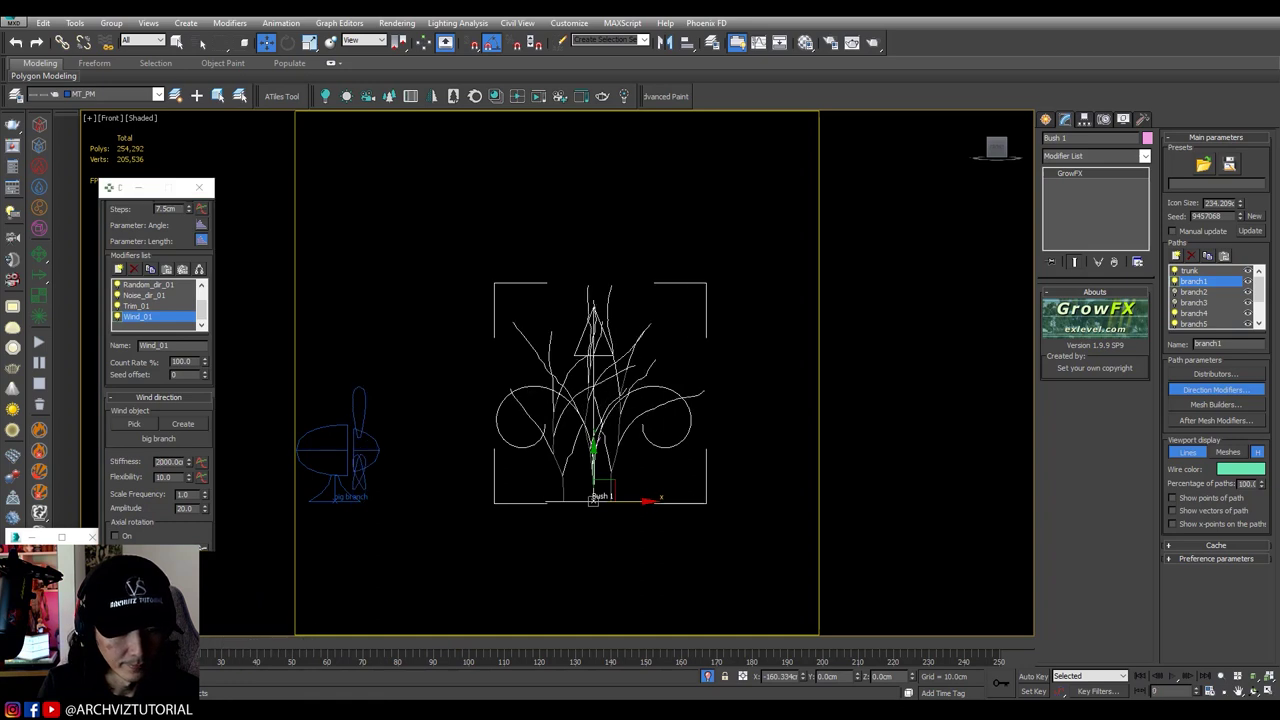
key("/")
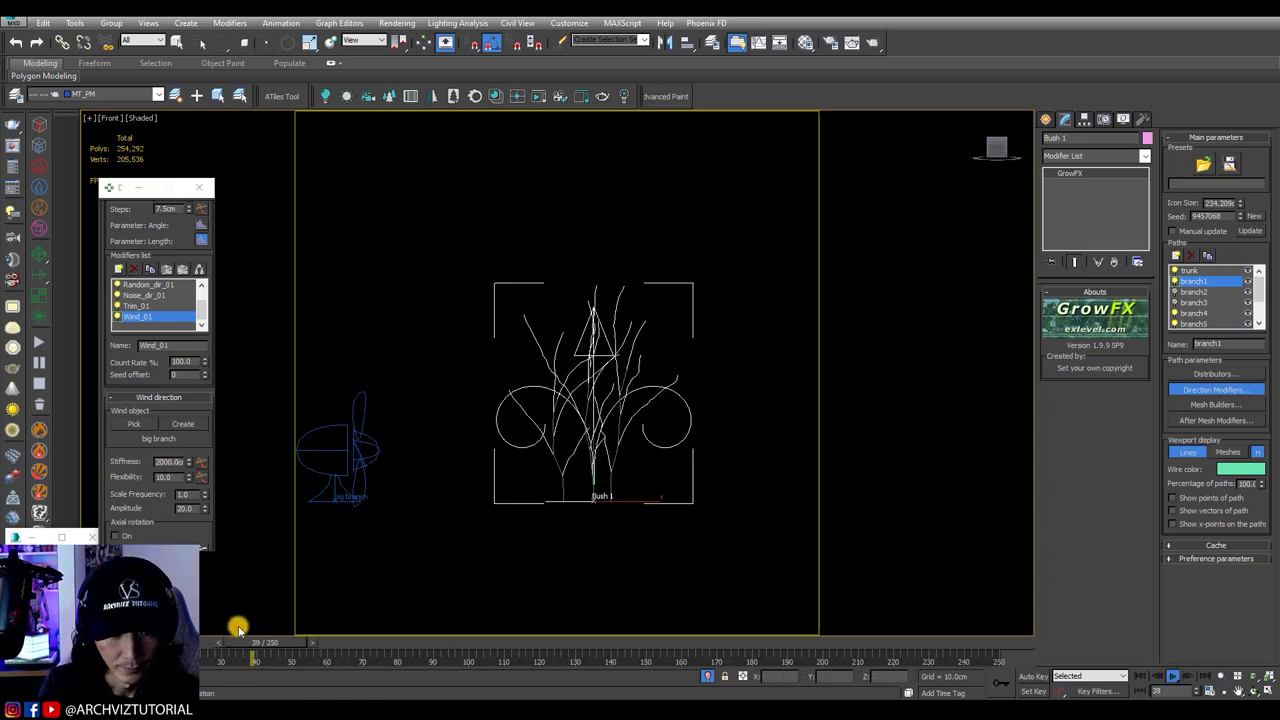
key("/")
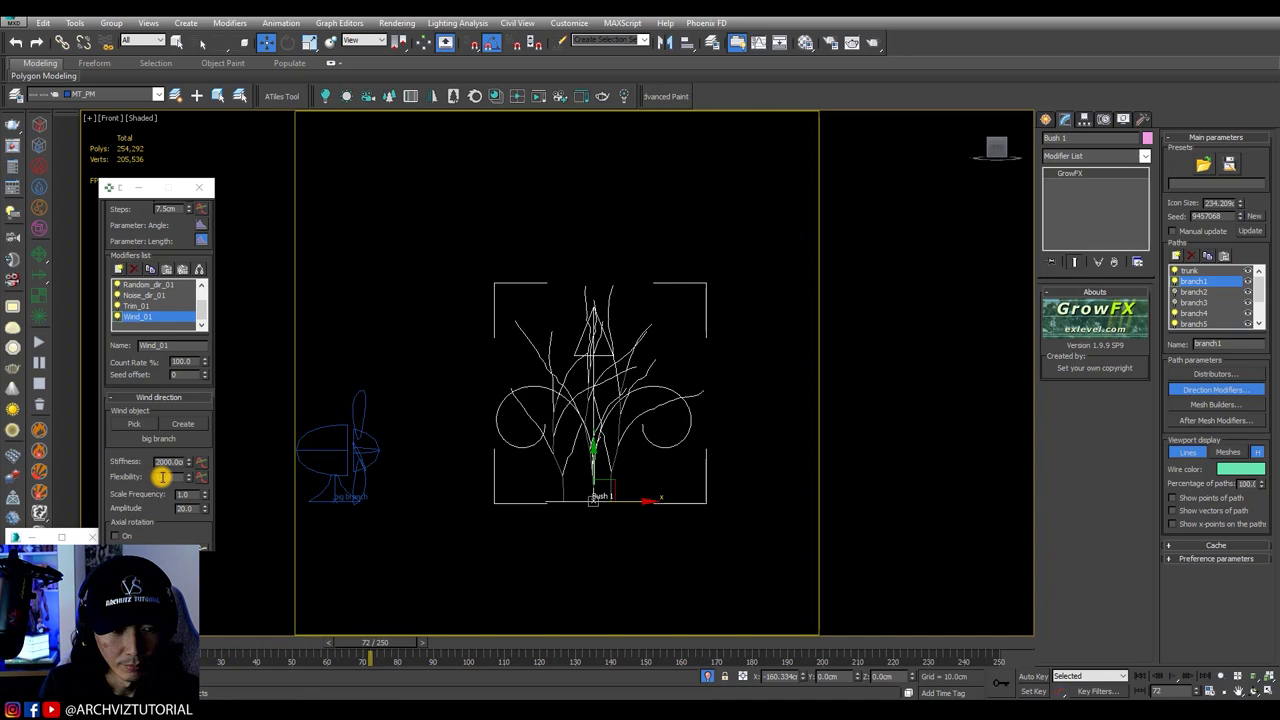
Step: Set the wind modifier's flexibility to 5 and play the animation to check the sway
left_click(160, 477)
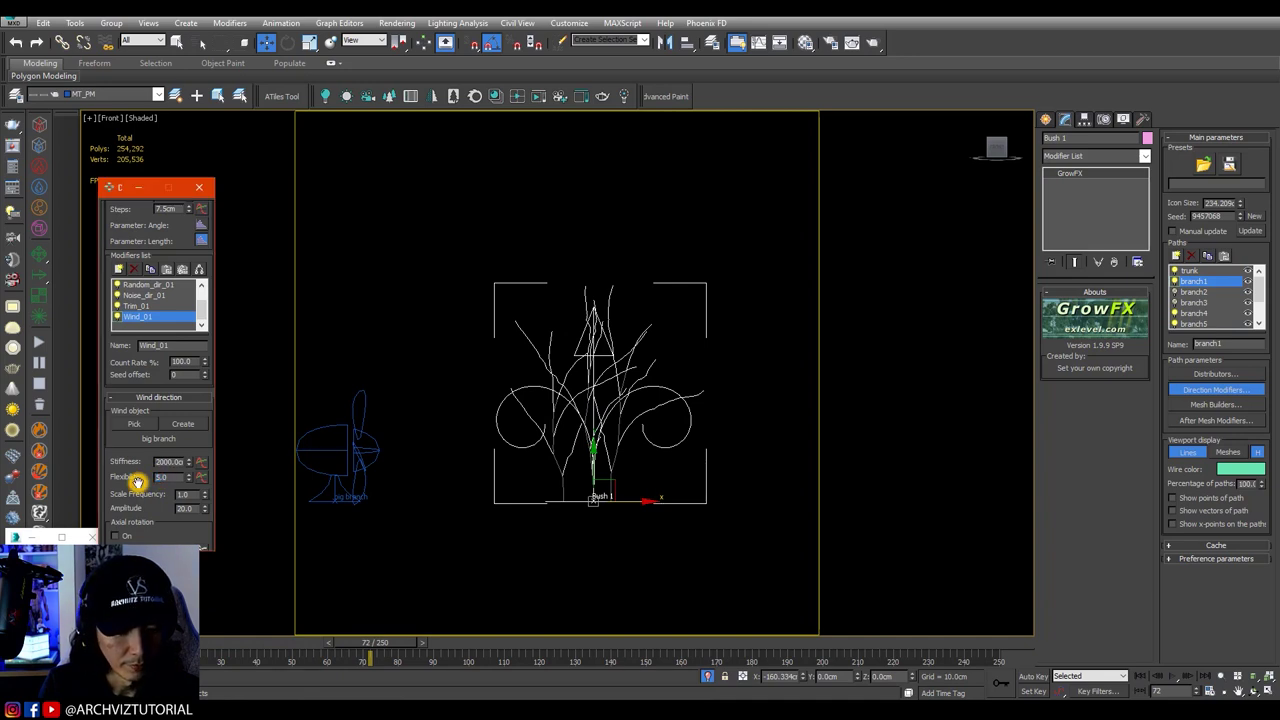
key("/")
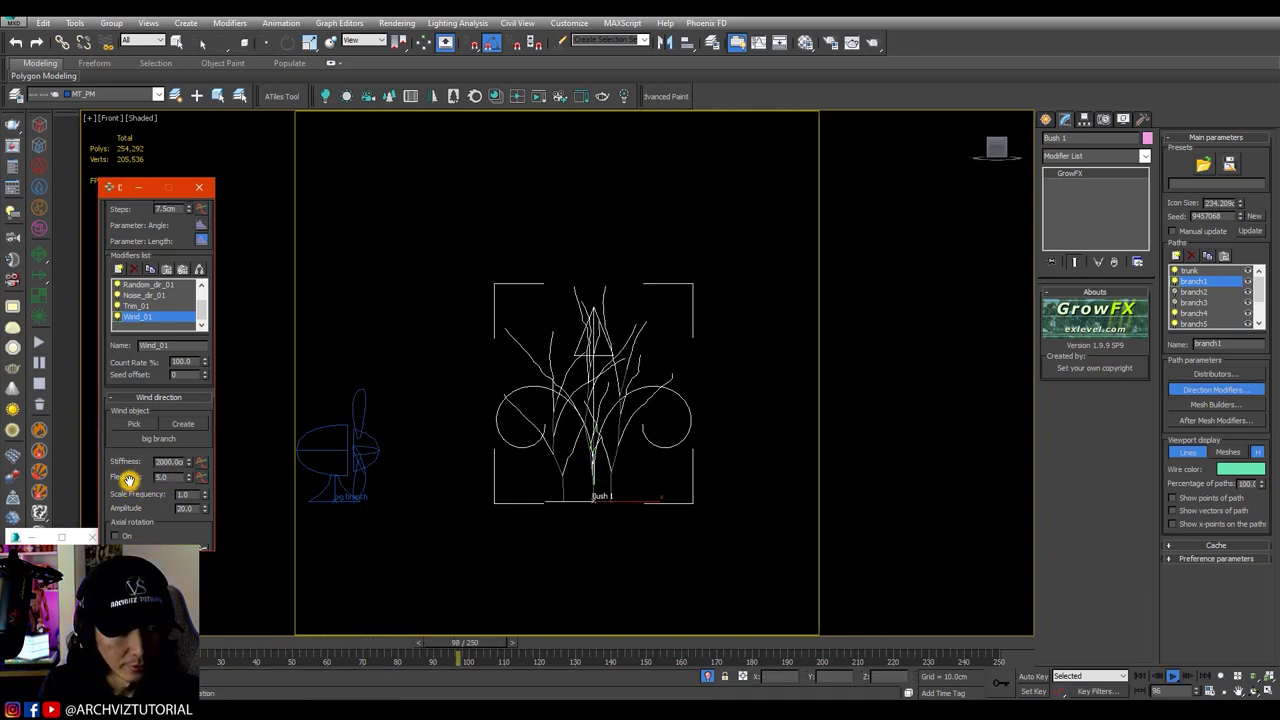
left_click_drag(126, 480, 135, 483)
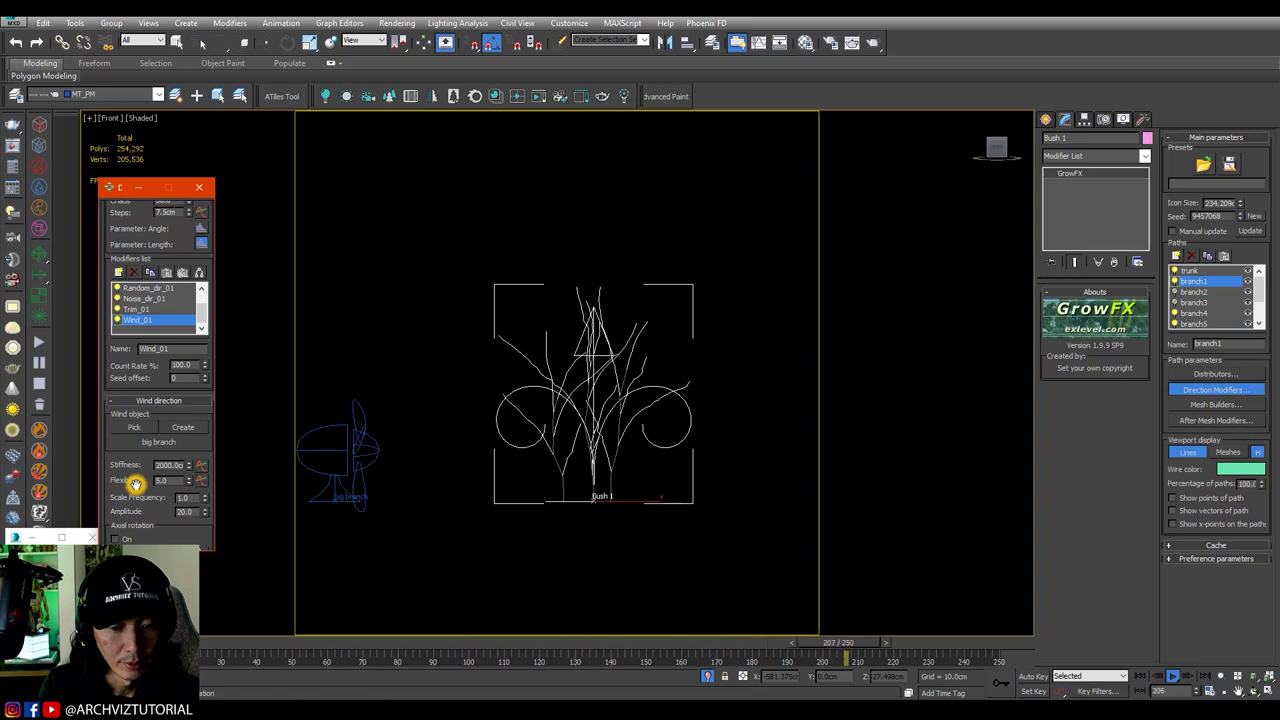
key("w")
Step: Set the wind modifier's stiffness to 3000 cm and preview the branch movement
scroll(140, 481, "up", 1)
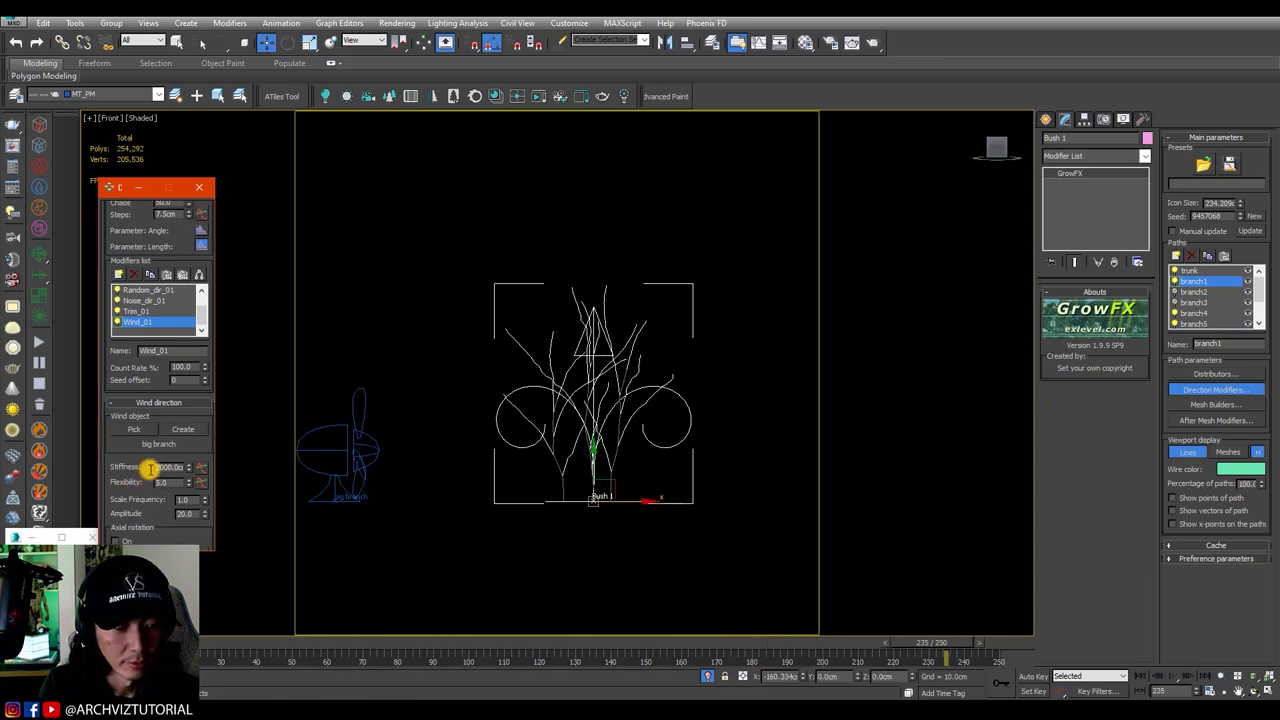
key("/")
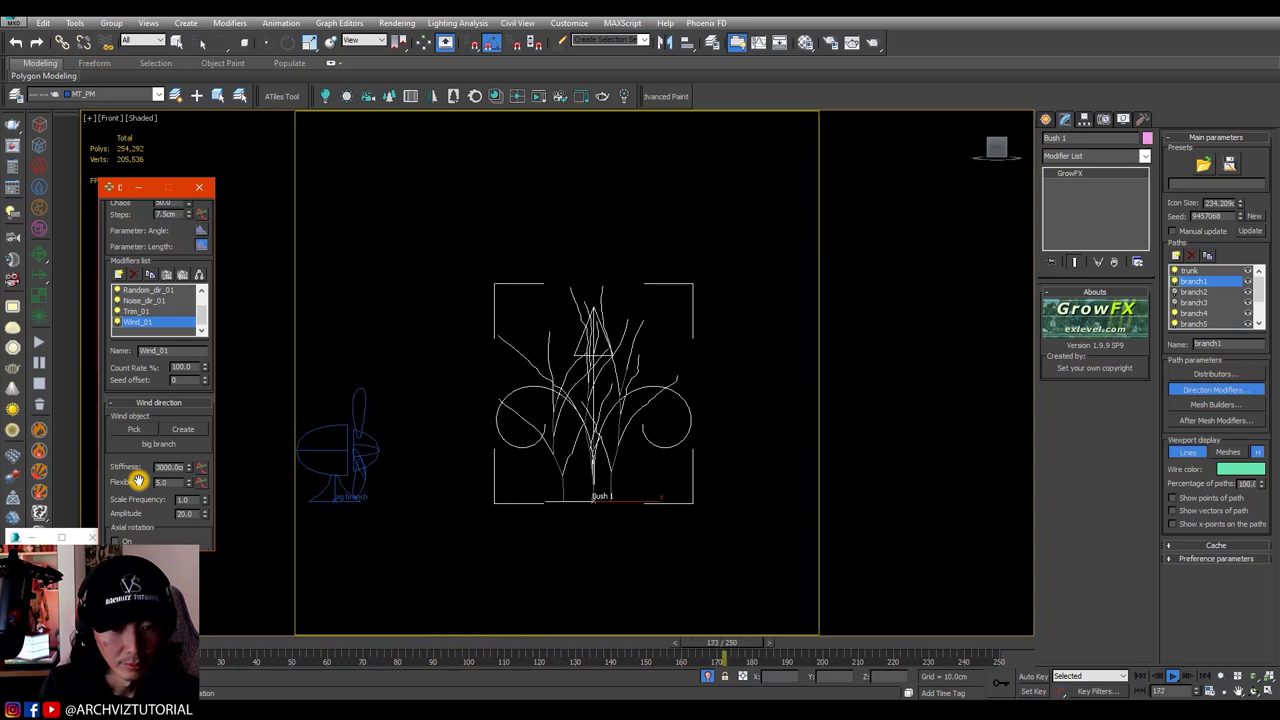
key("/")
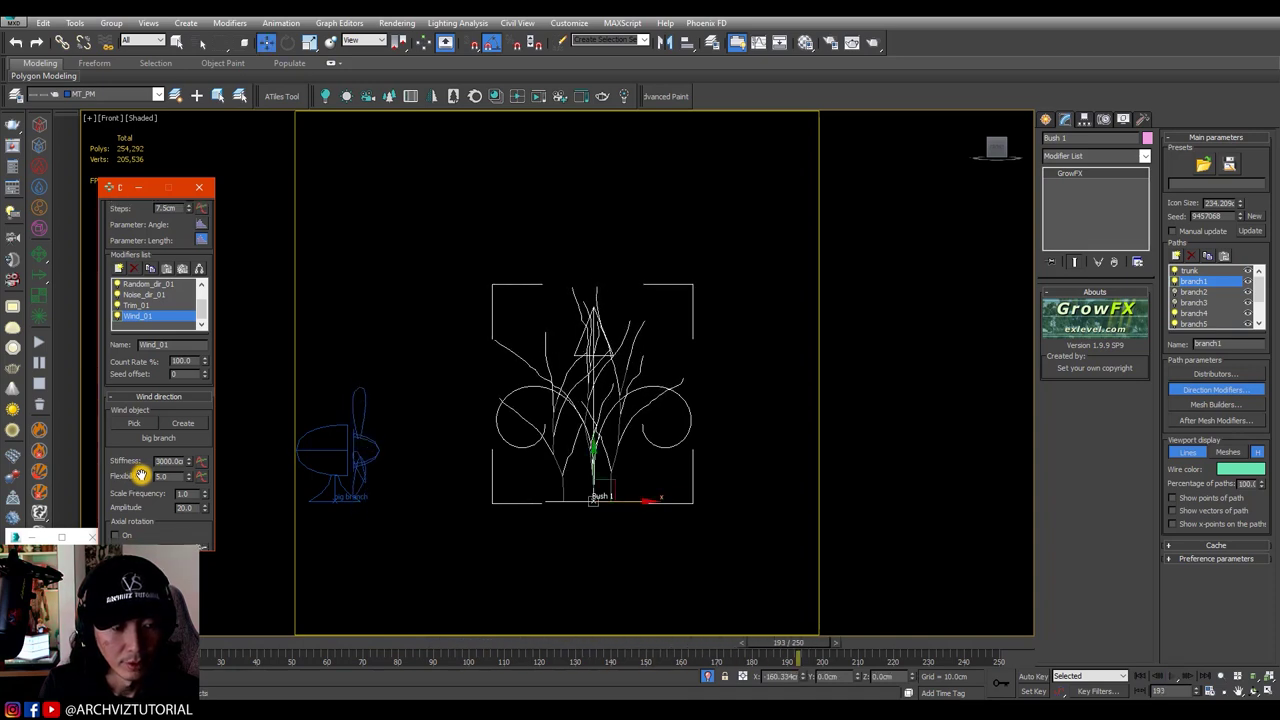
Step: Enable the branch2 and branch3 paths again and inspect the branch3 and branch4 modifiers, leaving branch1 selected
left_click(1175, 291)
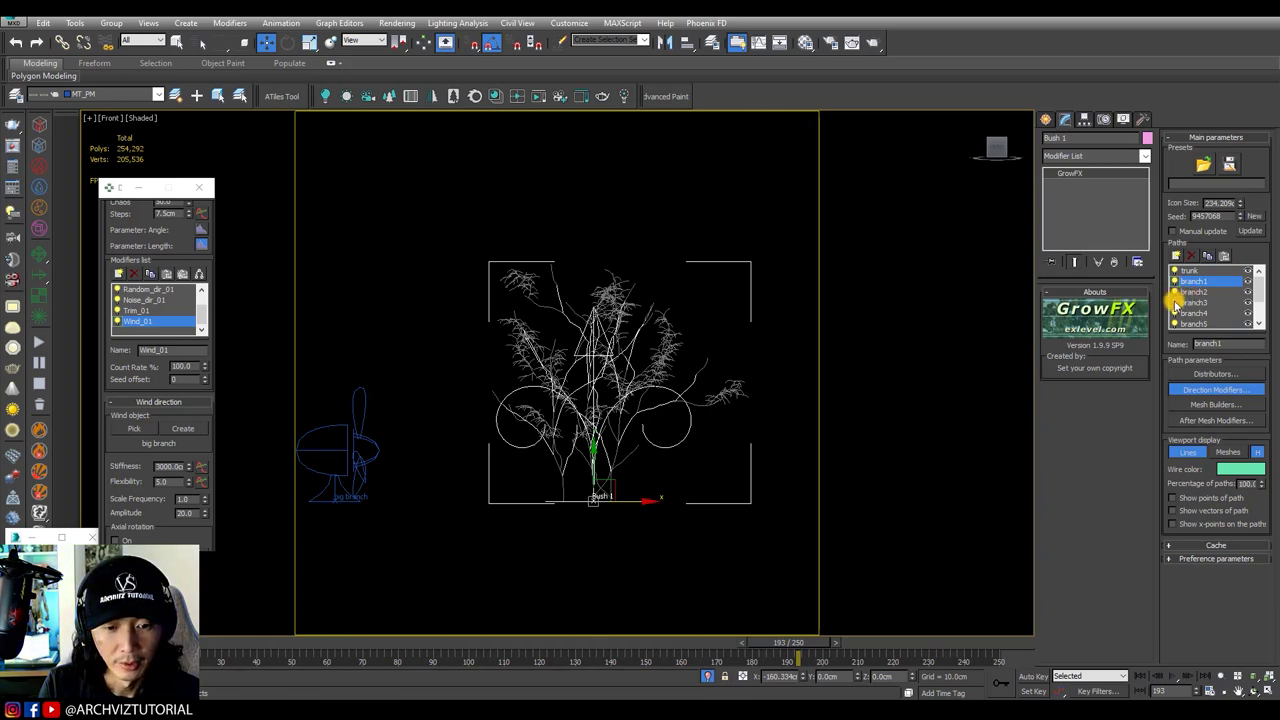
left_click(1176, 307)
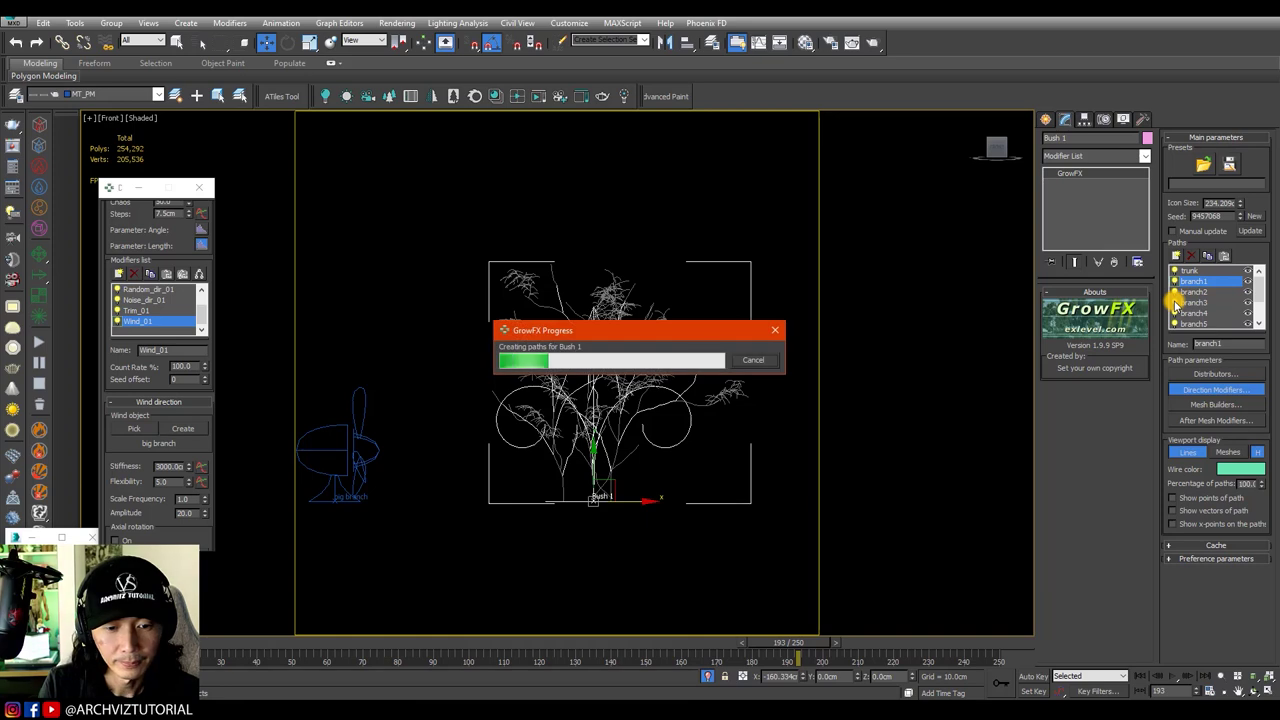
left_click(1195, 302)
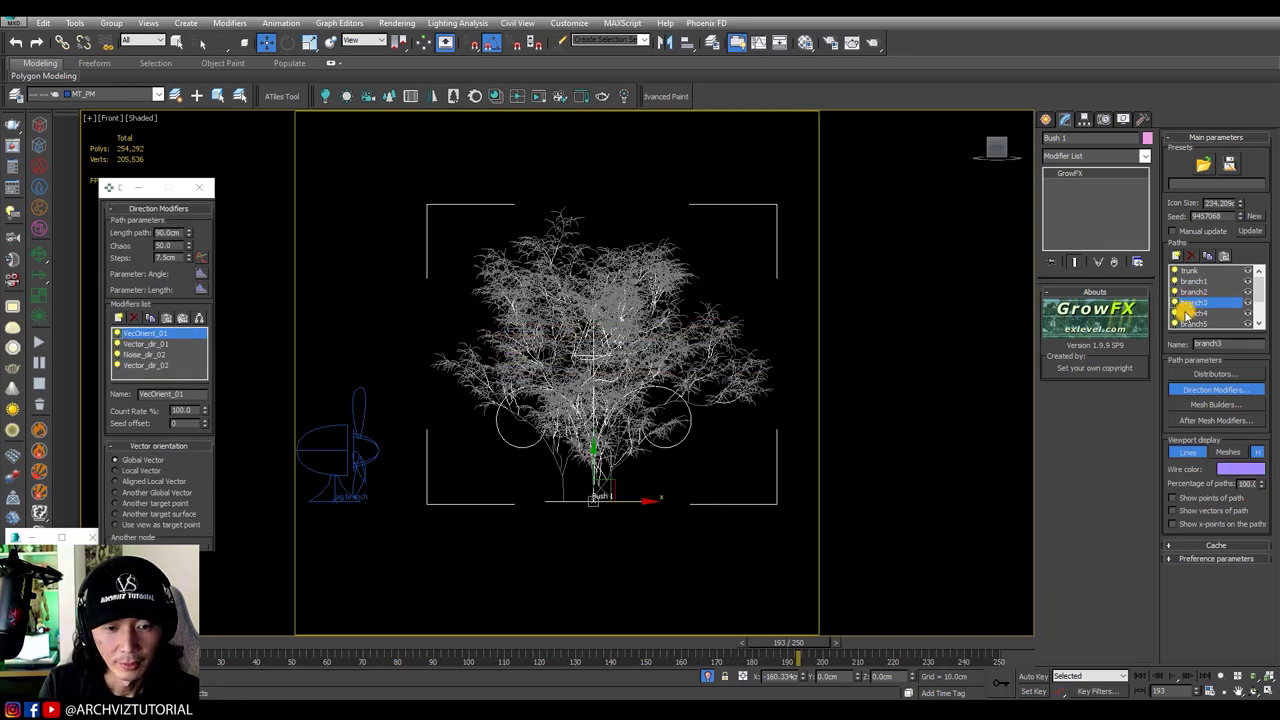
left_click(1194, 313)
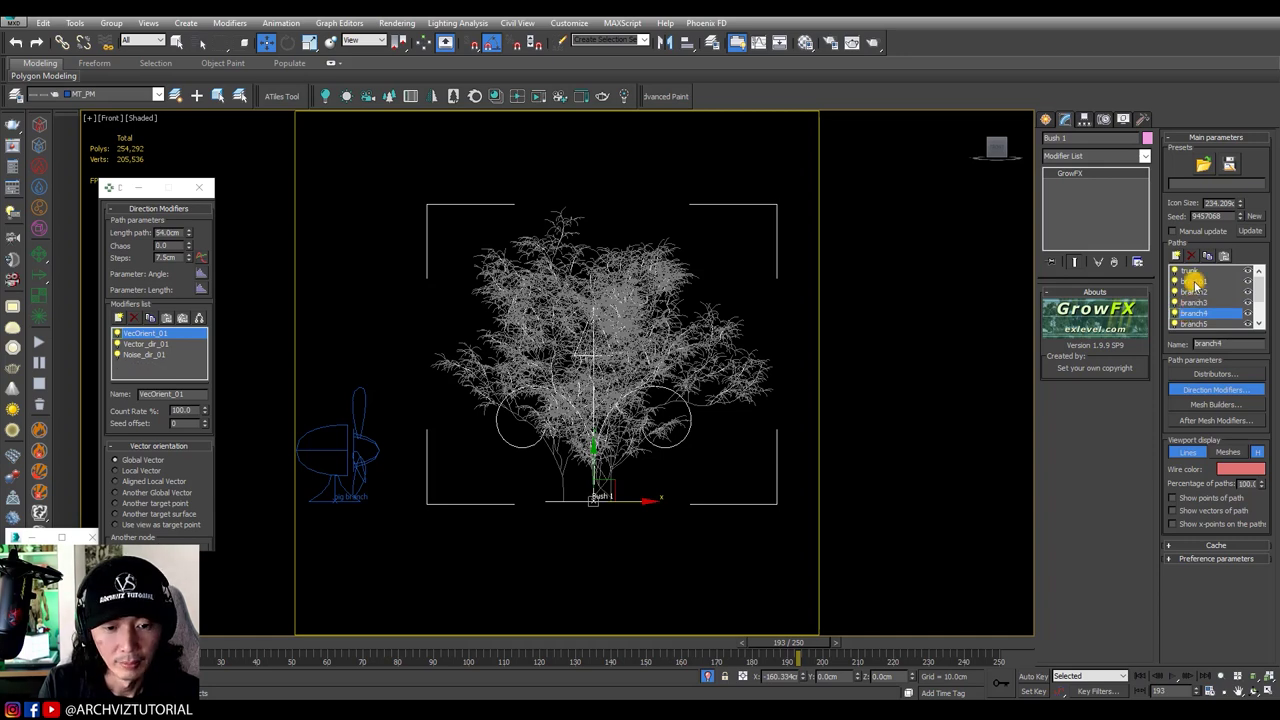
left_click(1195, 282)
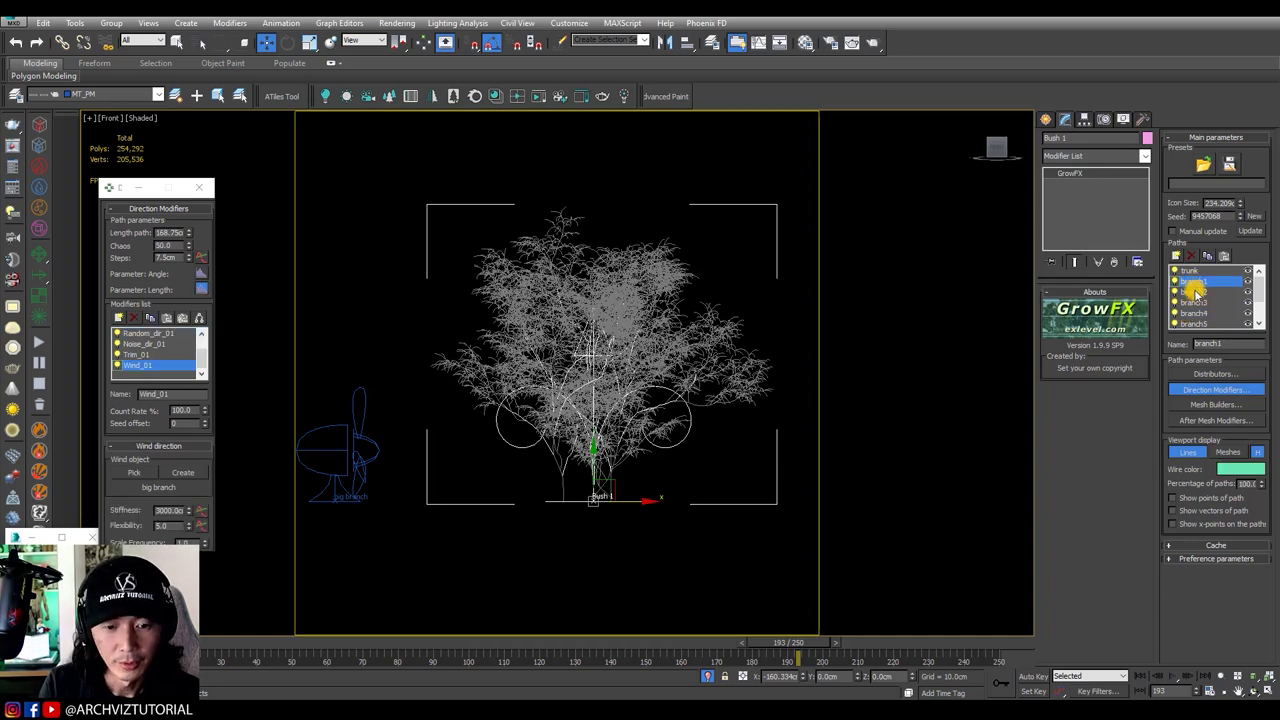
Step: Toggle the branch2 and branch3 paths off and on around frame 90 to identify their branches, leaving branch3 selected
left_click(1195, 291)
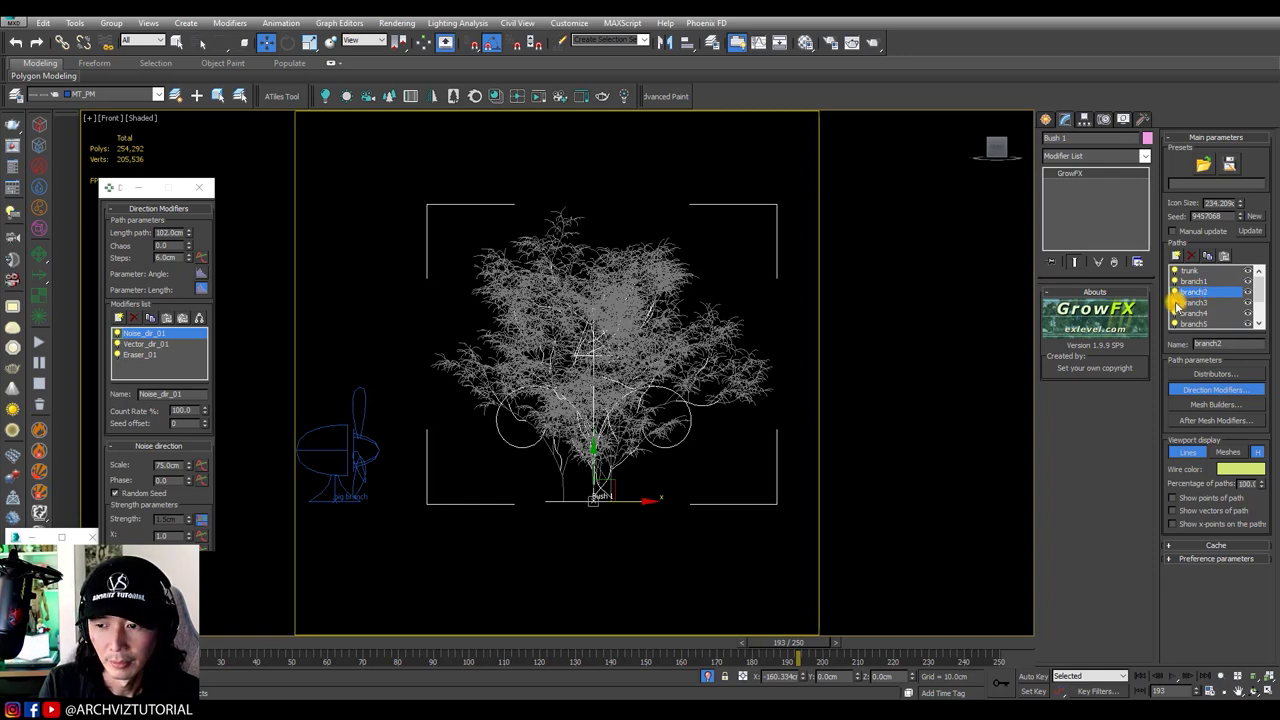
left_click(1176, 303)
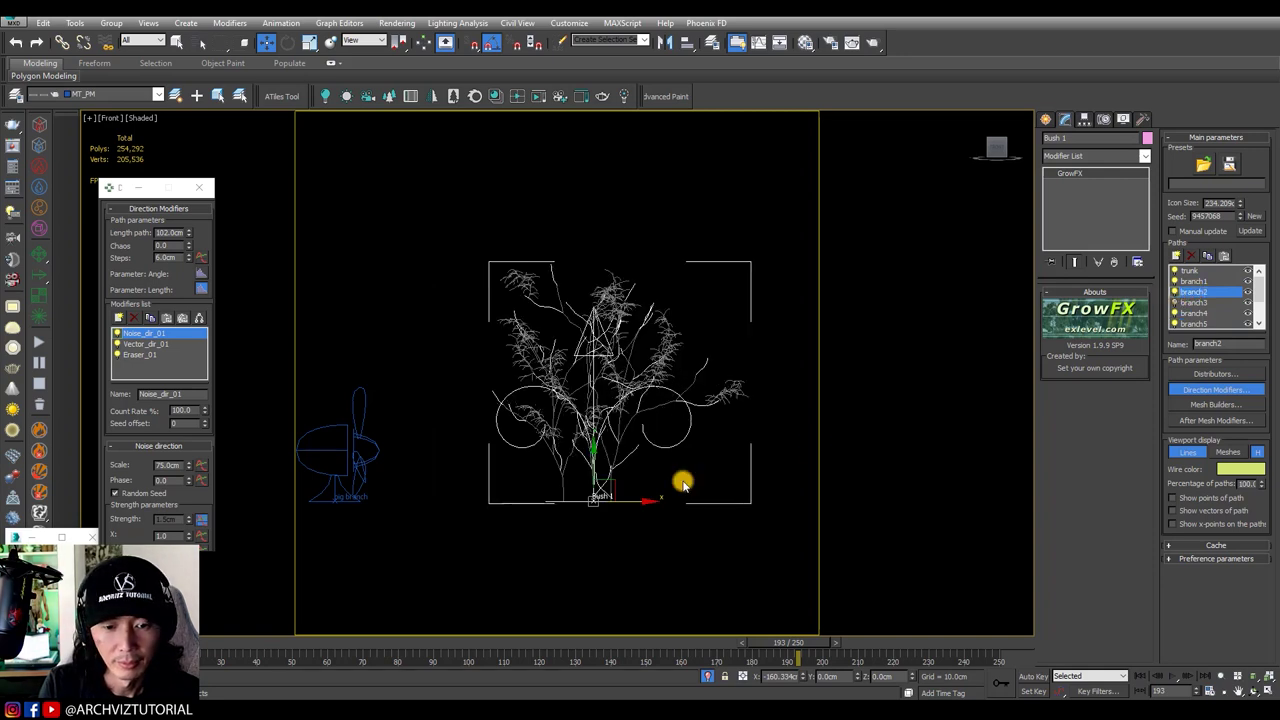
left_click_drag(786, 643, 432, 620)
key("w")
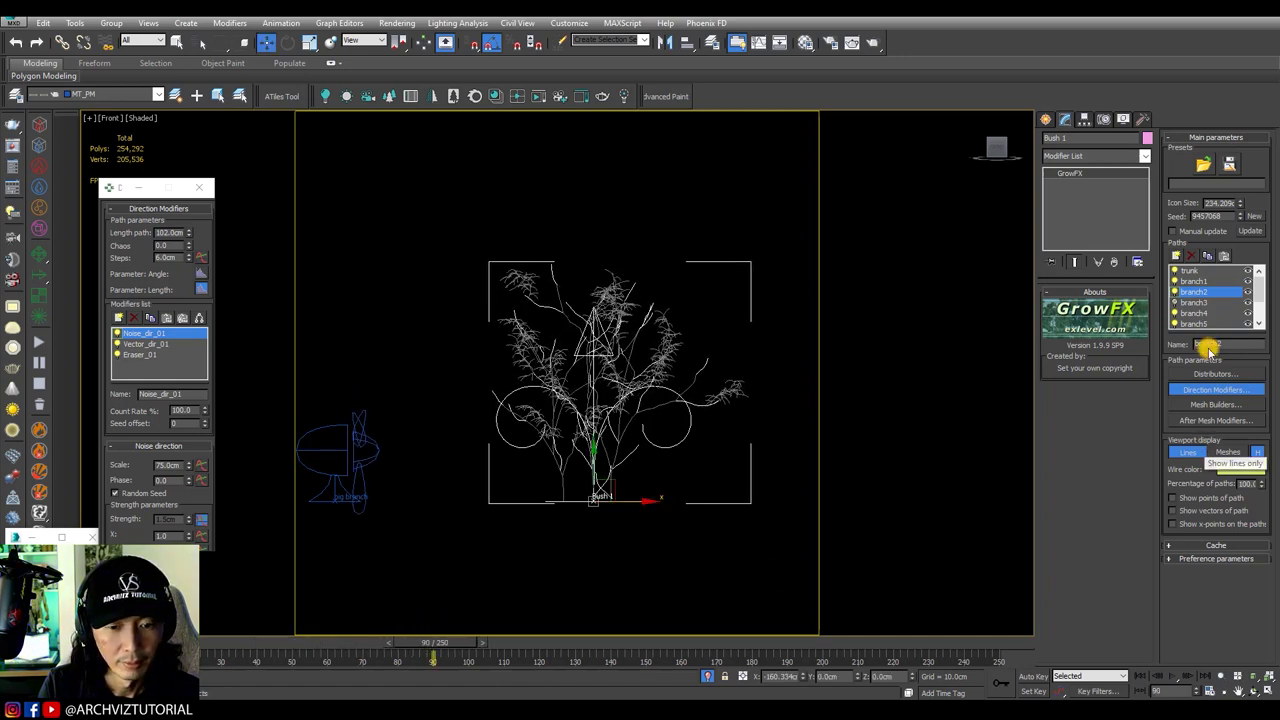
left_click(1175, 293)
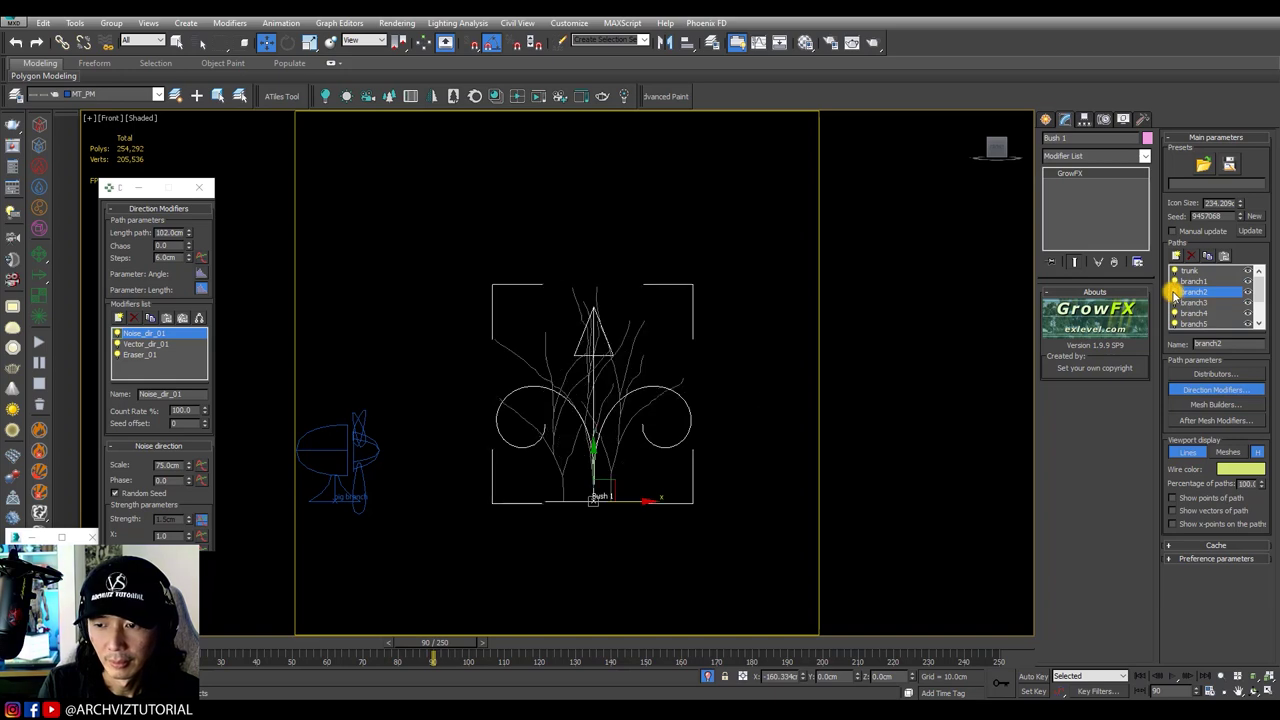
left_click(1175, 293)
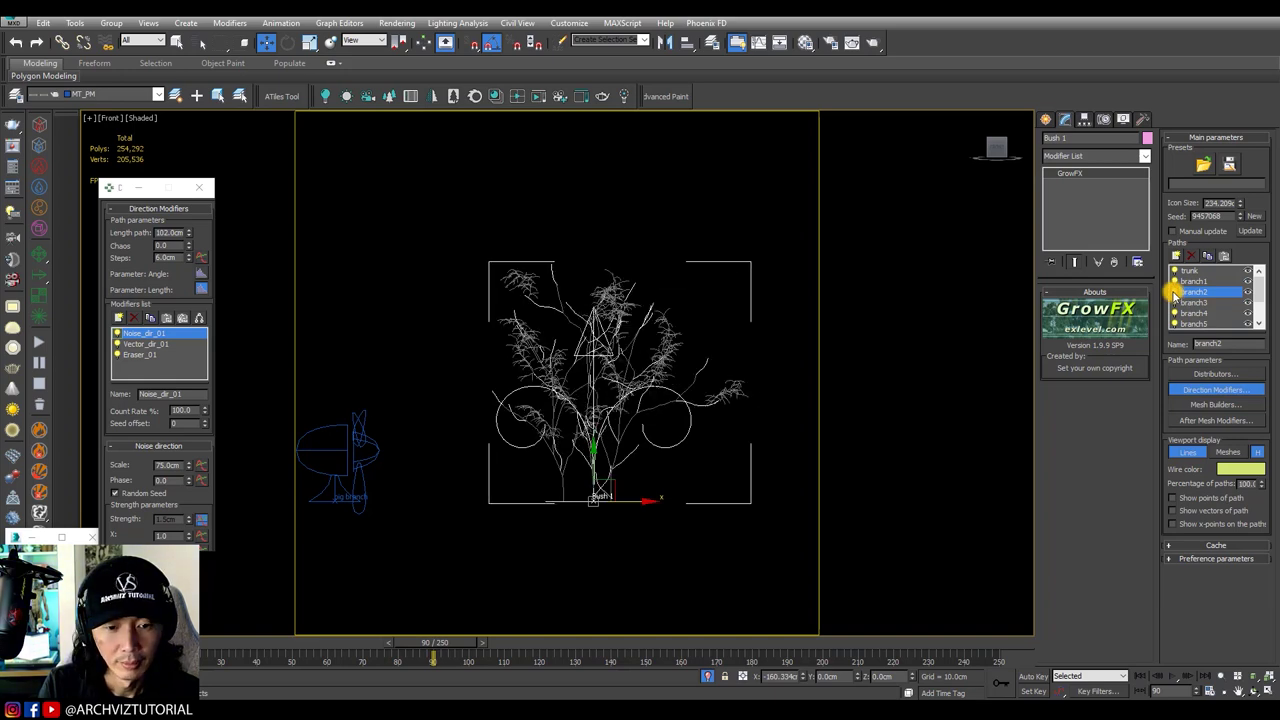
left_click(1192, 302)
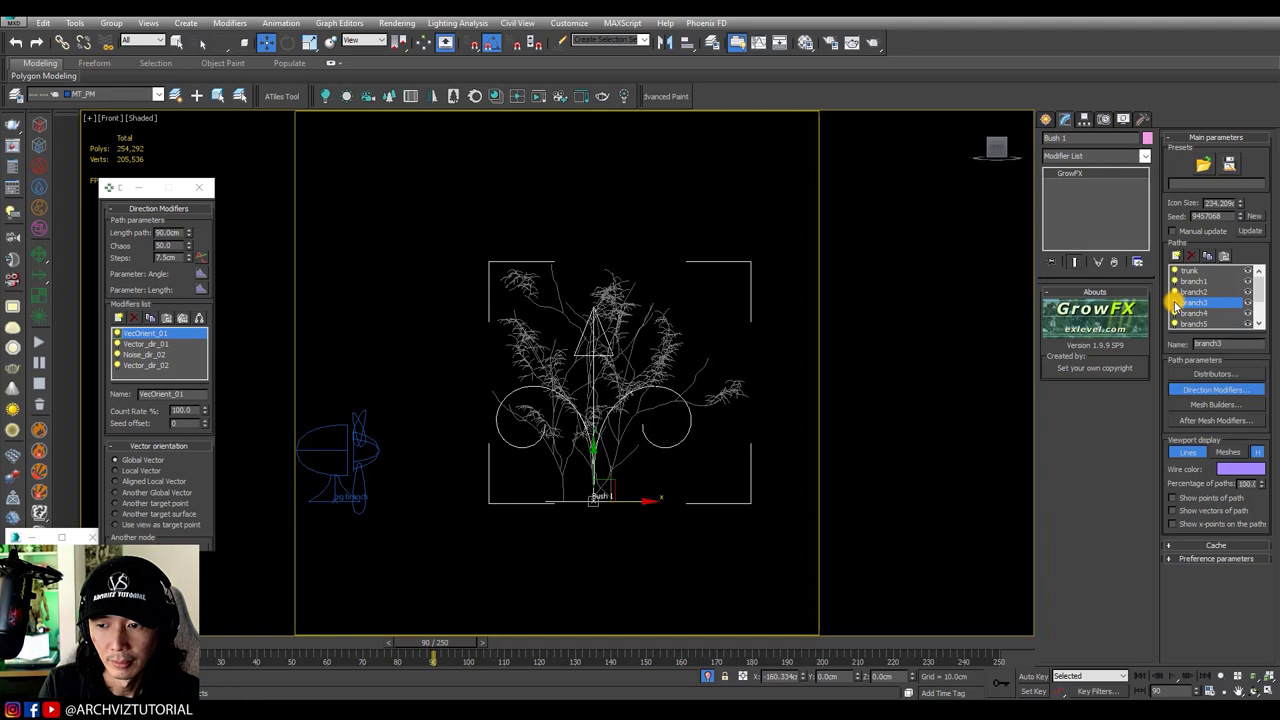
left_click(1175, 303)
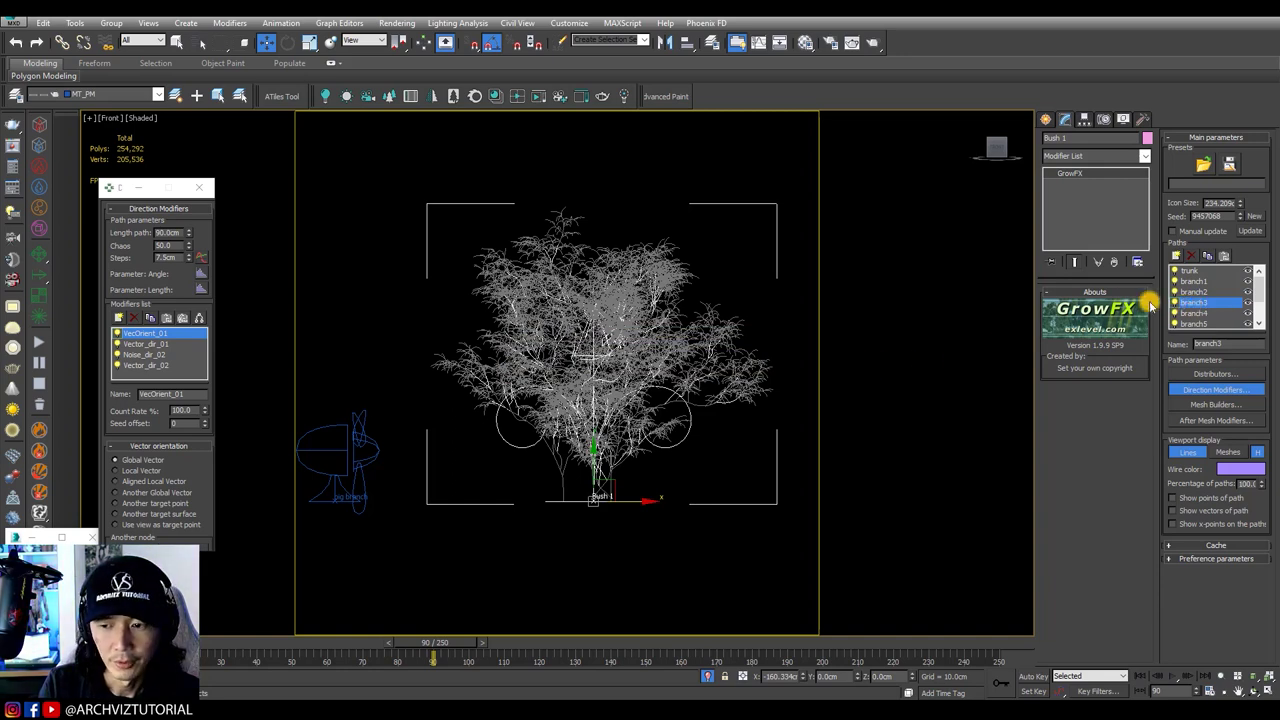
Step: Add a Wind animation direction modifier to branch3 and create its wind object beside the existing big branch one
left_click(117, 409)
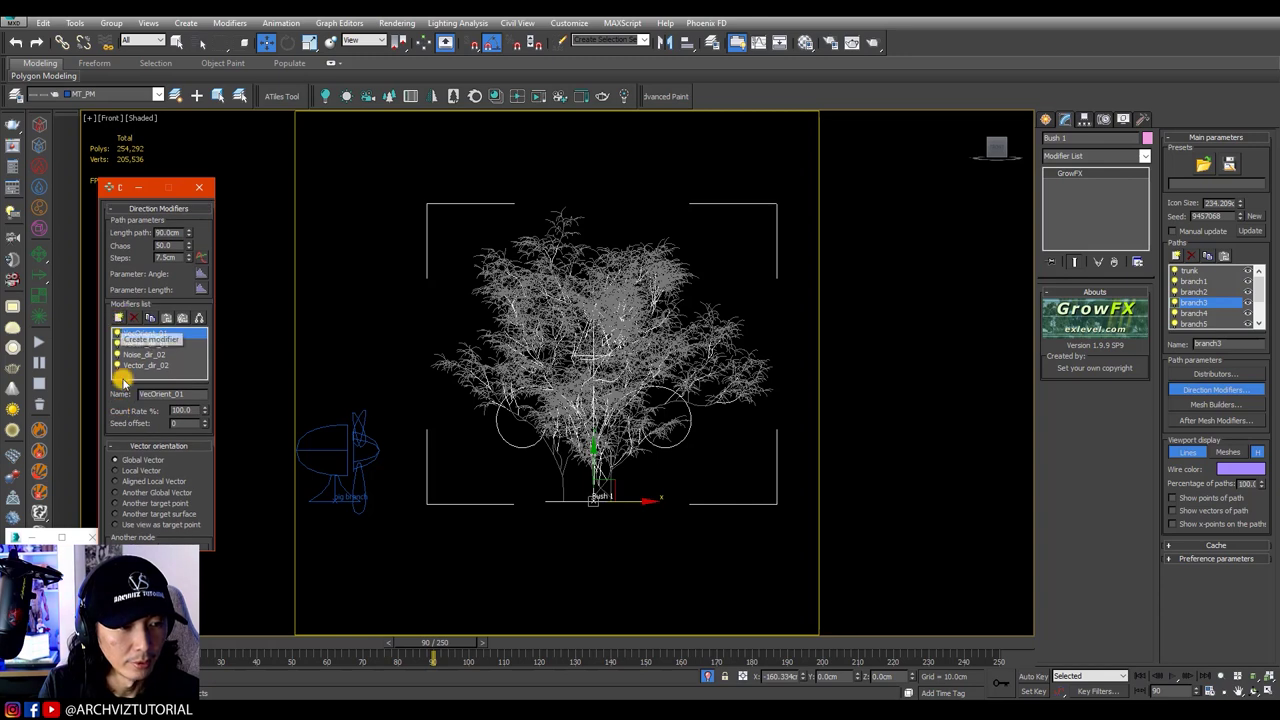
mouse_move(120, 404)
left_mouse_down()
mouse_move(120, 362)
mouse_move(120, 385)
left_mouse_up()
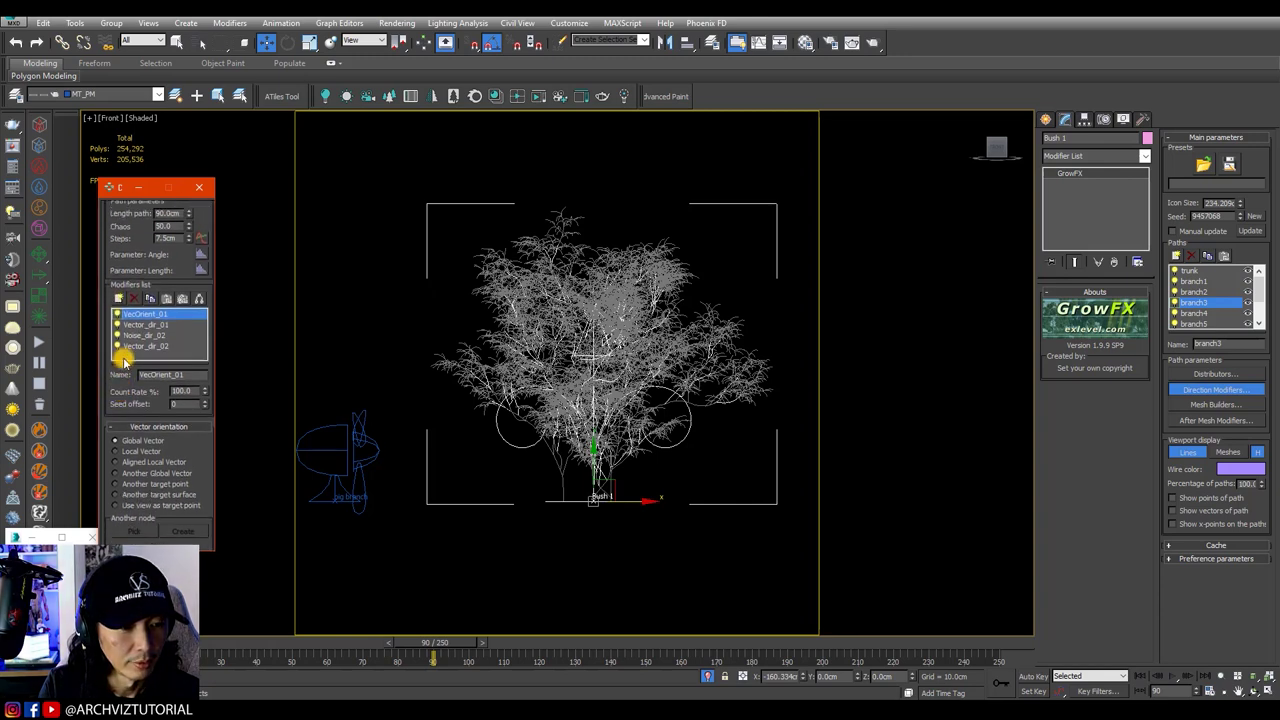
left_click(119, 298)
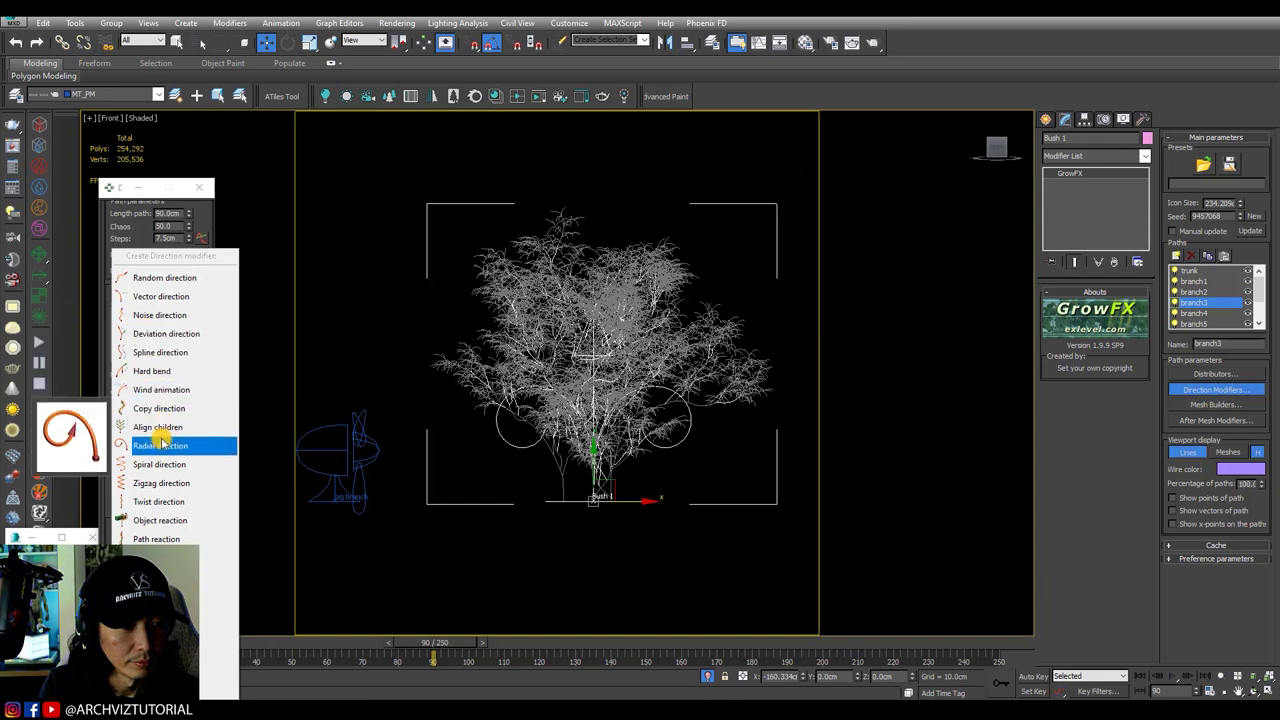
left_click(160, 389)
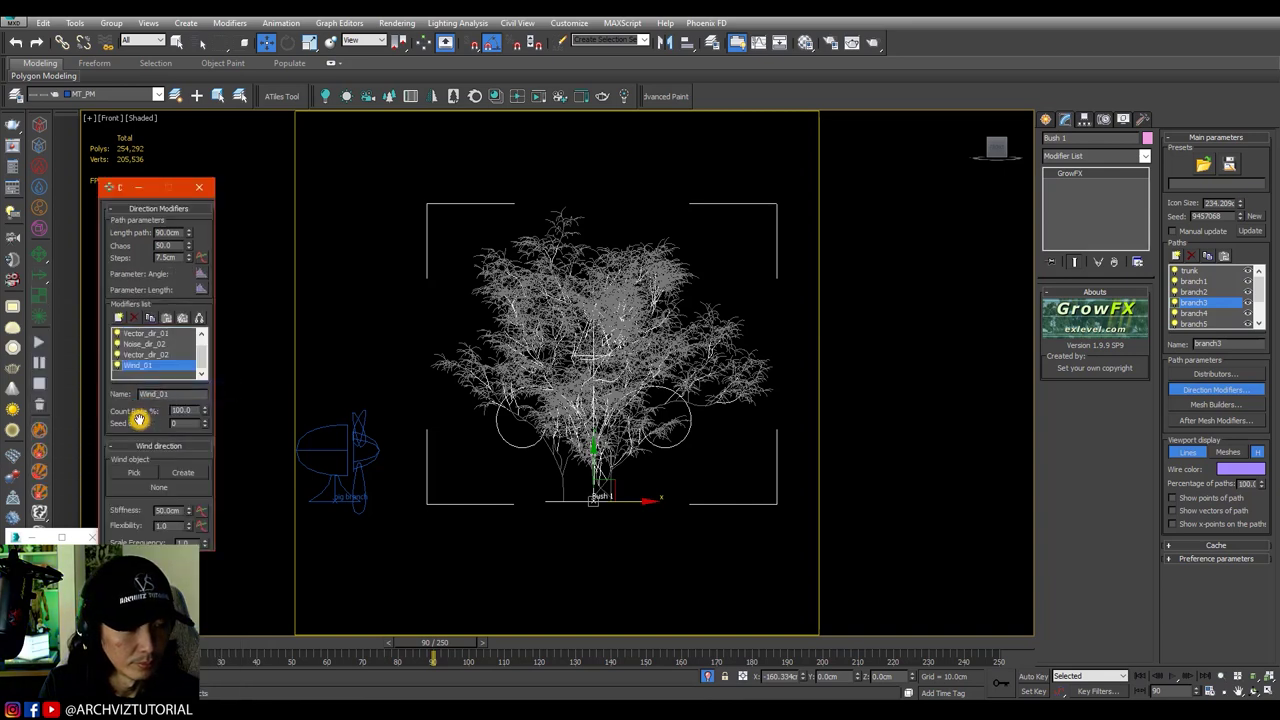
scroll(165, 415, "down", 3)
left_click(184, 441)
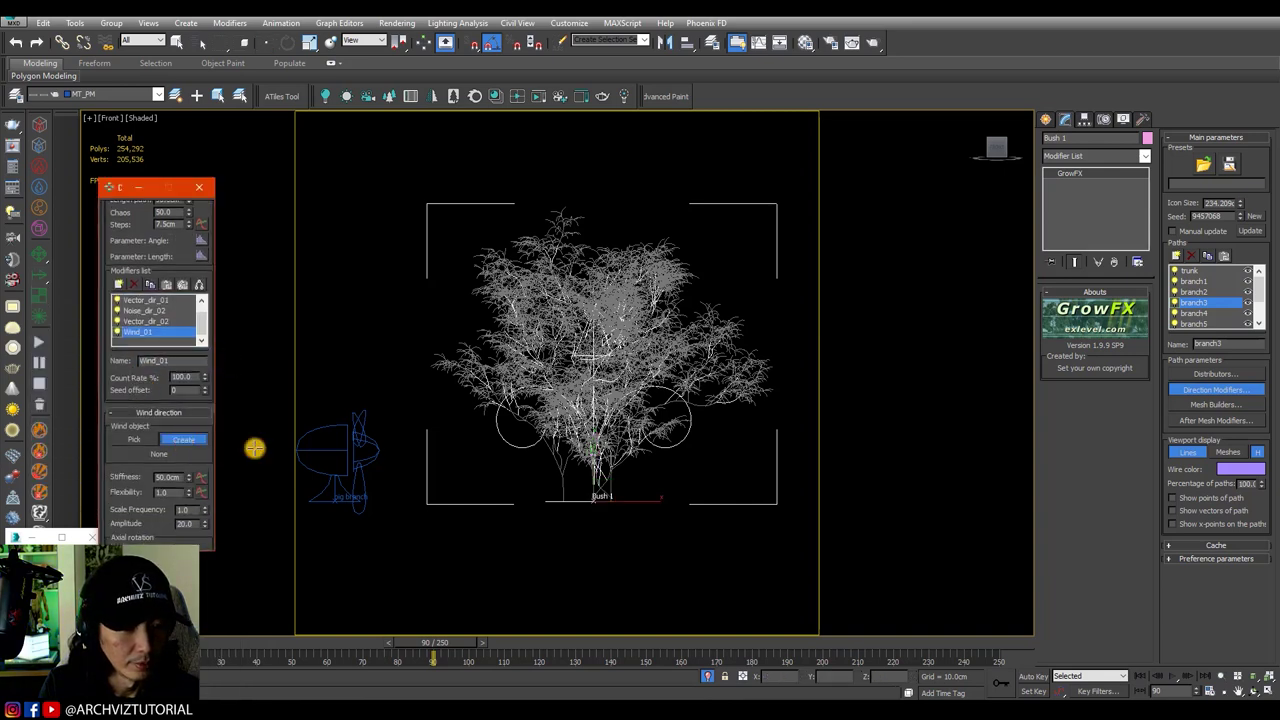
middle_click_drag(463, 474, 454, 492)
left_click(440, 458)
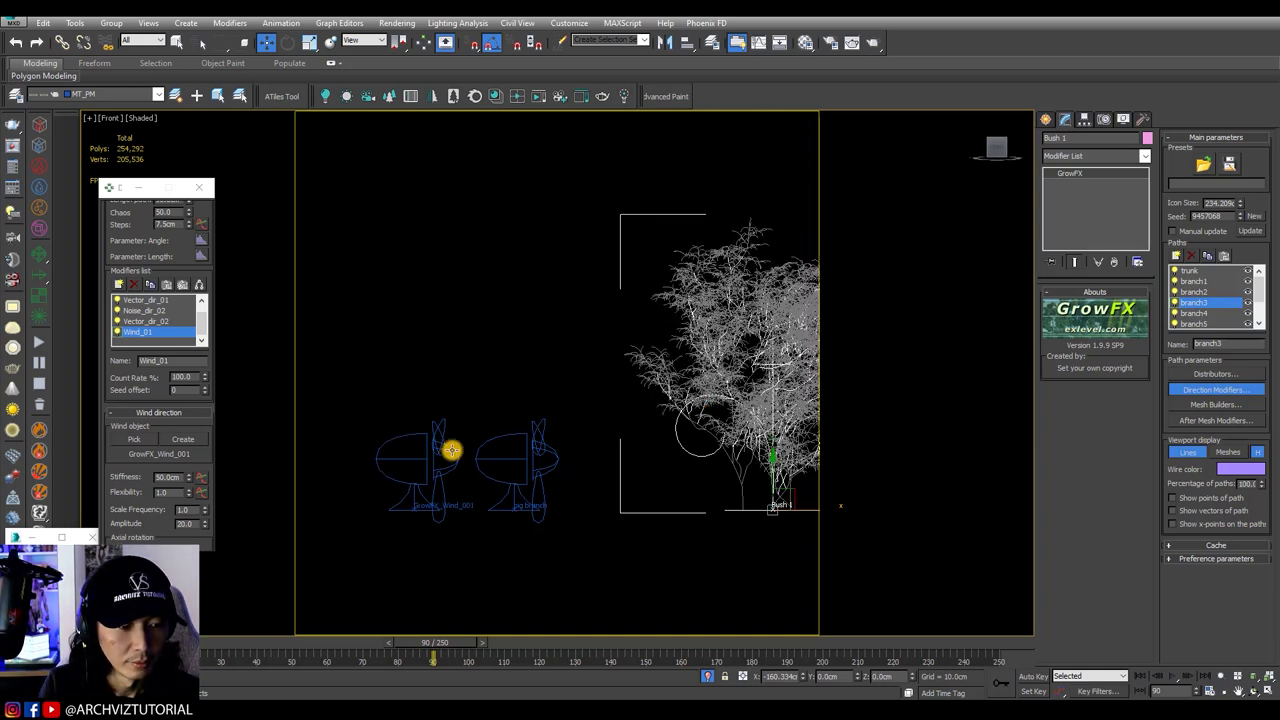
Step: Give the new wind object a teal colour, rename it small branch and set its wind speed to 200 cm
left_click(424, 458)
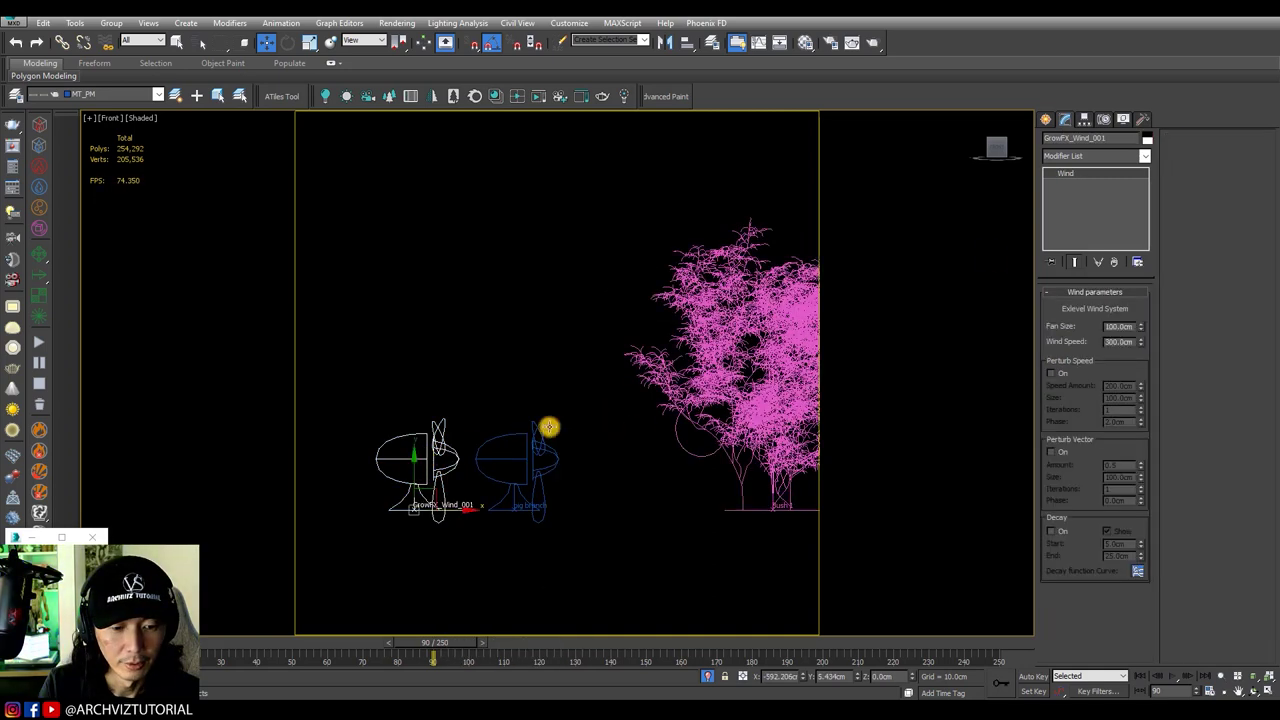
left_click(1145, 145)
left_click(646, 334)
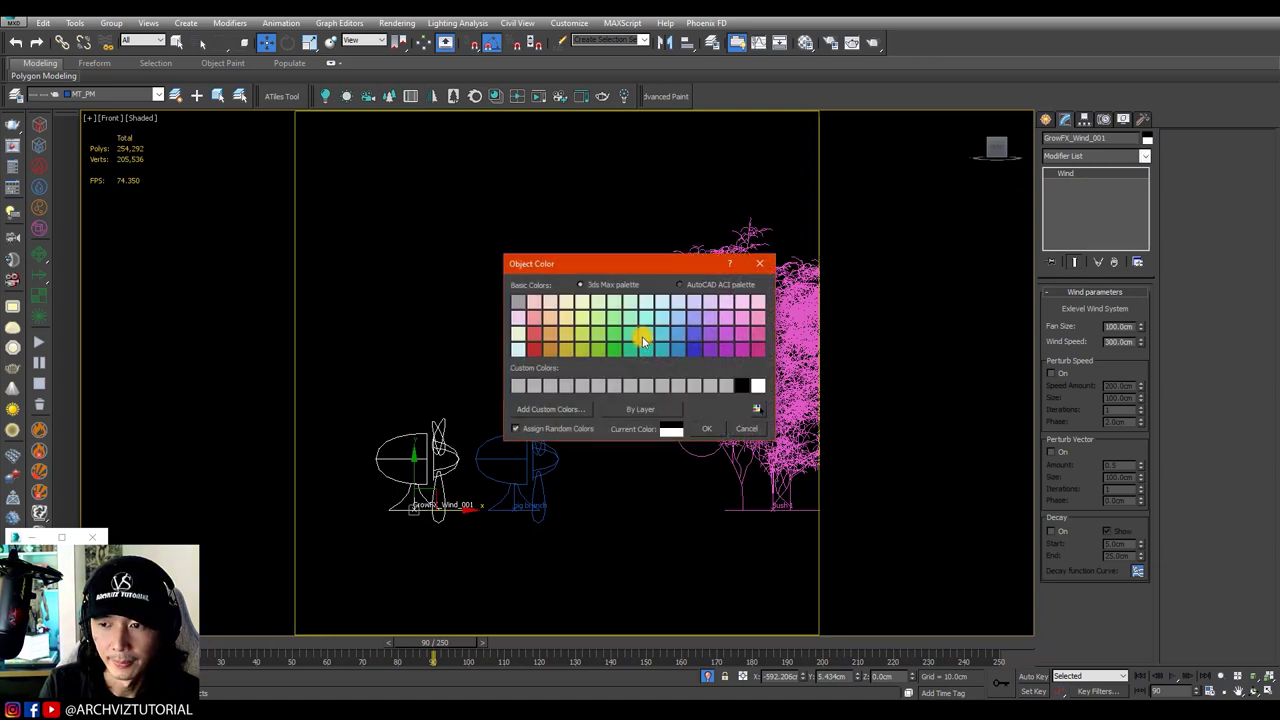
left_click(703, 428)
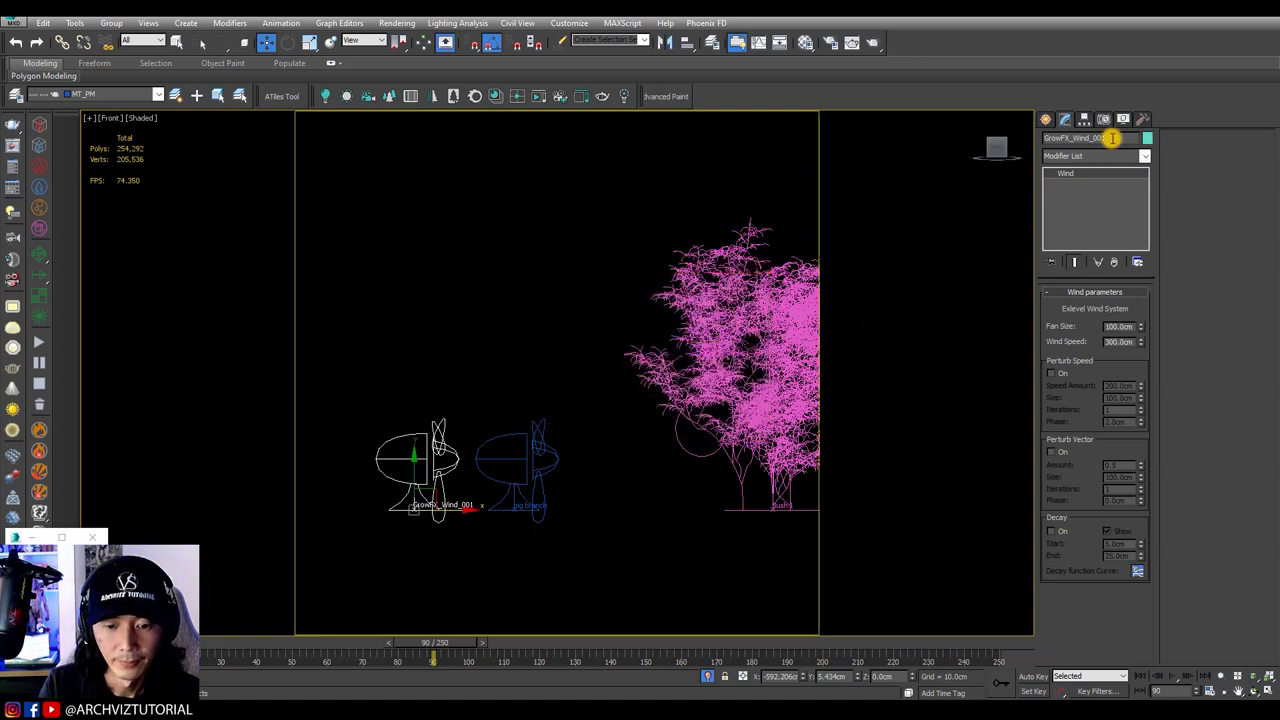
left_click_drag(1112, 138, 1058, 139)
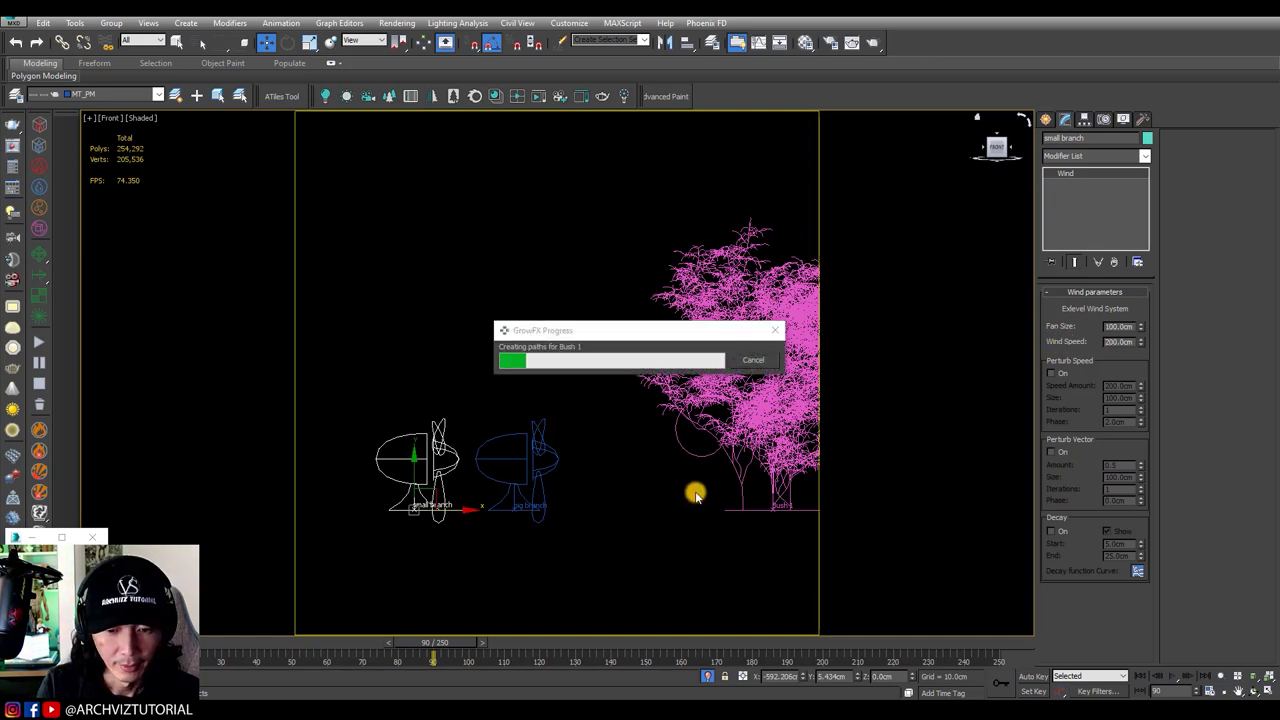
Step: Reselect the bush and pick the small branch wind object for branch3's wind modifier
middle_click_drag(697, 500, 753, 538)
middle_click_drag(745, 541, 623, 486)
left_click_drag(653, 543, 737, 471)
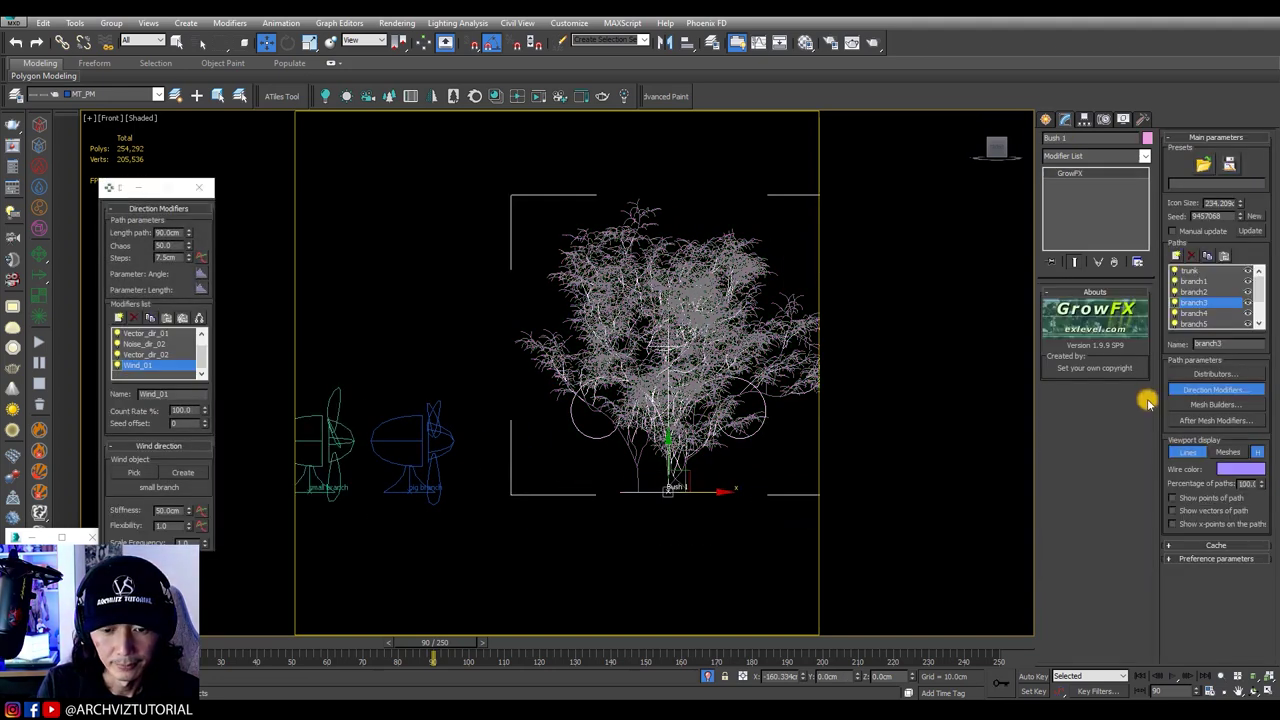
left_click_drag(117, 421, 122, 386)
left_click(142, 436)
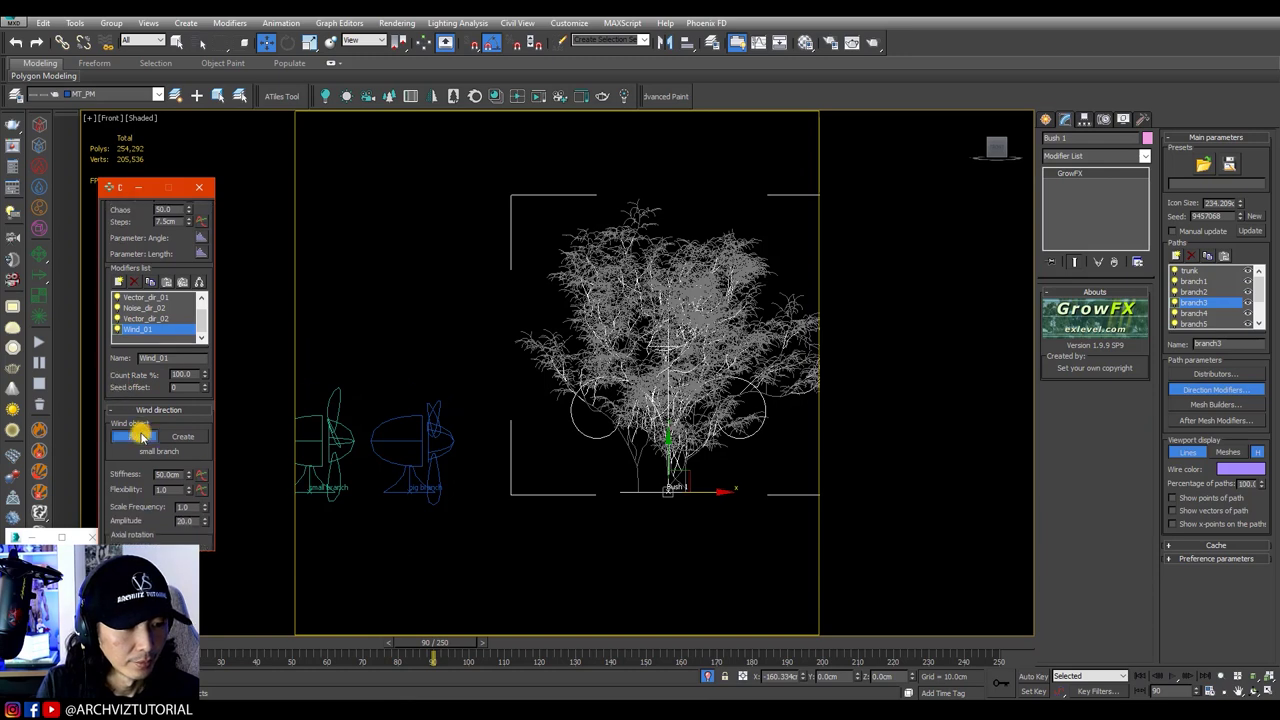
left_click(320, 442)
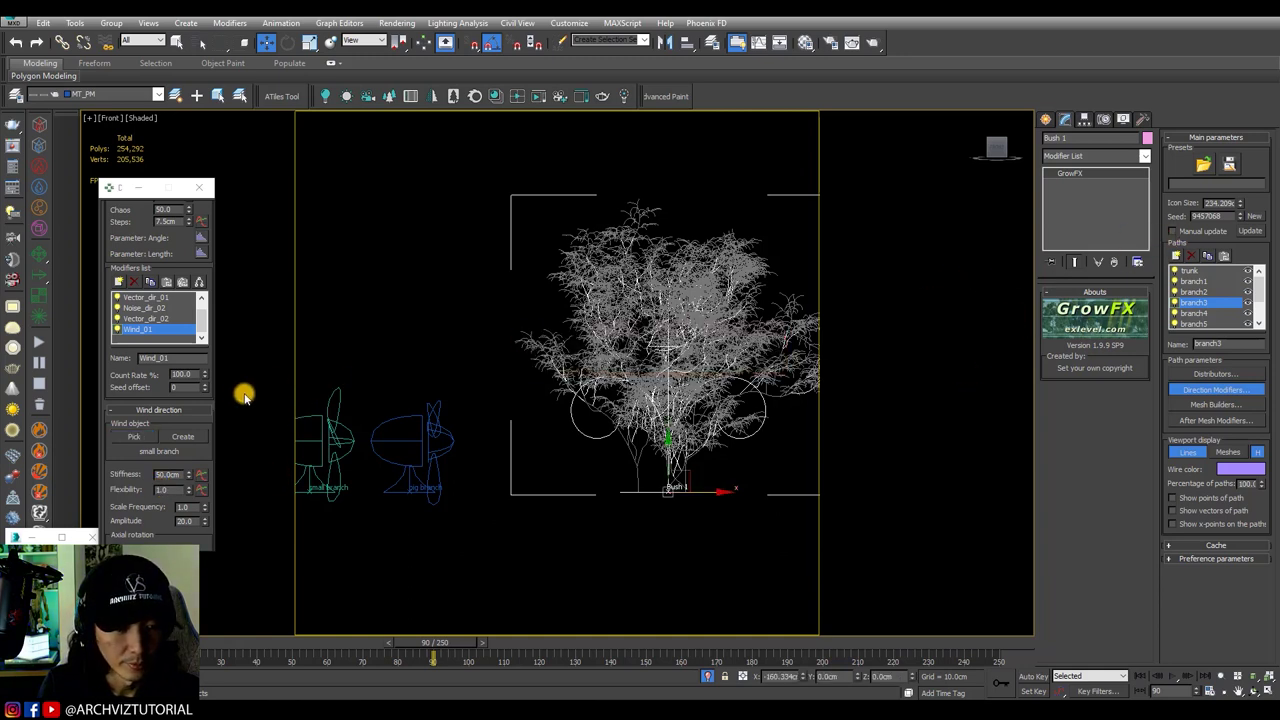
Step: Set branch3's wind modifier stiffness to 2000 cm and flexibility to 3
left_click_drag(123, 487, 122, 484)
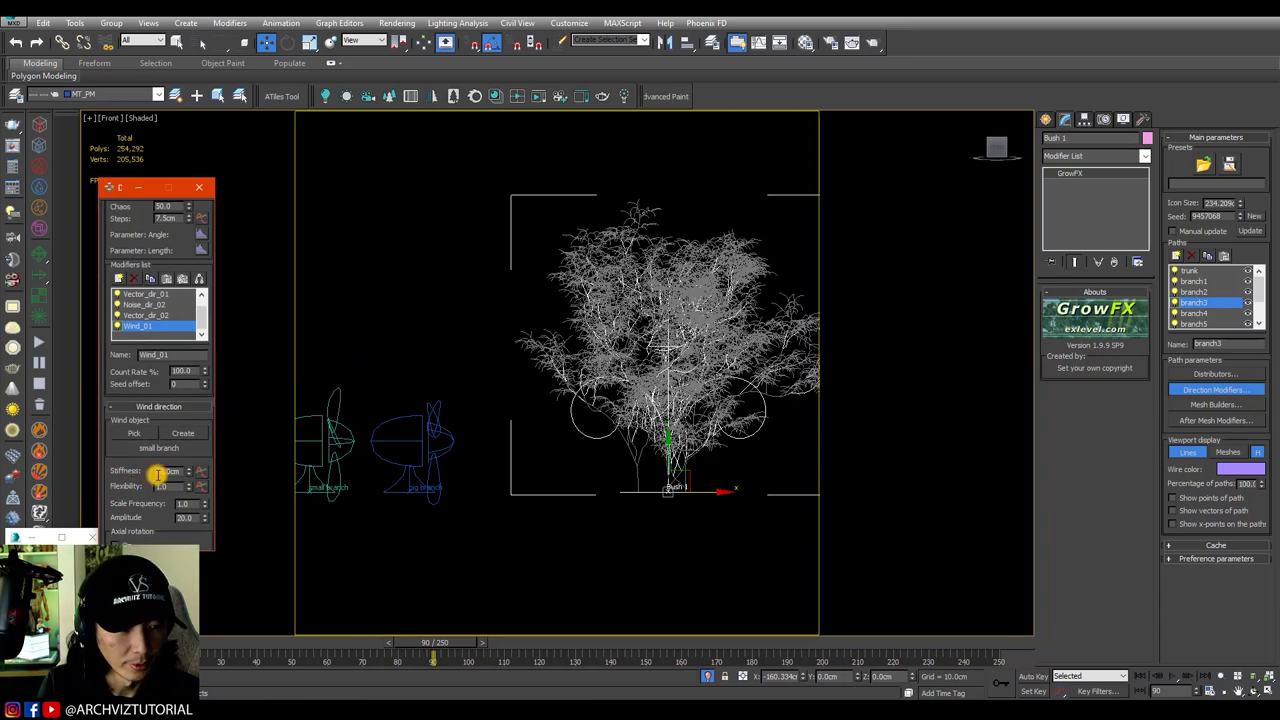
left_click(159, 471)
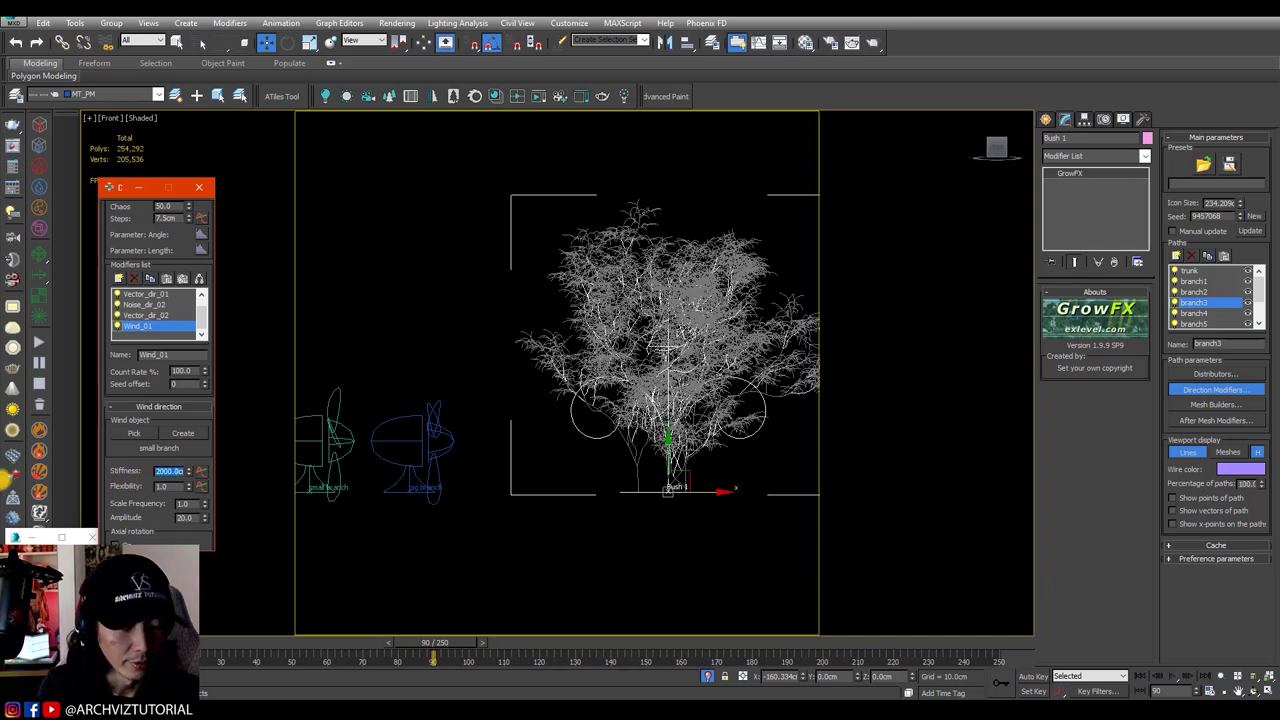
key("Return")
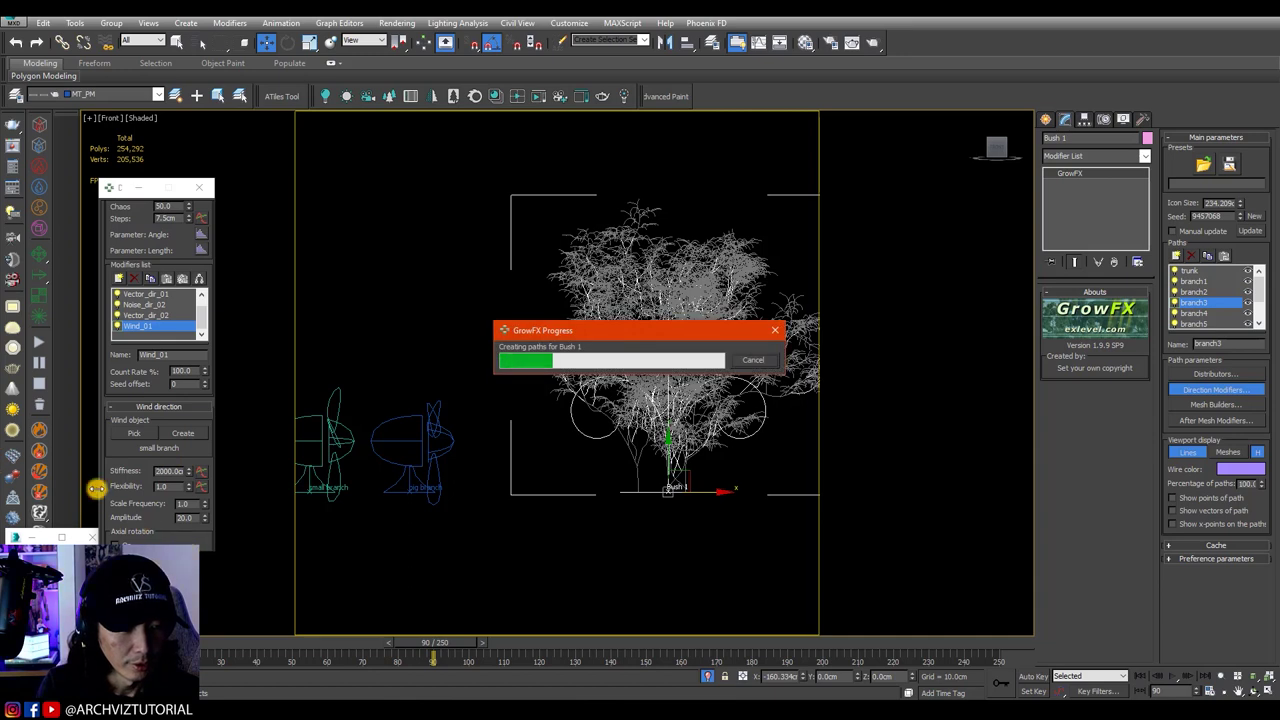
left_click(166, 486)
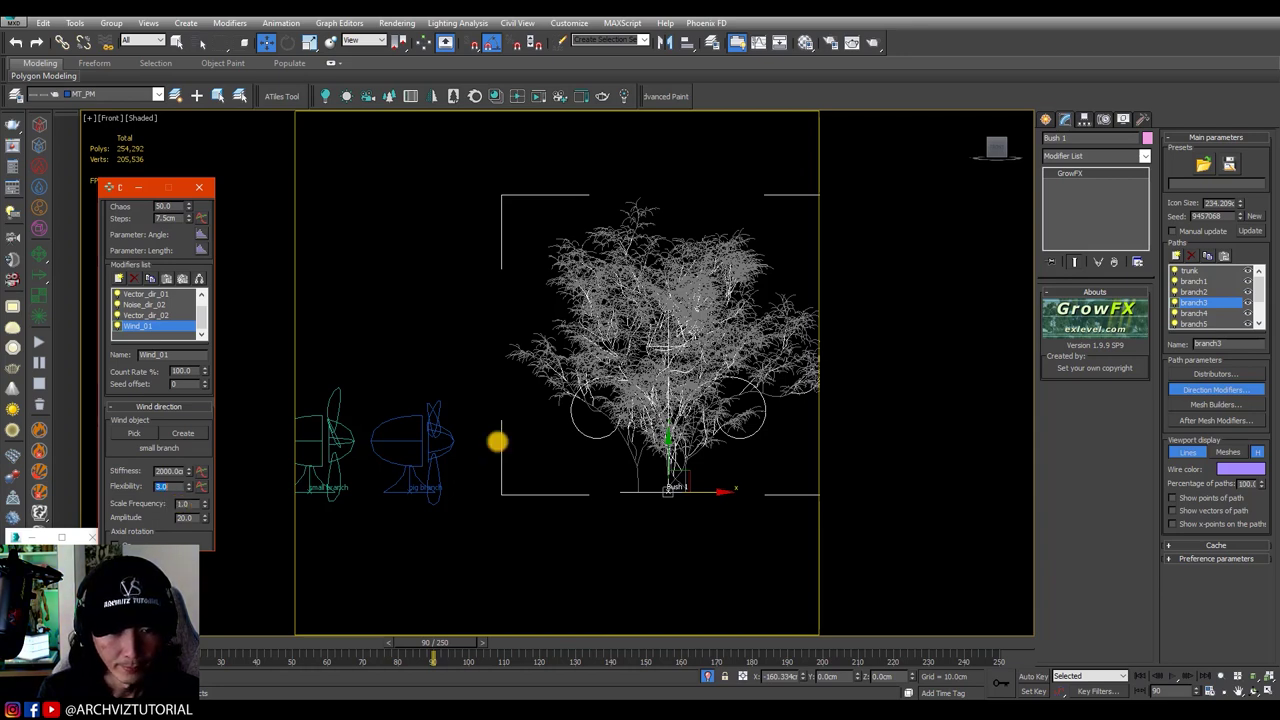
key("Return")
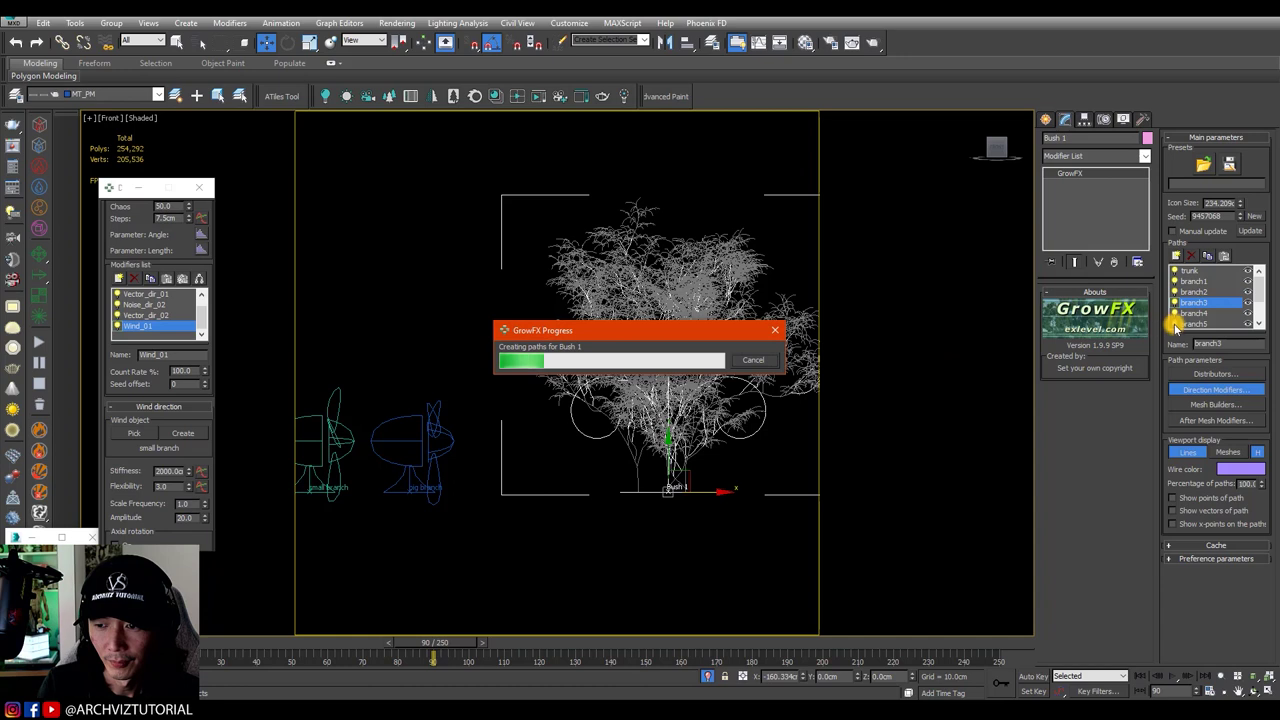
Step: Disable the branch4 and branch5 paths and scrub back to about frame 23 to preview the sway
left_click(1230, 316)
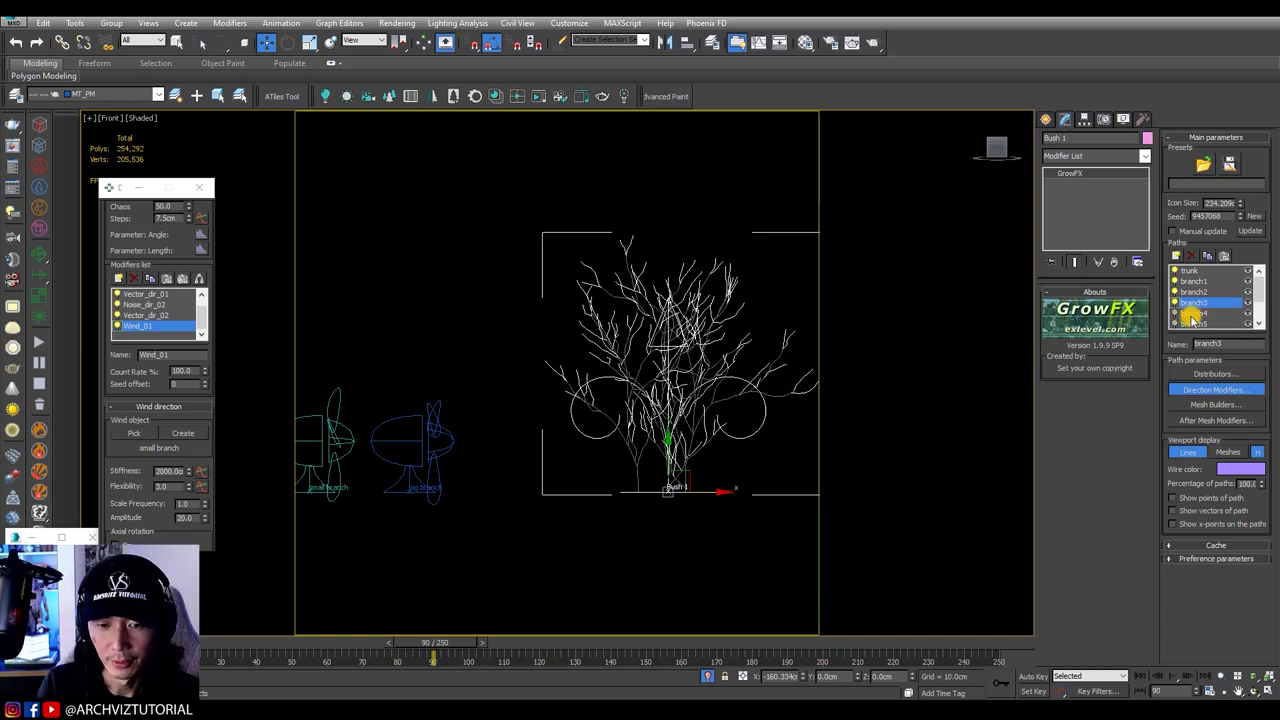
left_click_drag(410, 640, 198, 630)
key("w")
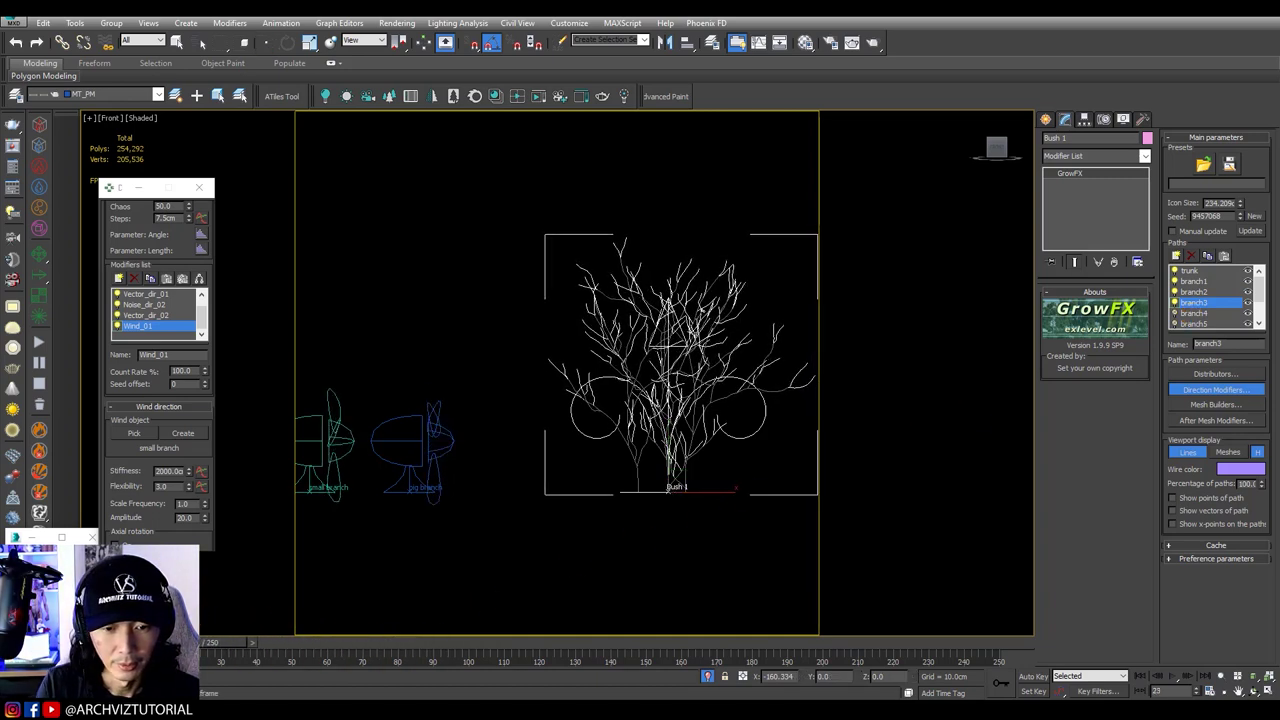
Step: Set branch3's wind modifier flexibility to 10 and scrub the timeline to frame 237 to check the movement
left_click(158, 487)
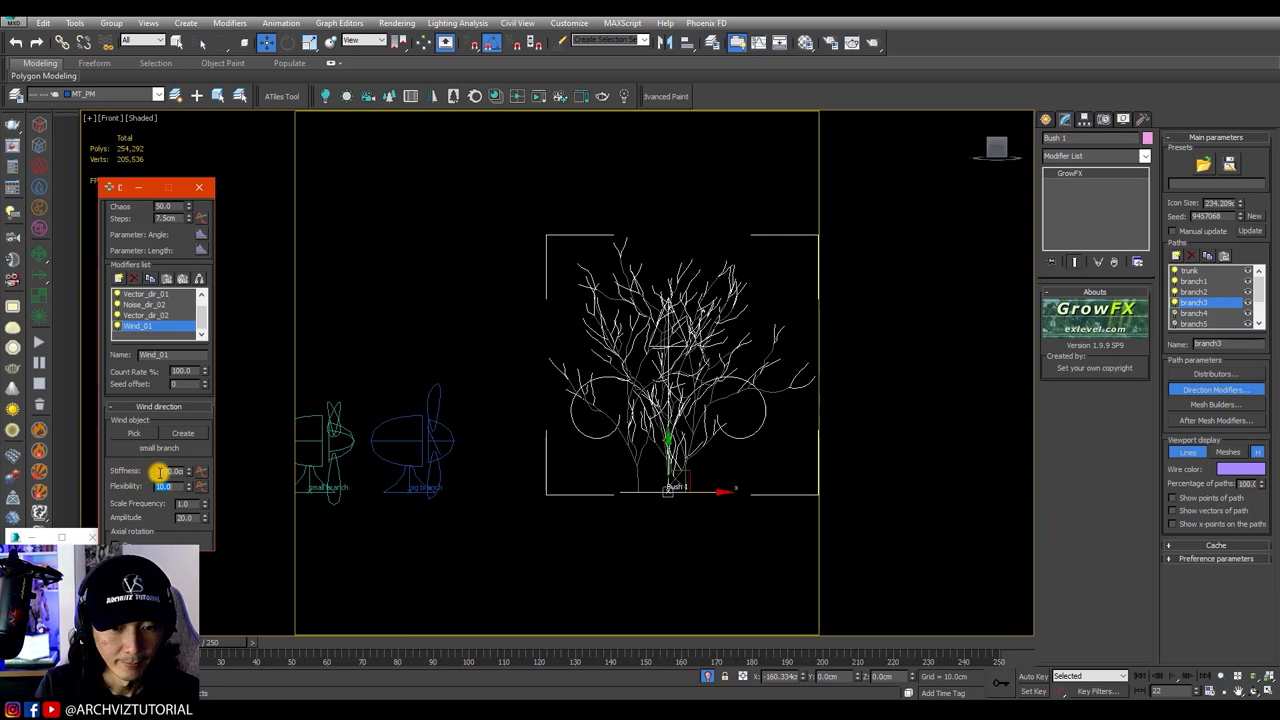
left_click_drag(211, 641, 935, 648)
key("w")
scroll(738, 393, "up", 5)
key("w")
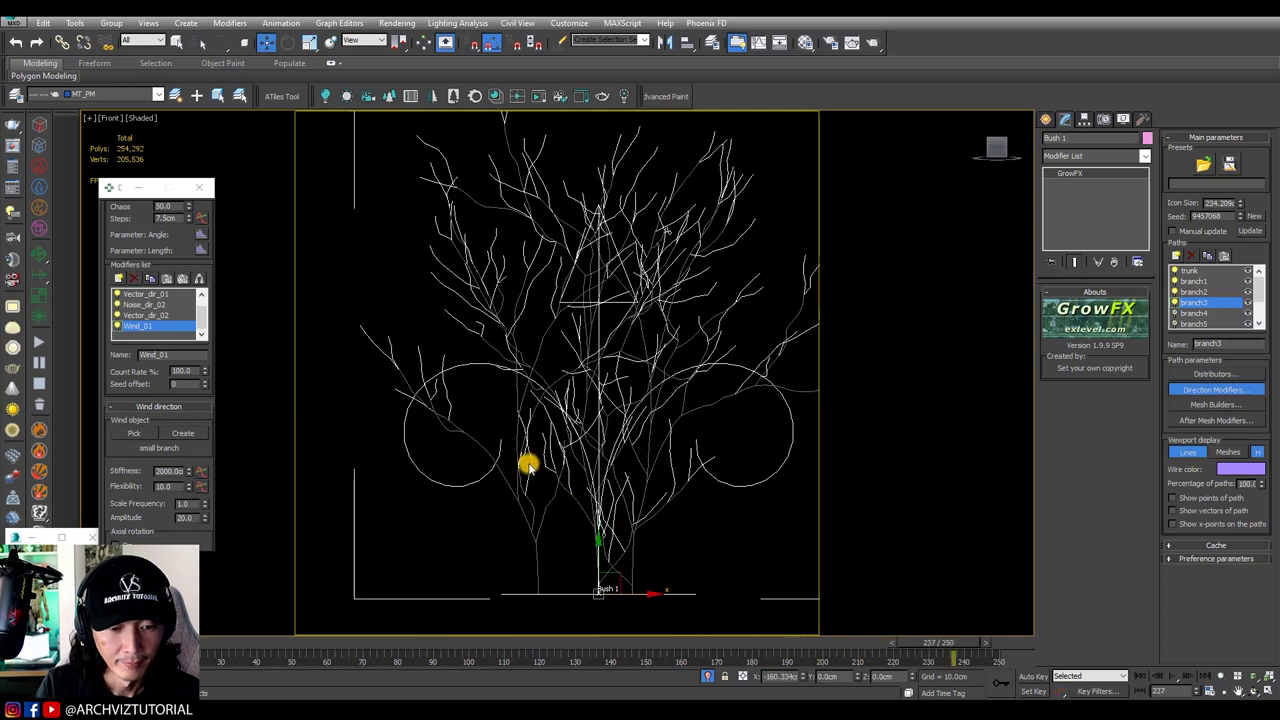
Step: Compare the direction modifiers of the branch1, branch2 and branch3 paths, leaving branch2 selected
left_click(1195, 291)
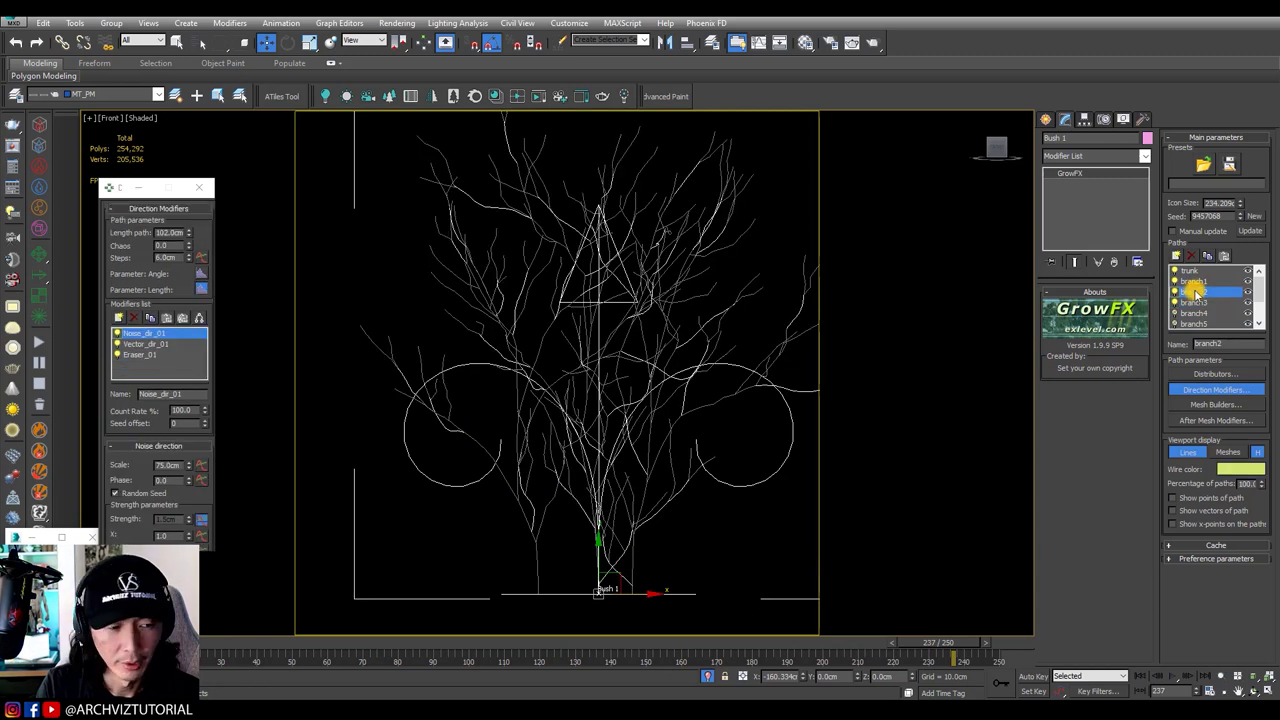
left_click(1193, 281)
left_click(1195, 291)
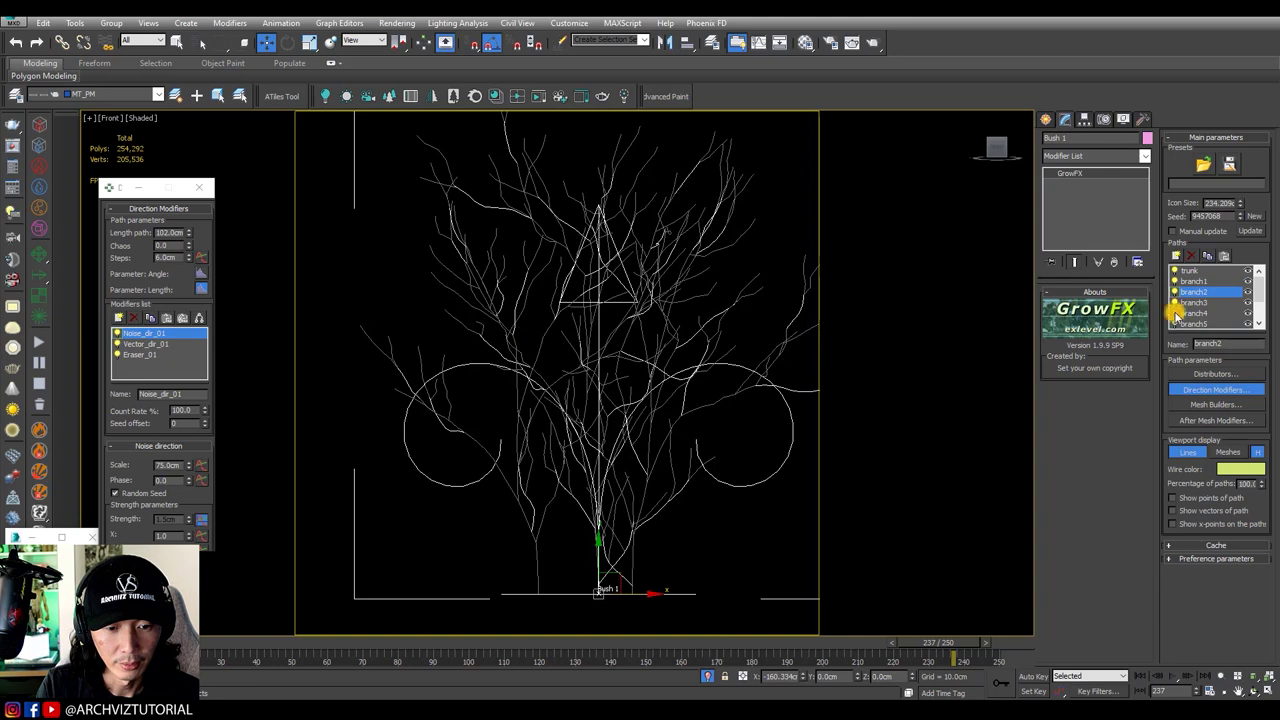
left_click(1195, 302)
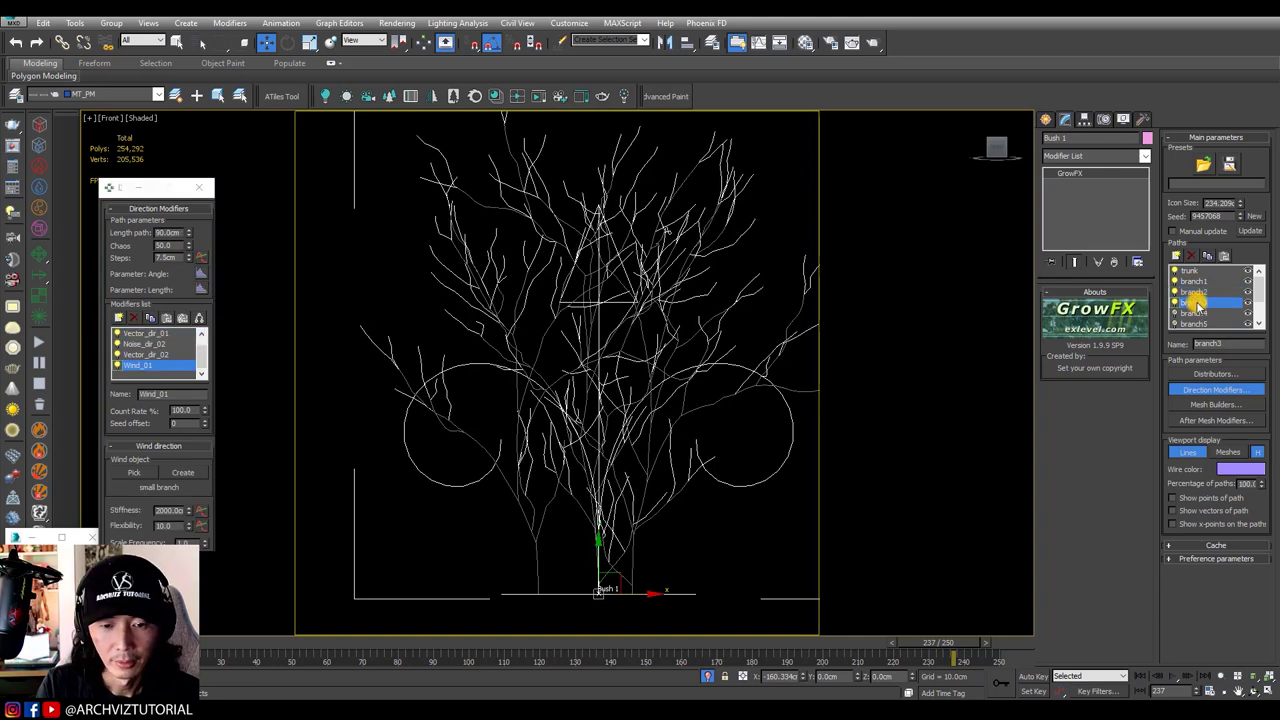
left_click(1195, 291)
left_click(1195, 302)
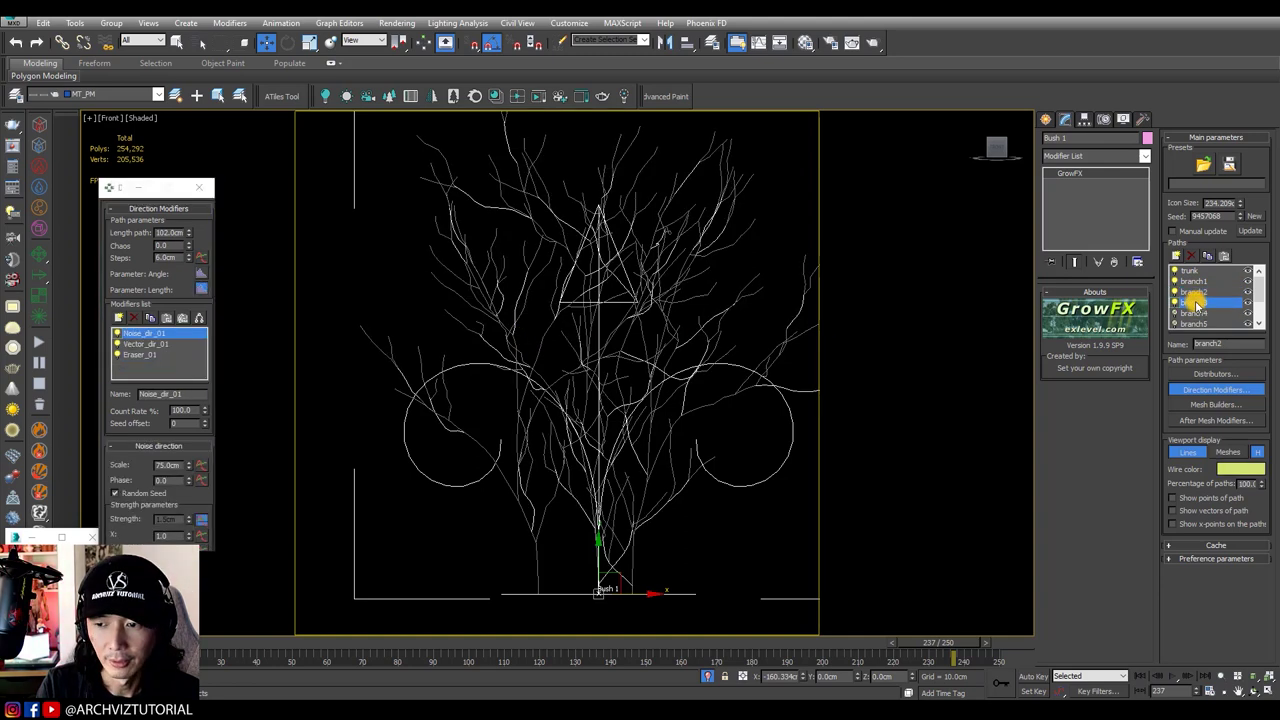
left_click(130, 420)
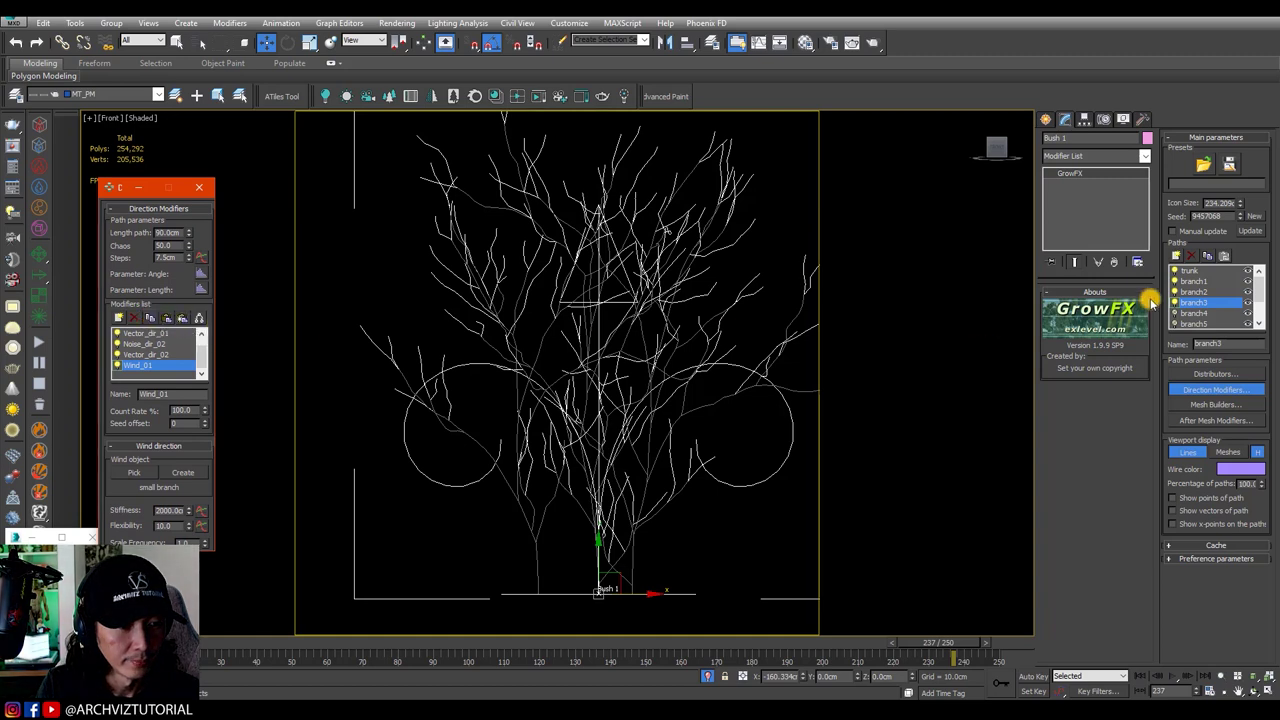
left_click(1203, 290)
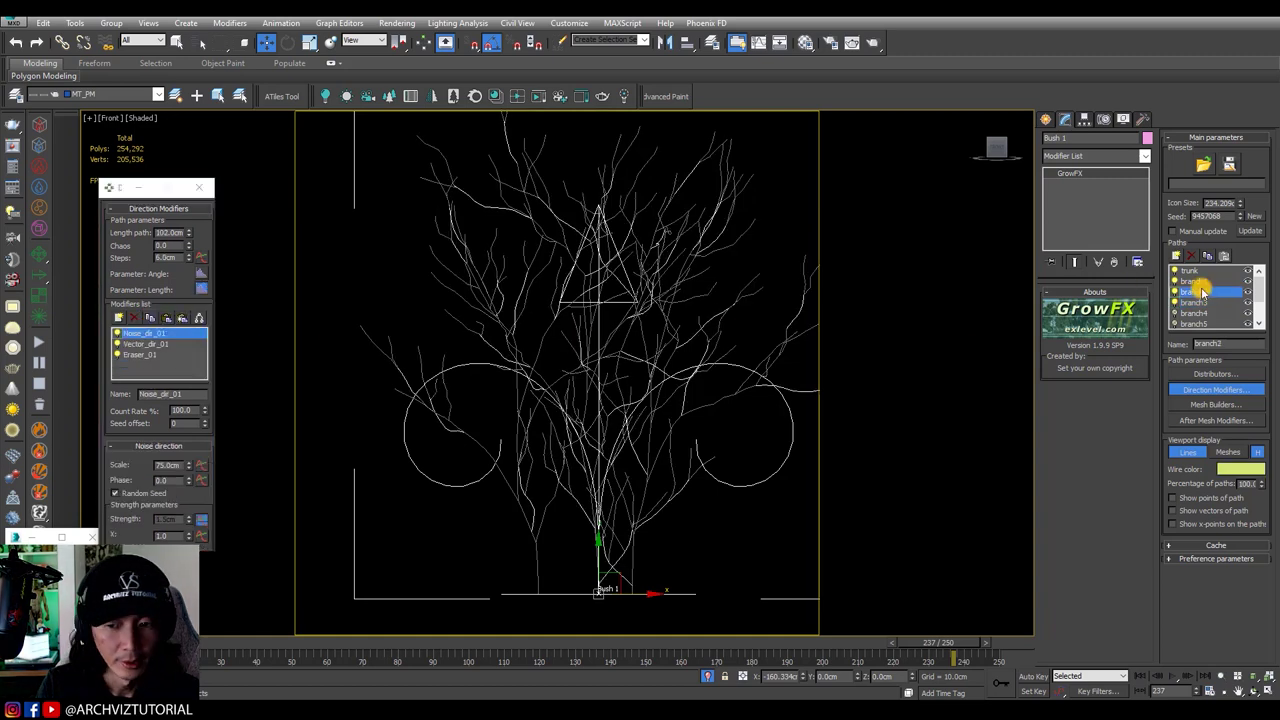
Step: Paste the copied small branch wind modifier into branch2, play the animation to preview the sway, and return to frame 0
left_click(168, 319)
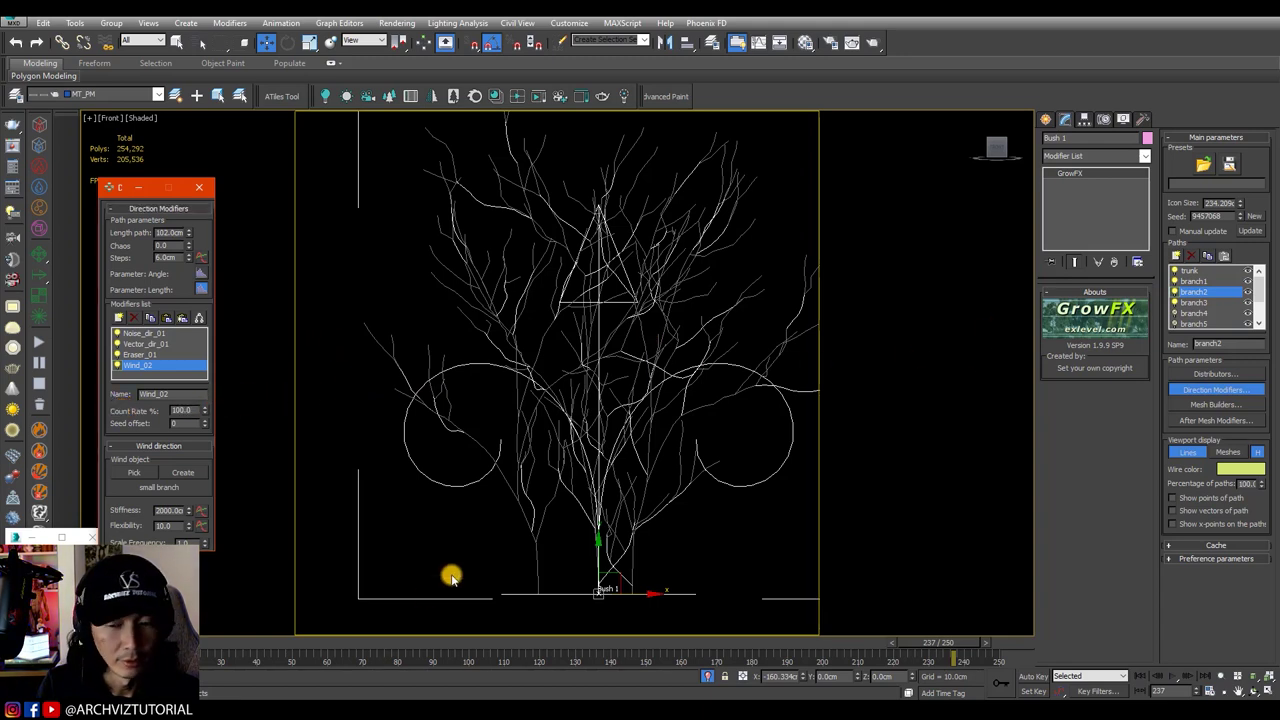
left_click_drag(437, 640, 350, 620)
key("/")
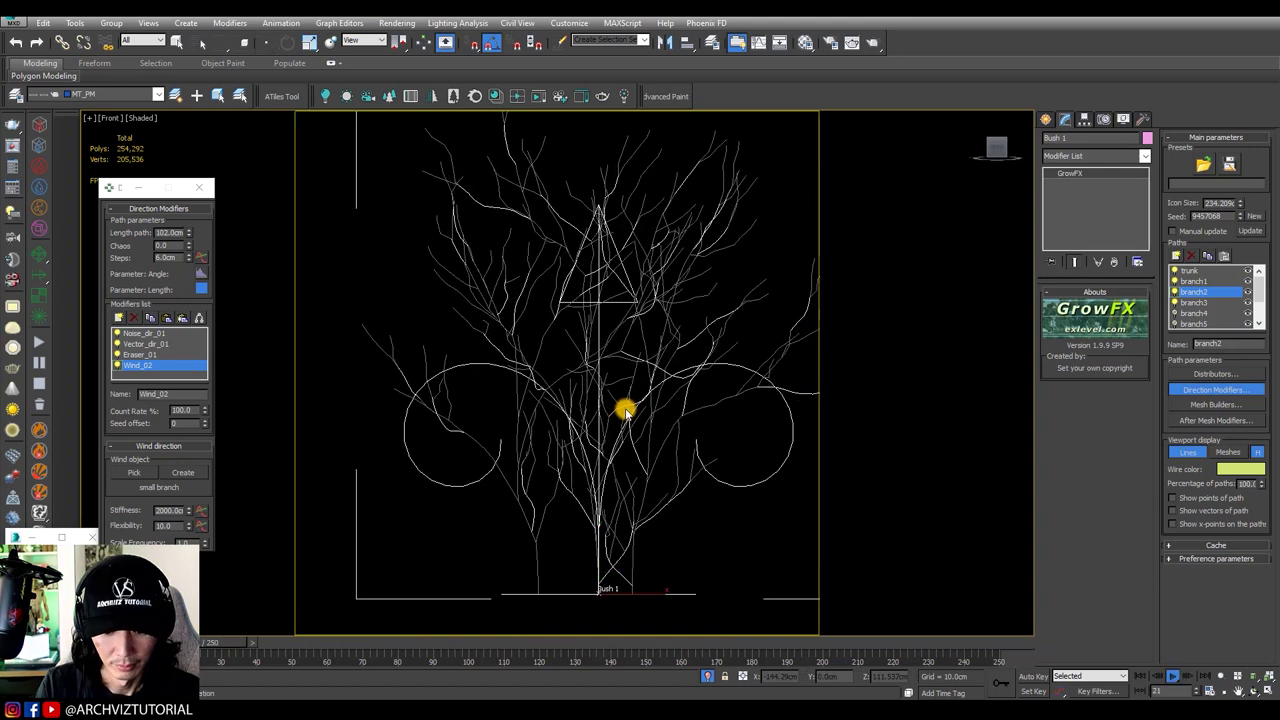
key("/")
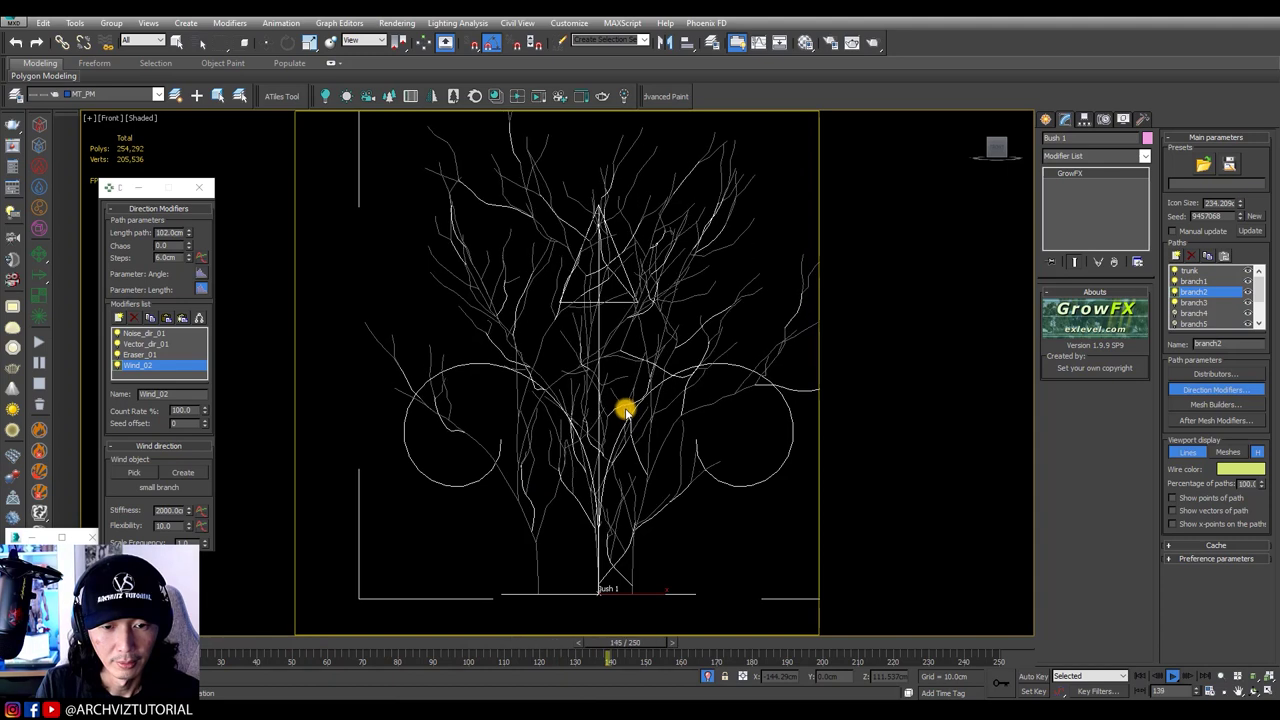
key("/")
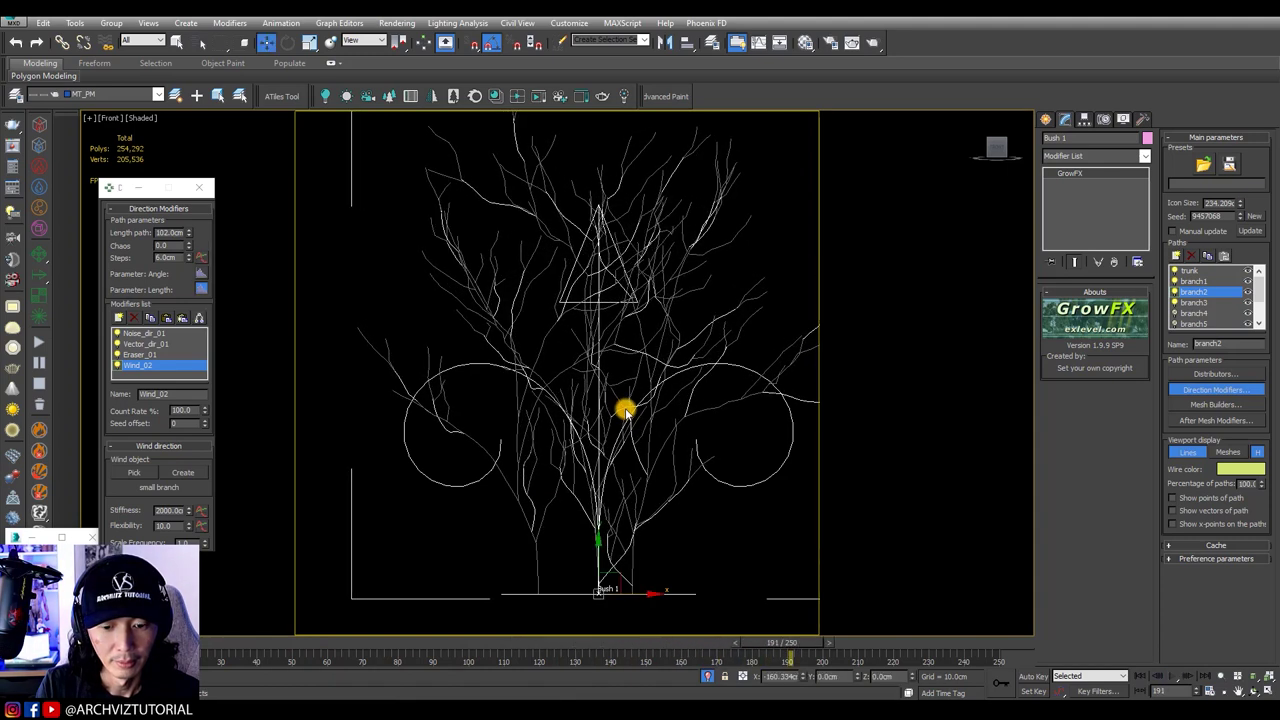
left_click_drag(790, 642, 575, 642)
key("Home")
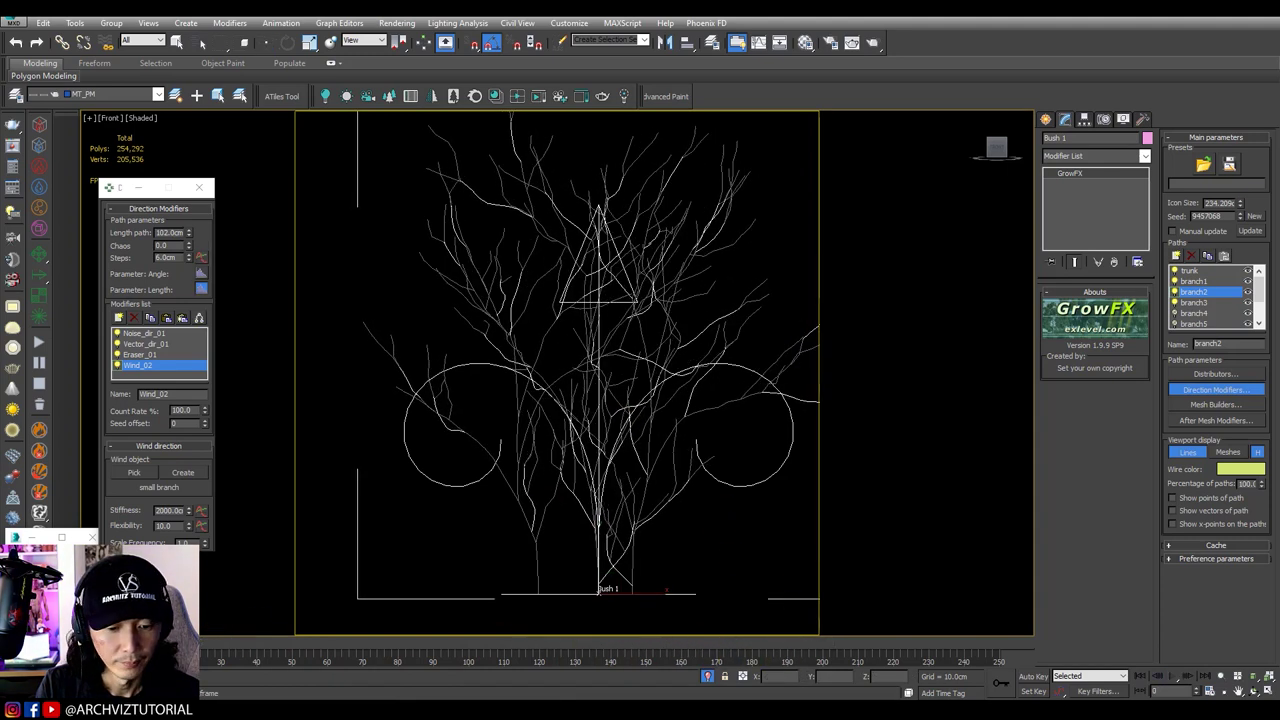
Step: Re-enable the disabled branch4 and branch5 paths and select the leaf path to work on its direction modifiers
key("w")
scroll(1192, 305, "down", 3)
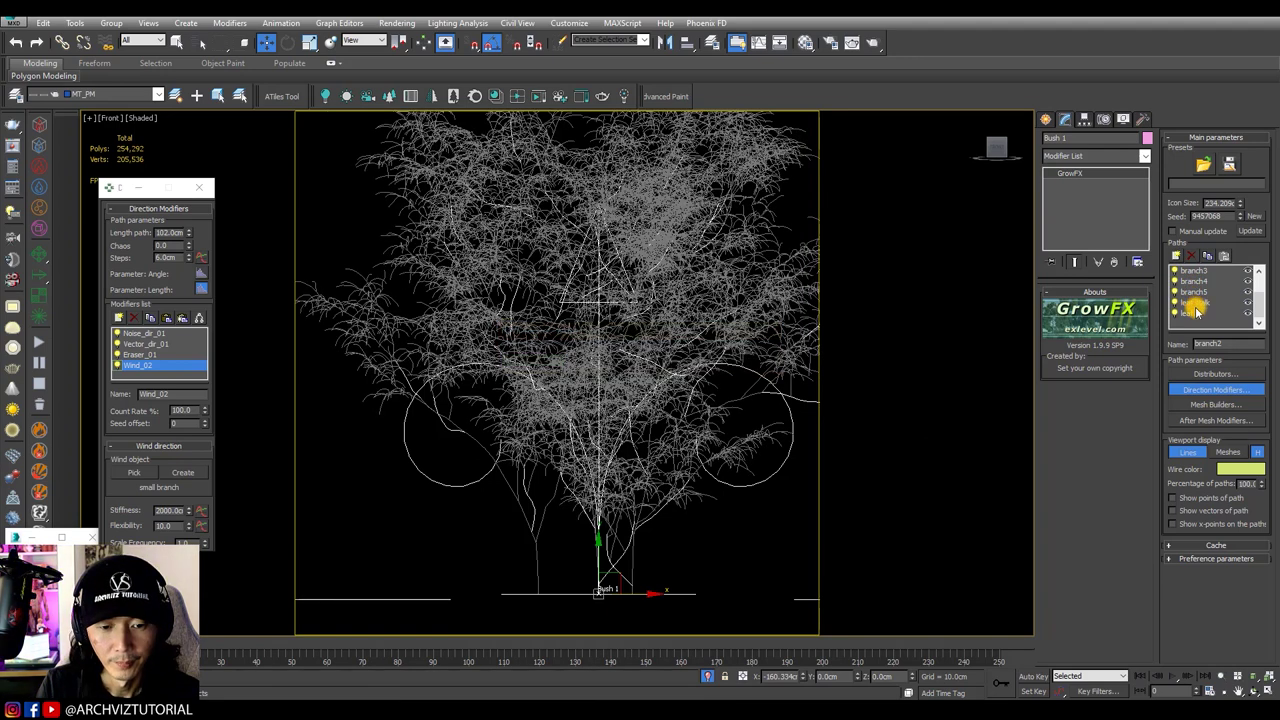
left_click(1187, 313)
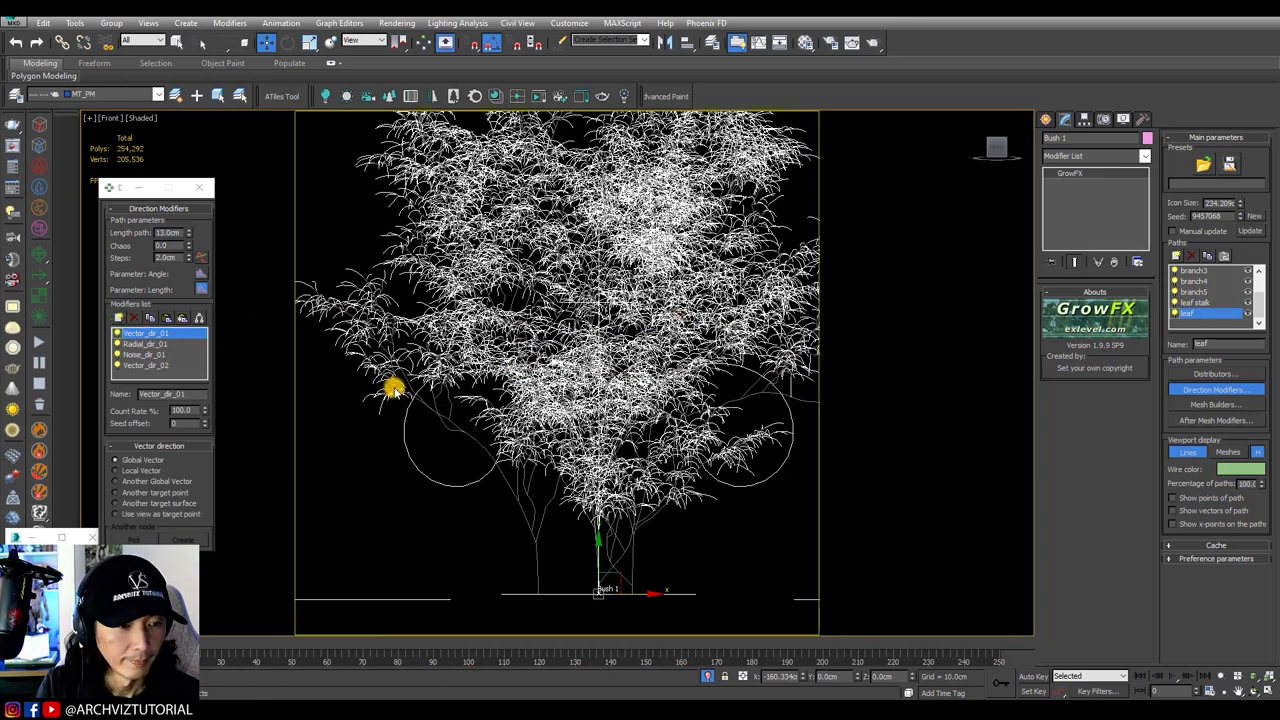
Step: Clone the small branch wind object beside the original as an independent copy named leaves
scroll(380, 395, "down", 3)
middle_click_drag(380, 395, 566, 397)
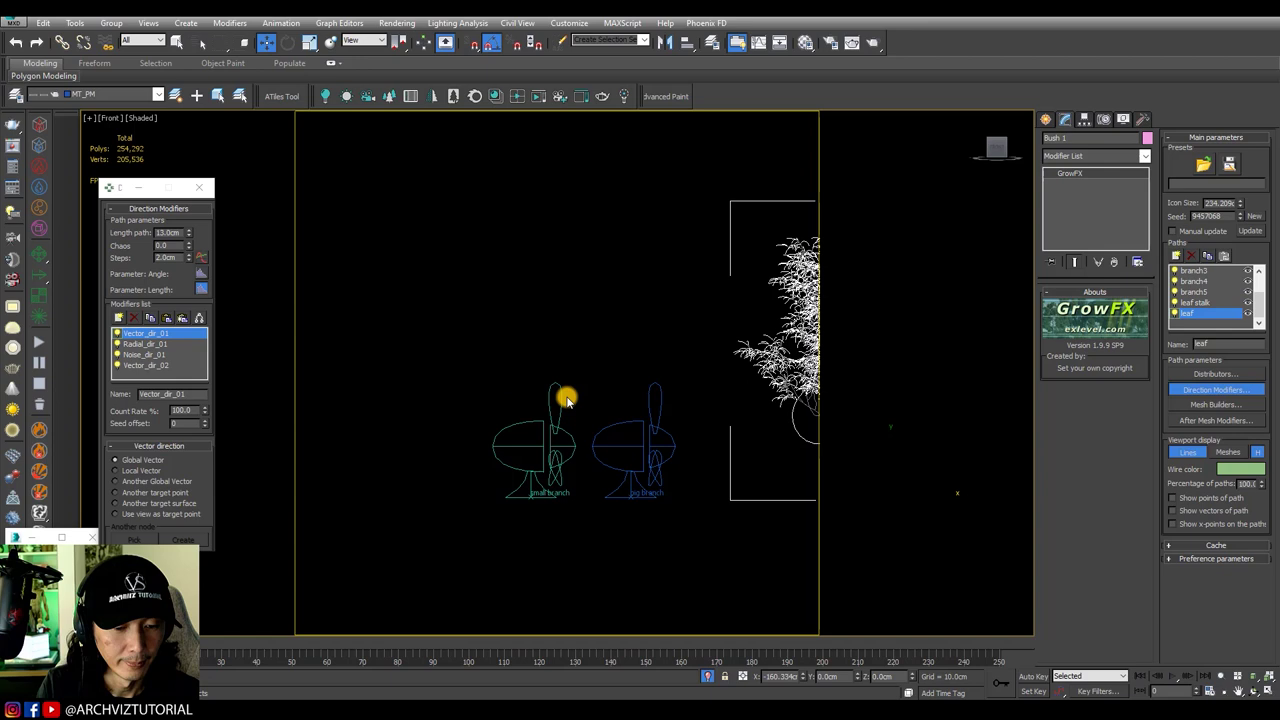
left_click(514, 457)
mouse_move(573, 497)
left_mouse_down("shift")
mouse_move(446, 491)
mouse_move(470, 492)
left_mouse_up("shift")
left_click(576, 316)
triple_click(626, 391)
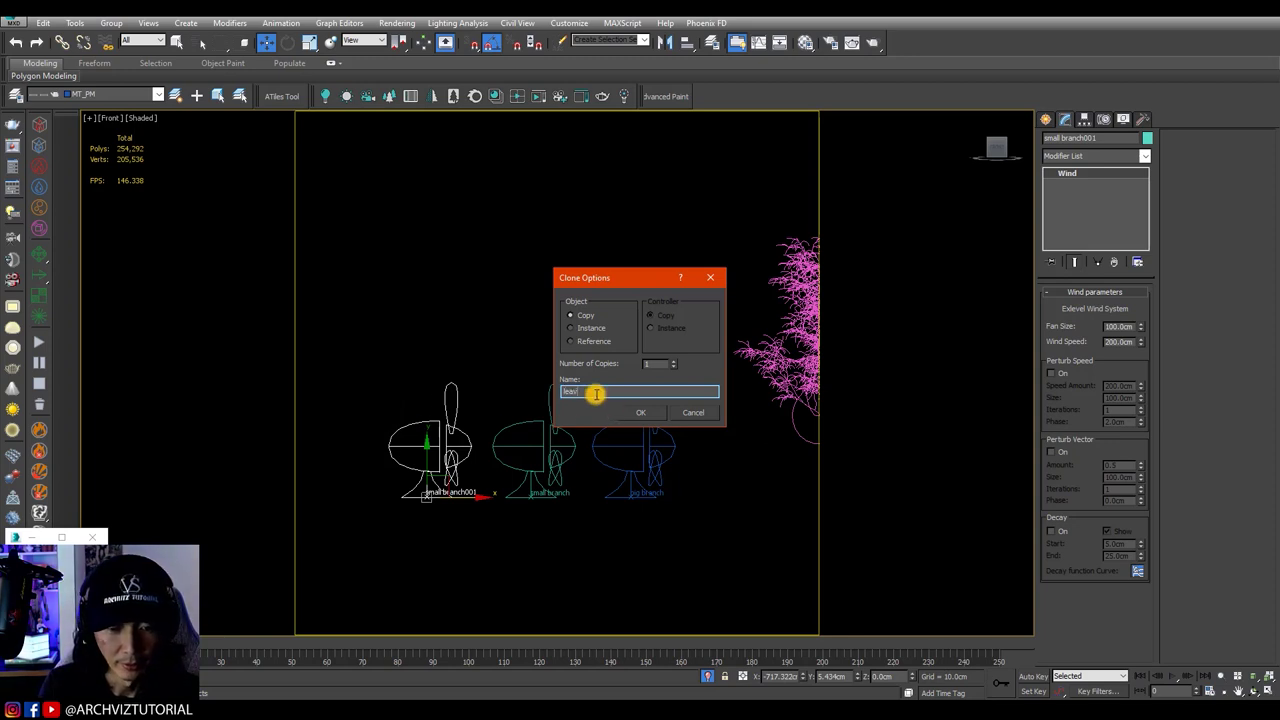
left_click(634, 410)
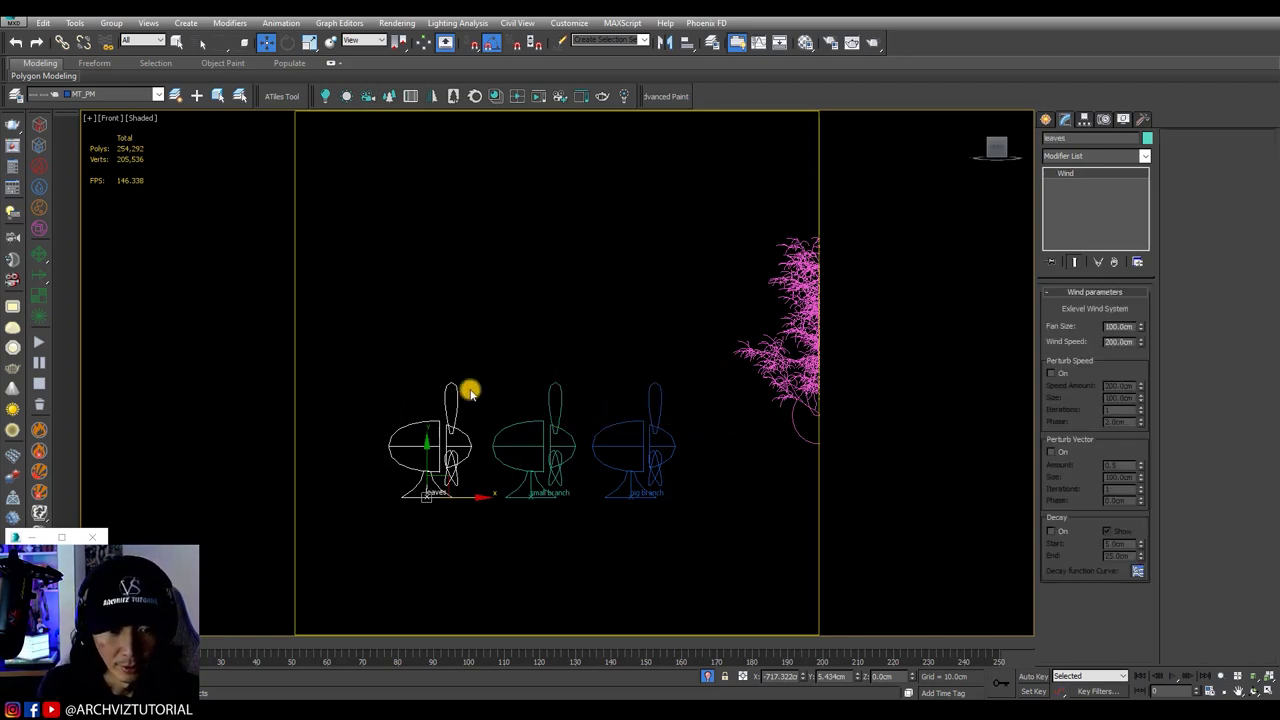
Step: Change the leaves wind object's wireframe colour to orange and deselect it
left_click(1147, 137)
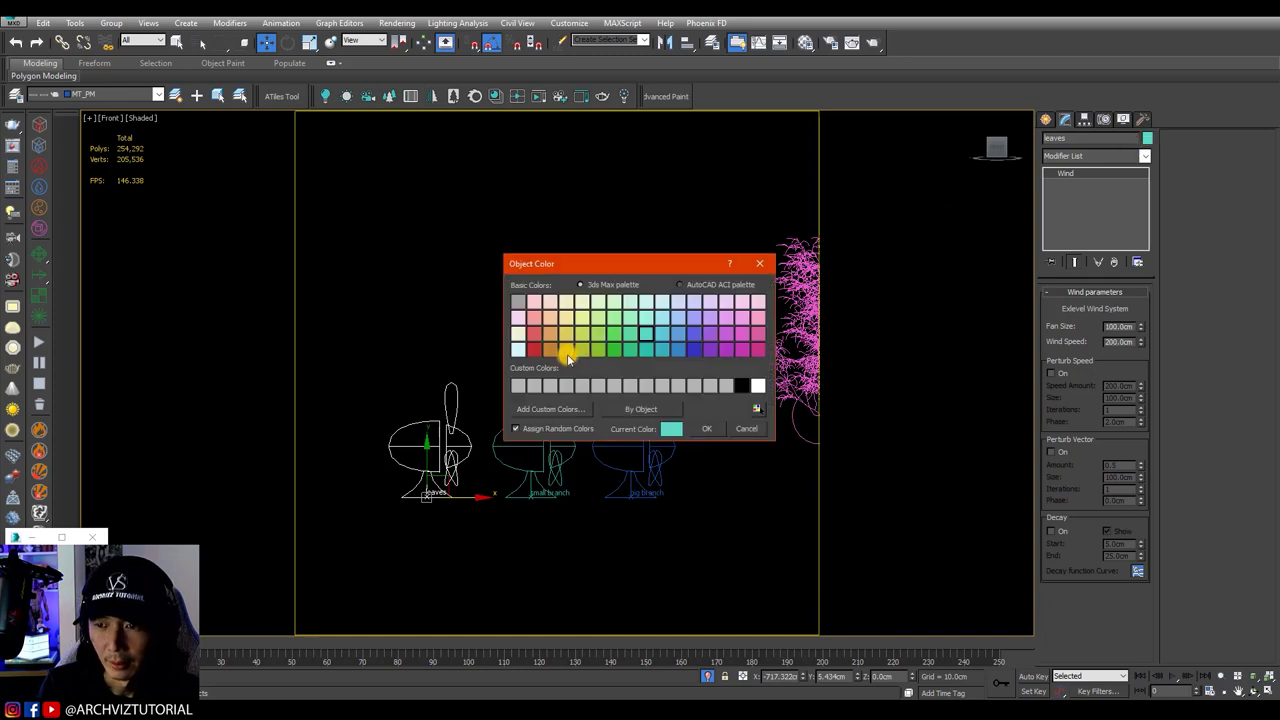
left_click(549, 354)
left_click(706, 428)
left_click(523, 363)
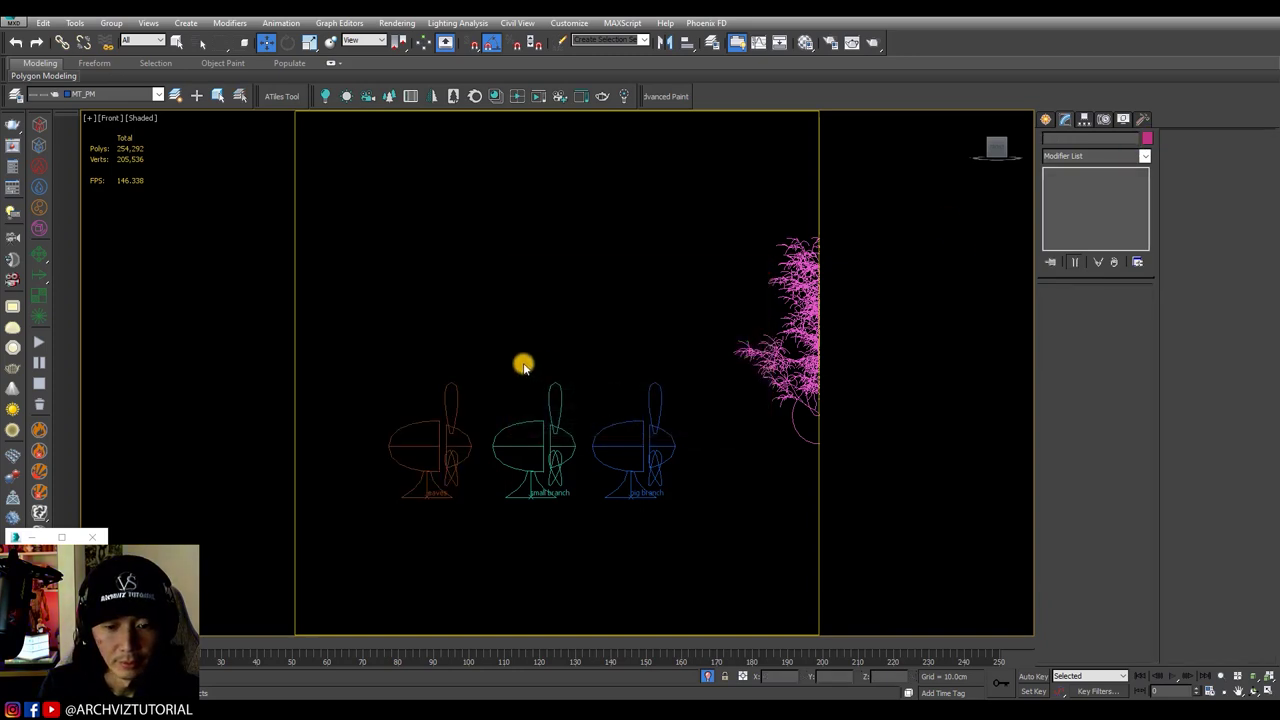
Step: Reselect the bush and add a Wind animation direction modifier to its leaf path
scroll(621, 373, "down", 2)
left_click_drag(677, 486, 590, 402)
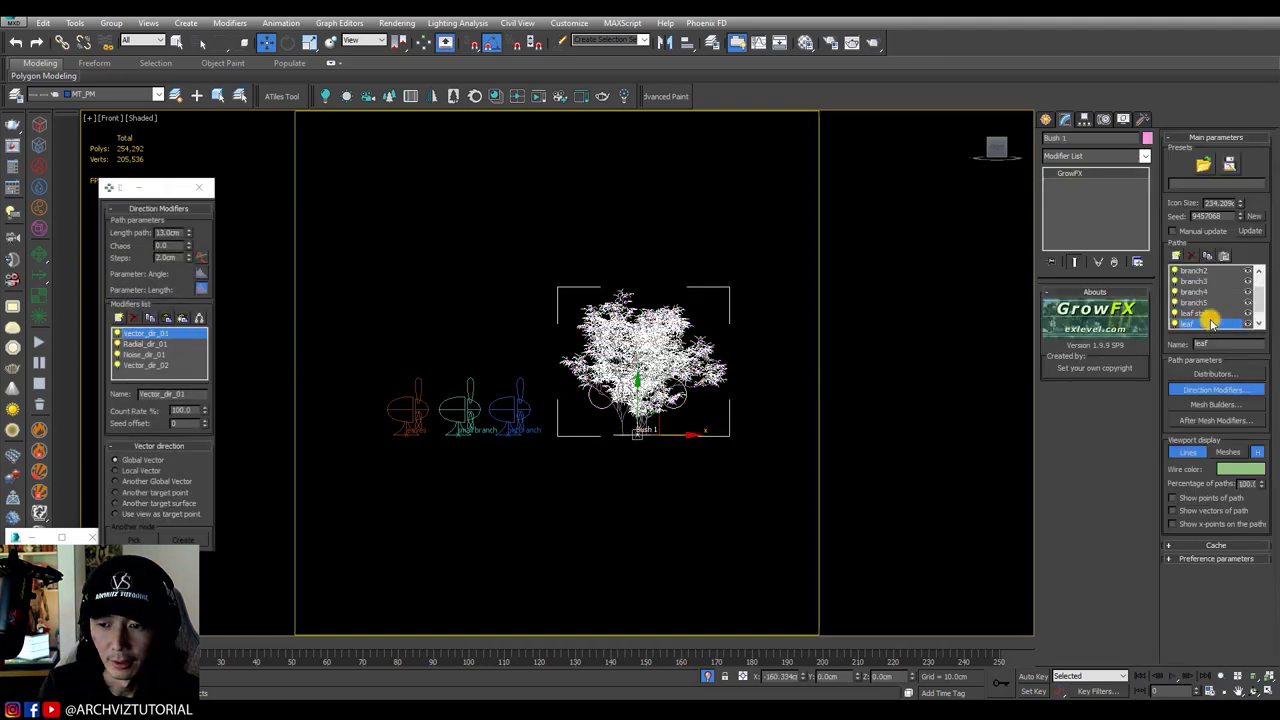
scroll(1210, 320, "down", 1)
scroll(1205, 318, "down", 1)
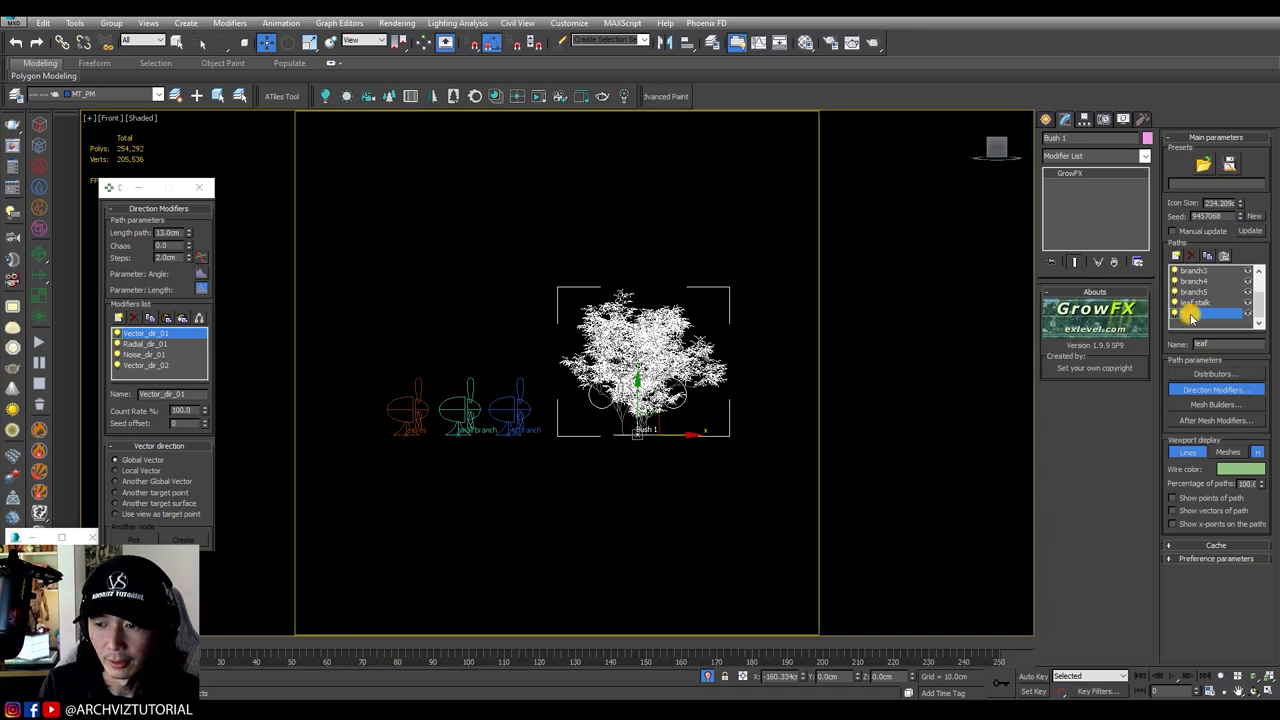
left_click(120, 318)
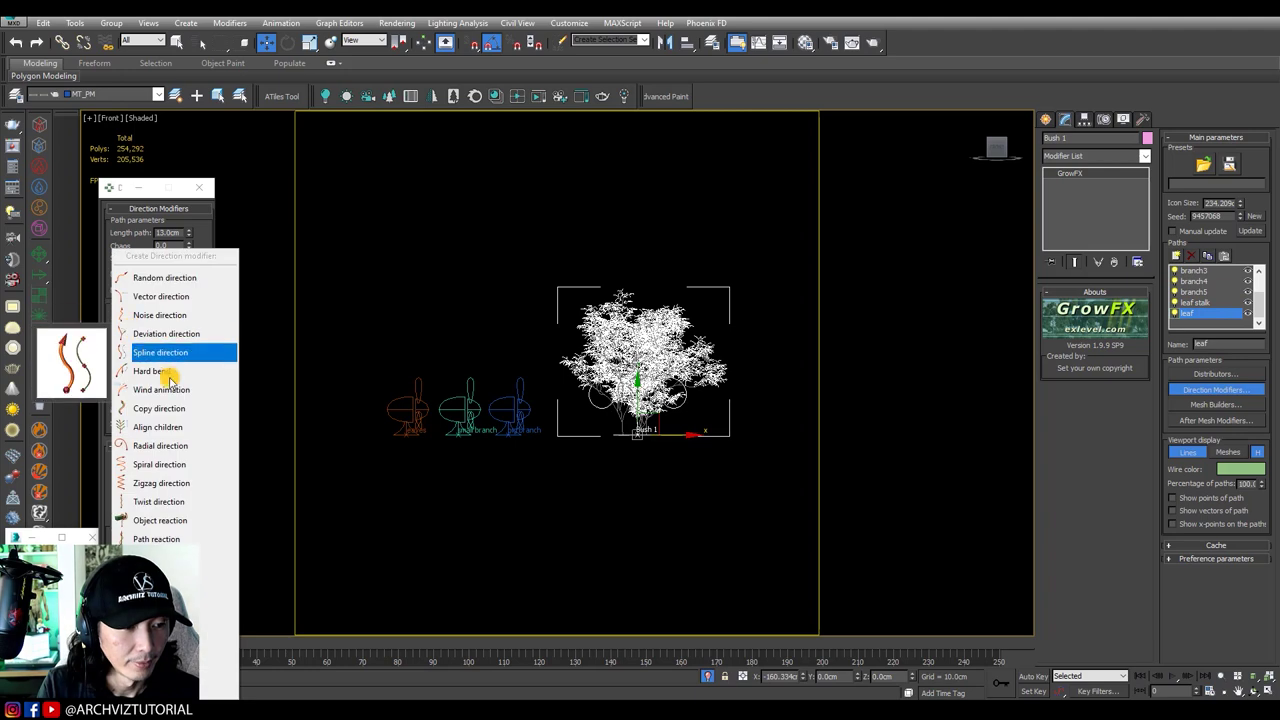
left_click(152, 389)
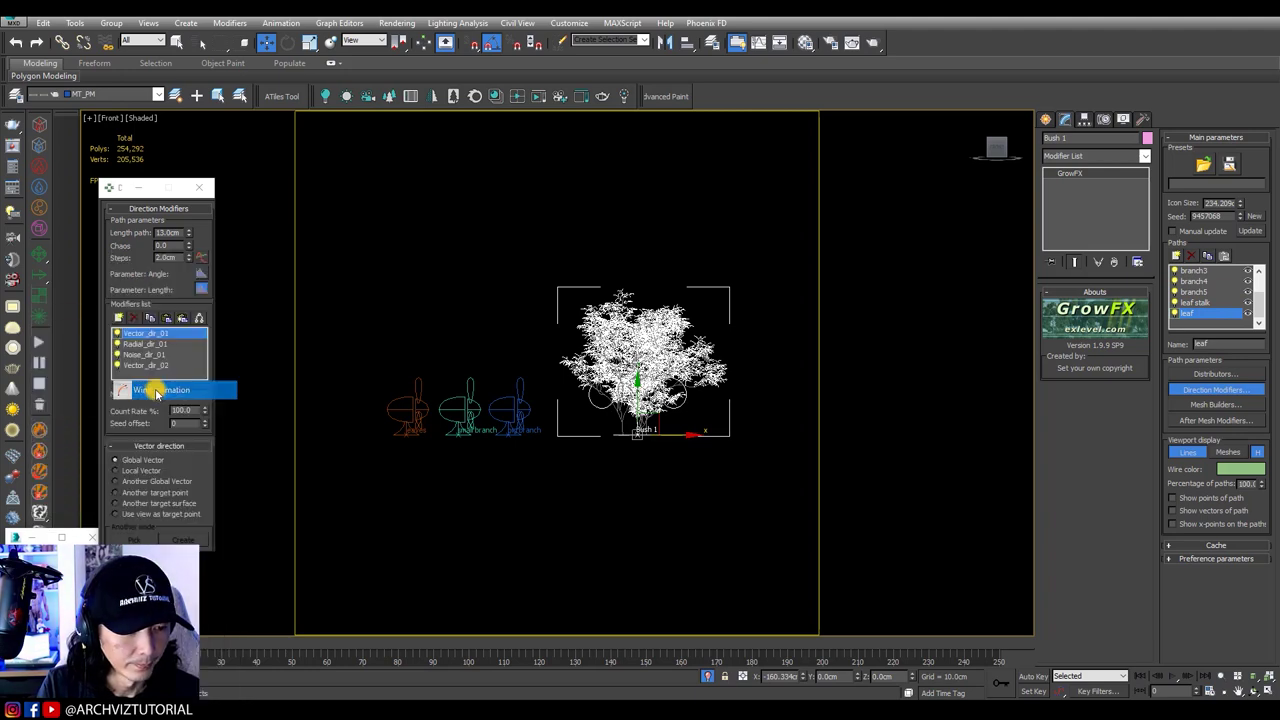
Step: Assign the leaves wind object to the leaf path's wind modifier and end picking
scroll(138, 425, "down", 2)
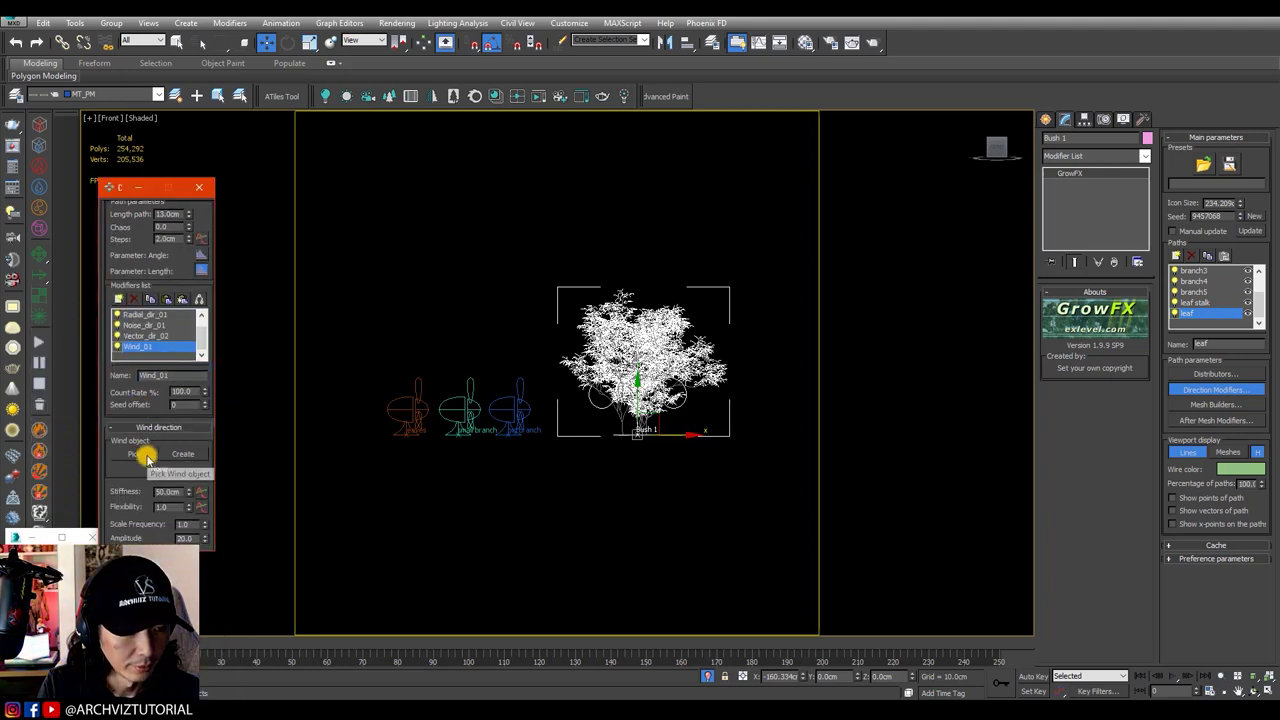
left_click(136, 452)
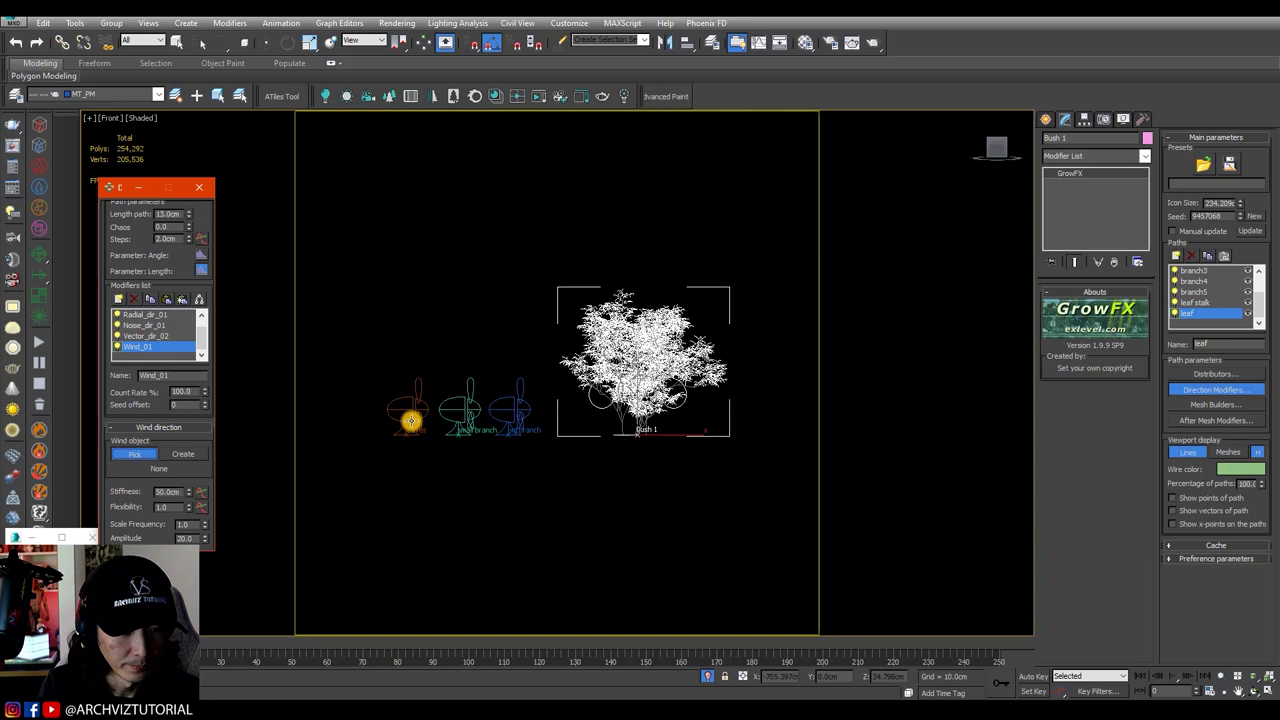
left_click(410, 421)
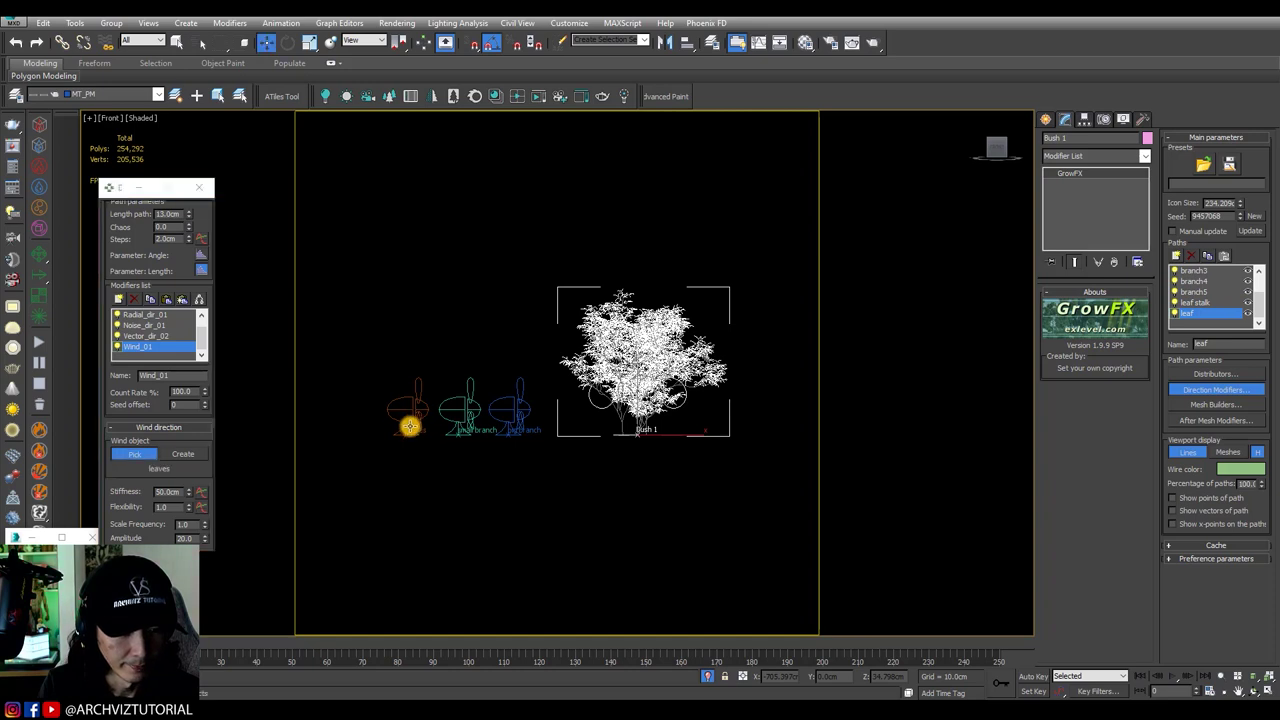
left_click(410, 424)
right_click(386, 431)
key("Escape")
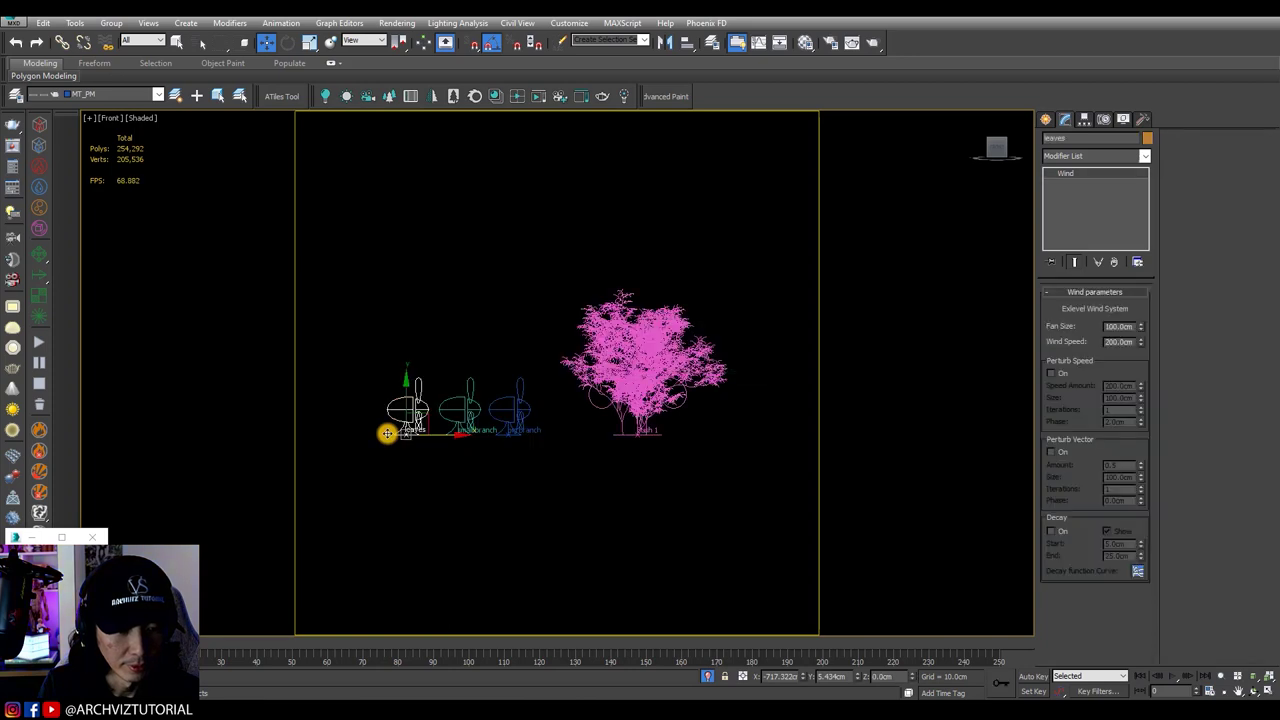
Step: Reselect the bush and set the leaf wind modifier's flexibility to 30
scroll(443, 420, "up", 2)
scroll(540, 443, "up", 1)
mouse_move(540, 443)
middle_mouse_down()
mouse_move(380, 423)
mouse_move(528, 431)
middle_mouse_up()
scroll(528, 431, "up", 1)
left_click_drag(720, 500, 802, 457)
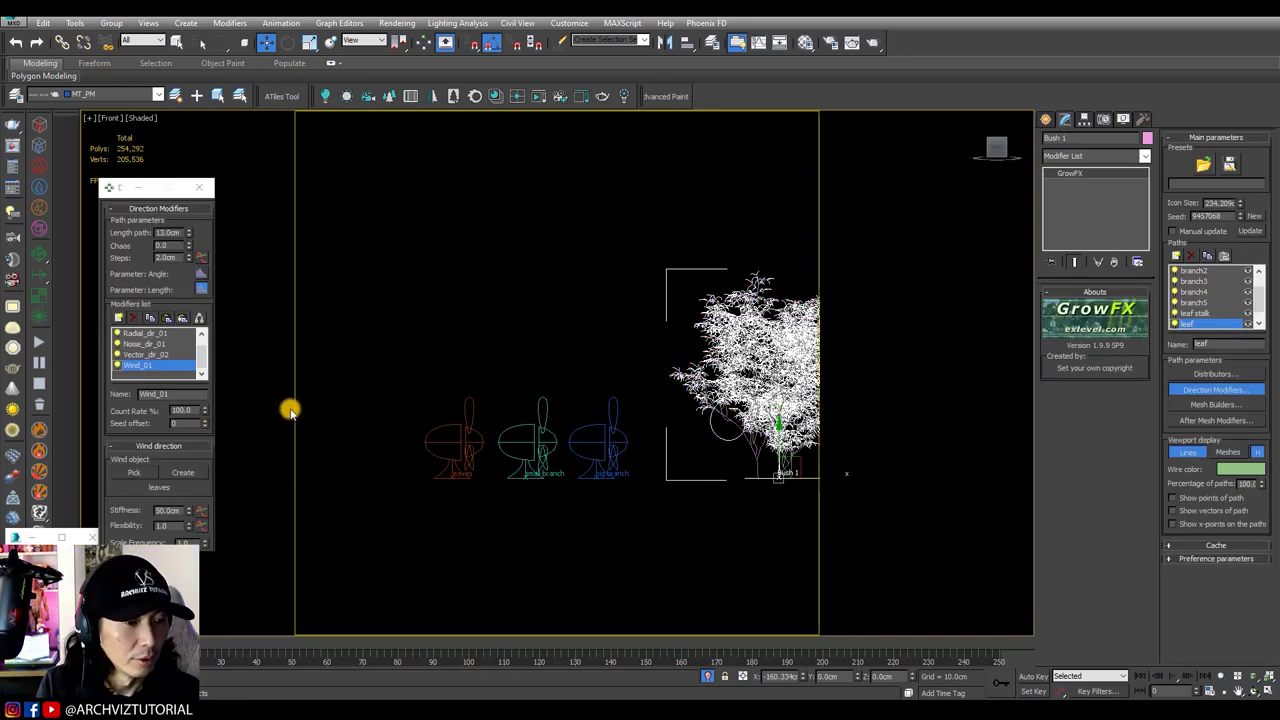
left_click_drag(137, 499, 143, 471)
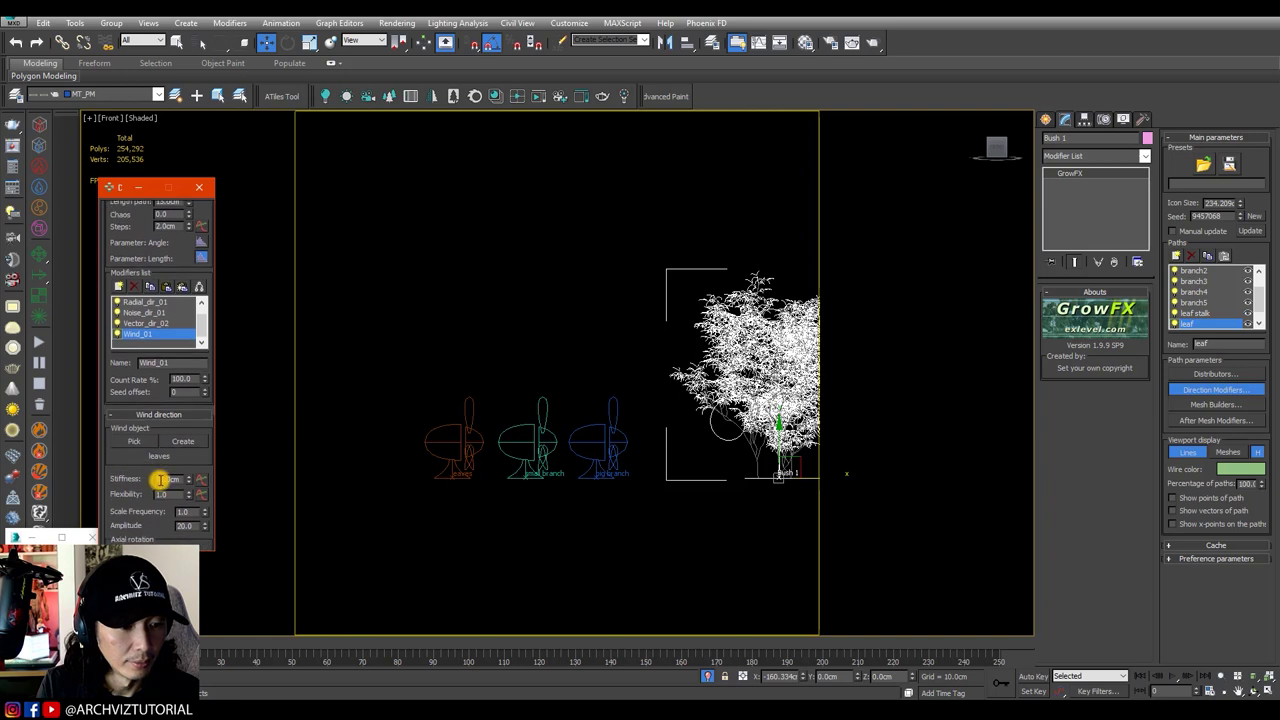
key("Tab")
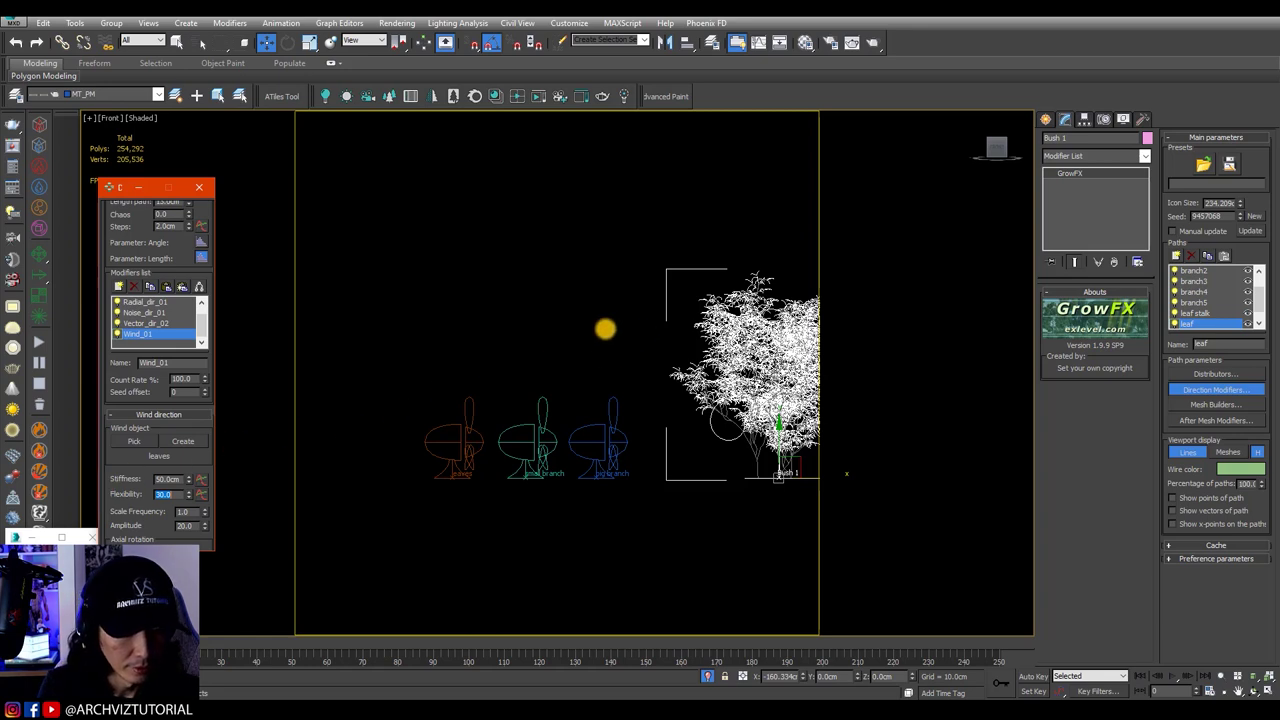
key("Return")
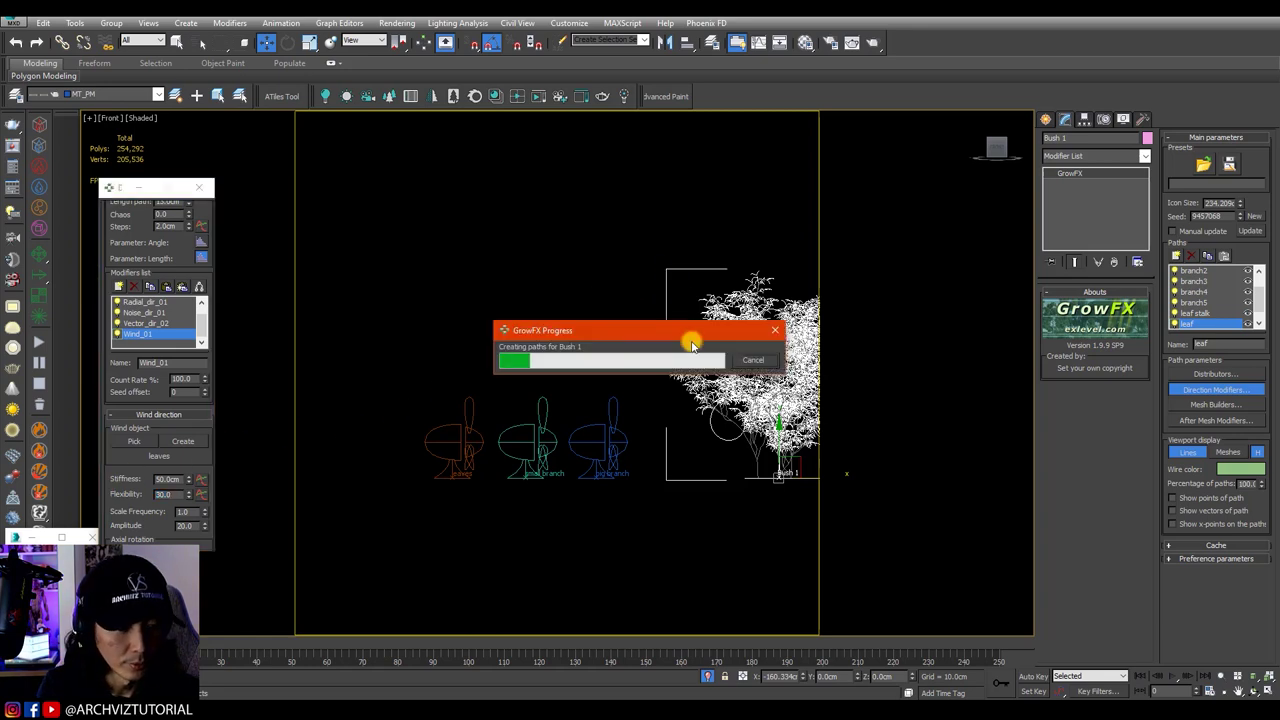
Step: Set the leaf wind modifier's stiffness to 1000 cm and move to frame 41 to check the leaf movement
scroll(723, 394, "up", 5)
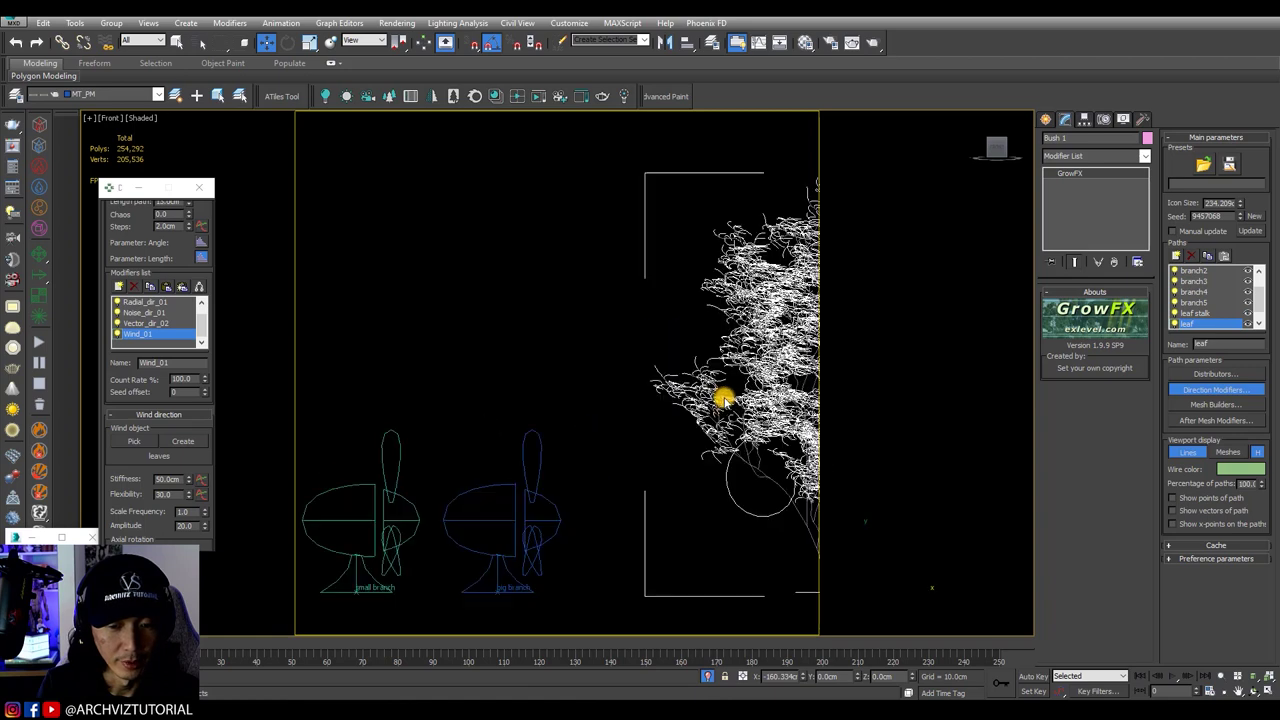
middle_click_drag(681, 384, 514, 309)
scroll(540, 305, "up", 2)
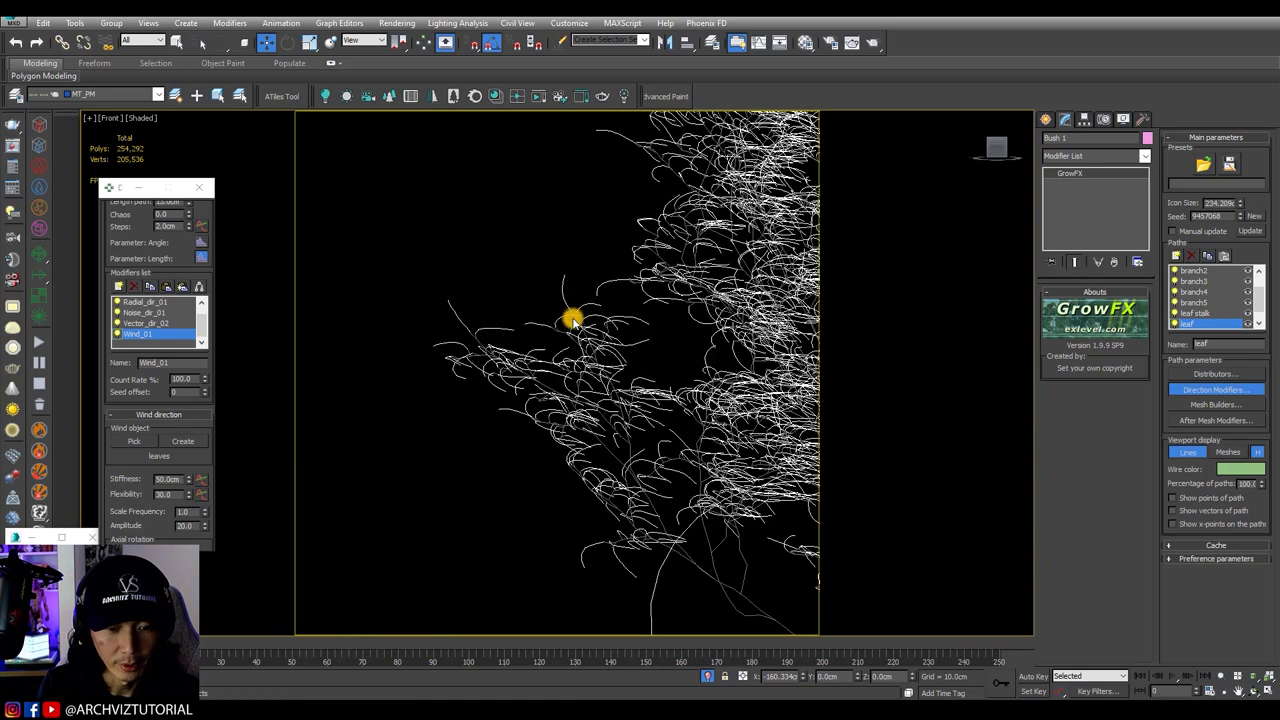
double_click(160, 481)
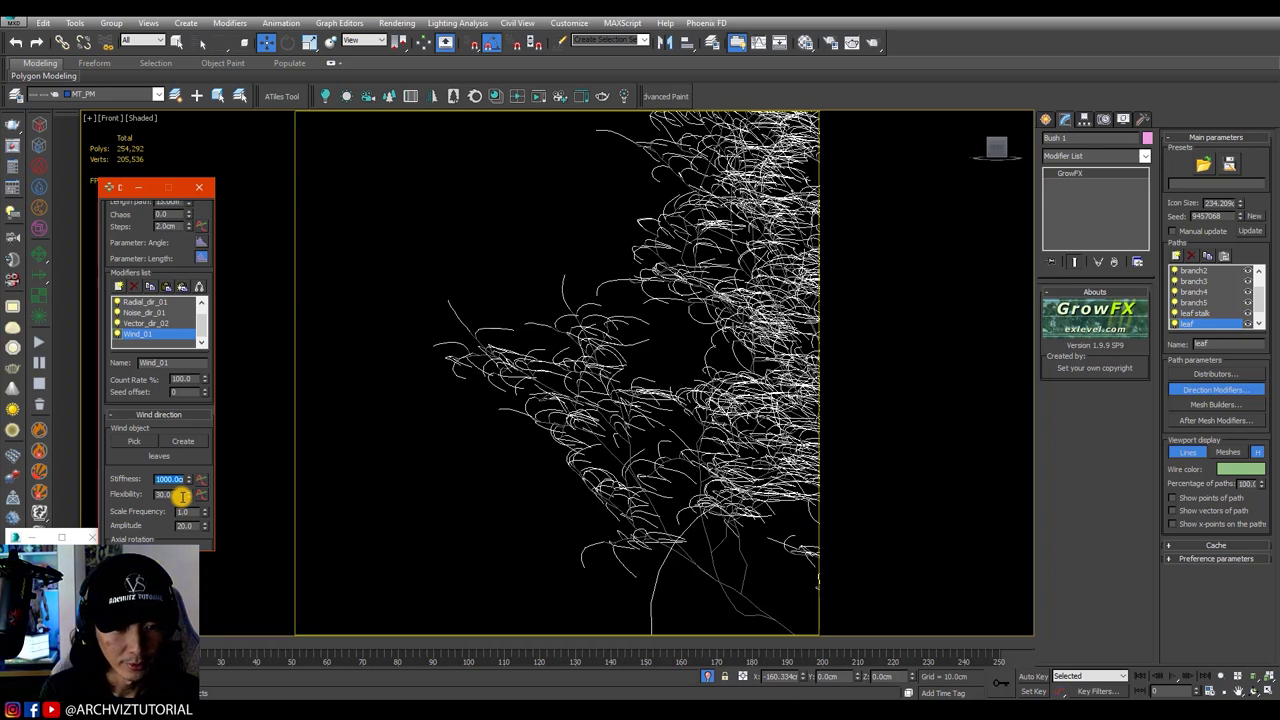
key("Return")
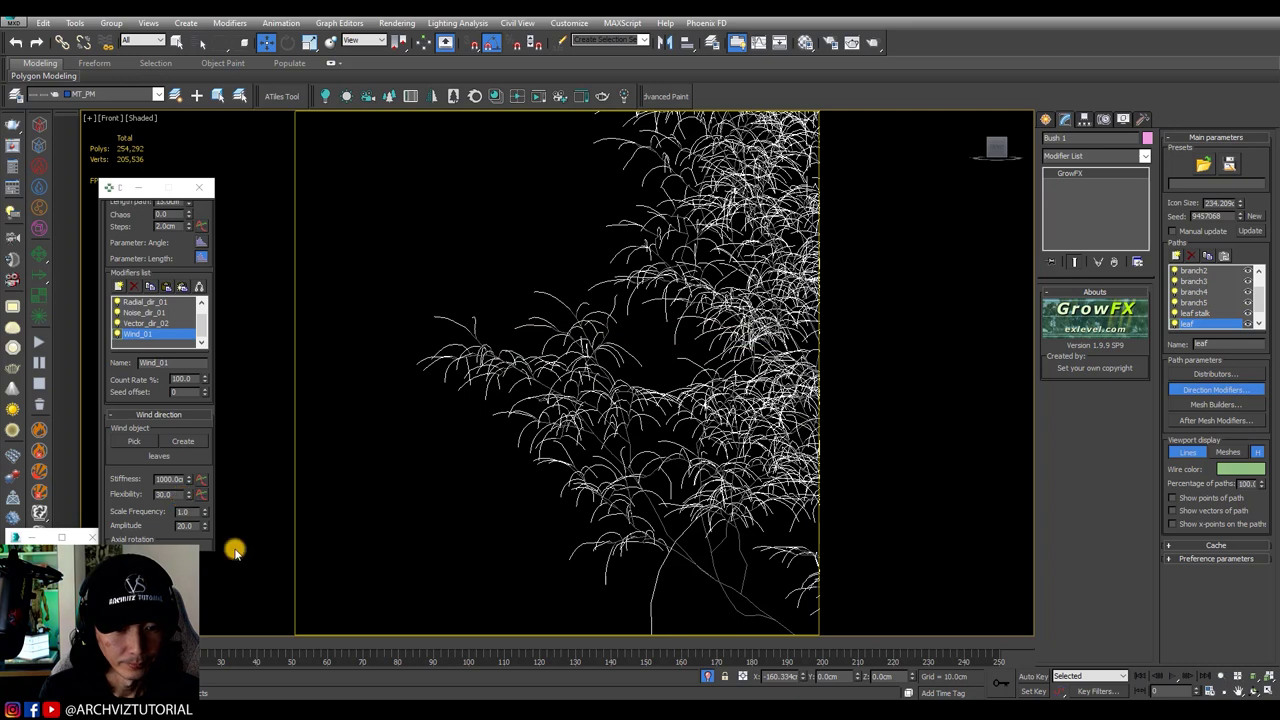
key("q")
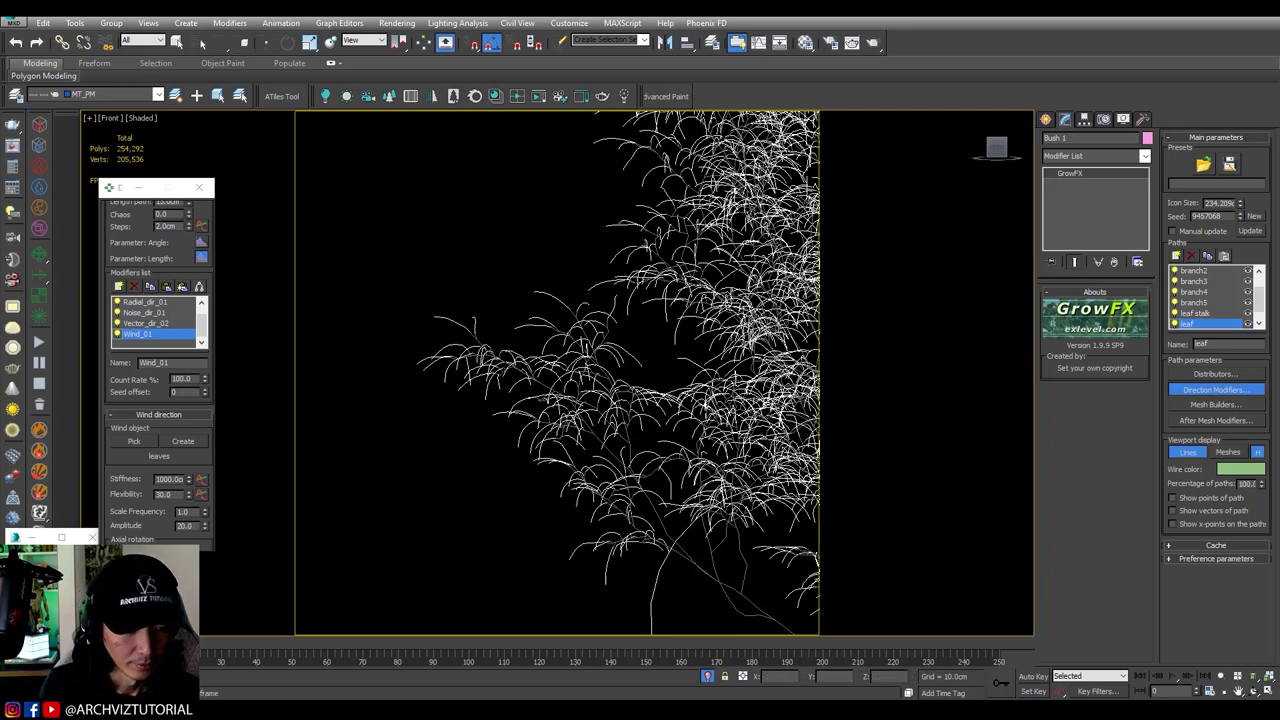
left_click(283, 645)
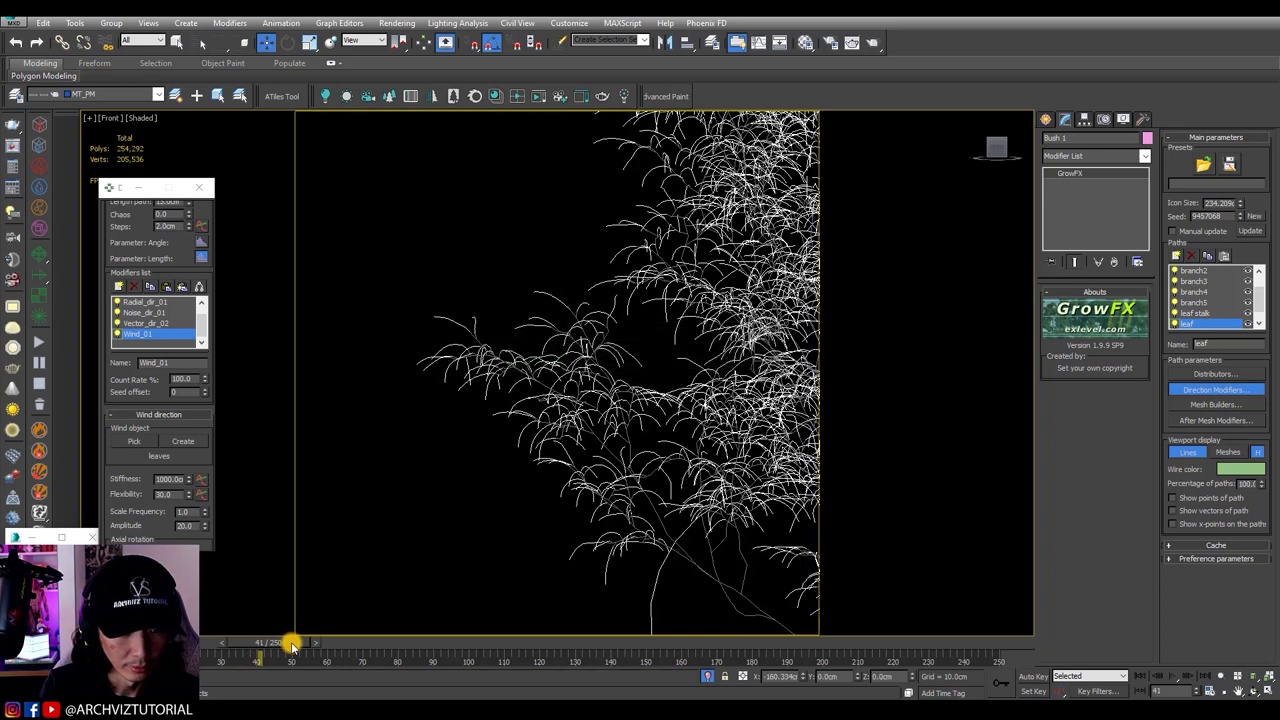
Step: Turn on manual update for the bush and set the leaf wind modifier's stiffness to 2000 cm
double_click(163, 495)
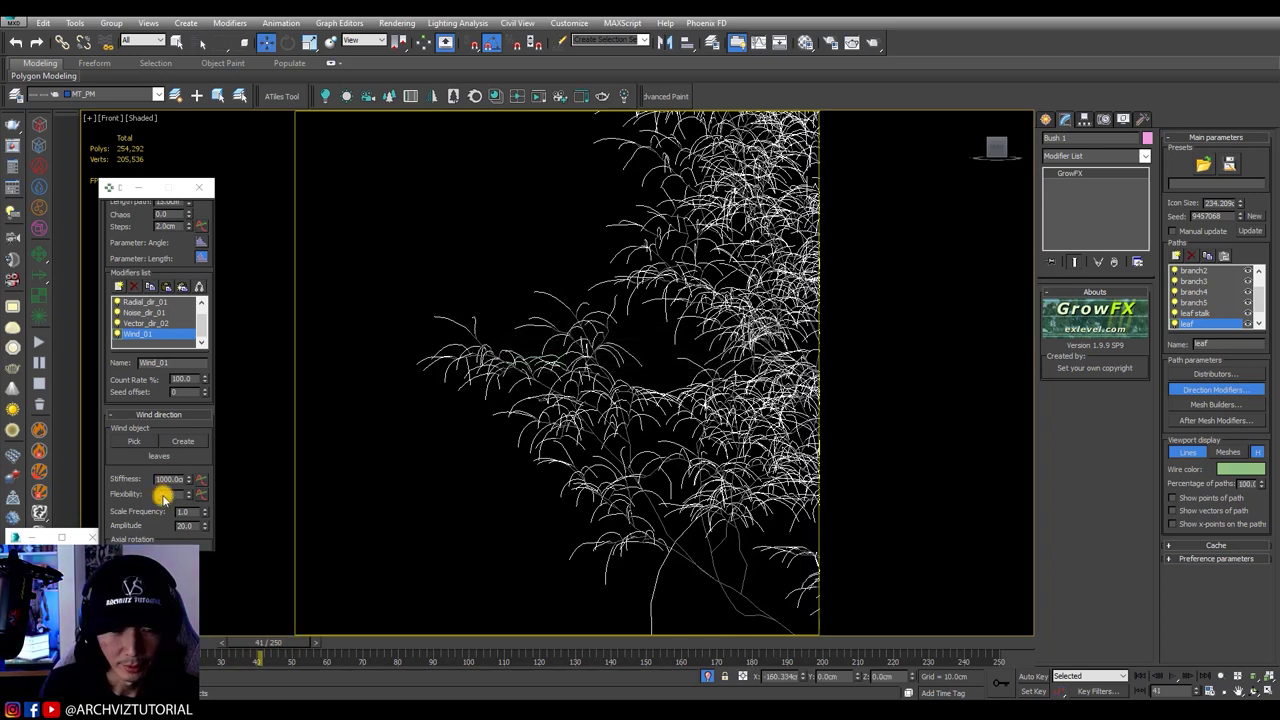
left_click(160, 479)
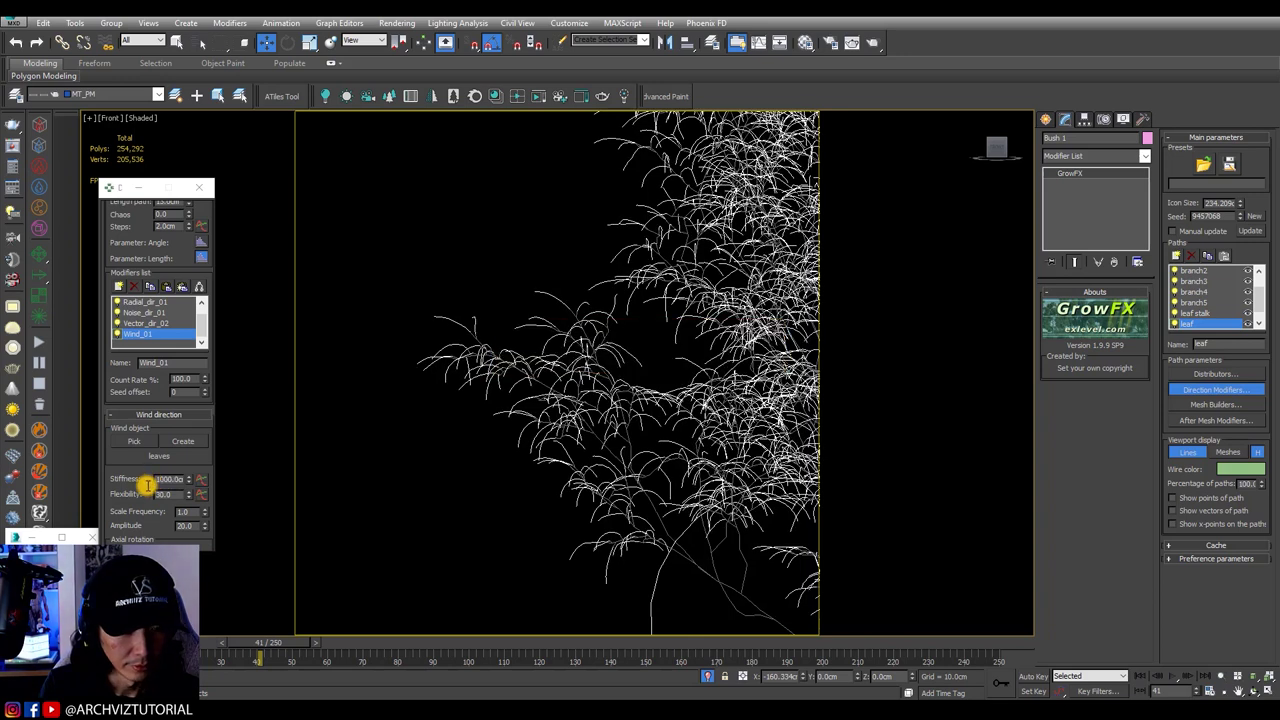
key("Return")
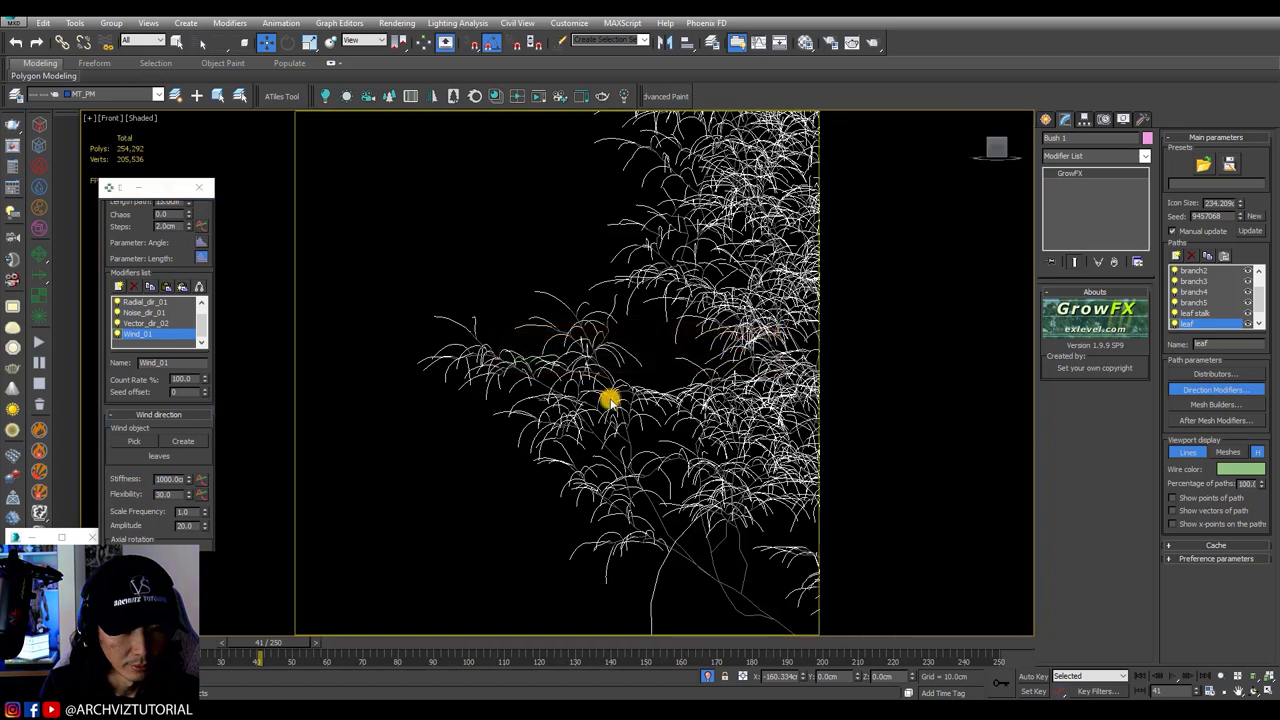
left_click(160, 480)
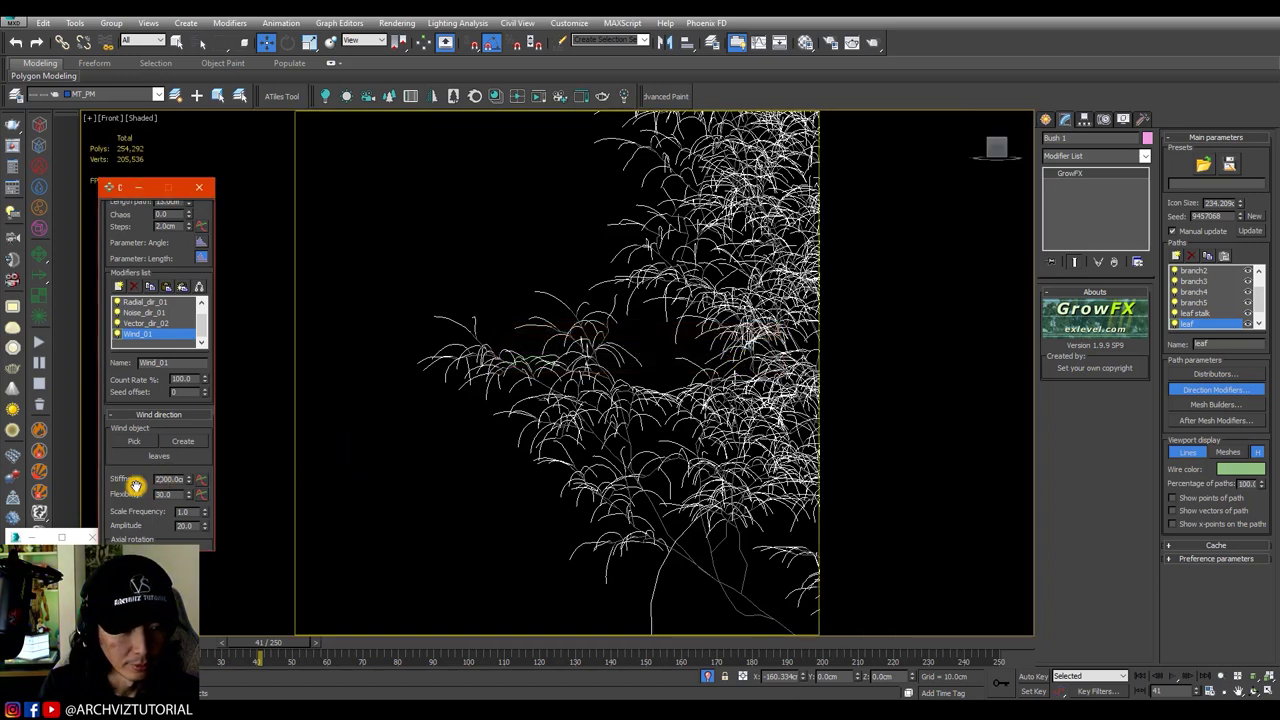
scroll(135, 477, "down", 1)
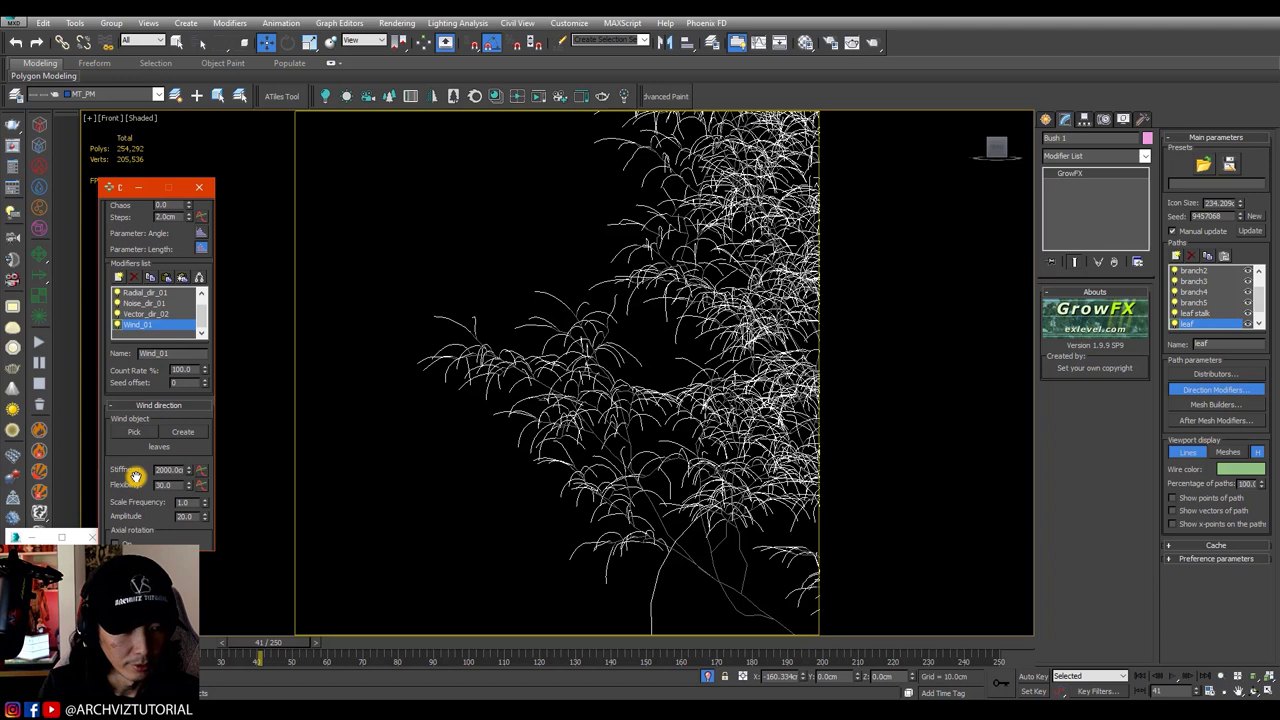
Step: Display the bush as meshes with manual update and the selection highlight turned off, and deselect it
scroll(145, 477, "down", 1)
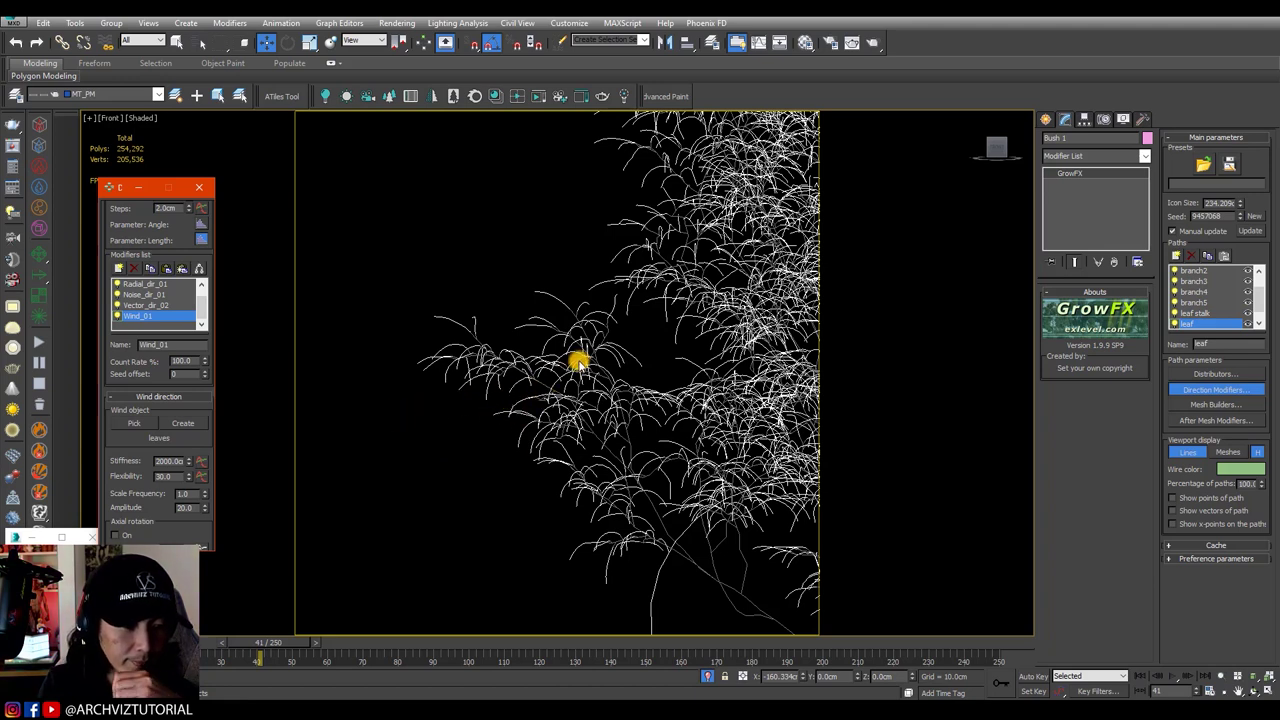
scroll(574, 369, "down", 4)
middle_click_drag(682, 358, 560, 366)
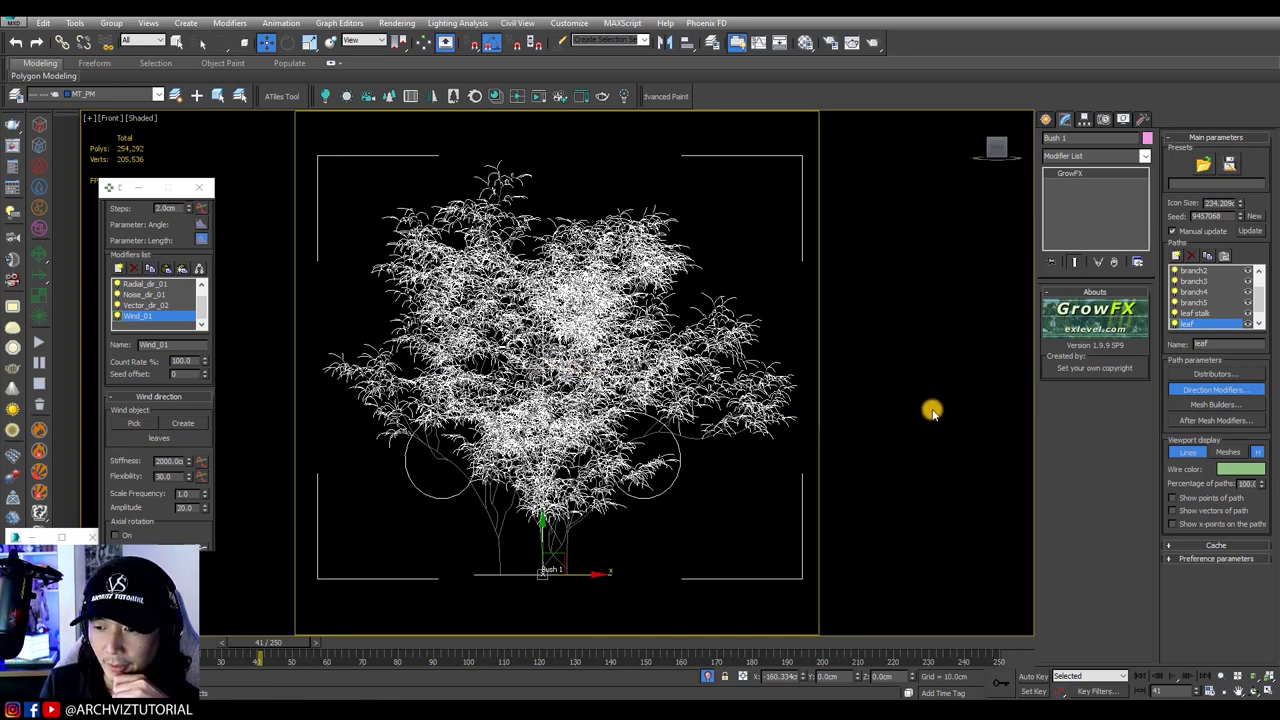
left_click(1228, 452)
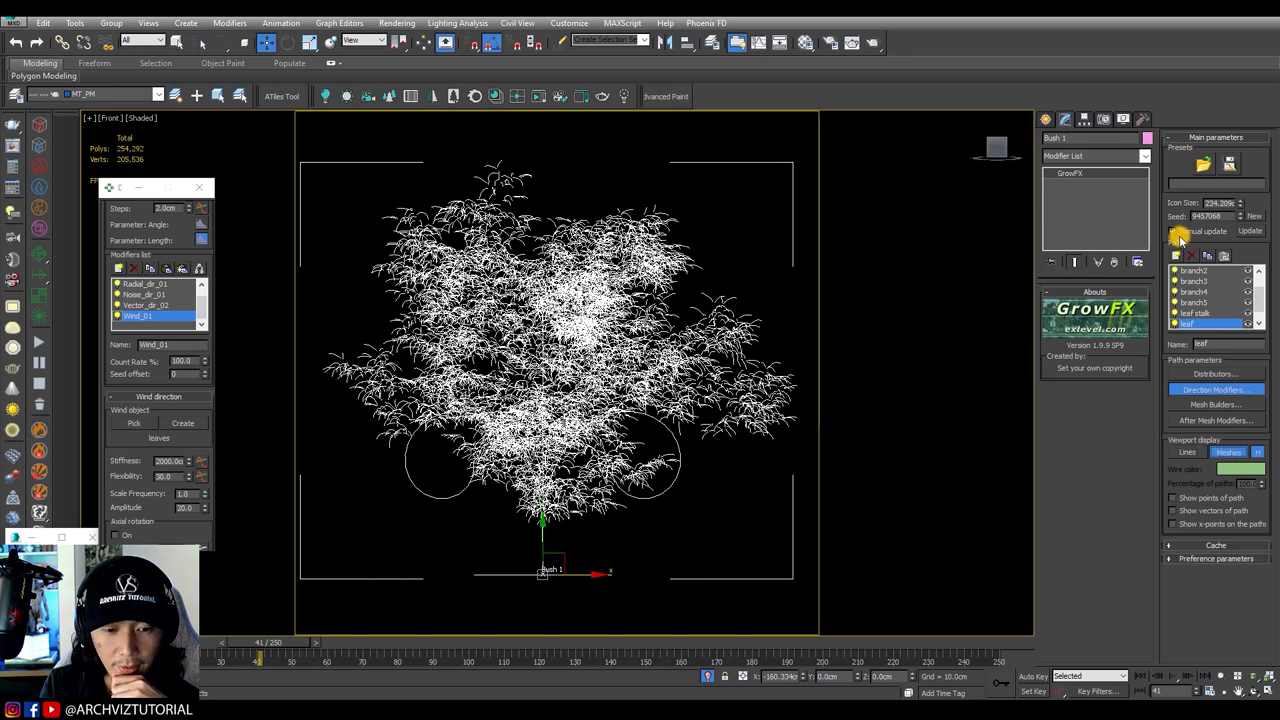
left_click(1250, 231)
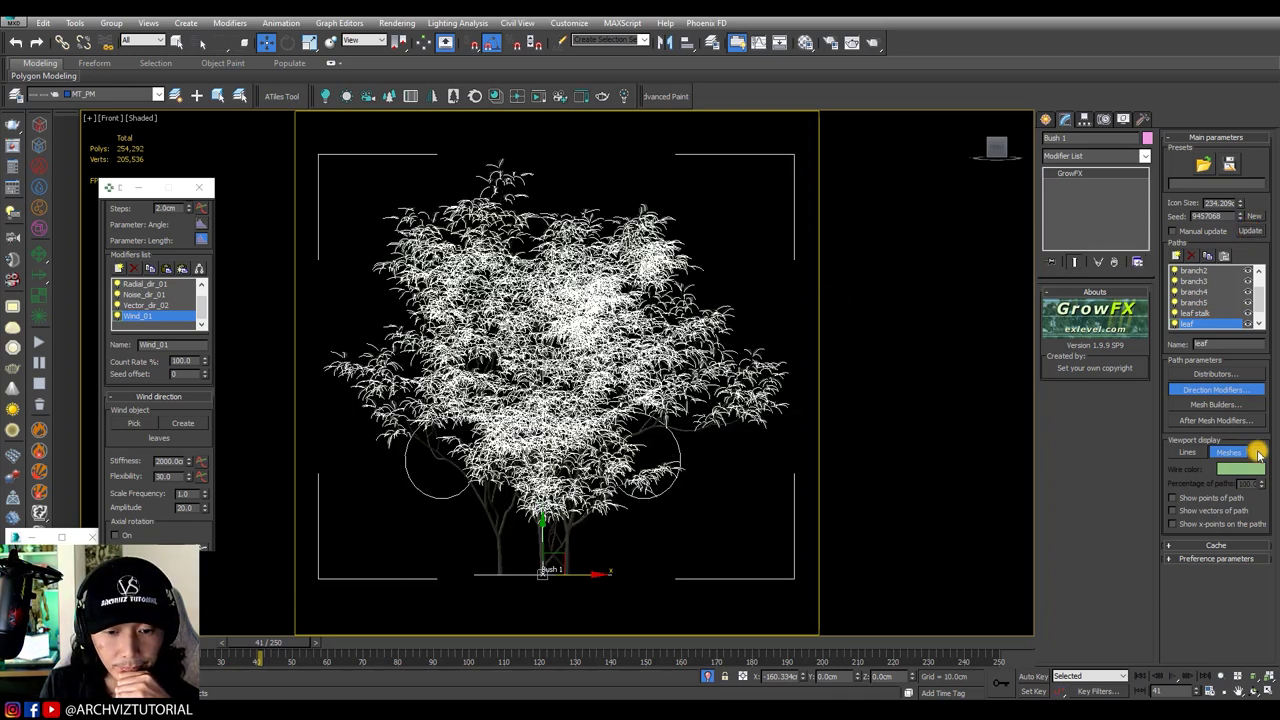
left_click(1258, 453)
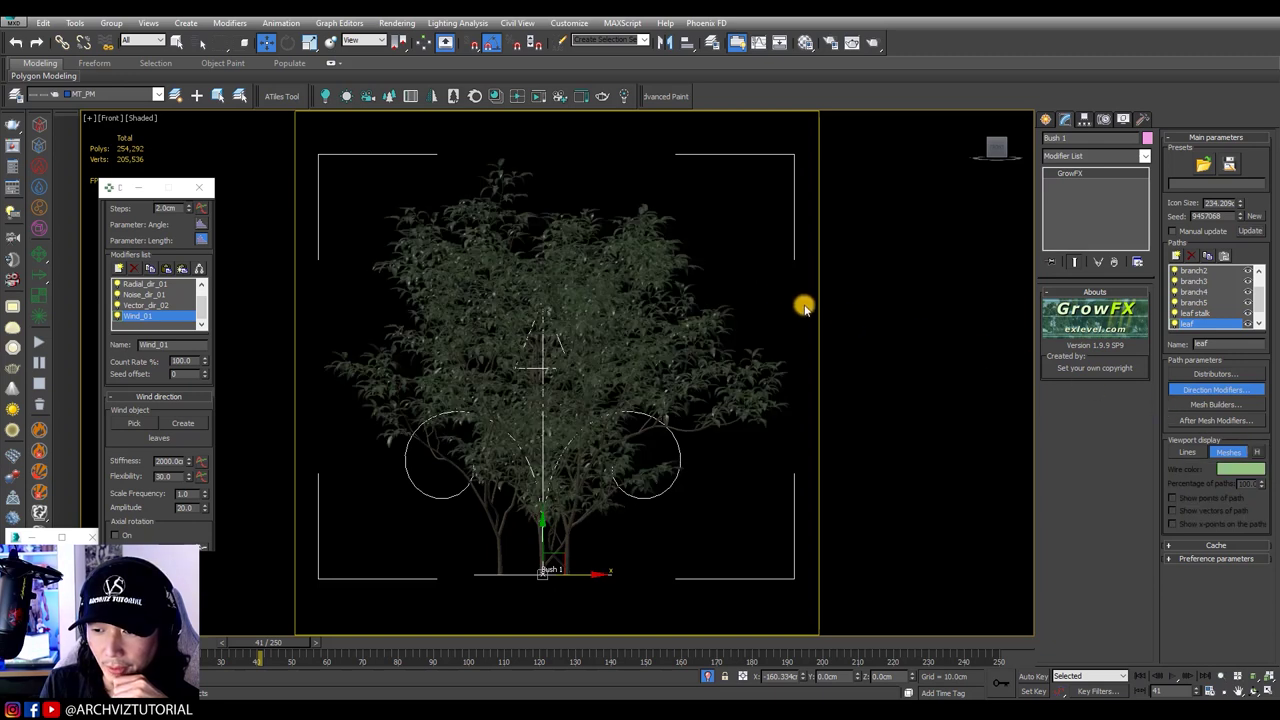
left_click(758, 290)
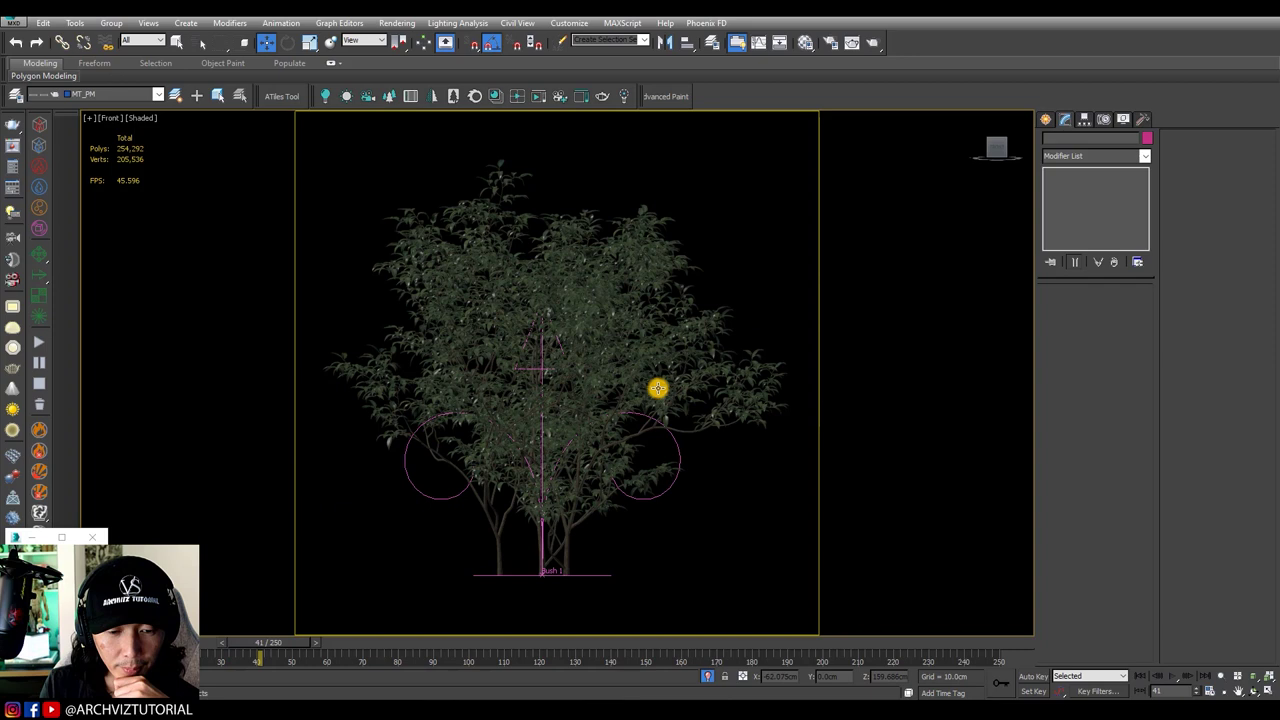
Step: Start an animation preview of the front view for custom range 0 to 250 at 25 FPS with the Shaded rendering level
scroll(599, 384, "up", 2)
scroll(599, 384, "down", 2)
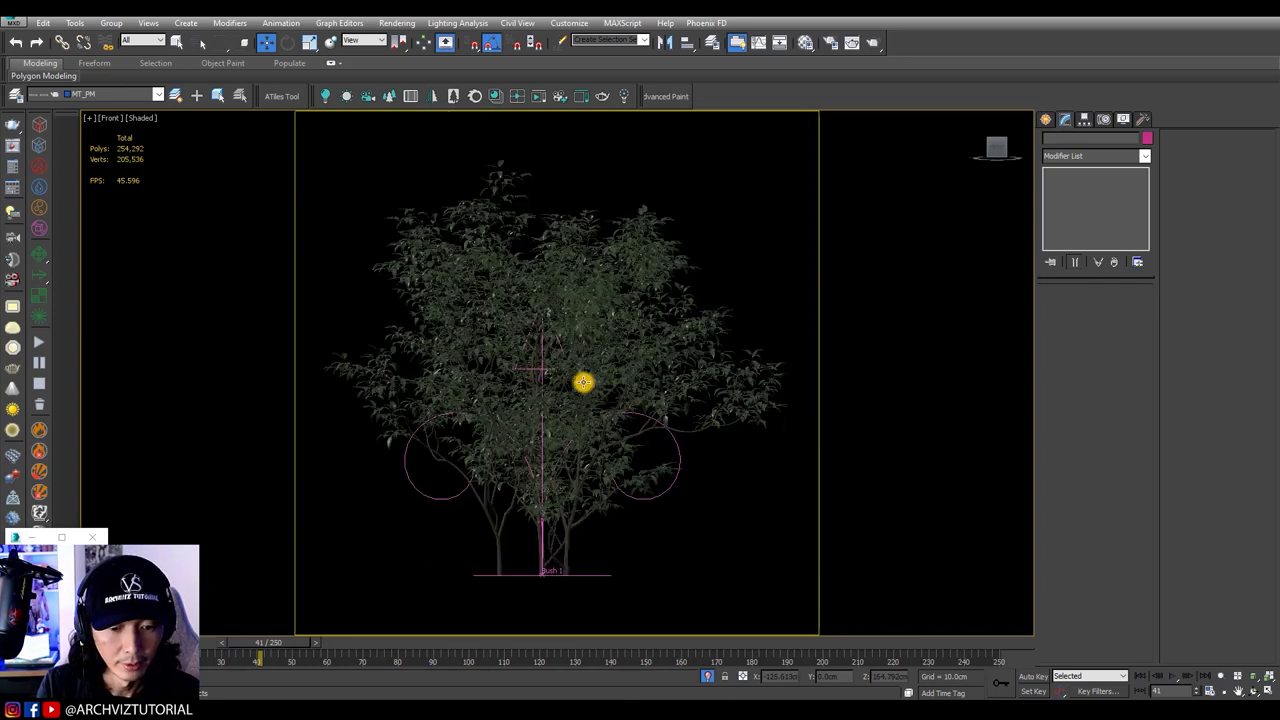
middle_click_drag(649, 309, 634, 318)
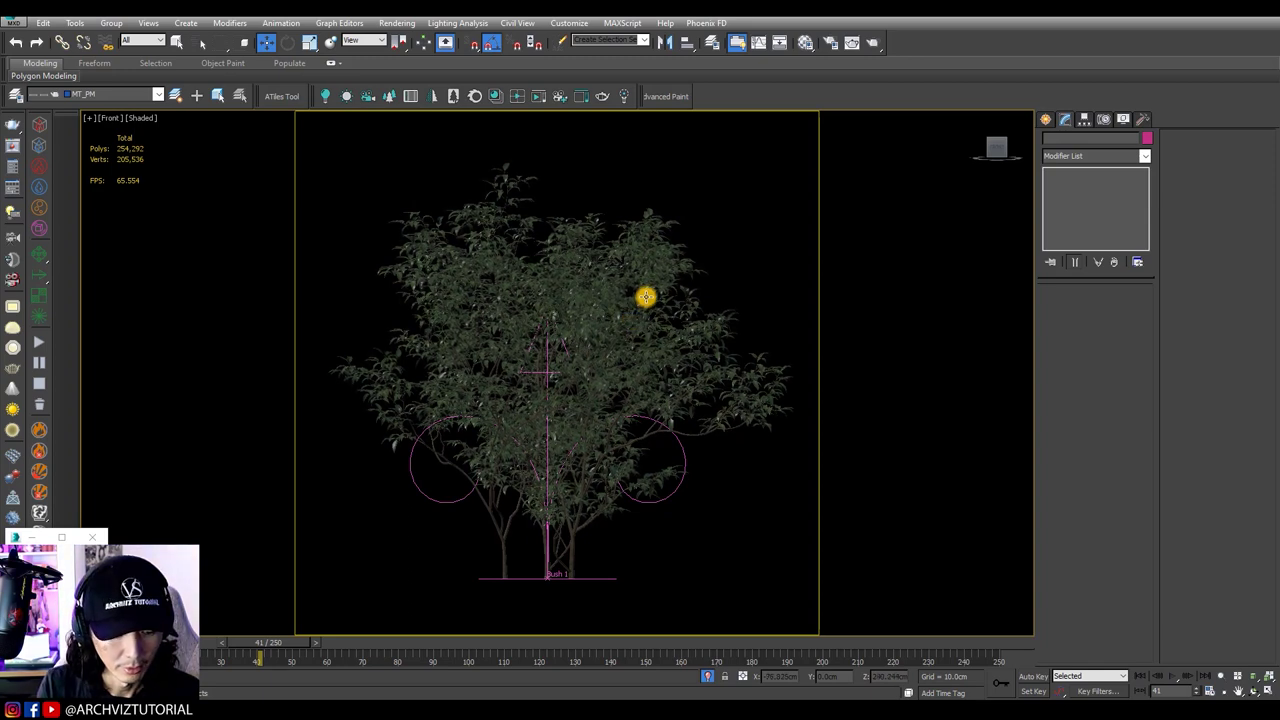
key("shift+v")
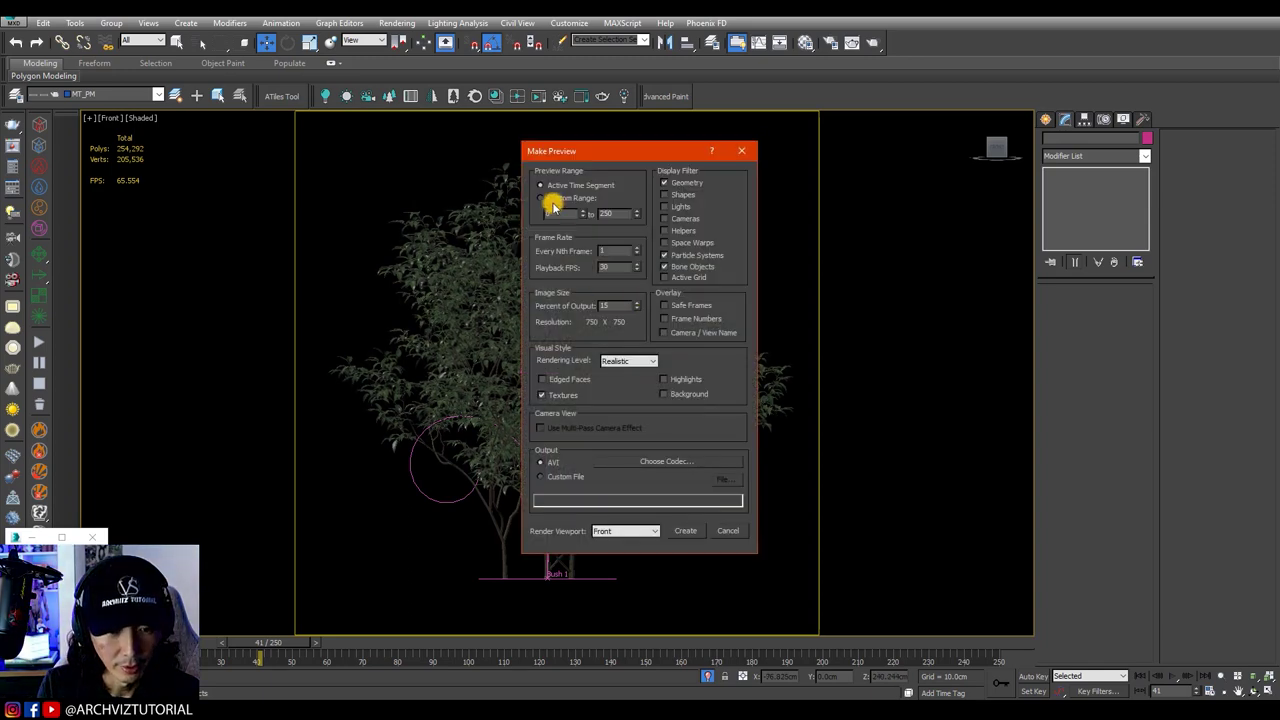
left_click(542, 198)
left_click_drag(600, 150, 748, 127)
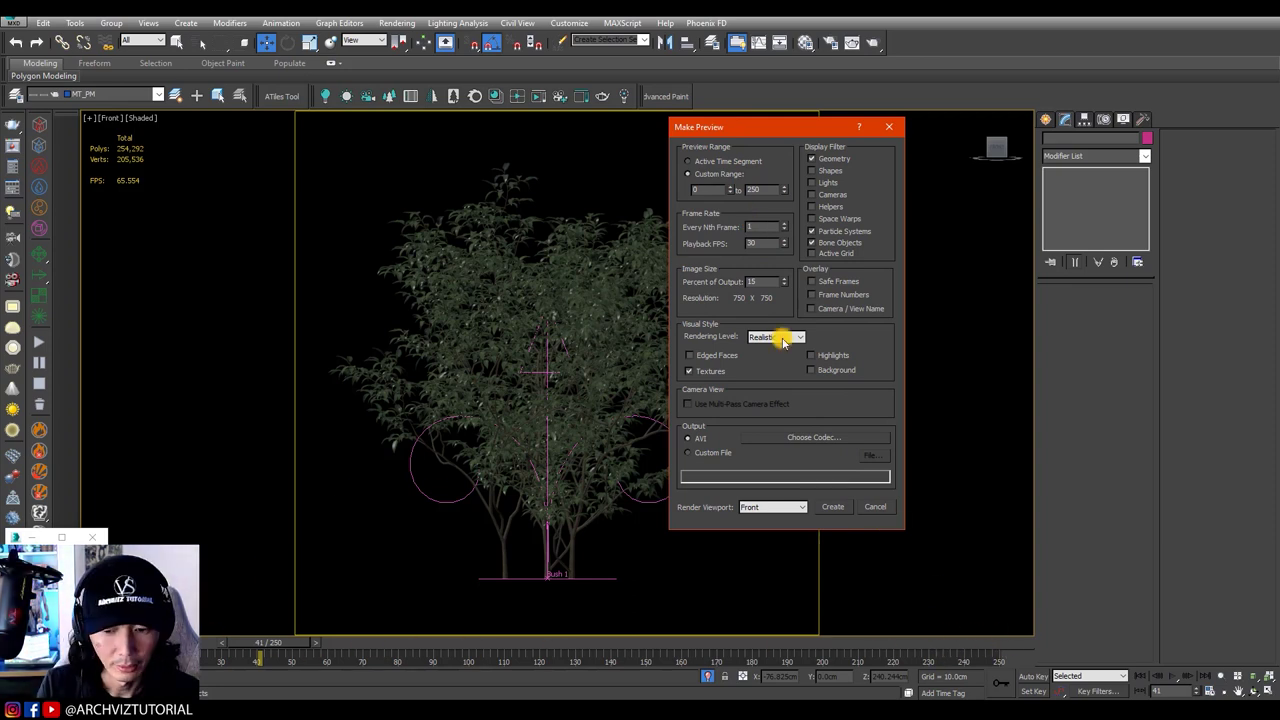
left_click_drag(758, 243, 715, 248)
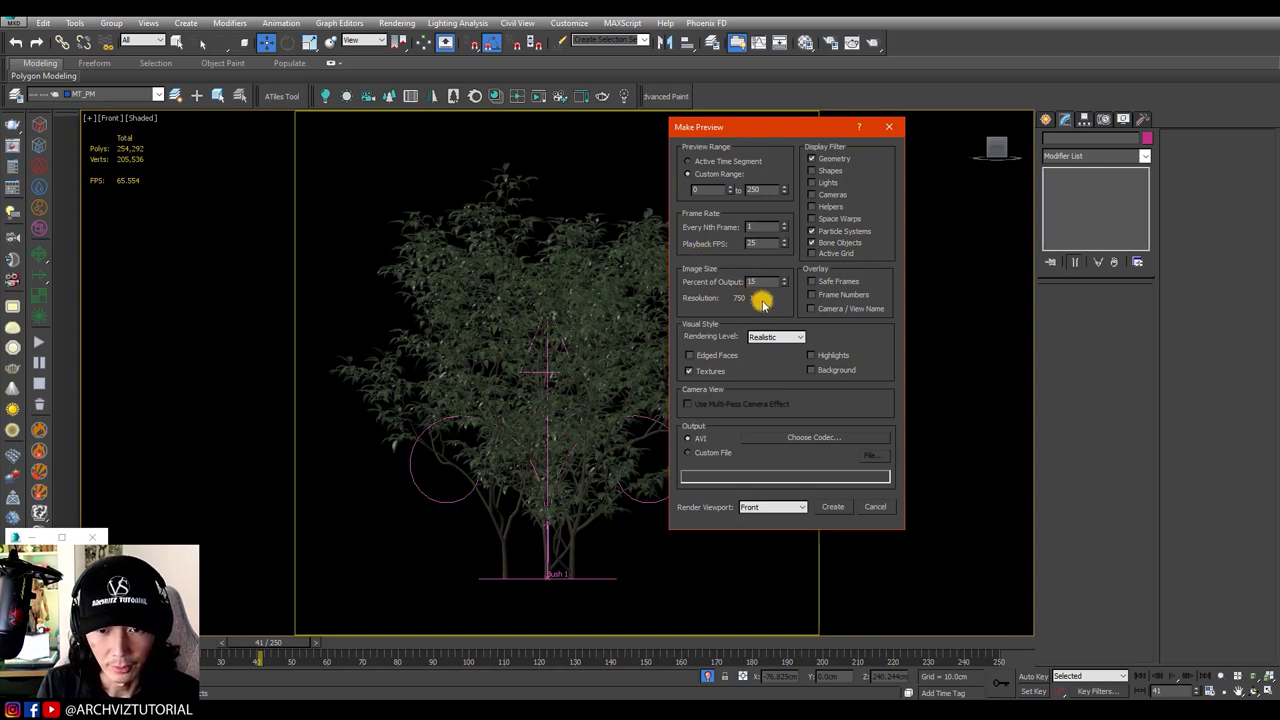
left_click(780, 338)
left_click(768, 352)
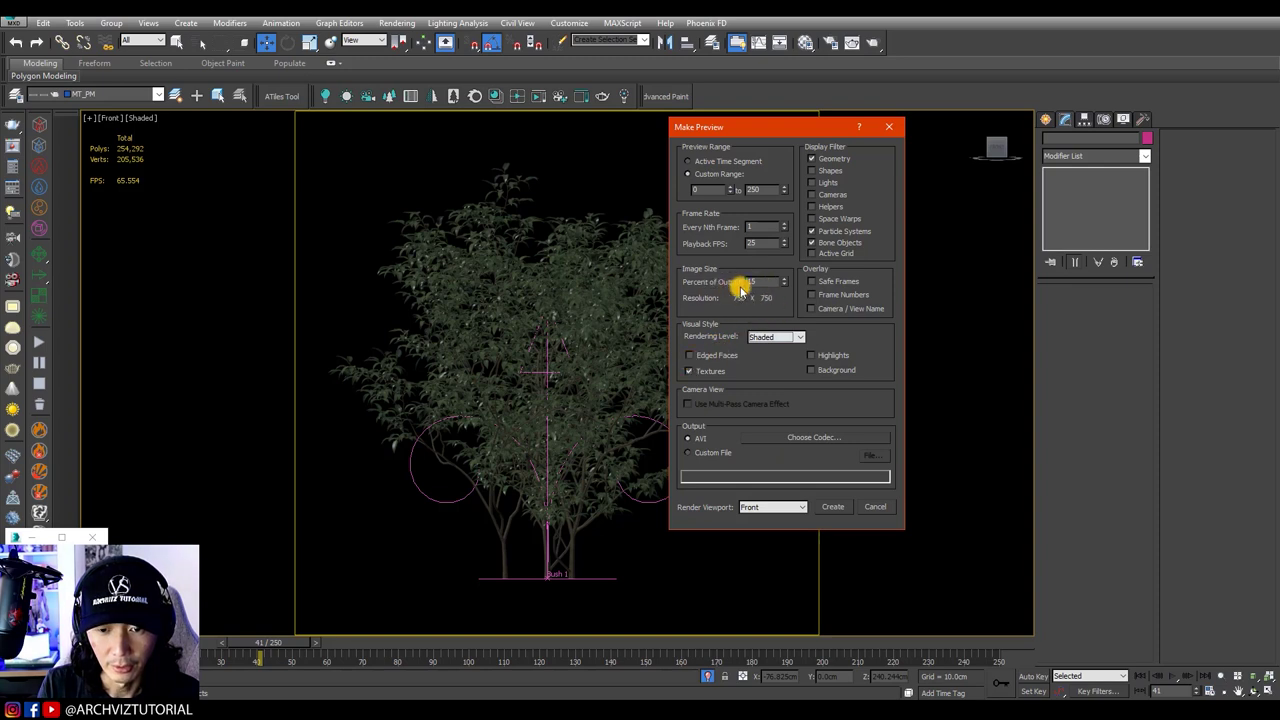
left_click(833, 508)
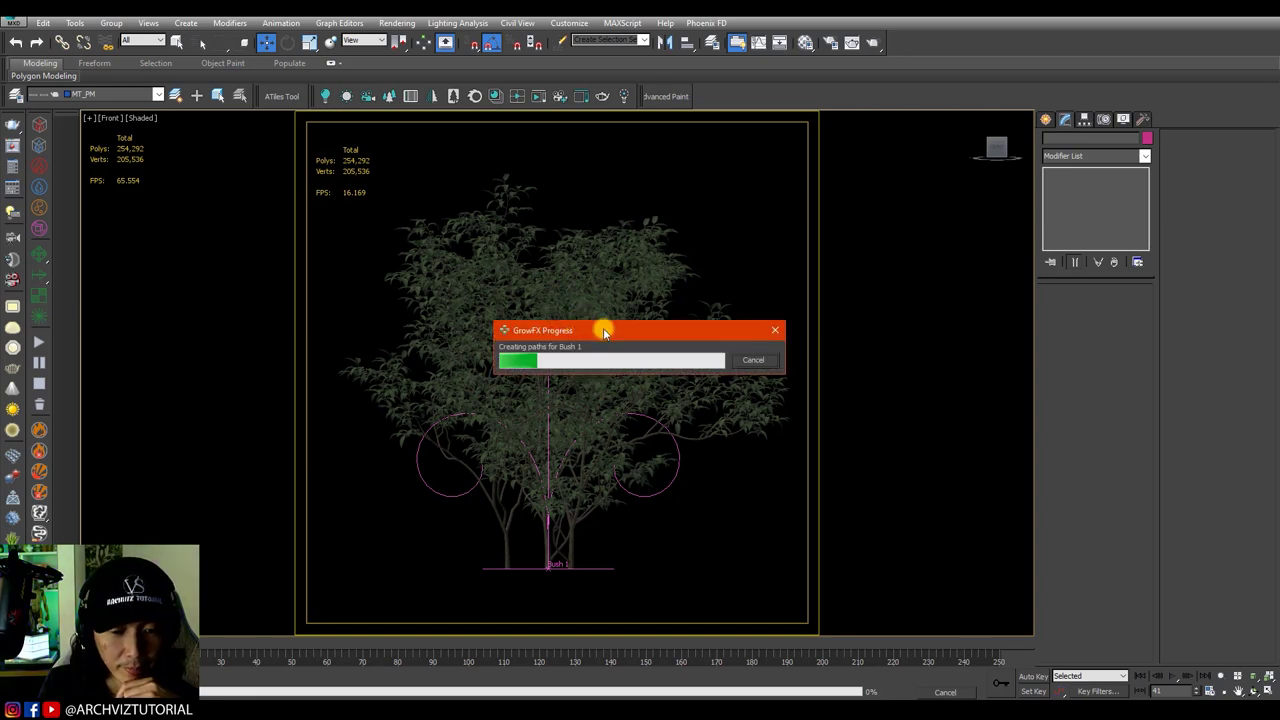
Step: Cancel the bush's path calculation and stop creating the preview without playing it
left_click_drag(603, 328, 603, 223)
left_click(755, 258)
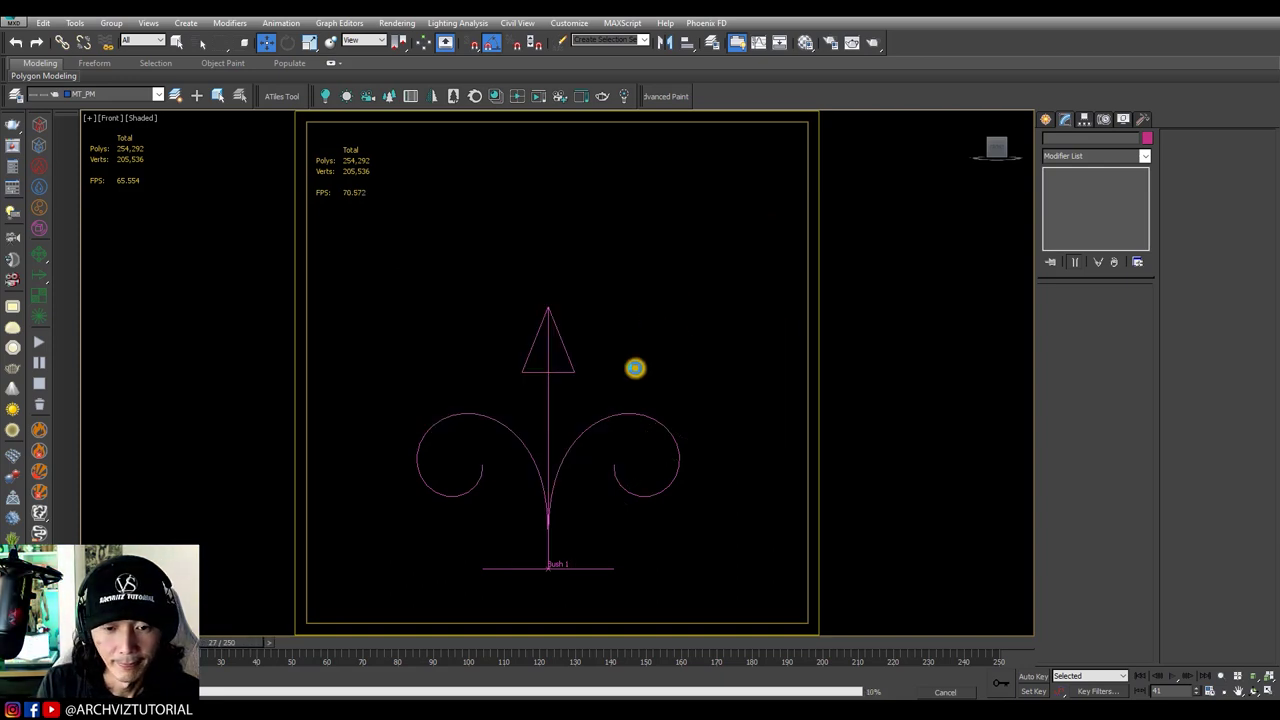
key("Escape")
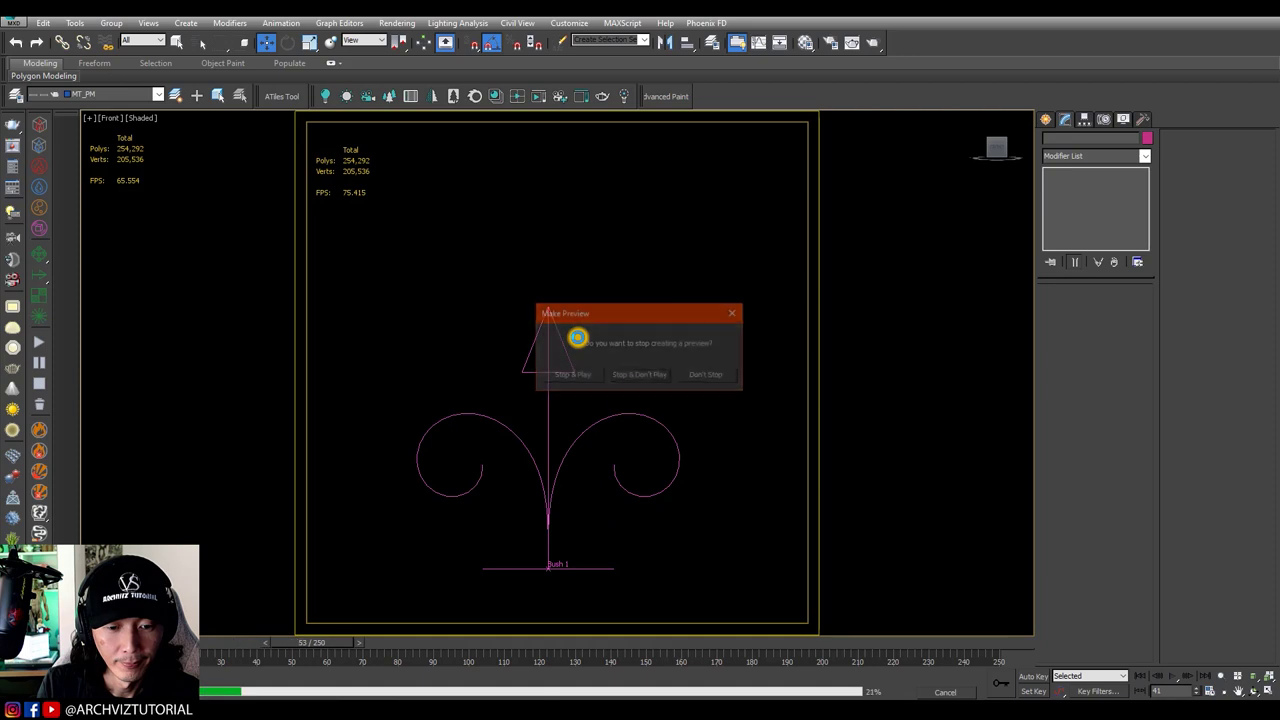
left_click(633, 378)
Step: Reselect the bush and turn off manual update to rebuild it
left_click_drag(596, 508, 526, 594)
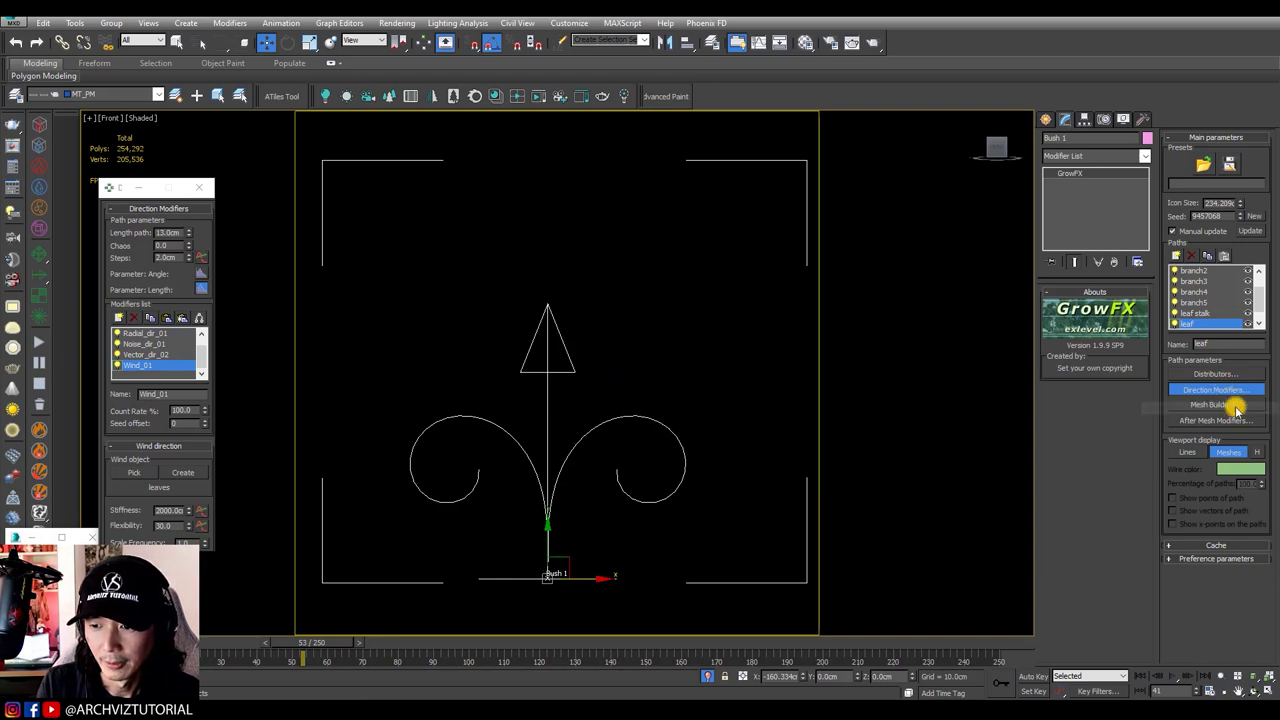
left_click(1173, 231)
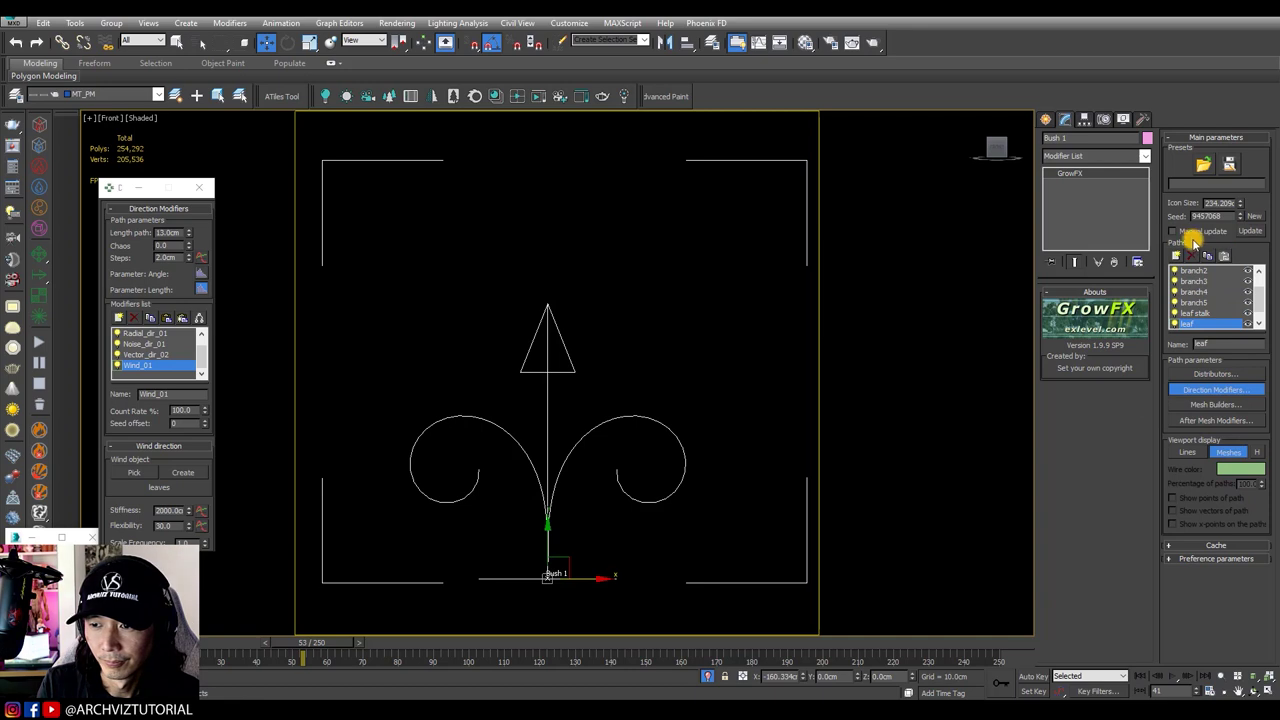
left_click(1176, 236)
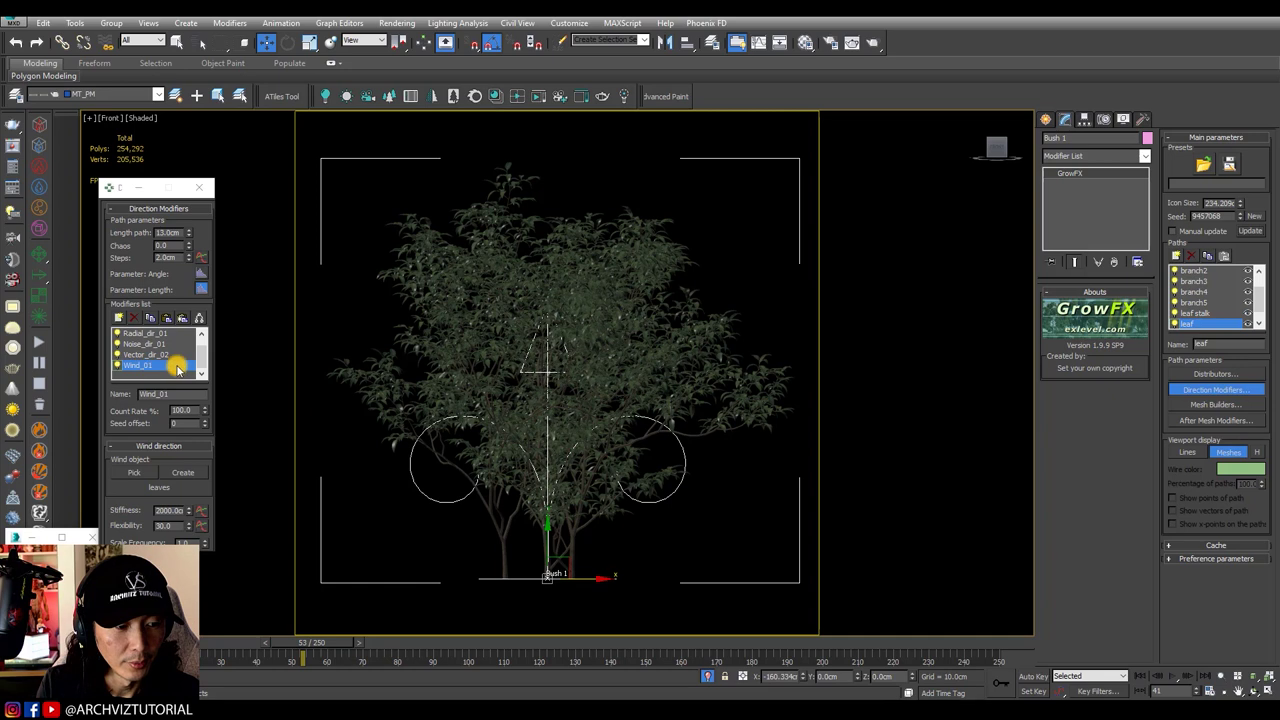
Step: Open the bush's after mesh modifiers and place their window beside the direction modifiers
left_click(1207, 421)
left_click(112, 210)
left_click(113, 206)
left_click_drag(102, 207, 222, 187)
scroll(1190, 290, "up", 3)
Step: Copy branch1's big branch wind modifier into its after mesh modifiers and cancel the rebuild
left_click(1192, 272)
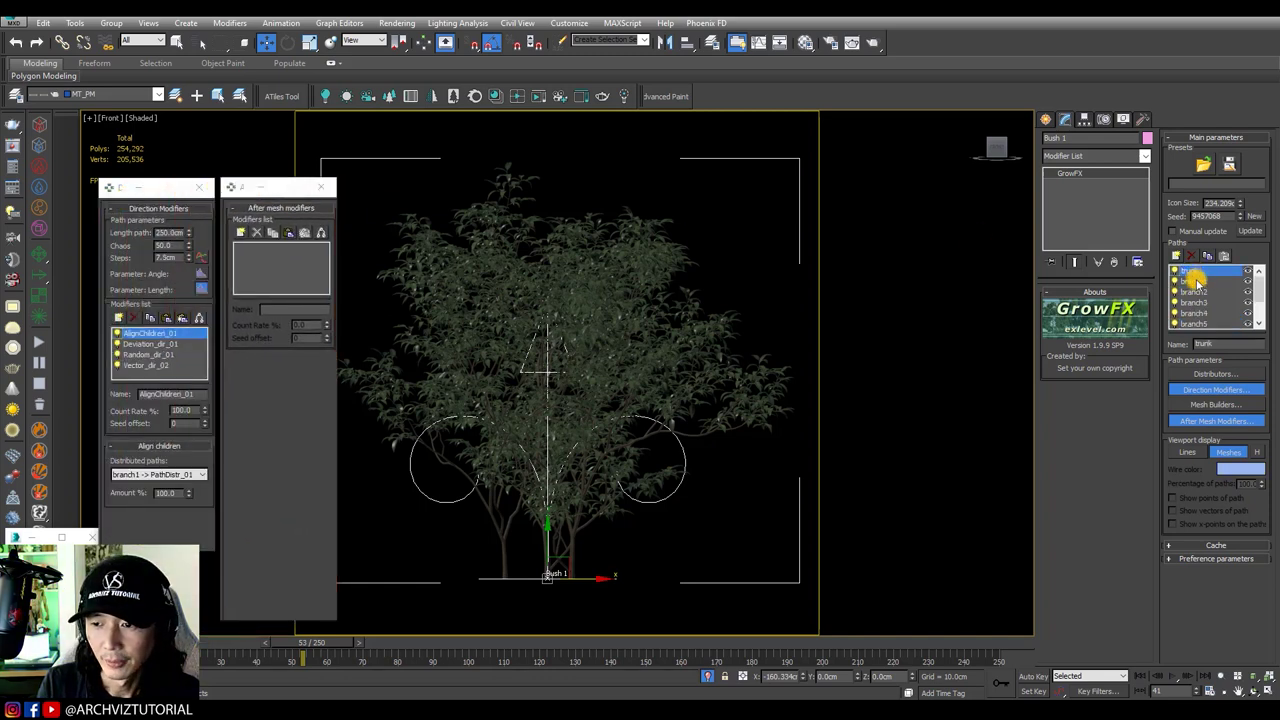
left_click(1197, 282)
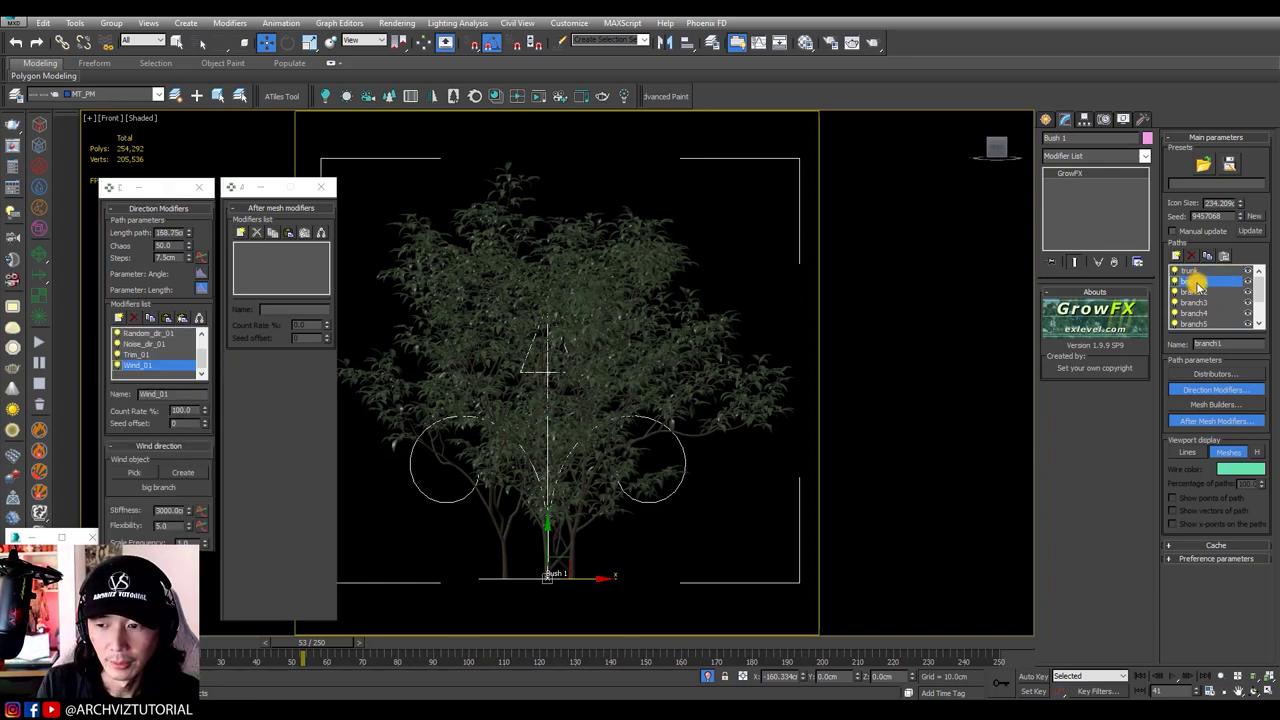
left_click(140, 320)
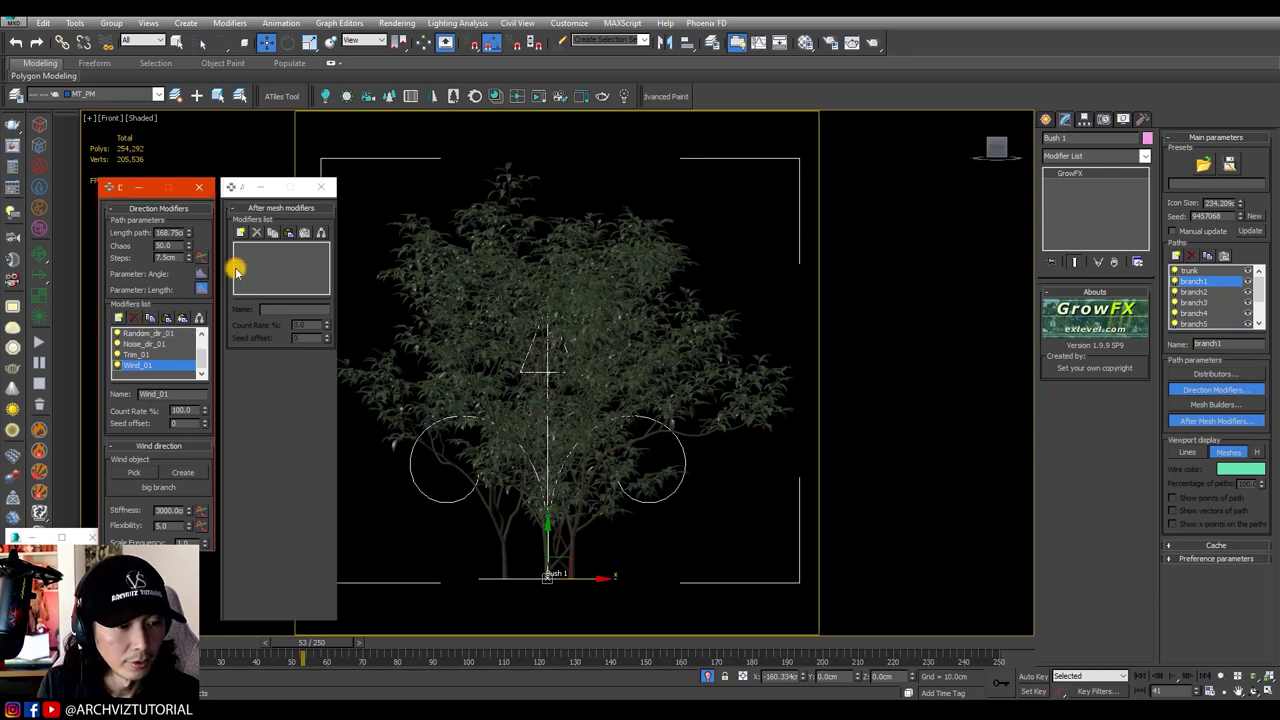
left_click(288, 234)
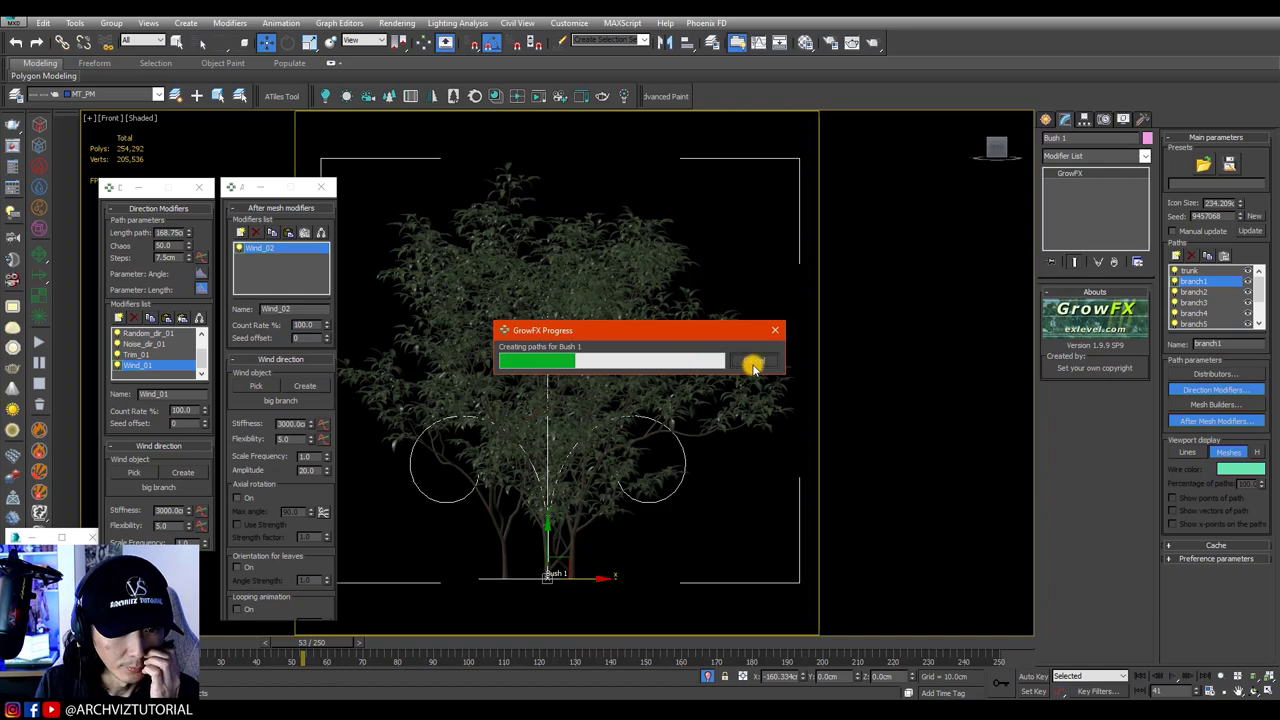
left_click(753, 360)
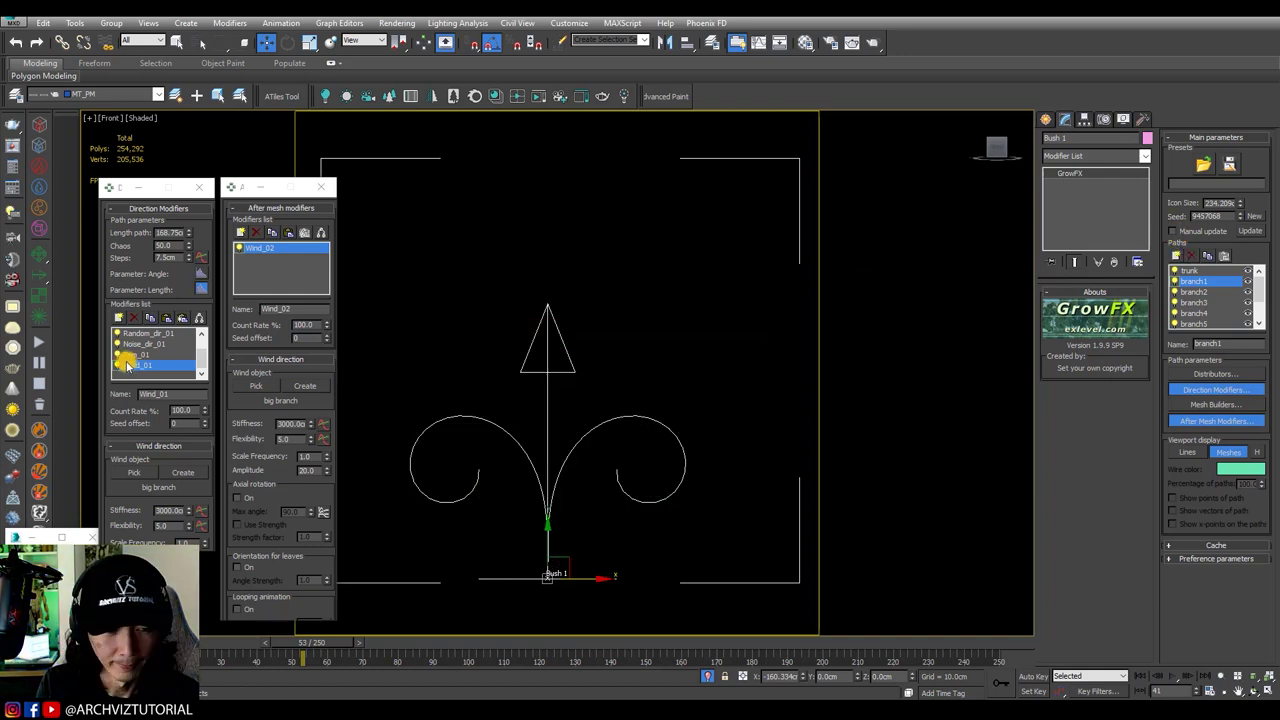
Step: Delete Wind_01 from branch1's direction modifiers, cancelling the rebuild and reselecting the bush
left_click(128, 328)
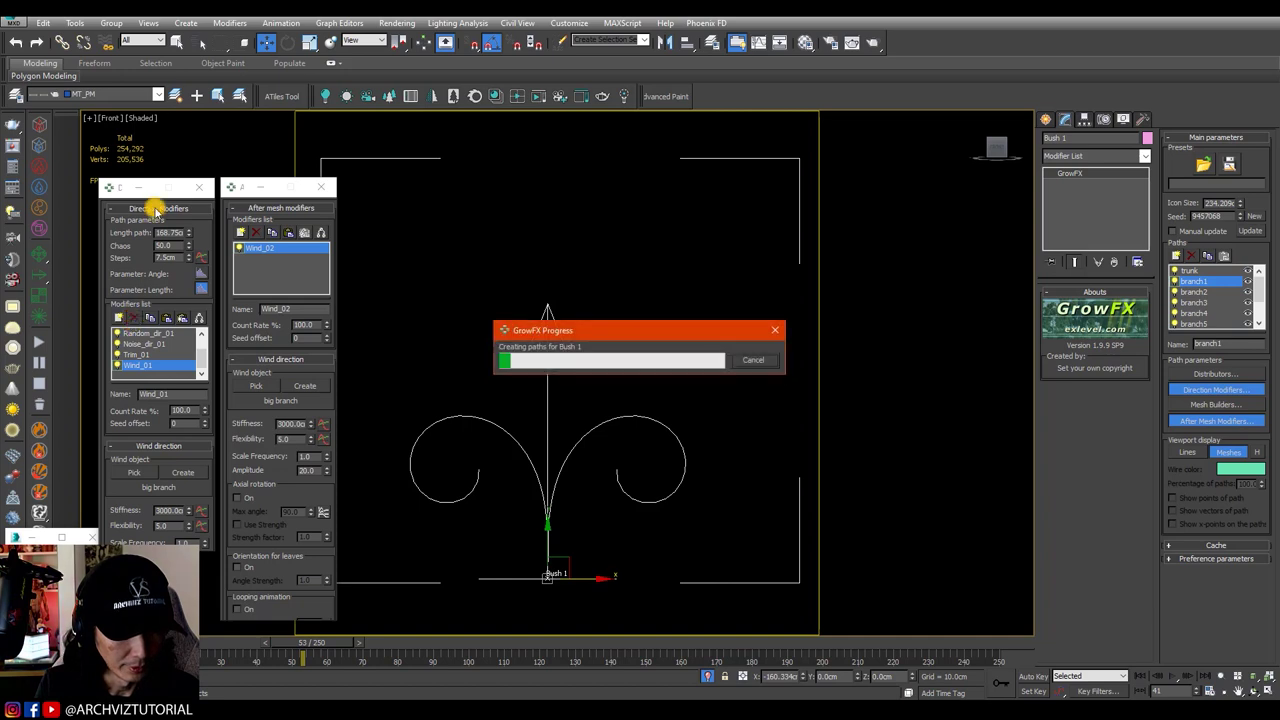
left_click(745, 361)
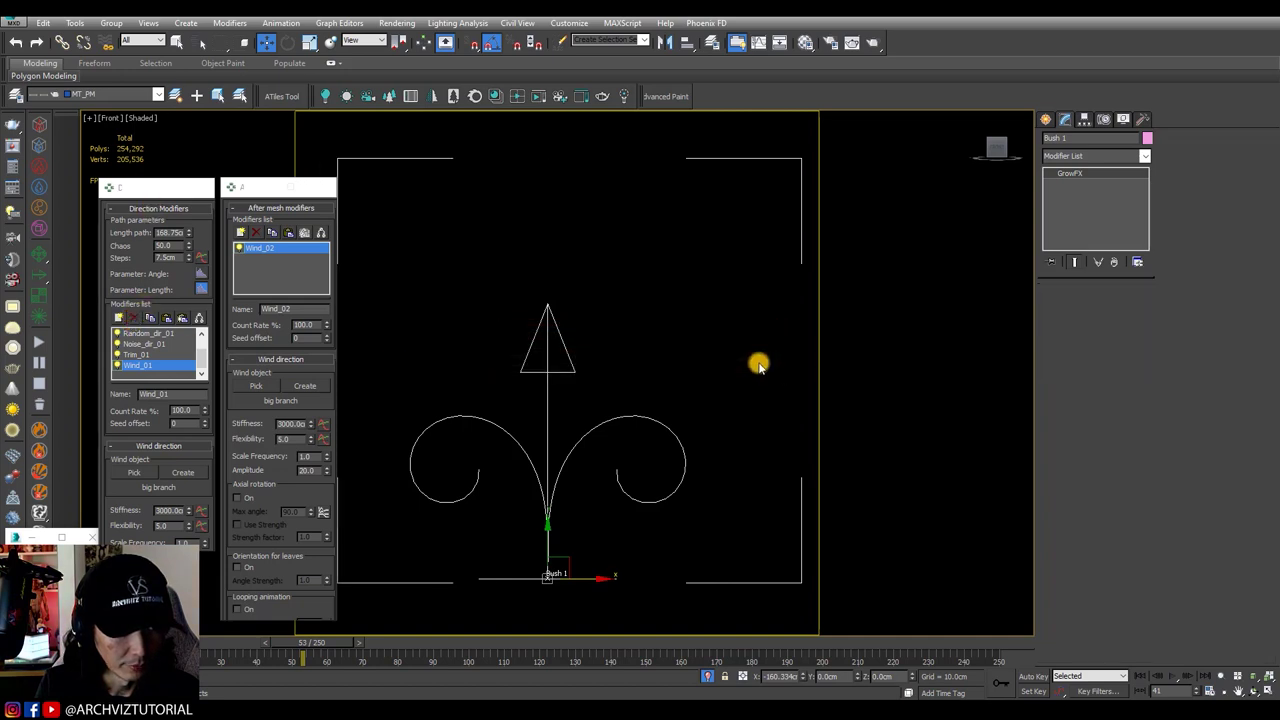
left_click_drag(671, 528, 522, 578)
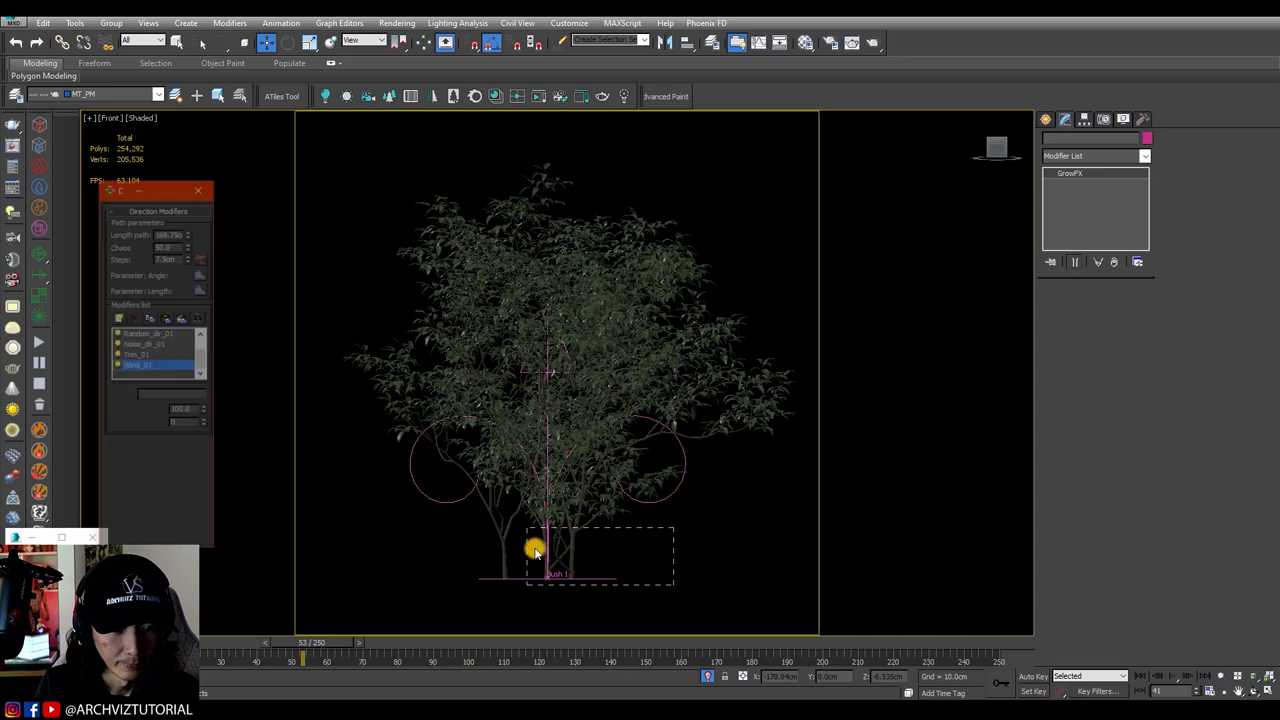
left_click(127, 317)
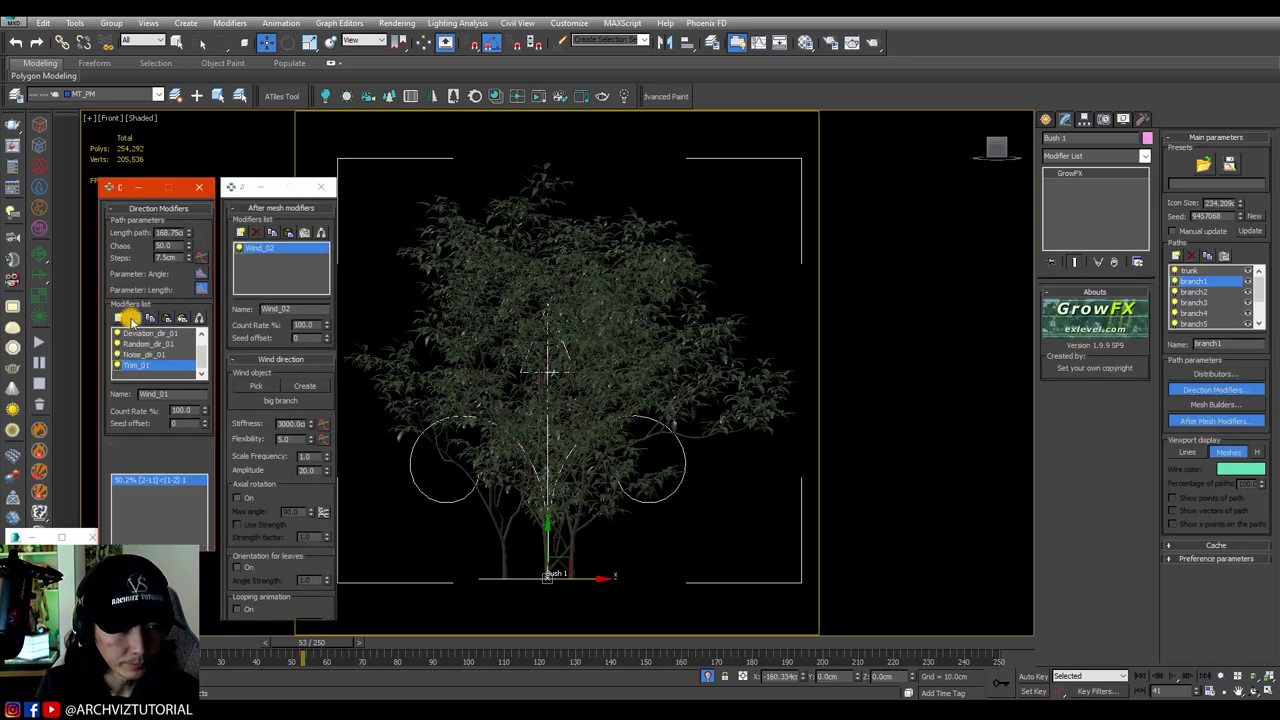
Step: Move branch2's Wind_02 modifier from the direction modifiers to the after mesh modifiers by copying it over and deleting the original
left_click(1197, 291)
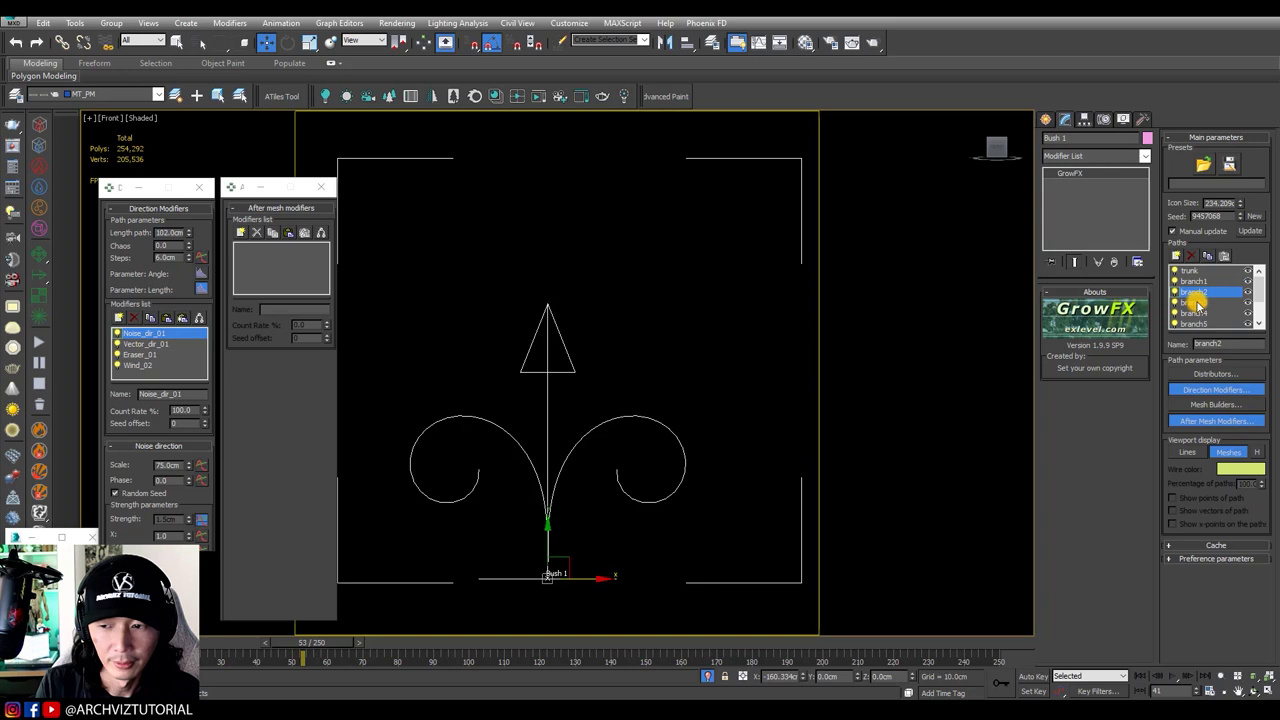
left_click(140, 365)
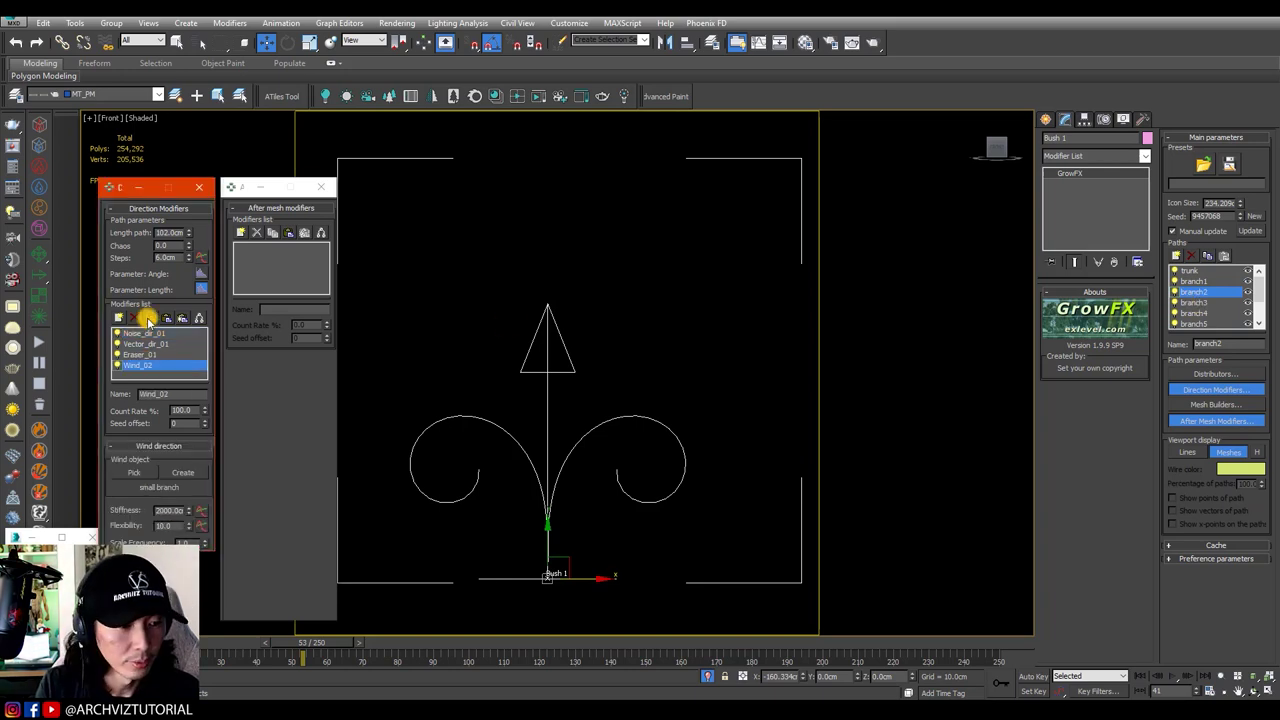
left_click(292, 232)
left_click(292, 232)
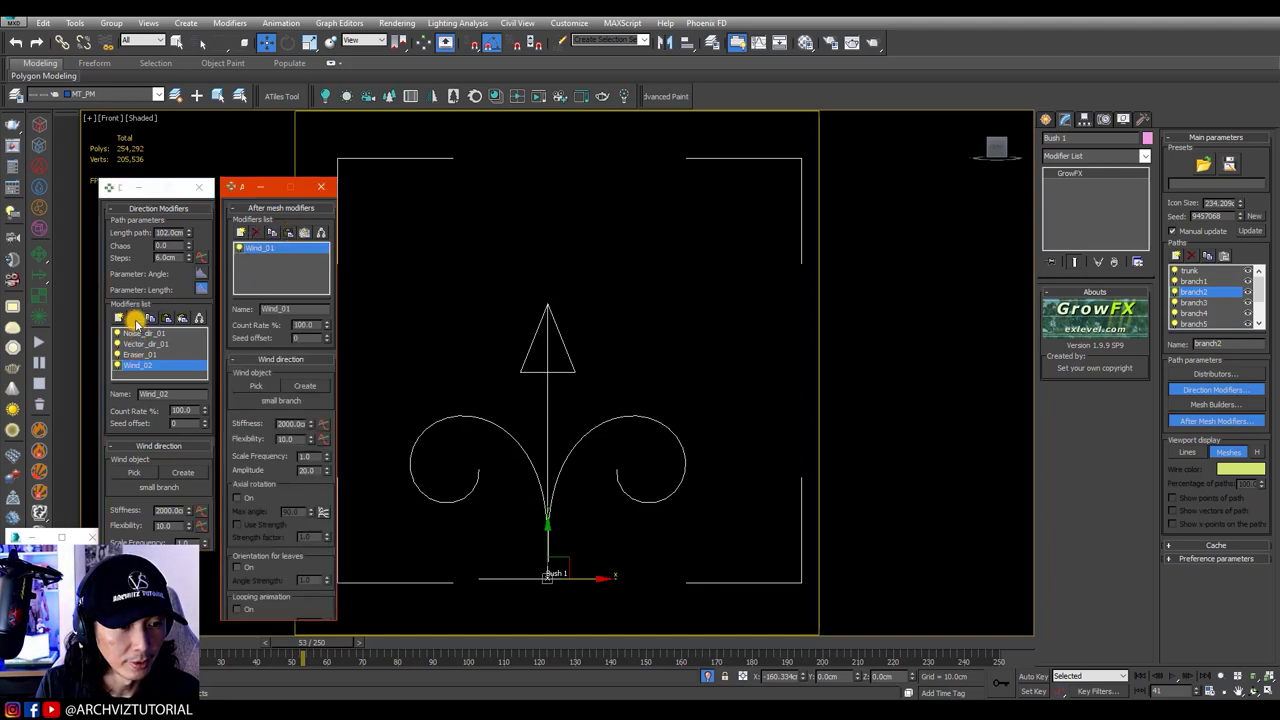
left_click(136, 323)
left_click(136, 322)
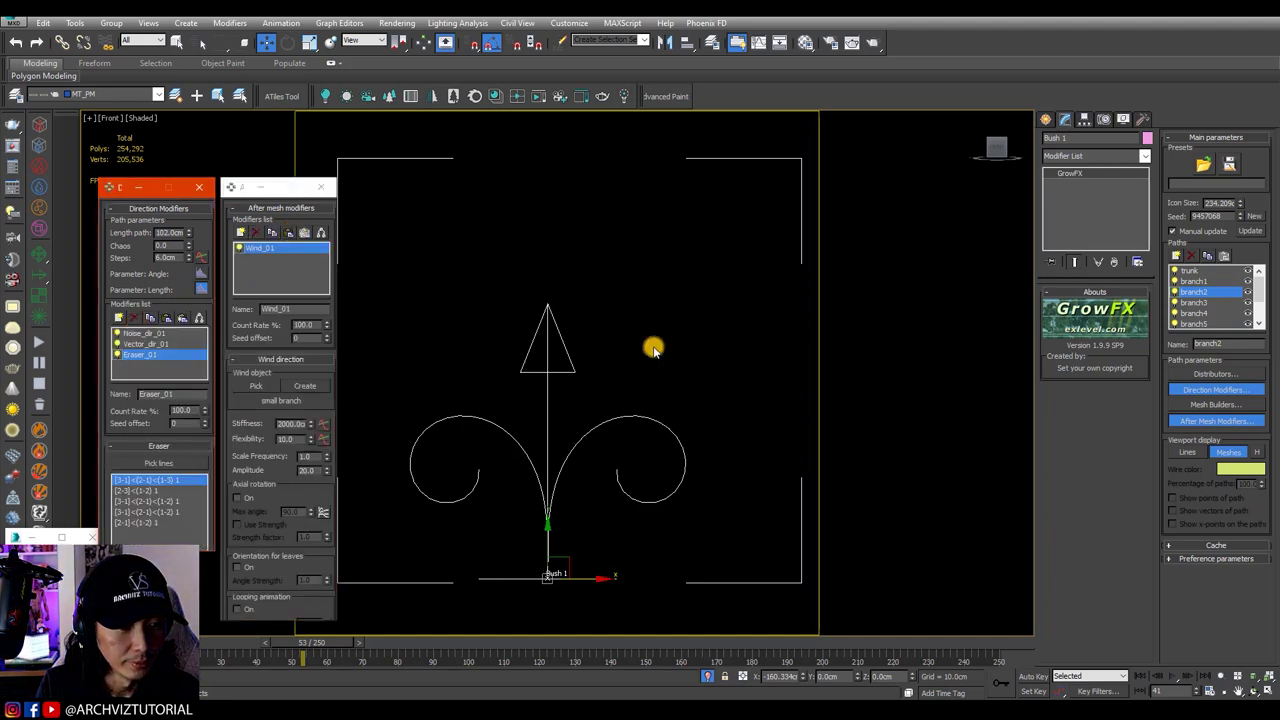
Step: Copy branch3's Wind_01 direction modifier into its after mesh modifiers and delete the original
left_click(1192, 302)
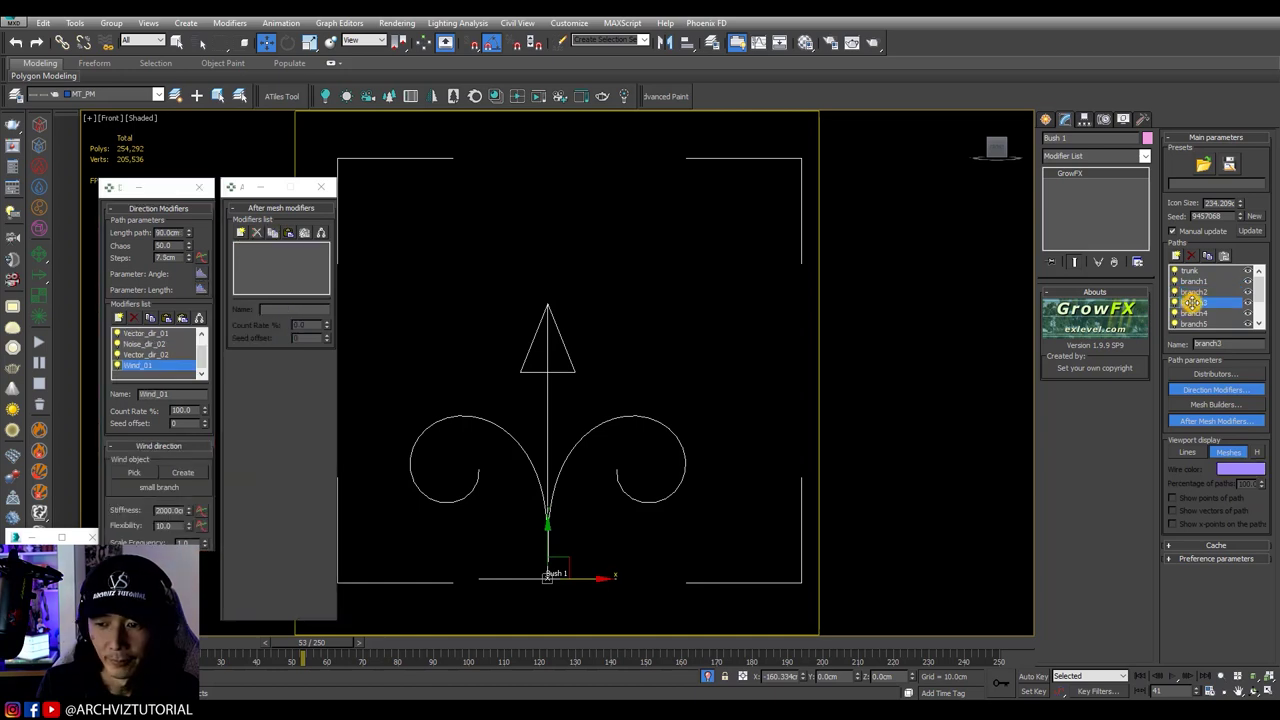
left_click(149, 318)
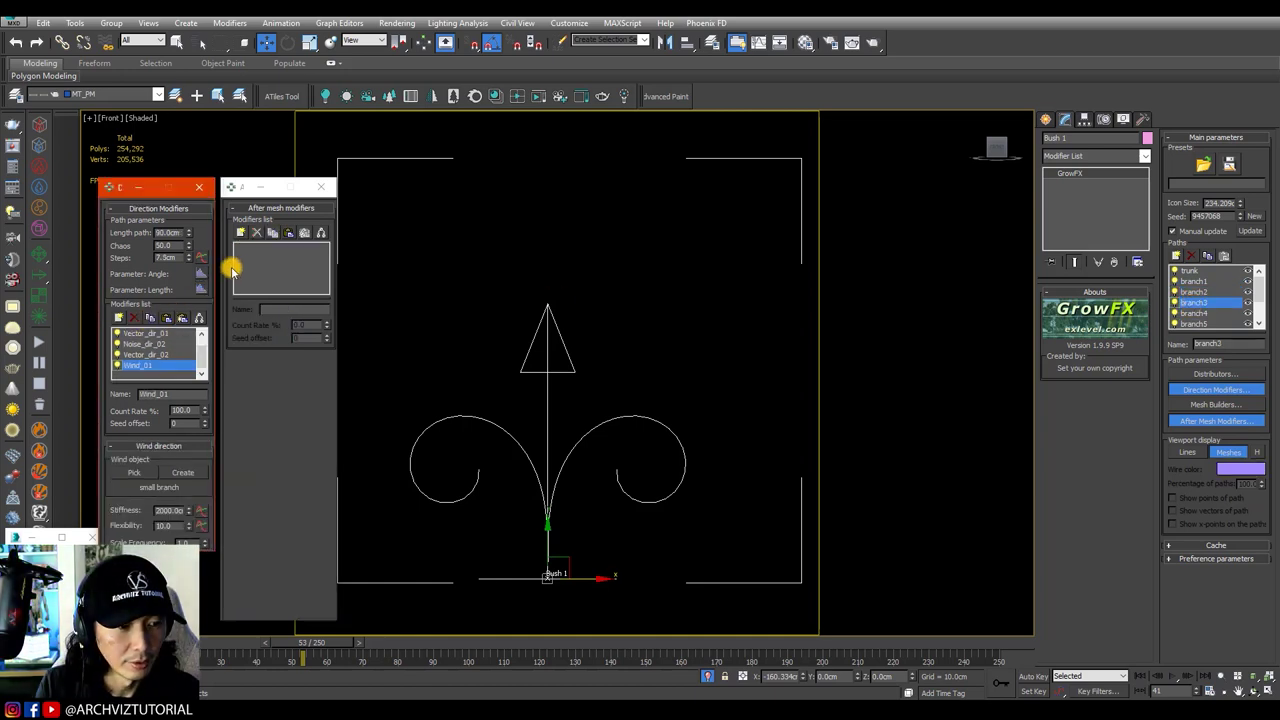
left_click(289, 233)
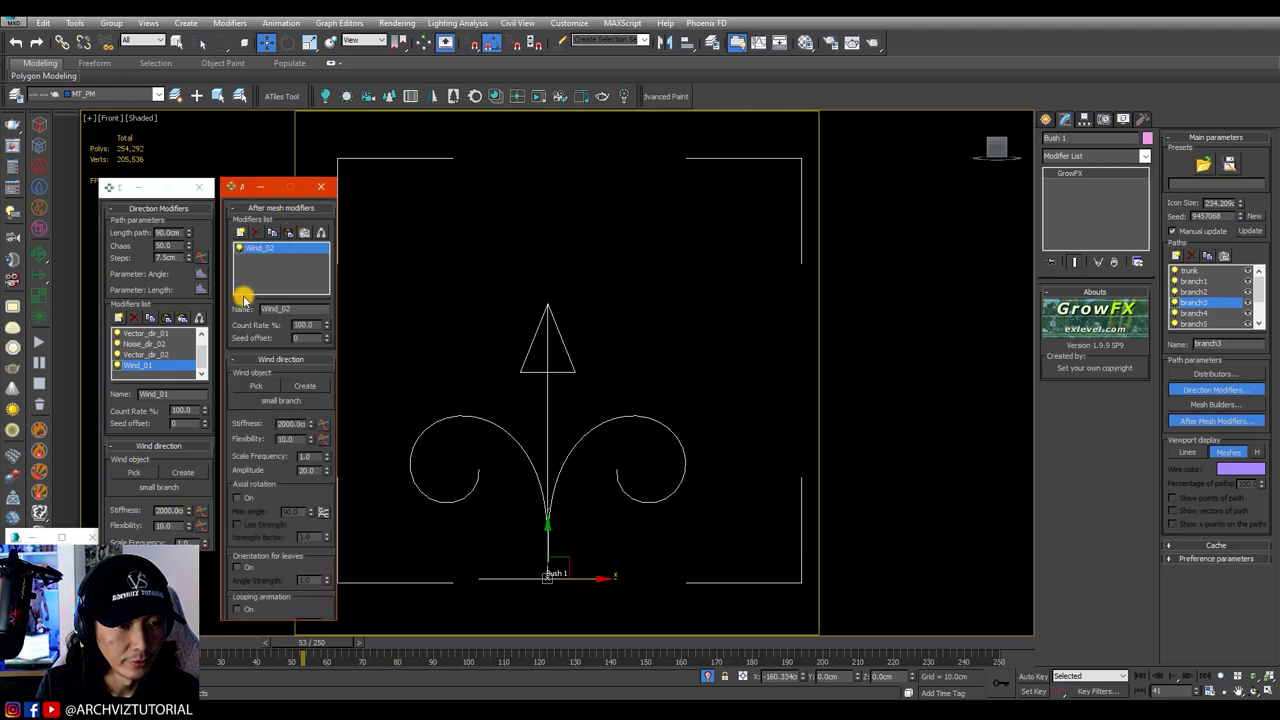
left_click(140, 319)
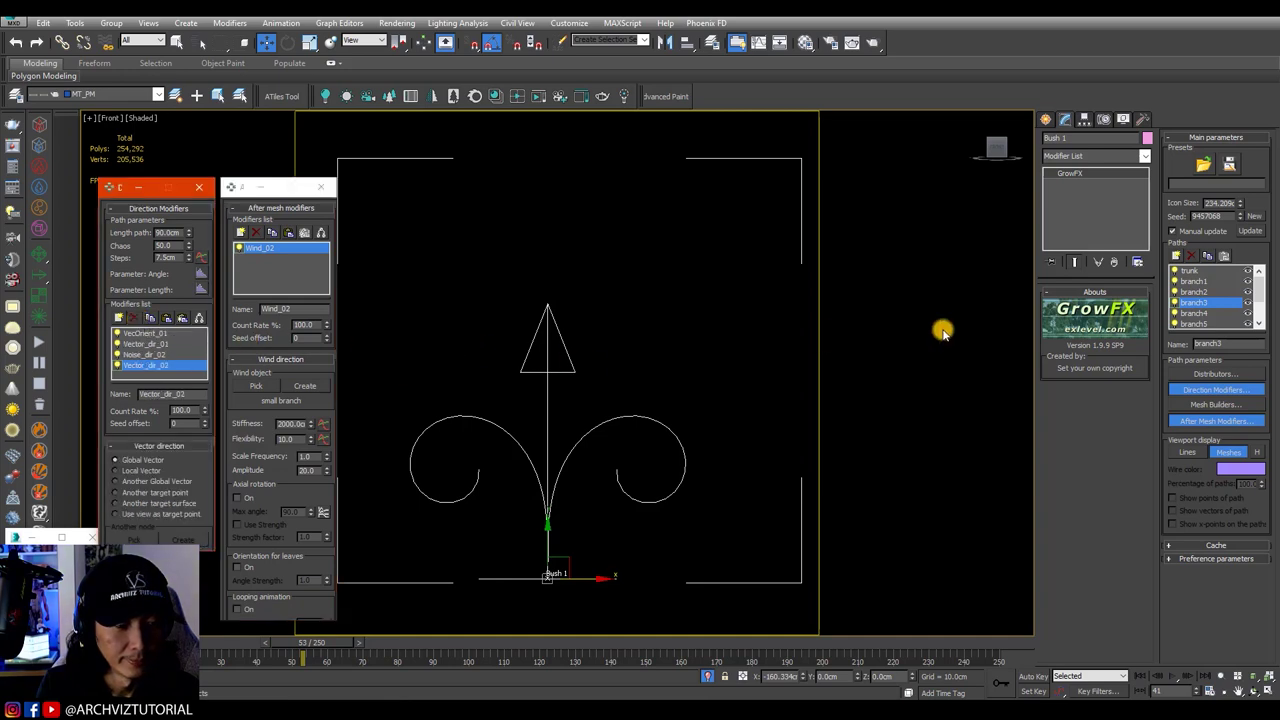
Step: Move the leaf path's Wind_01 from the direction modifiers to the after mesh modifiers by copying it over and deleting the original
left_click(1192, 313)
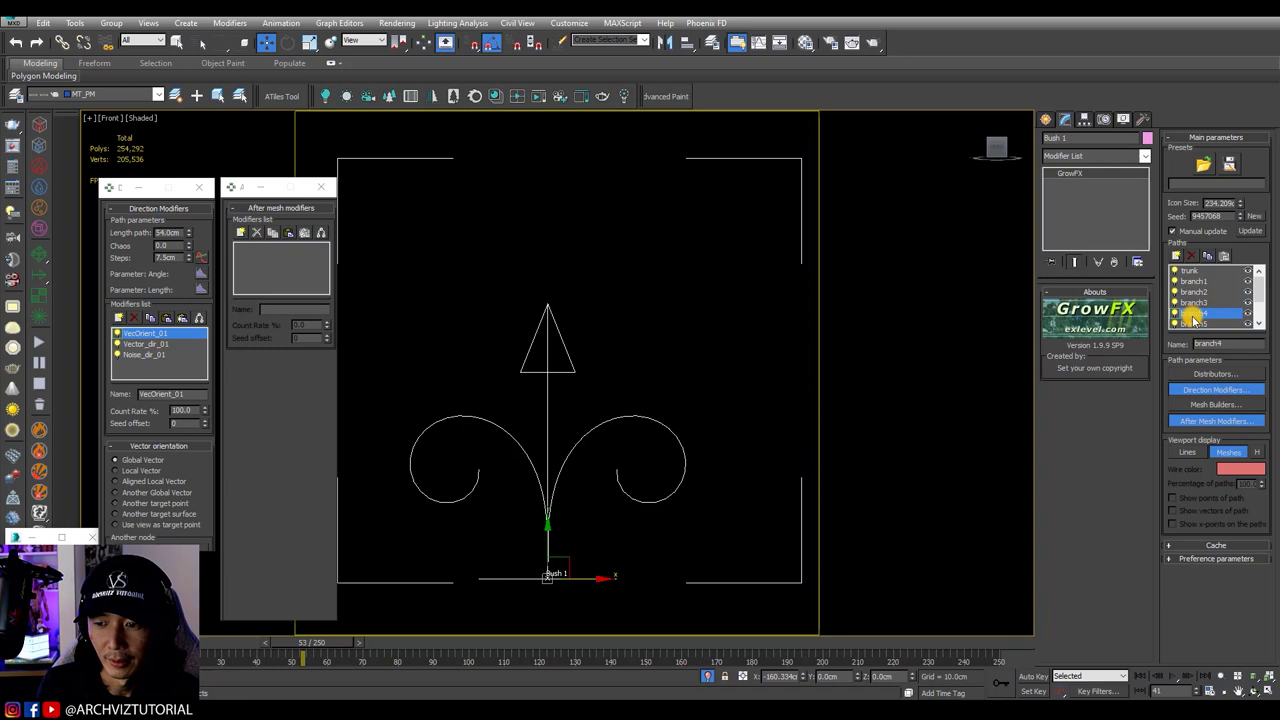
scroll(1195, 310, "down", 1)
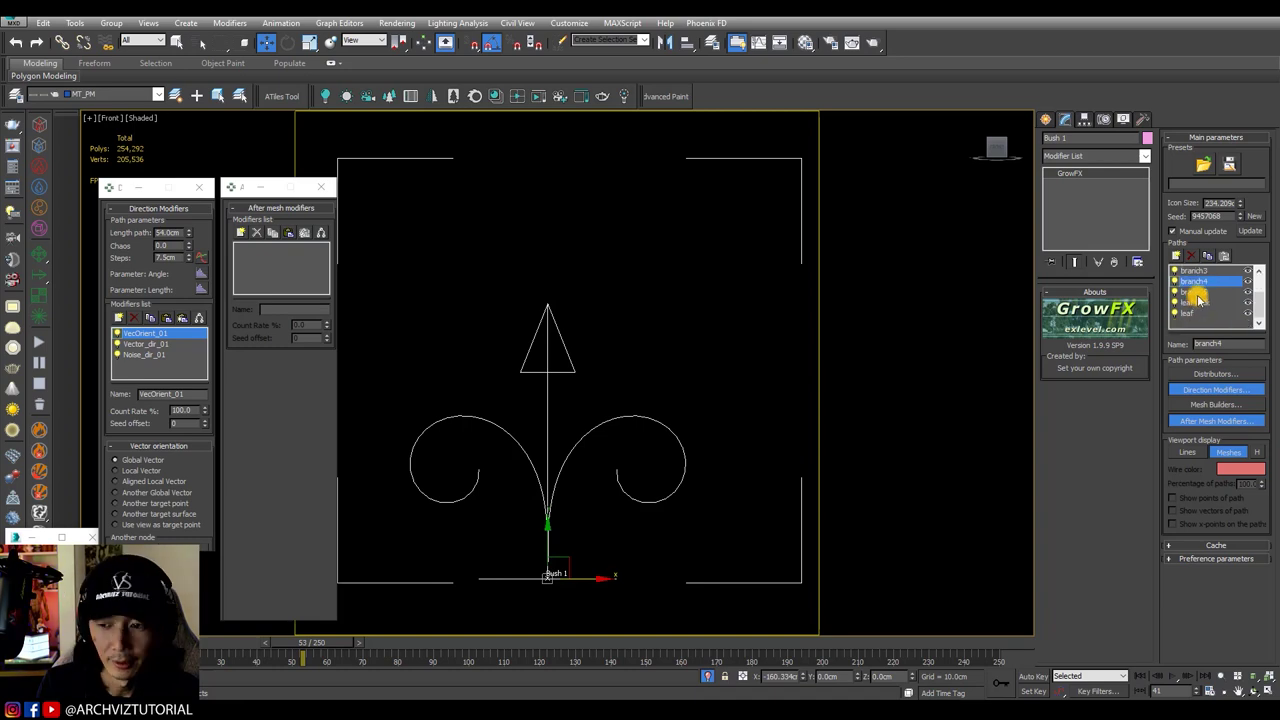
left_click(1192, 291)
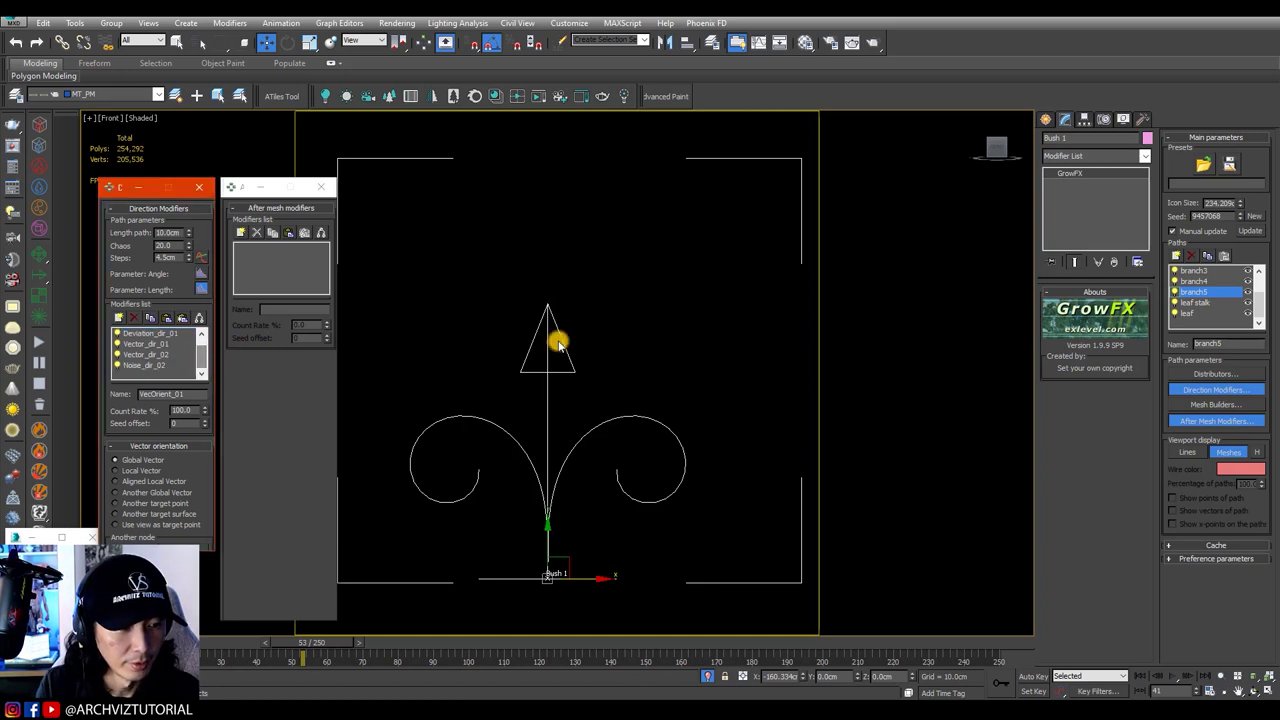
left_click(1192, 303)
left_click(1192, 313)
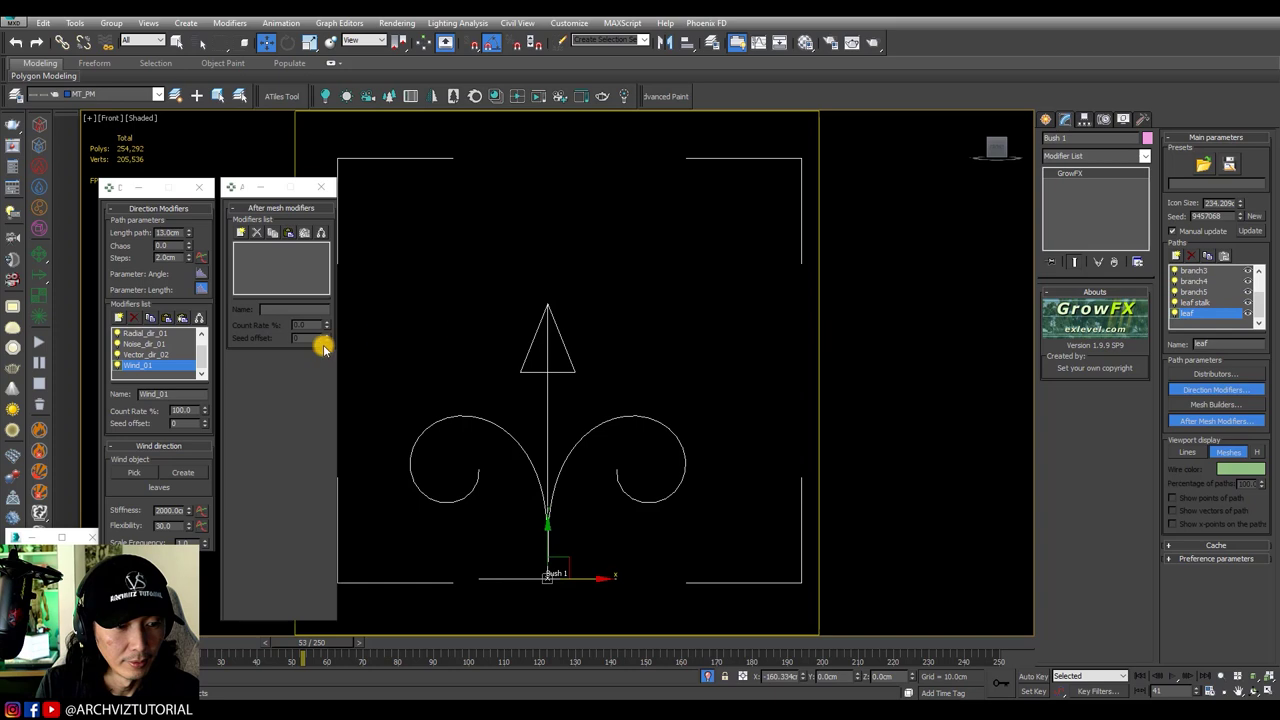
left_click(148, 317)
left_click(288, 233)
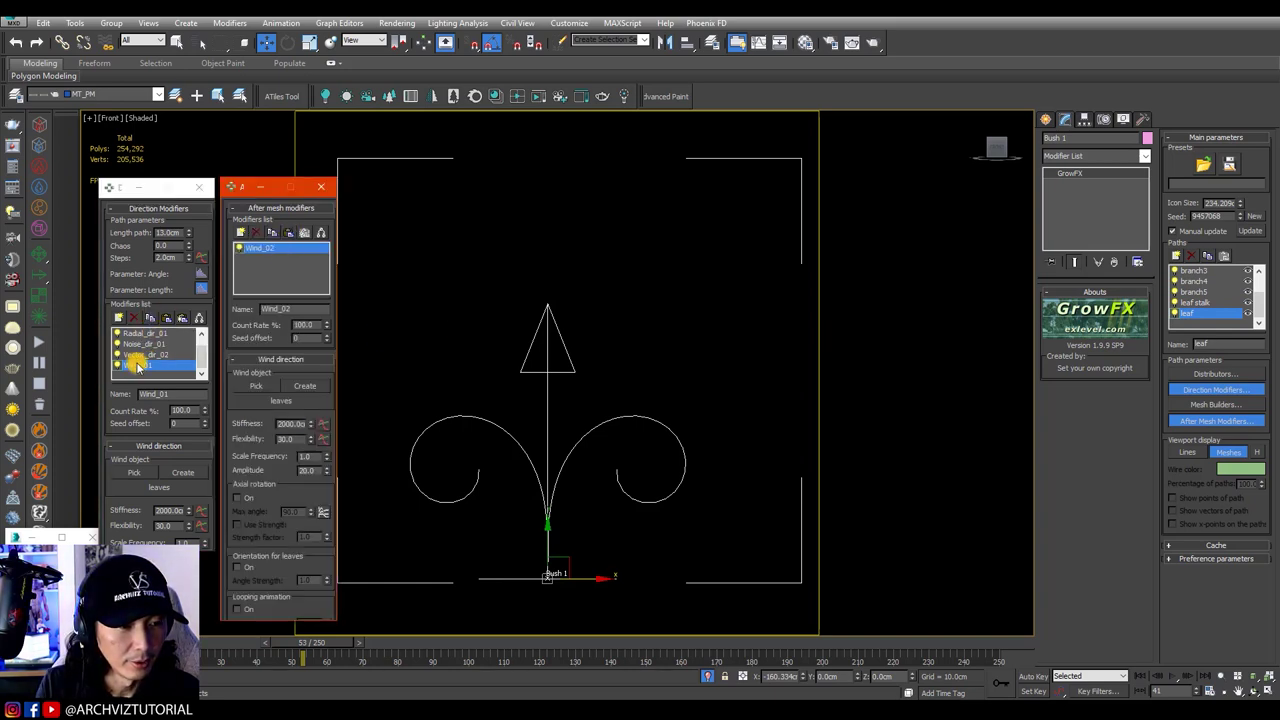
left_click(133, 318)
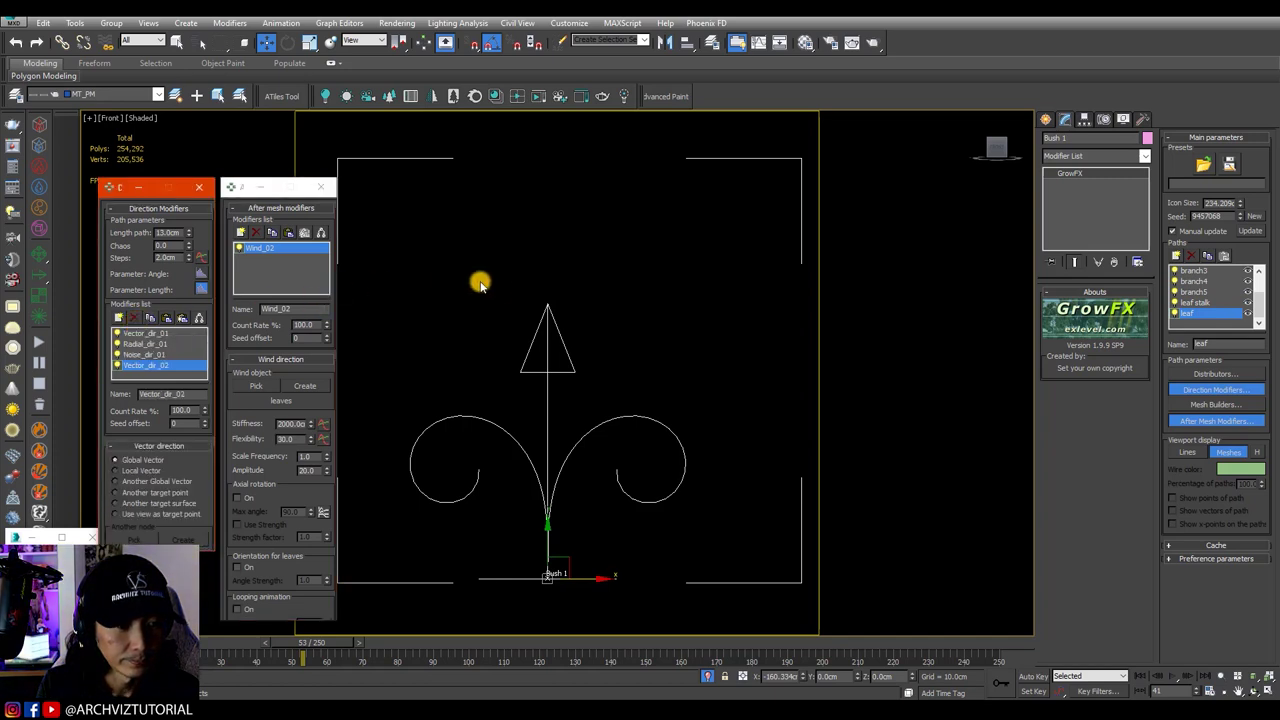
Step: Turn off manual update for the bush so its mesh rebuilds, and reselect the bush
left_click(1172, 236)
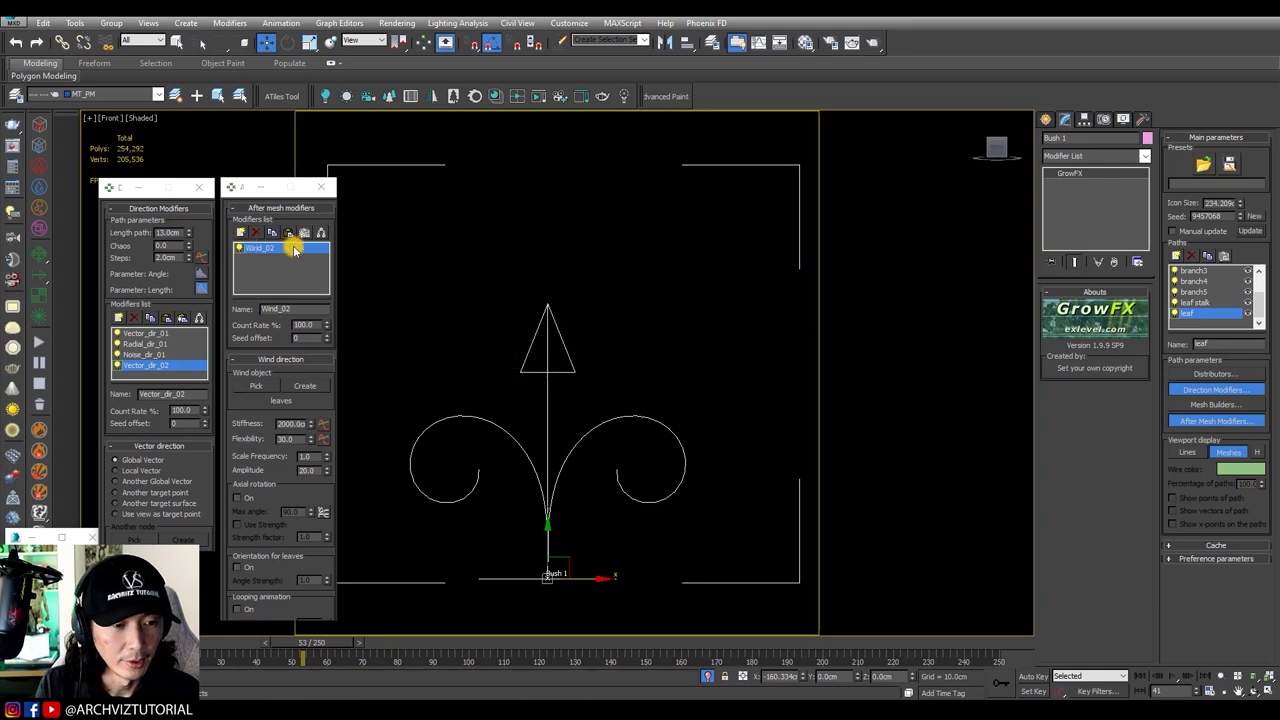
left_click(589, 257)
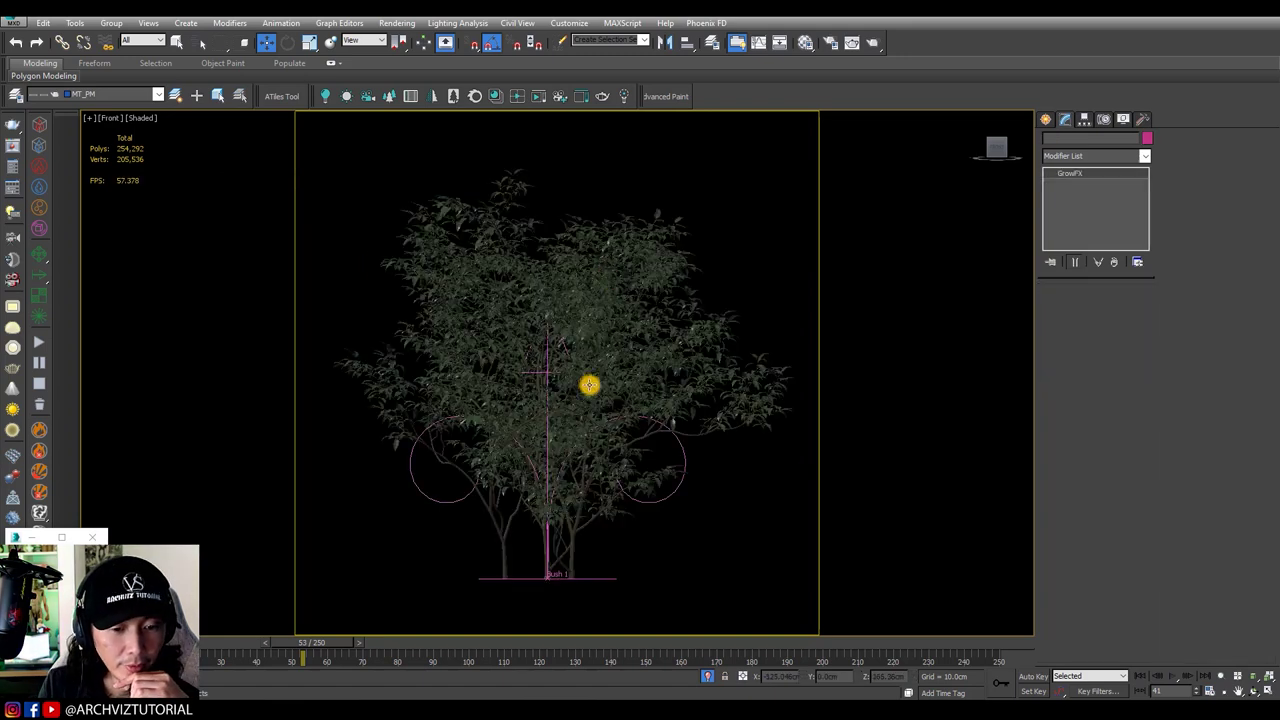
left_click(589, 385)
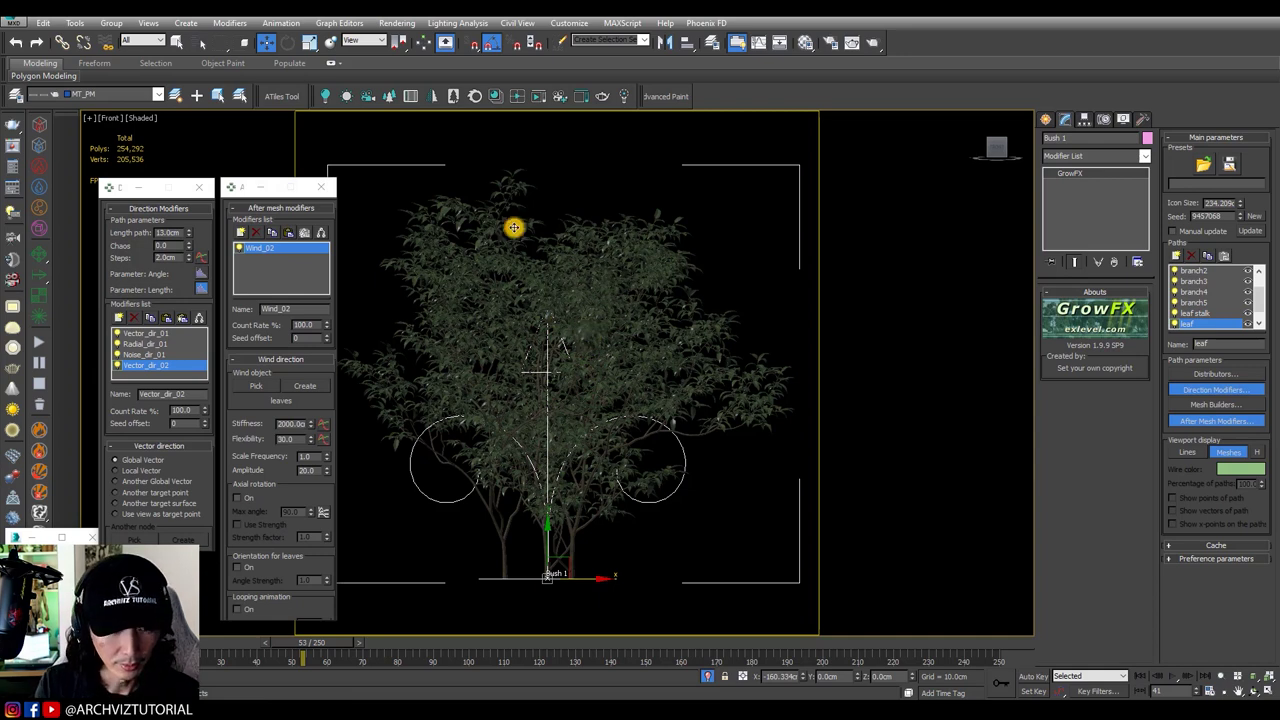
left_click(563, 162)
left_click(566, 290)
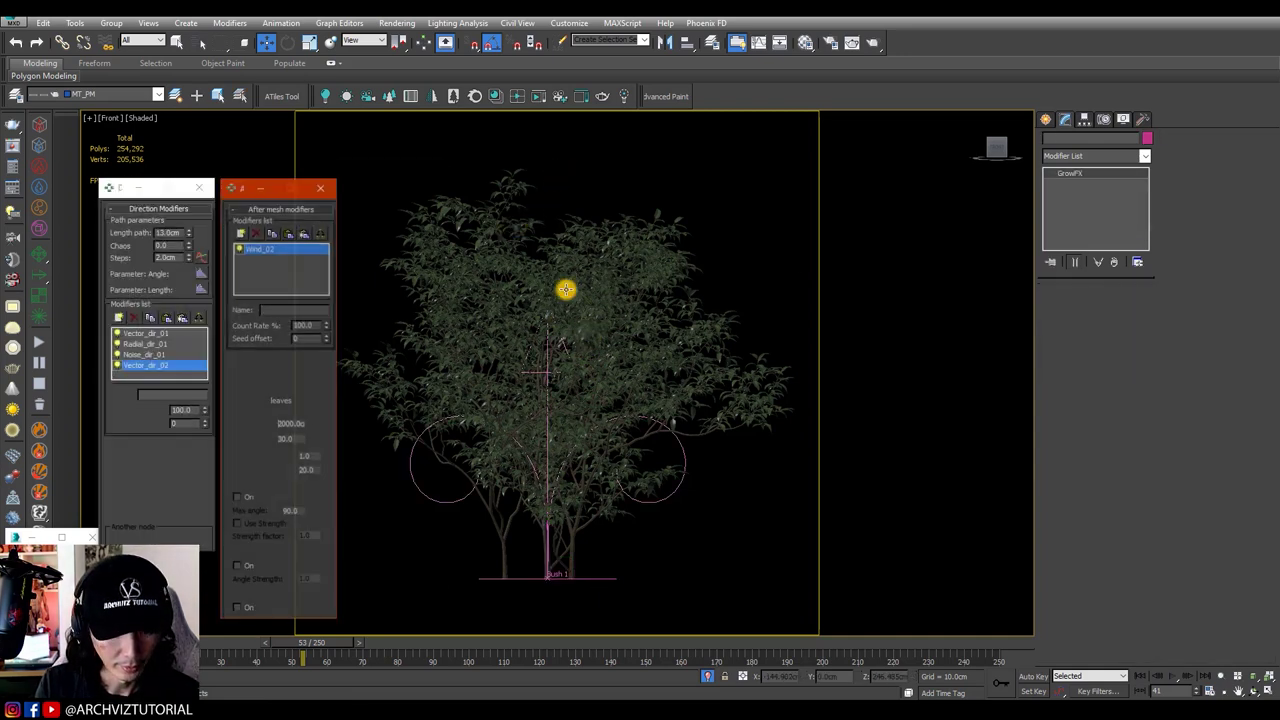
Step: Start a preview animation of the Front viewport, stop it partway to play the partial result, and close the player
key("shift+v")
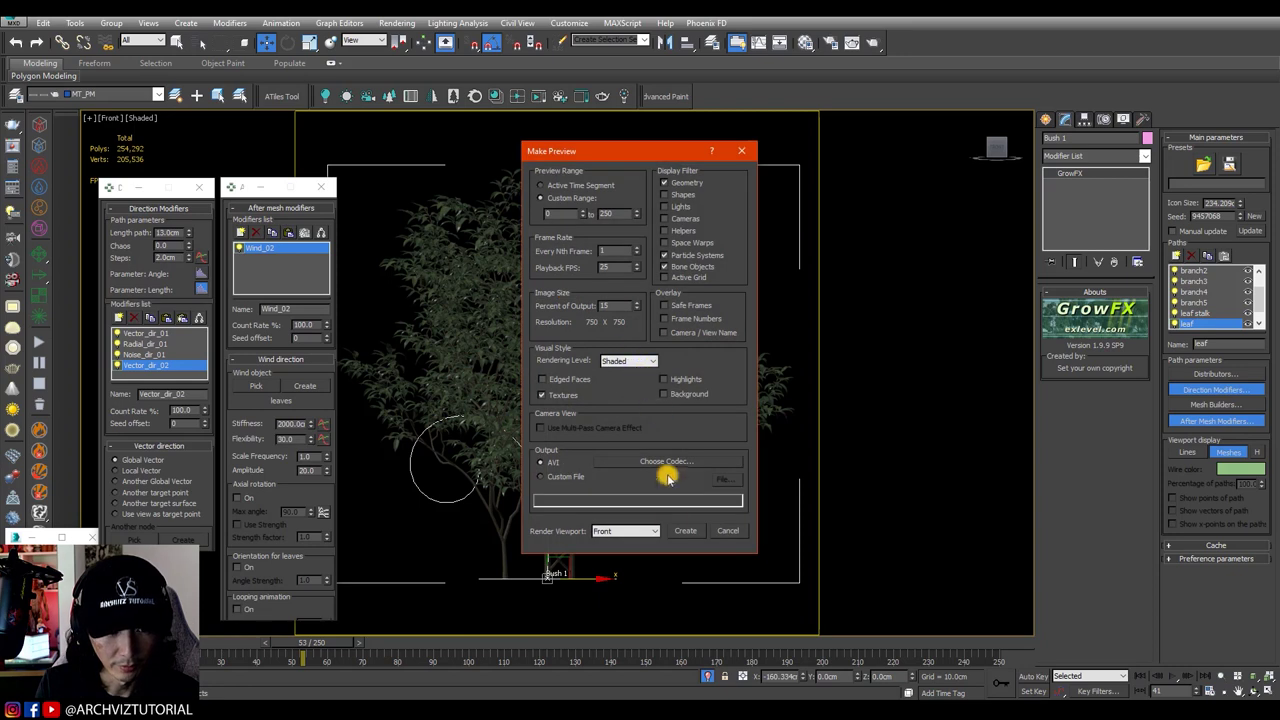
left_click(686, 531)
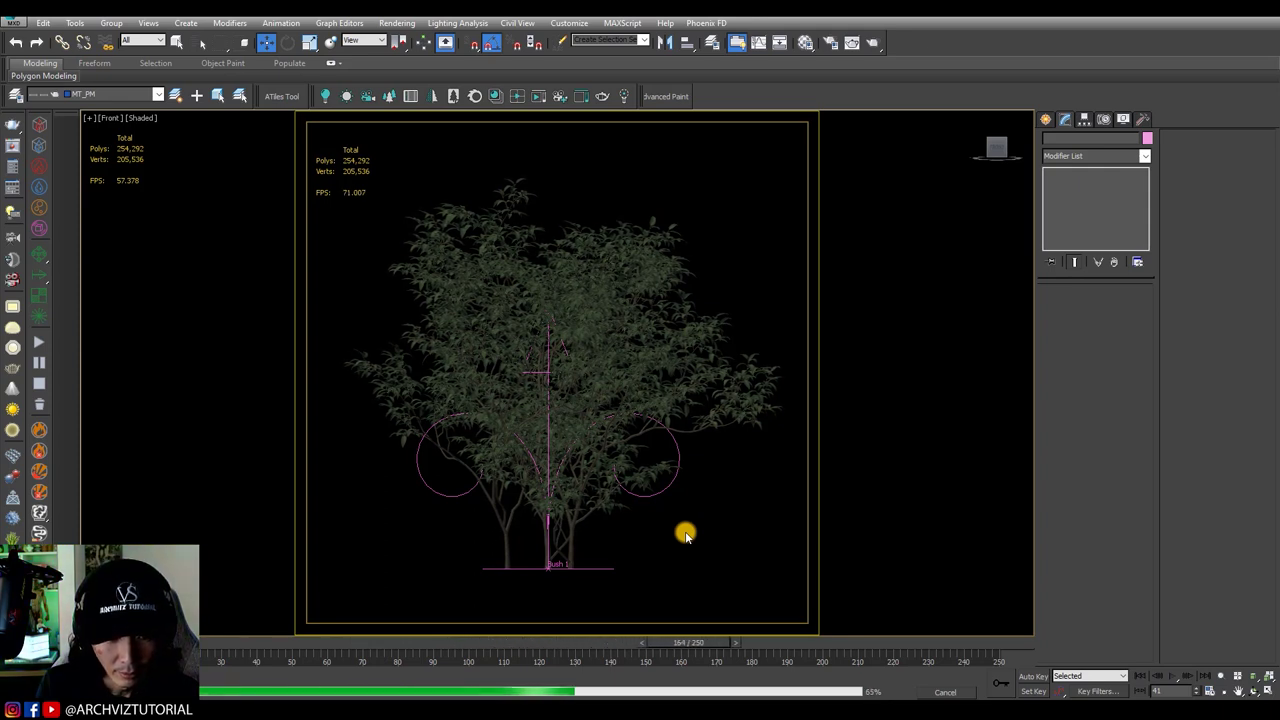
key("Escape")
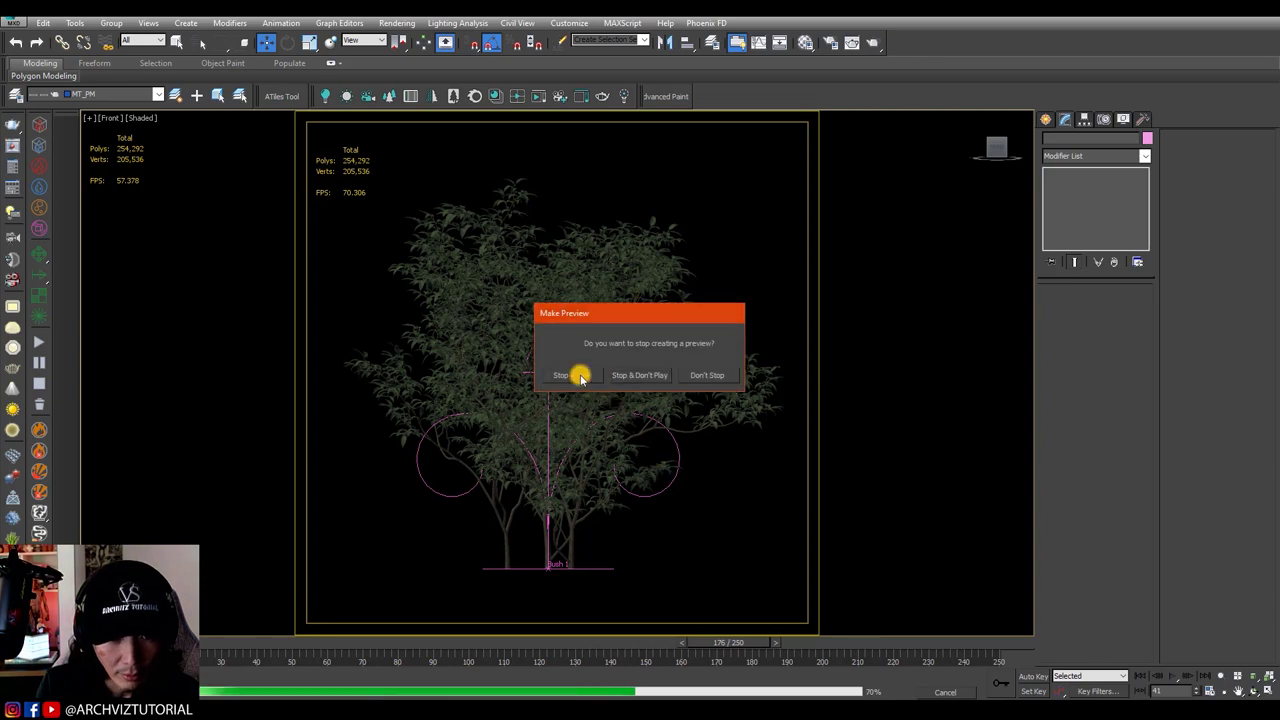
left_click(580, 375)
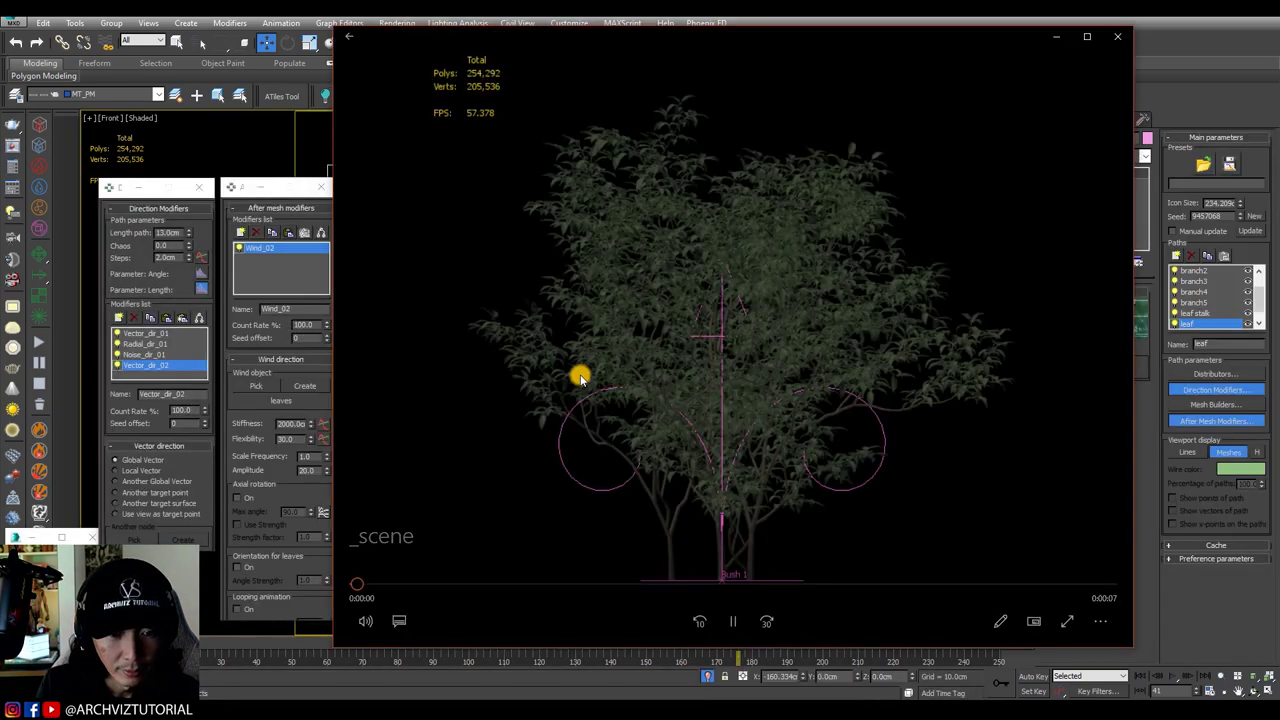
left_click(1117, 36)
Step: Check the leaf path's after mesh wind settings and the big branch and small branch wind objects, and return to the bush
scroll(1218, 318, "up", 2)
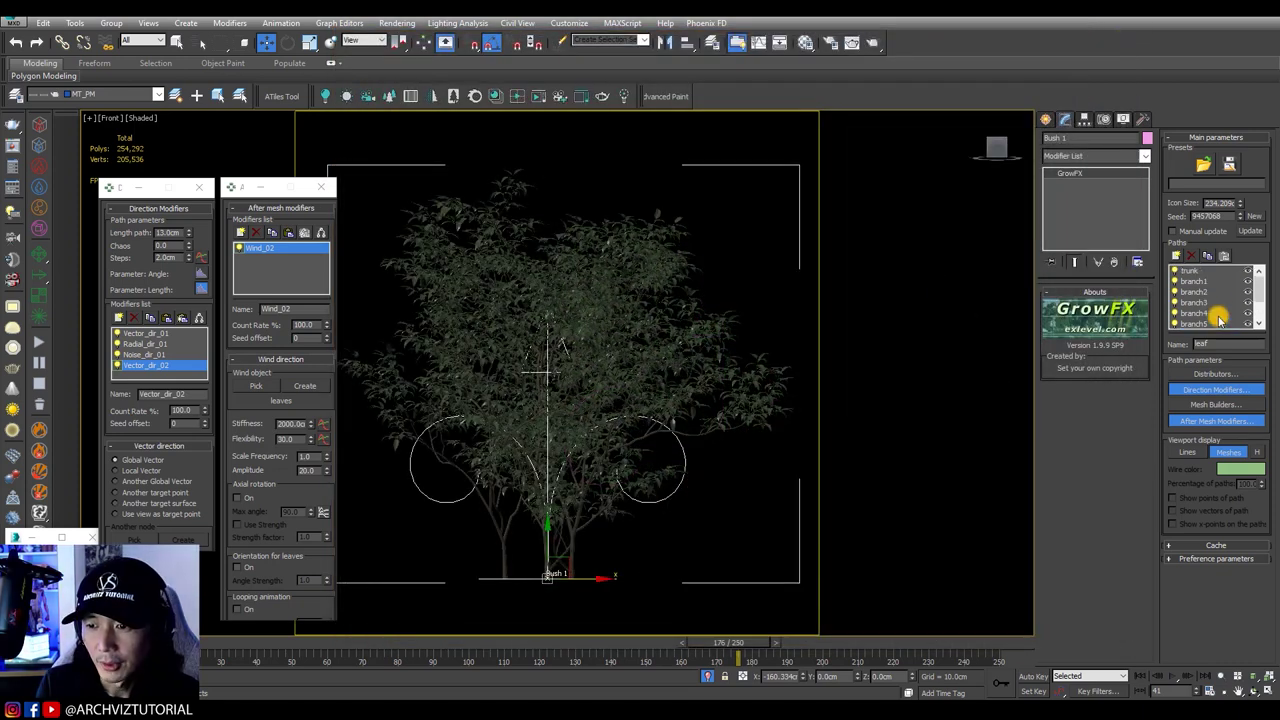
scroll(1212, 280, "down", 2)
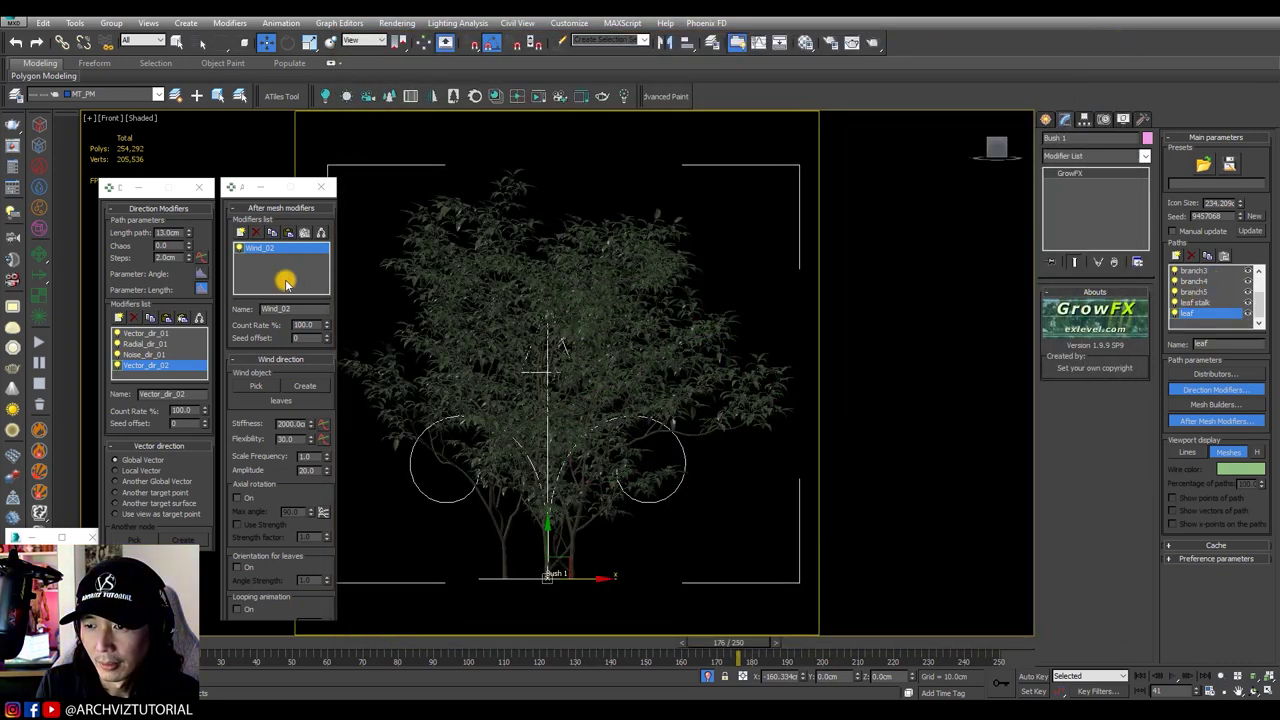
left_click_drag(252, 442, 251, 421)
scroll(480, 443, "down", 5)
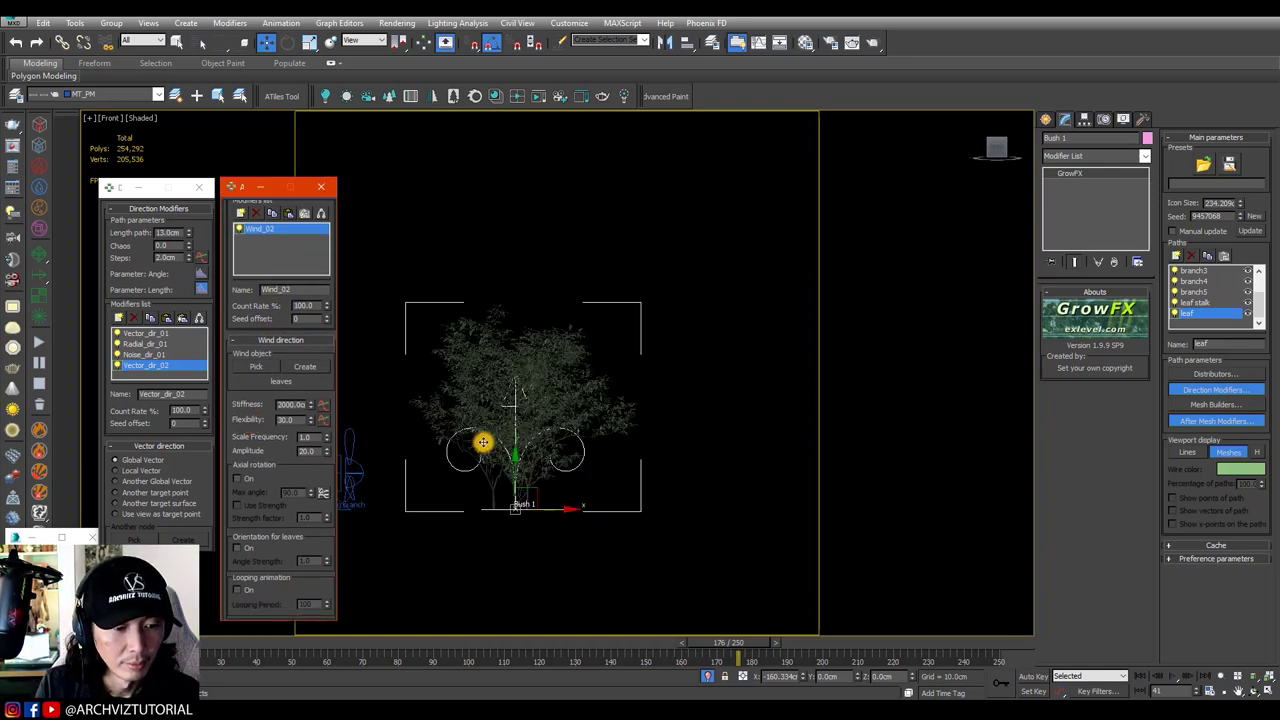
scroll(460, 462, "up", 3)
left_click(436, 476)
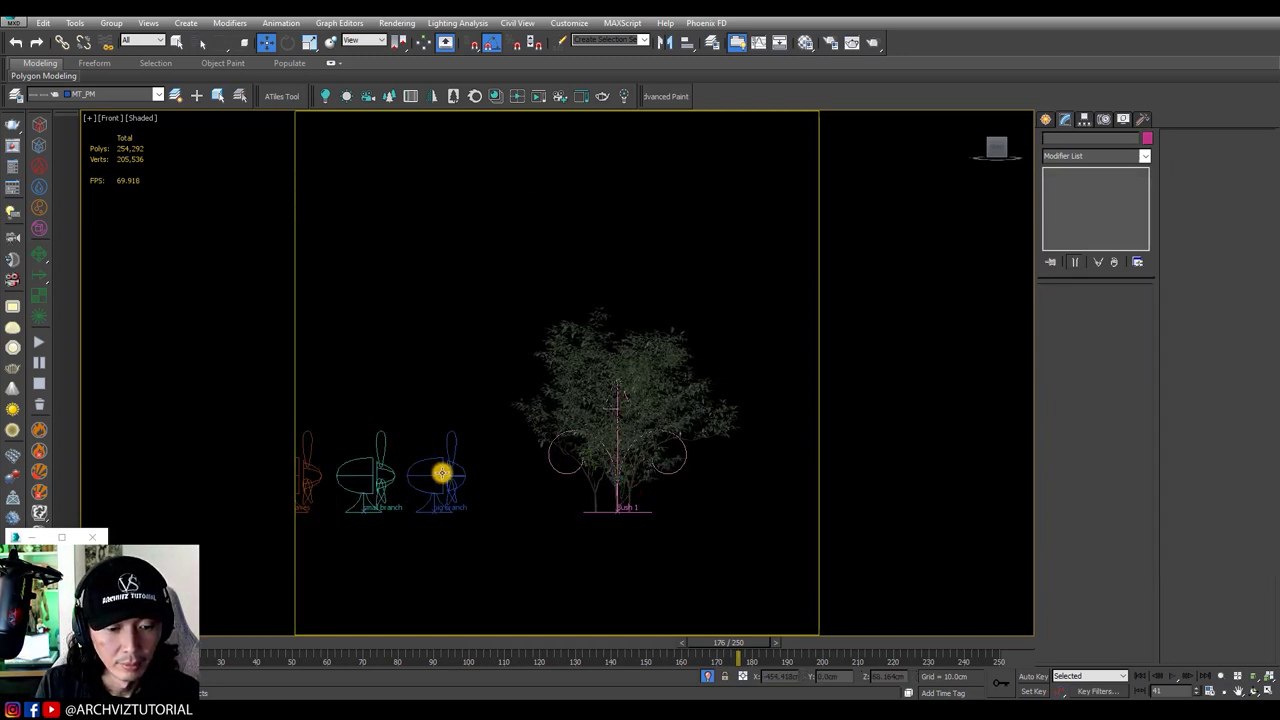
left_click(362, 473)
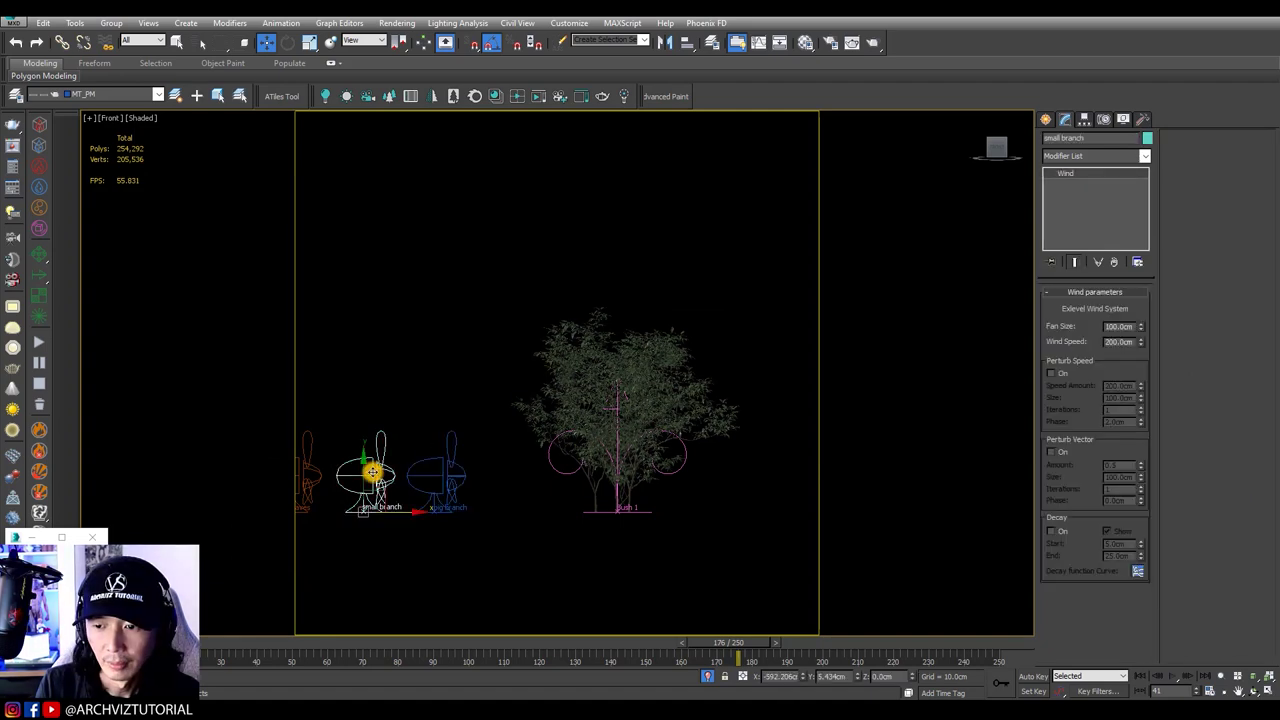
left_click(539, 463)
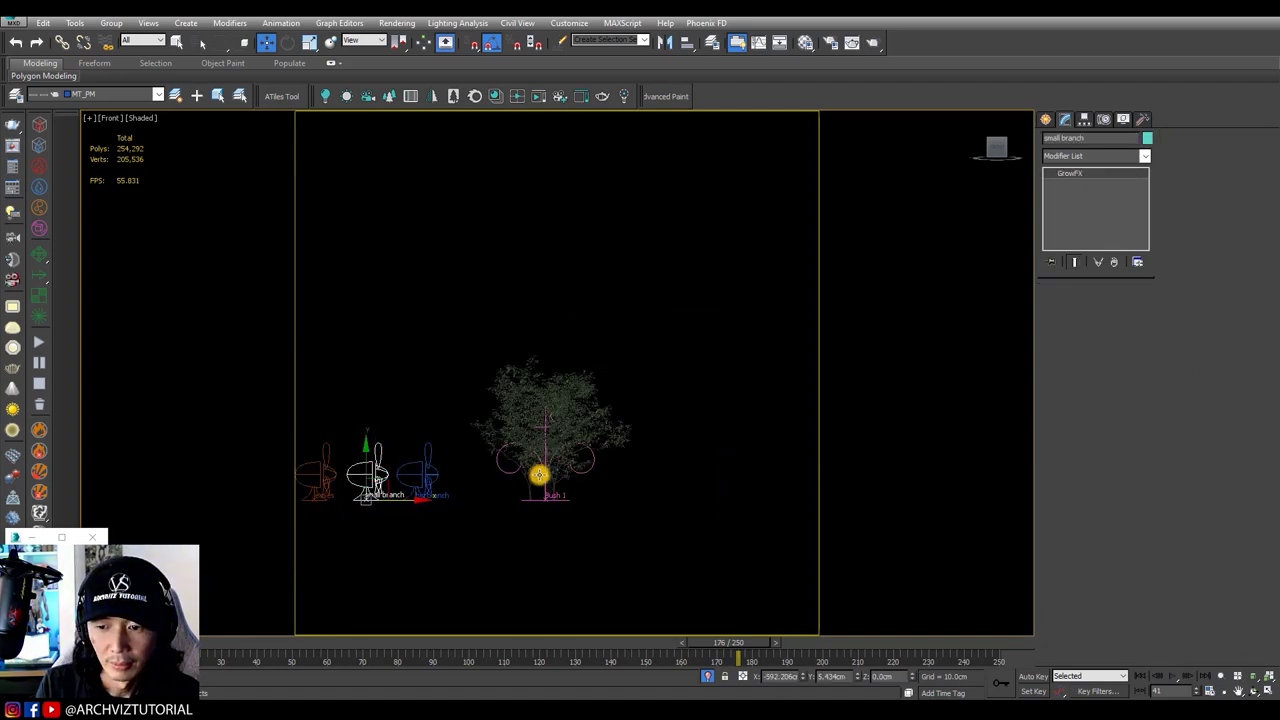
Step: Review the direction and after mesh modifiers of the branch, leaf stalk and leaf paths for correct wind placement
scroll(1263, 287, "up", 2)
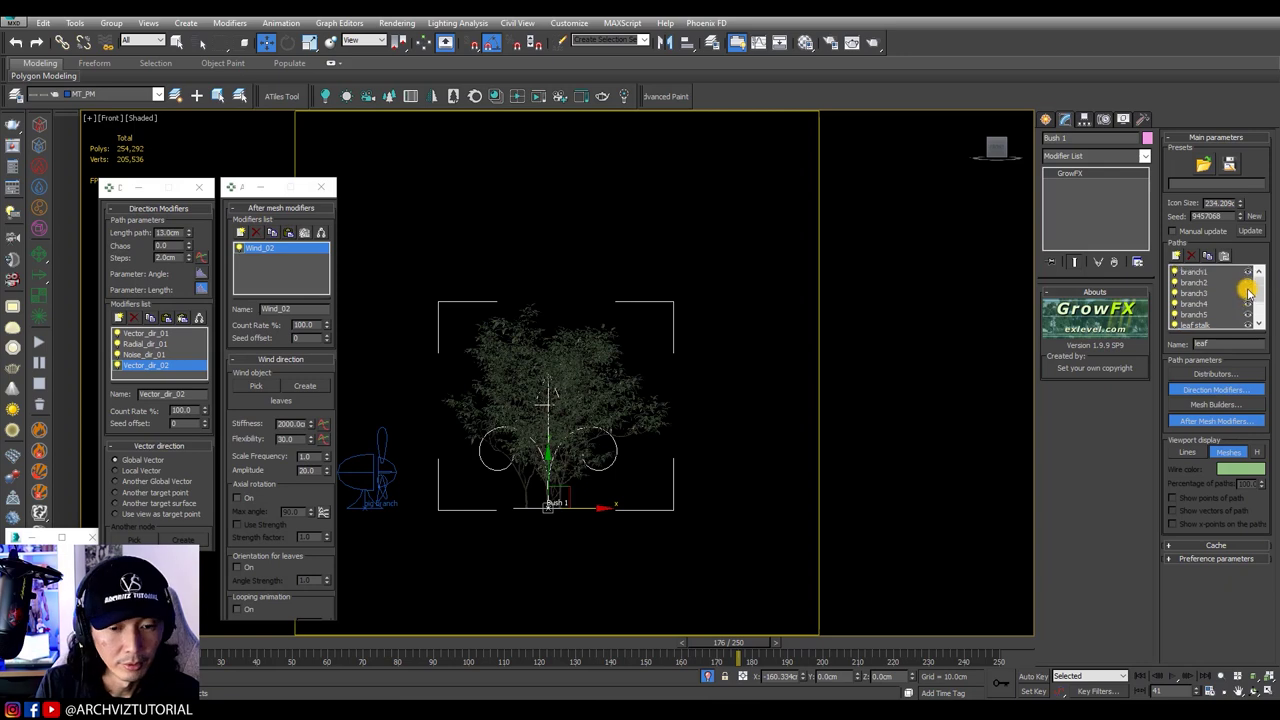
left_click(1190, 282)
scroll(172, 345, "down", 1)
left_click(1189, 291)
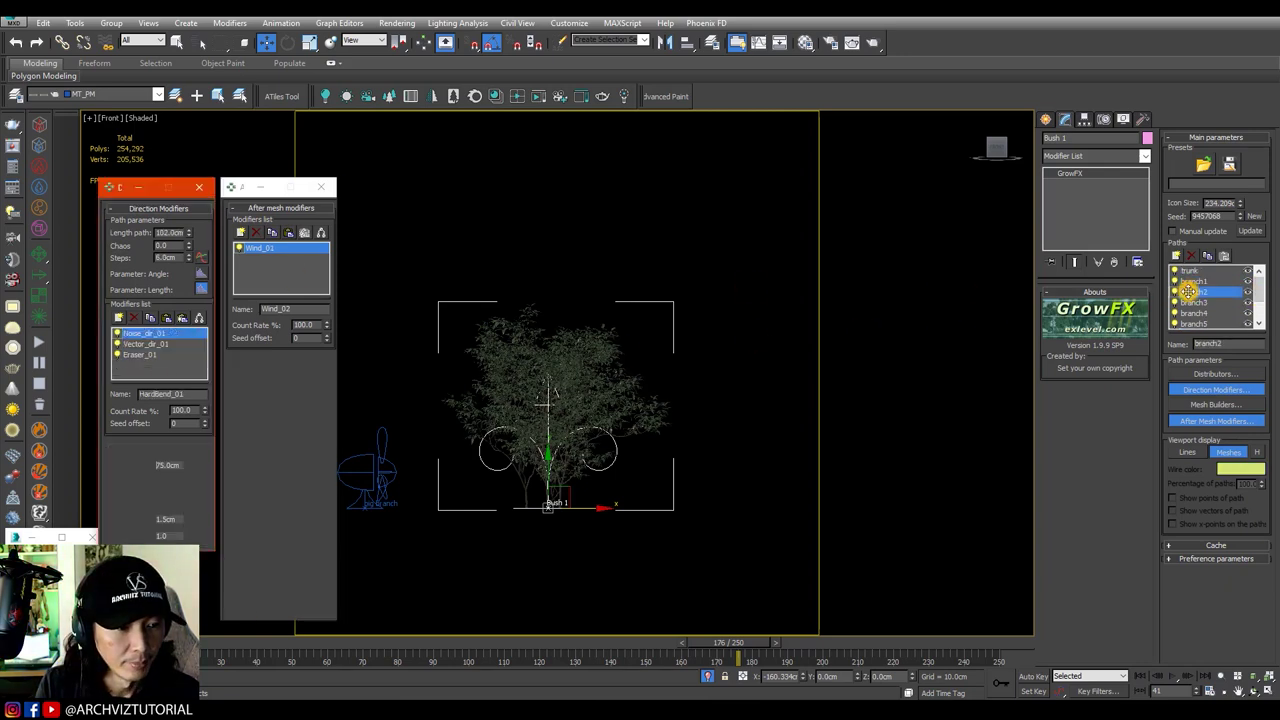
left_click(1189, 313)
left_click(1191, 322)
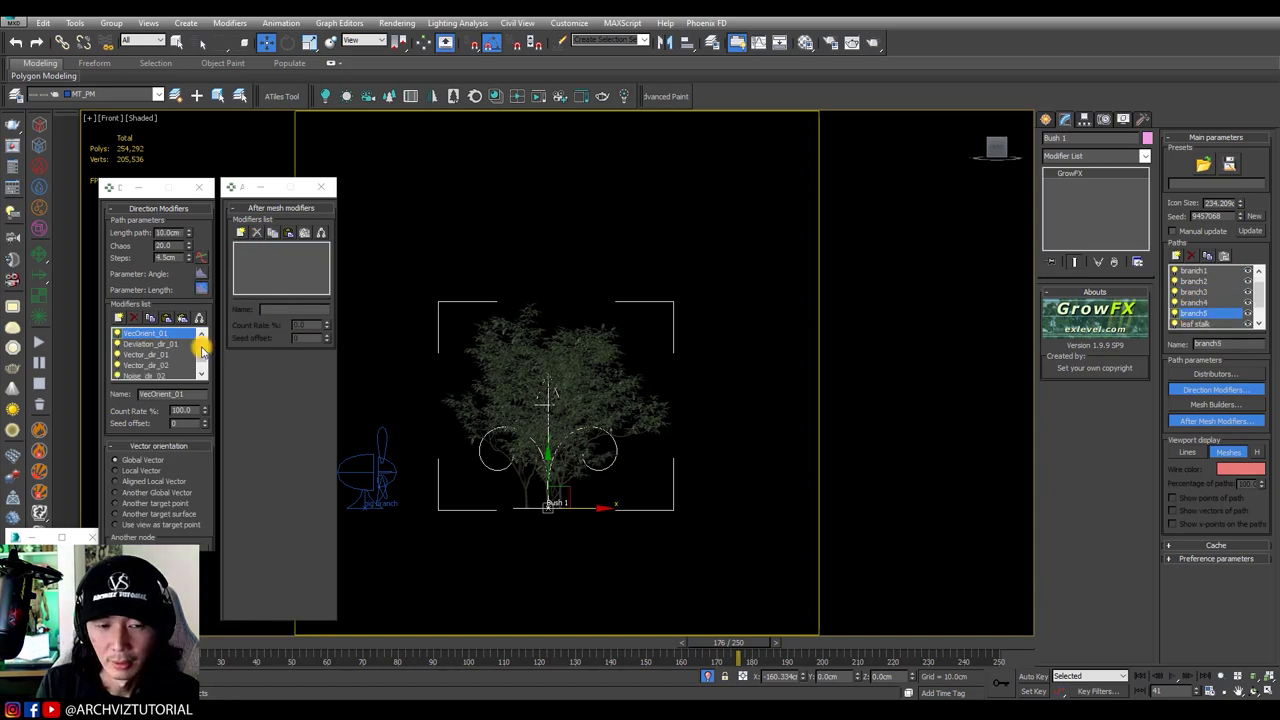
left_click(1199, 324)
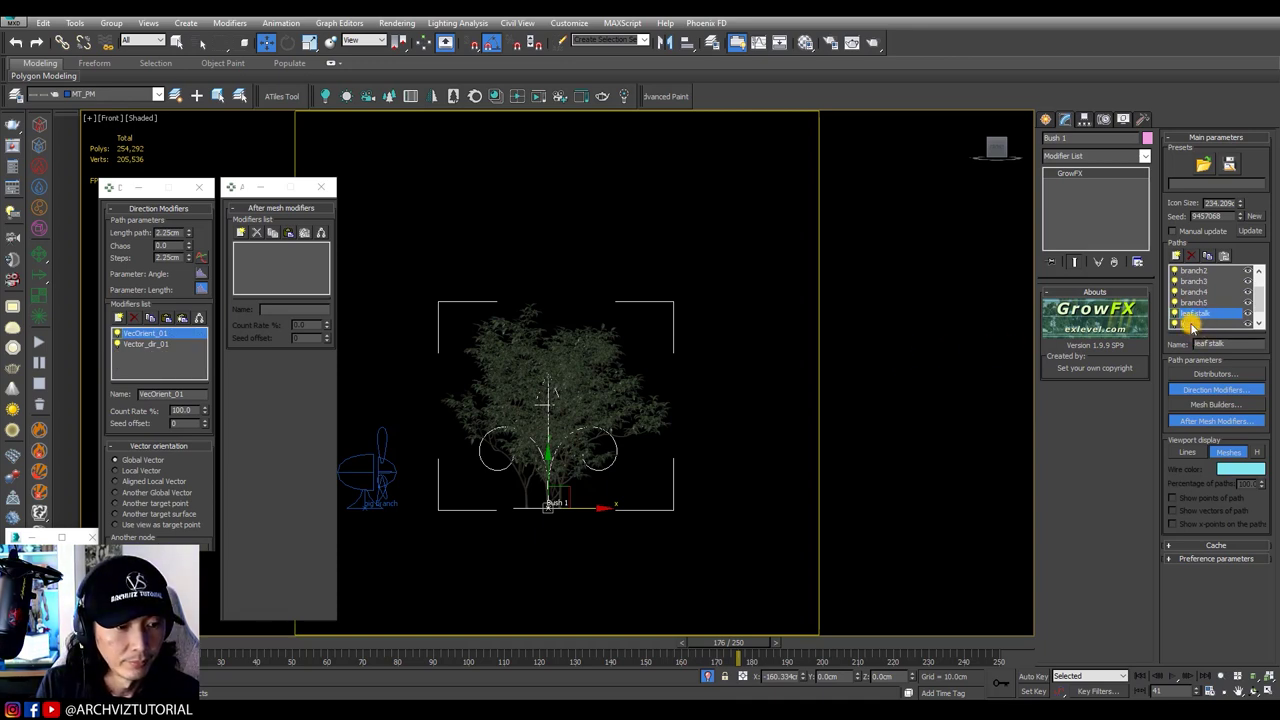
left_click(1191, 323)
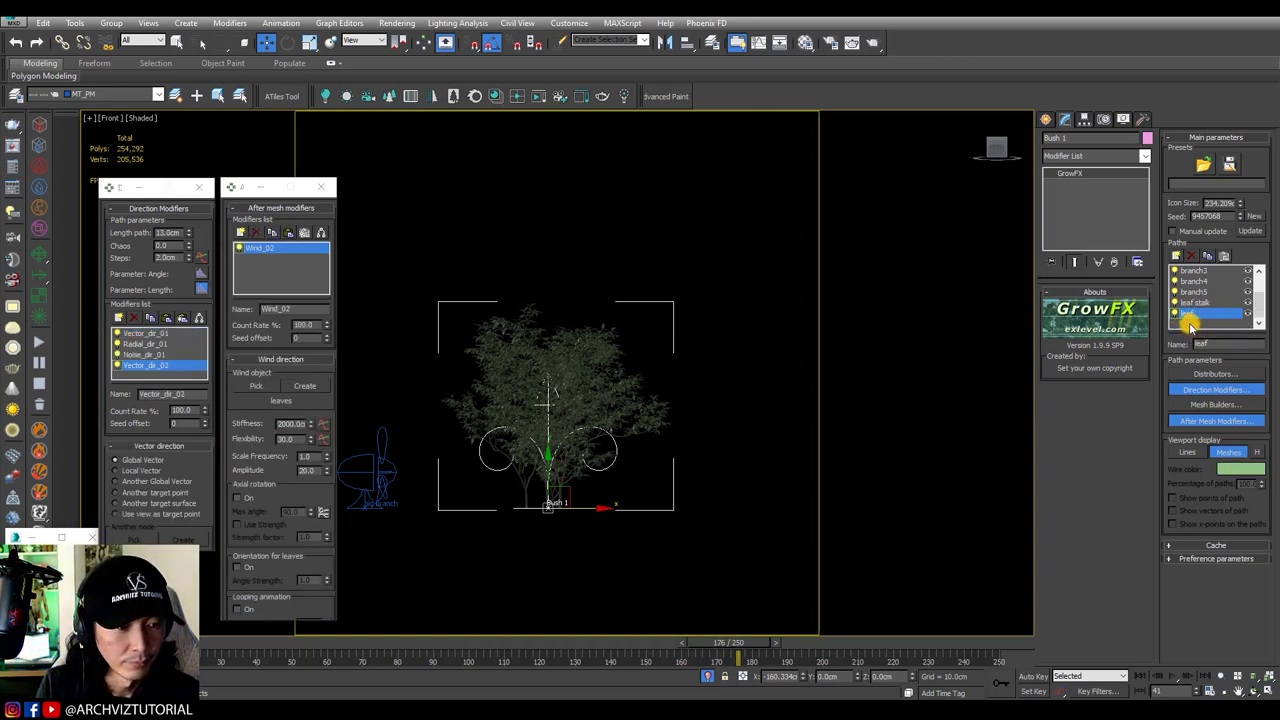
scroll(550, 429, "up", 3)
scroll(528, 443, "down", 3)
scroll(526, 442, "up", 3)
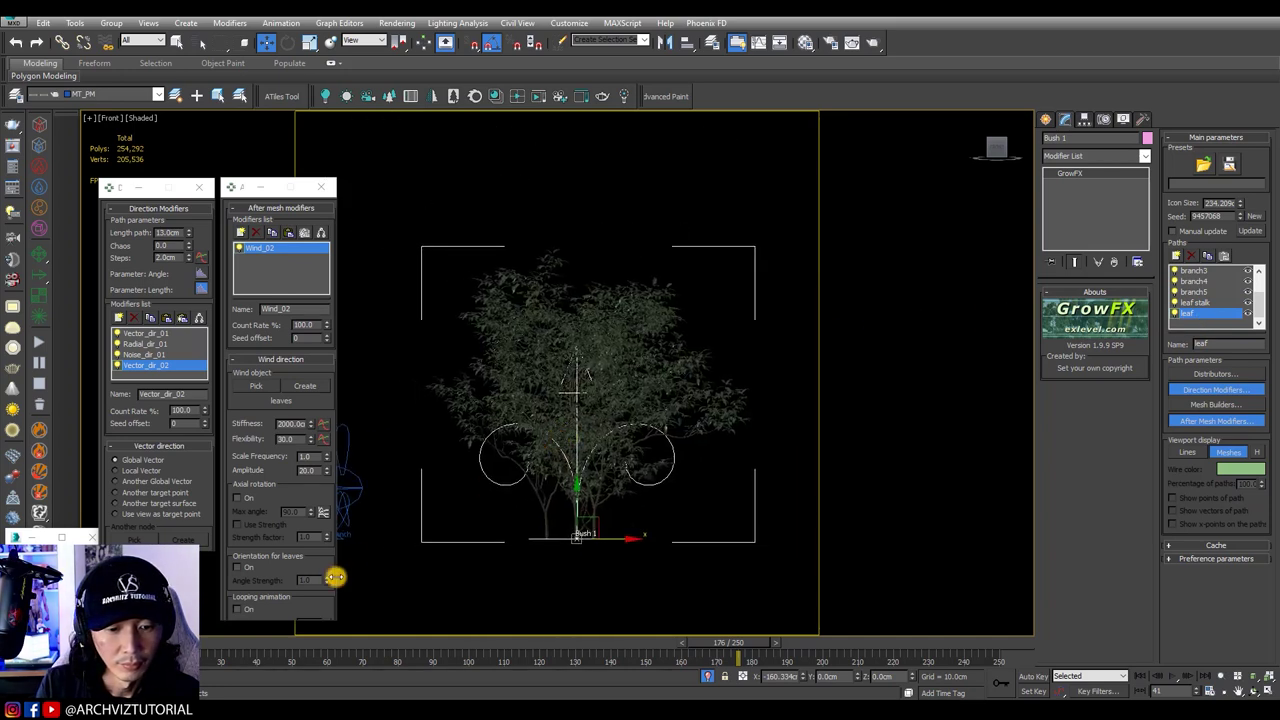
Step: Return the timeline to frame 0 and scrub to frame 15 to check how the bush rebuilds
left_click_drag(378, 637, 200, 622)
key("w")
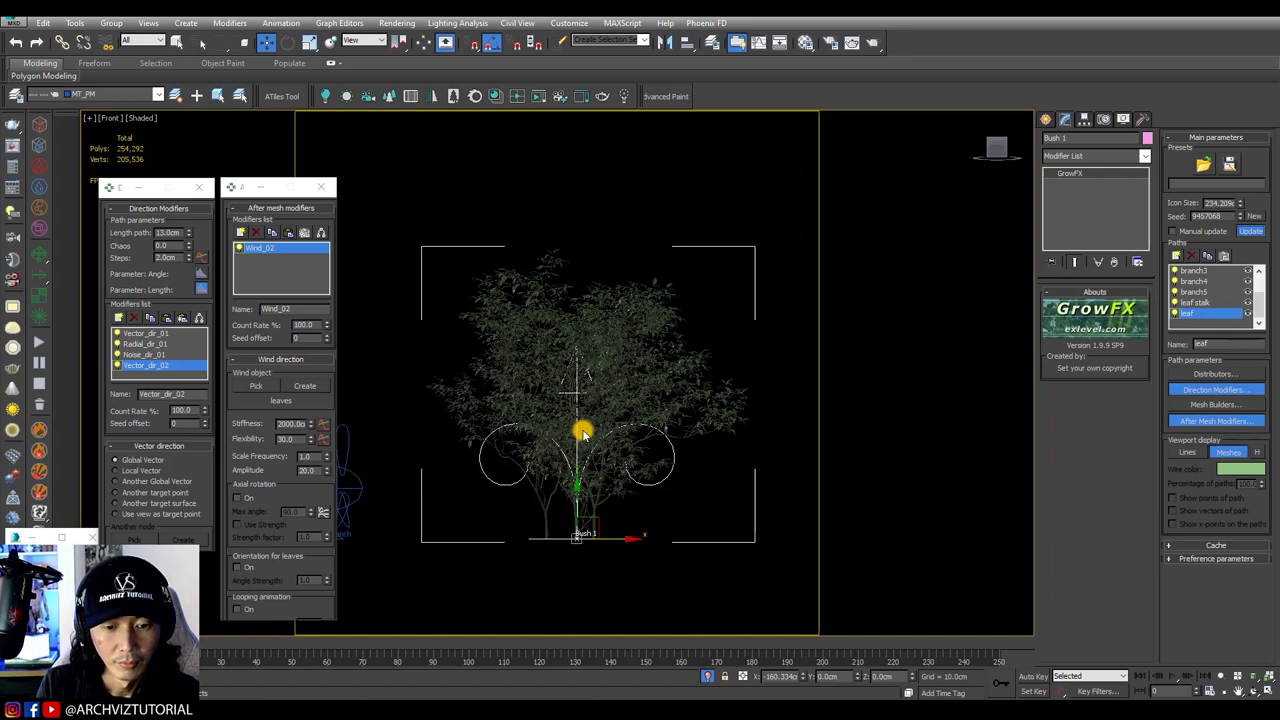
left_click(583, 433)
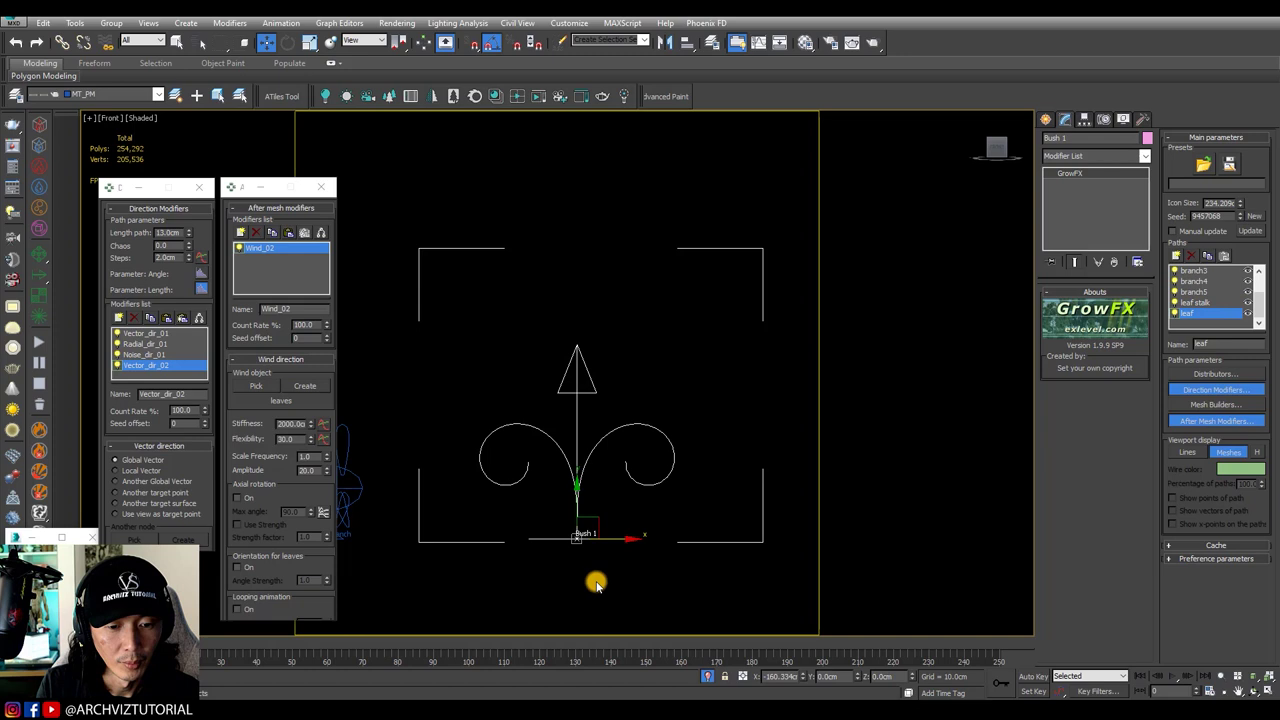
left_click_drag(330, 643, 215, 643)
scroll(601, 455, "up", 3)
middle_click_drag(601, 455, 572, 465)
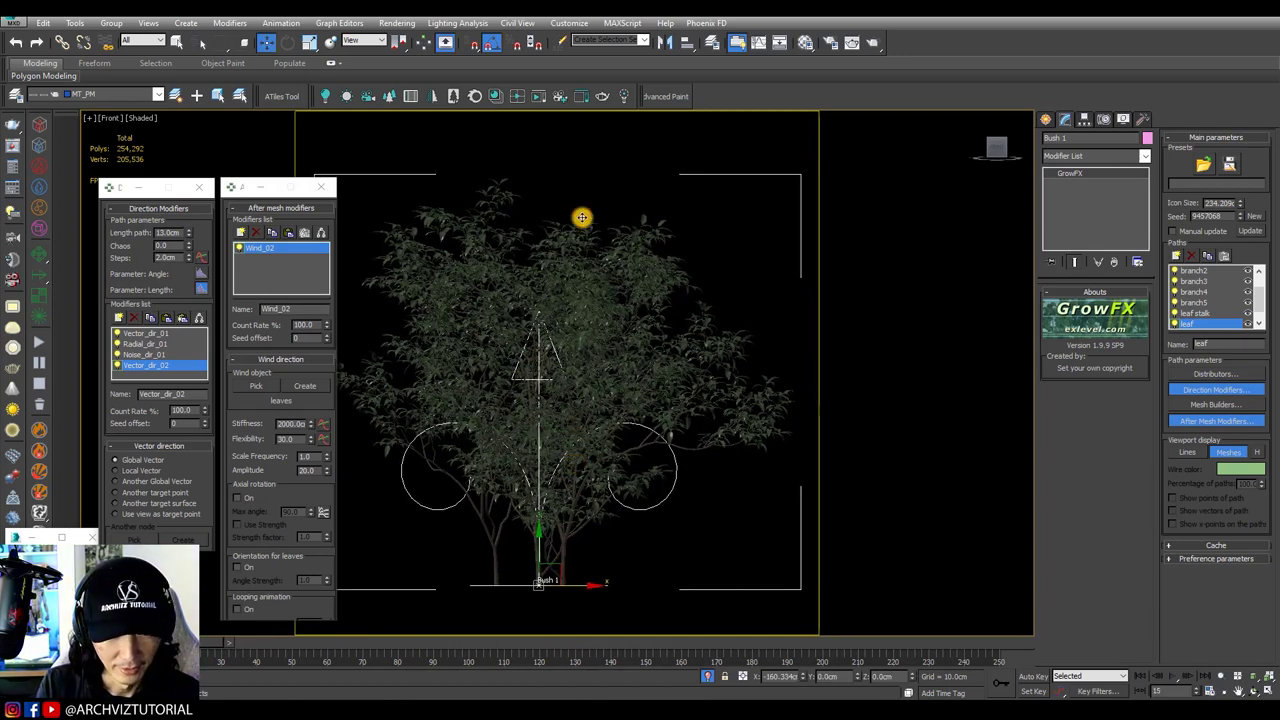
Step: Create a shaded AVI preview of the Front viewport for frames 0 to 250 and replay it to check the wind movement
key("shift+v")
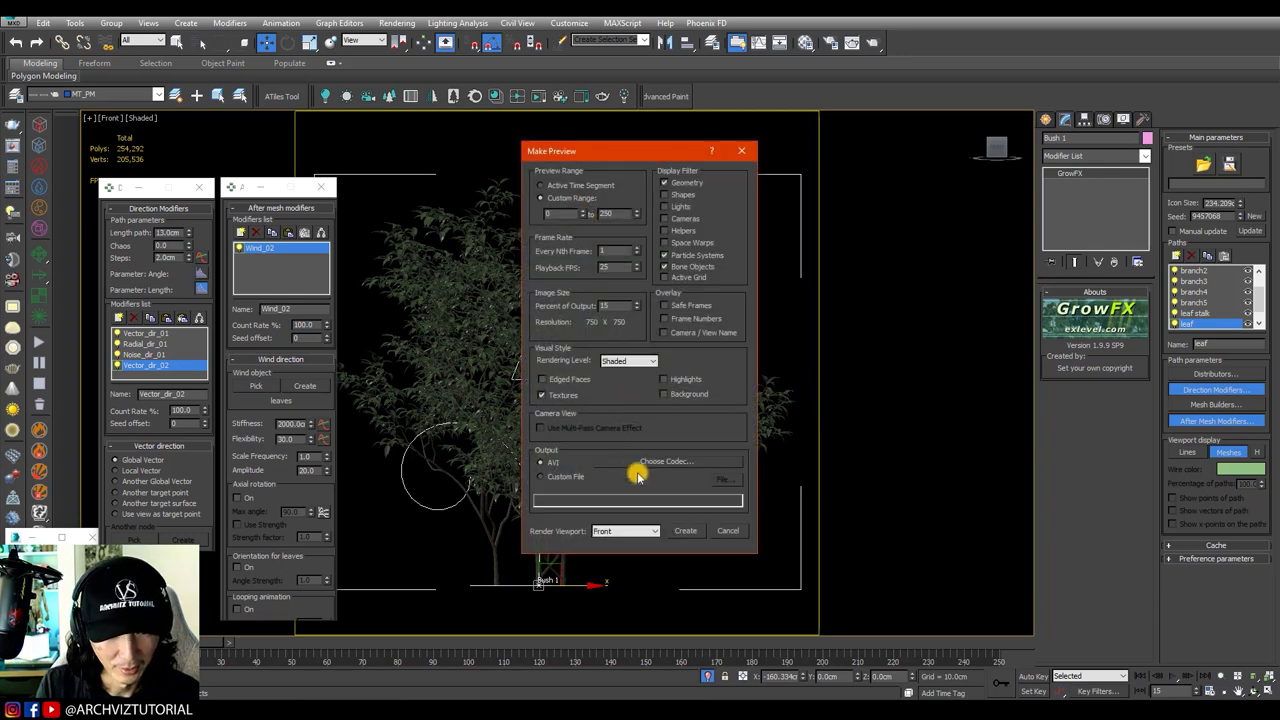
left_click(690, 531)
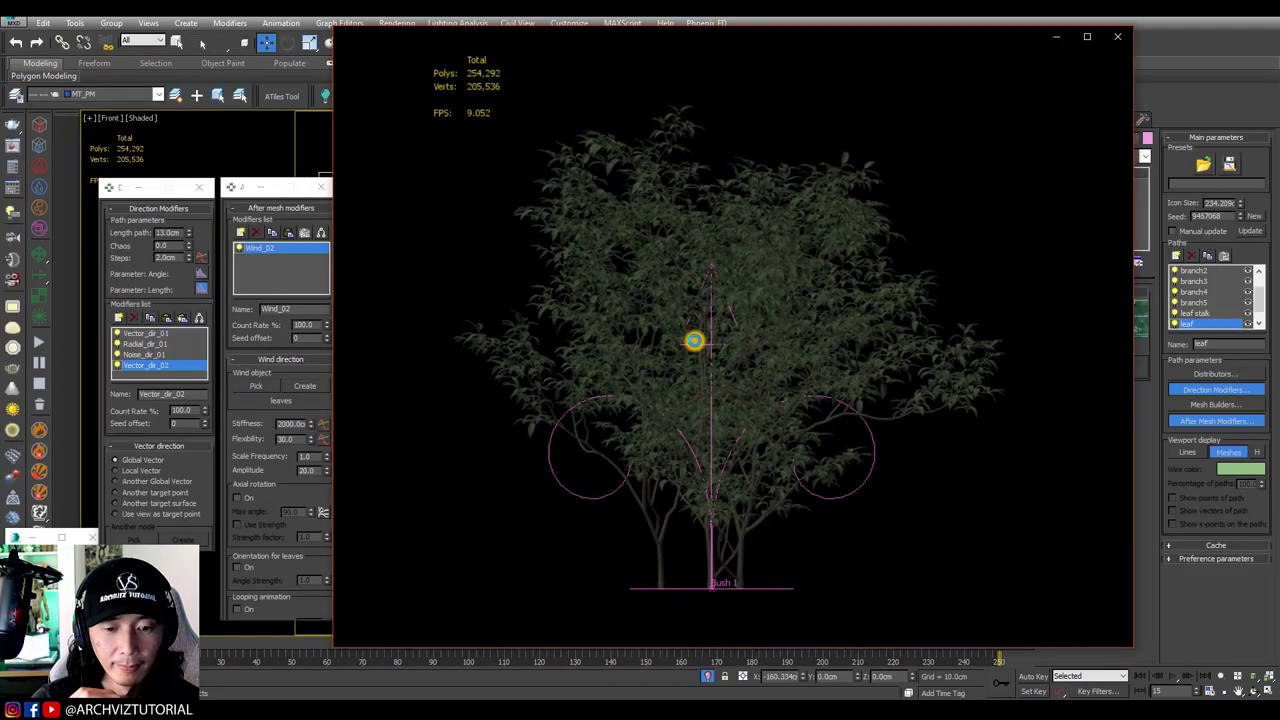
mouse_move(691, 329)
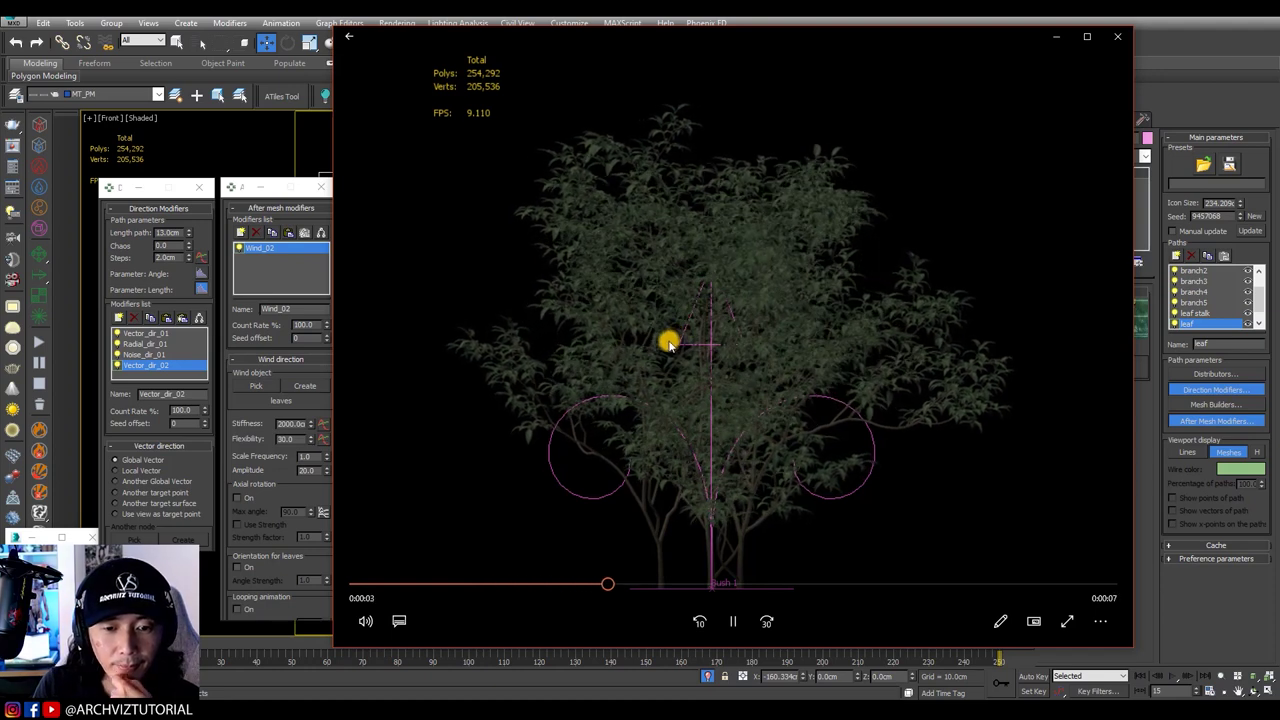
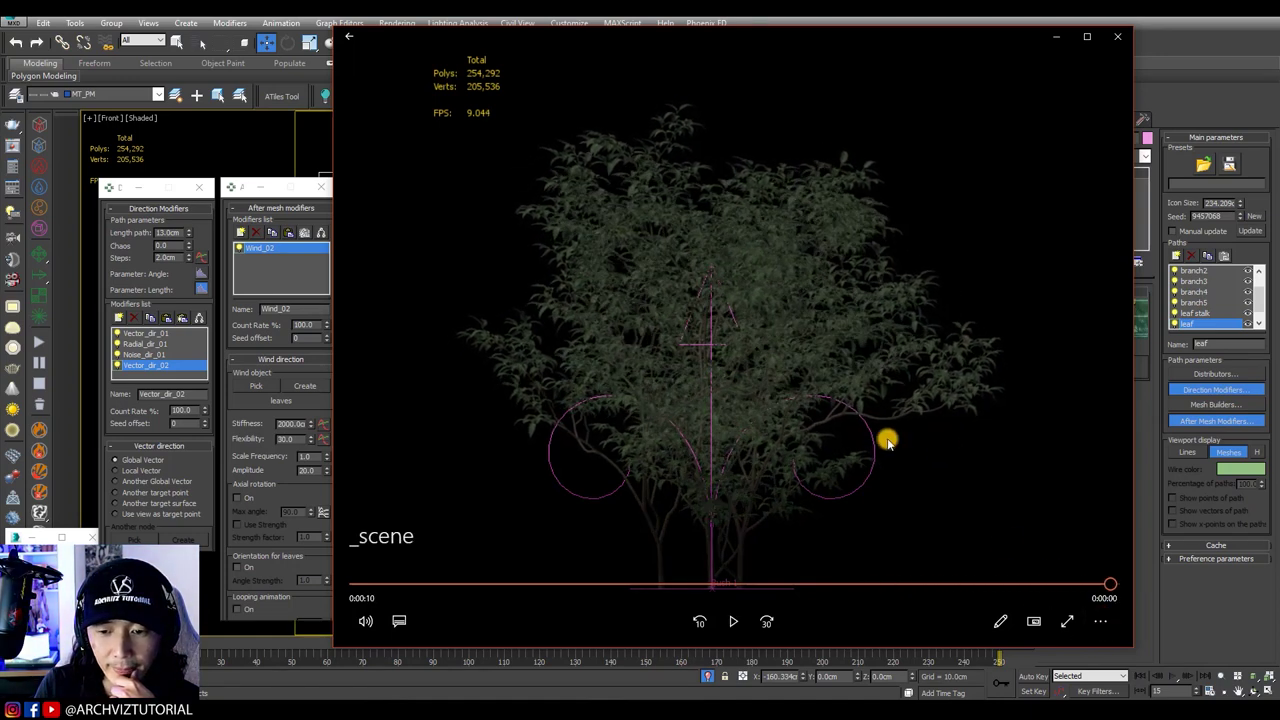
left_click(1100, 621)
left_click(1062, 549)
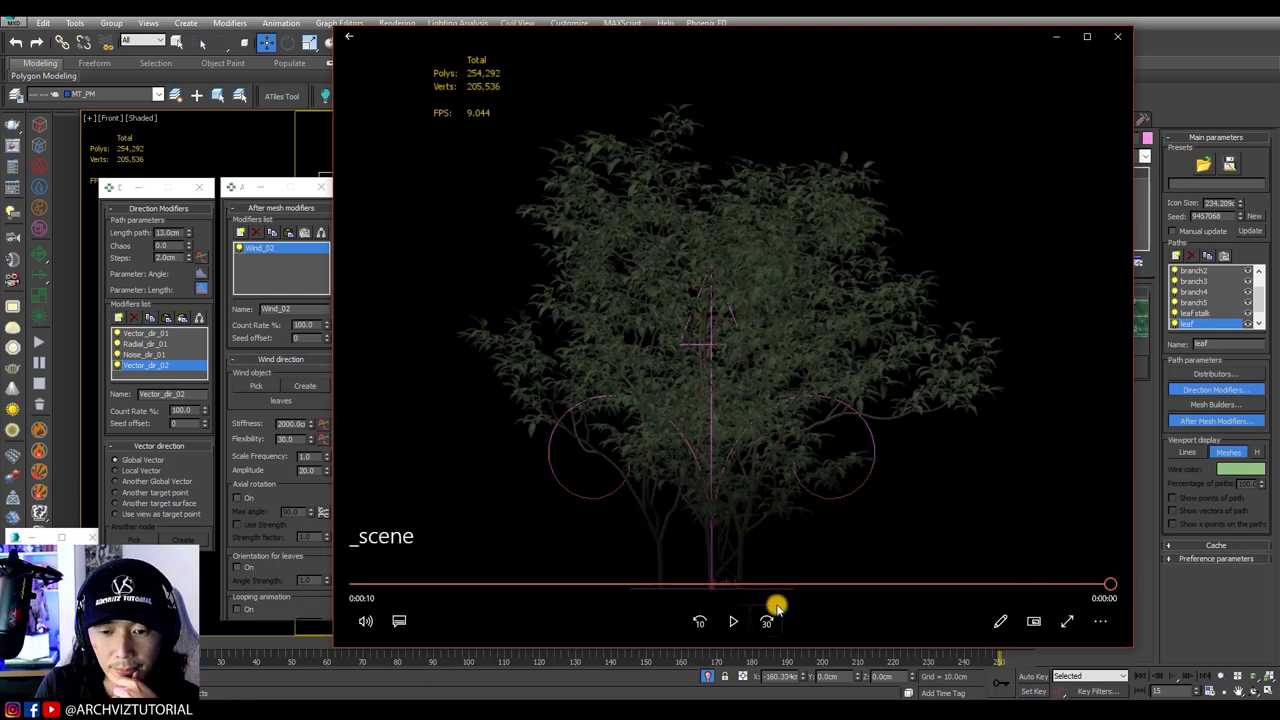
left_click(735, 619)
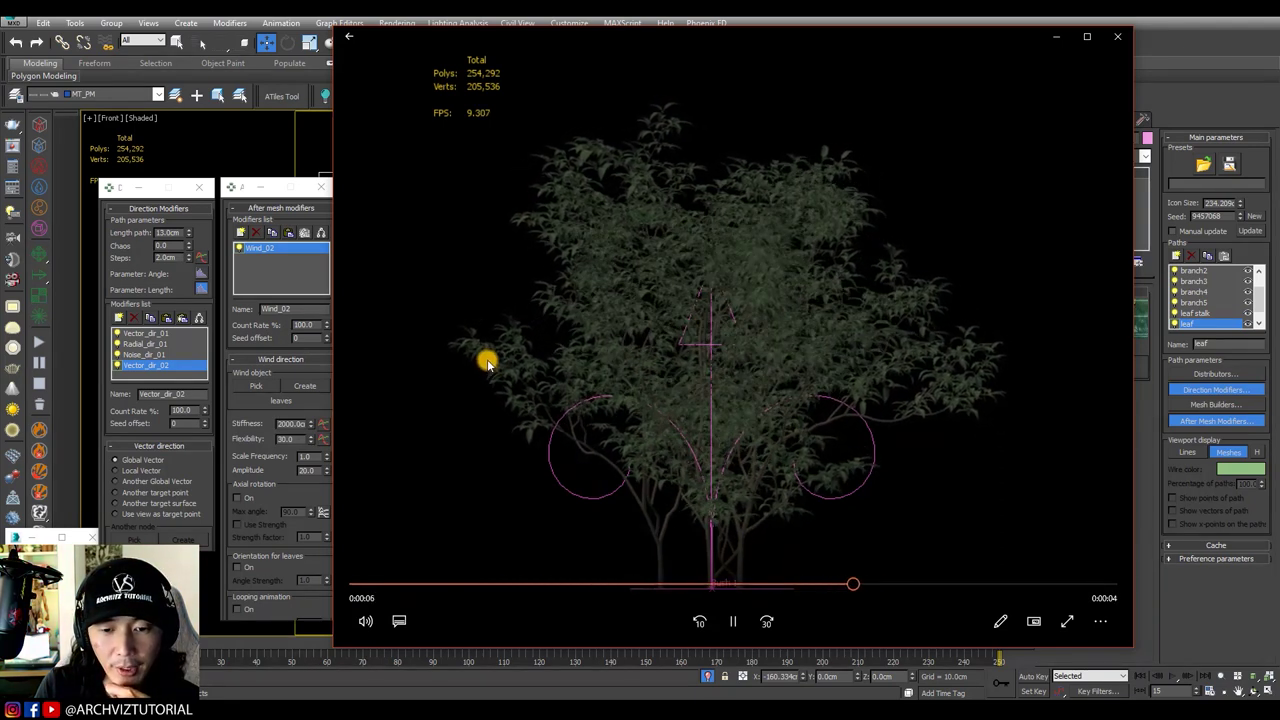
Step: Close the preview and set the leaf path's Wind_02 modifier to stiffness 1000 and flexibility 80
left_click(1120, 44)
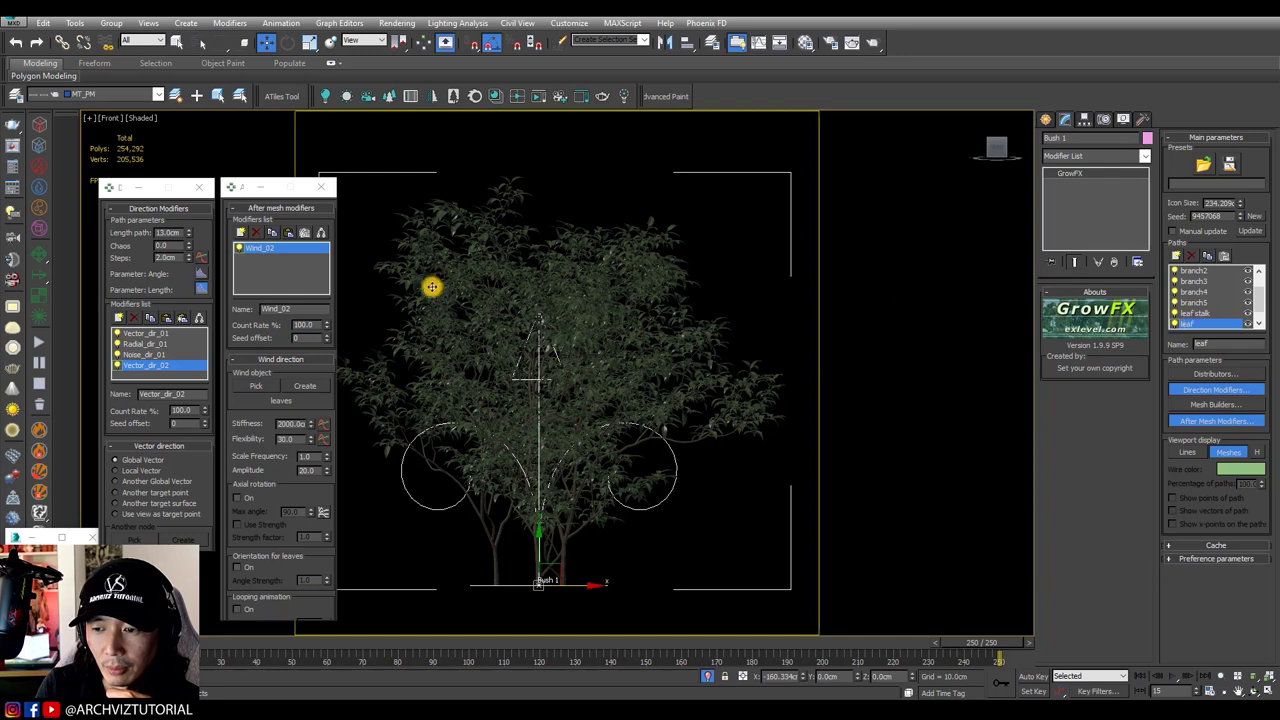
left_click(252, 345)
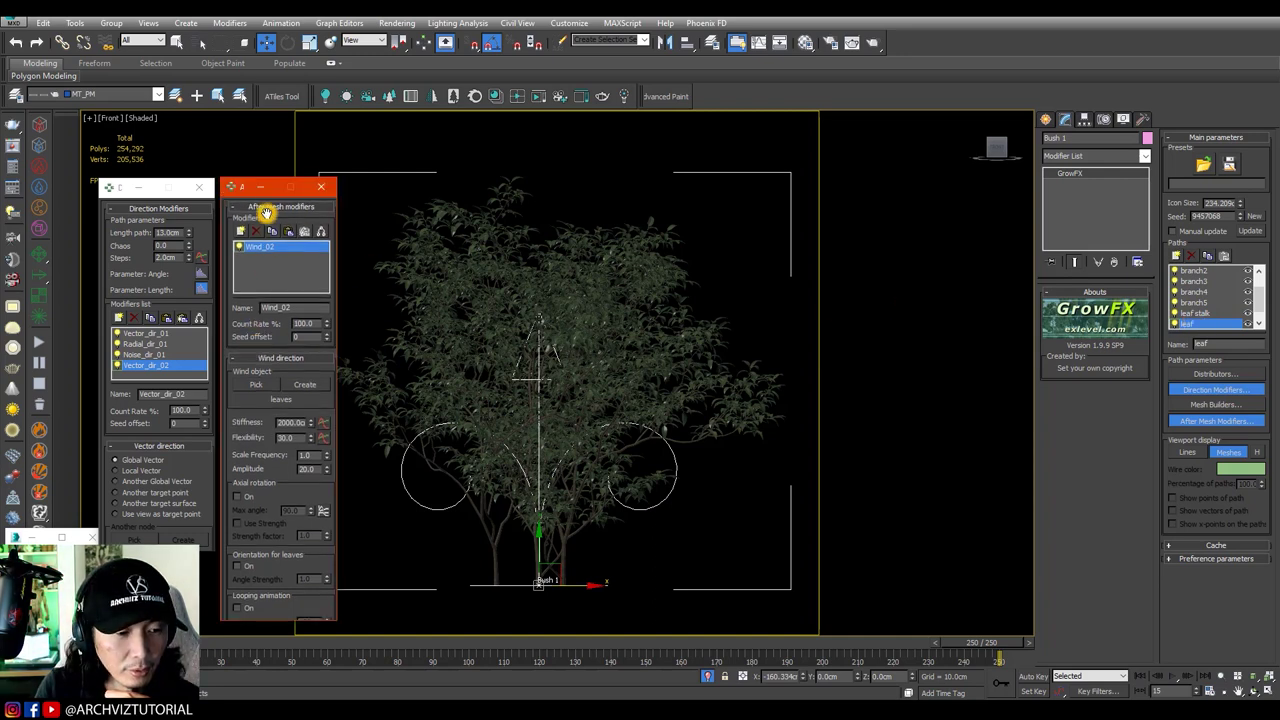
left_click_drag(246, 322, 247, 318)
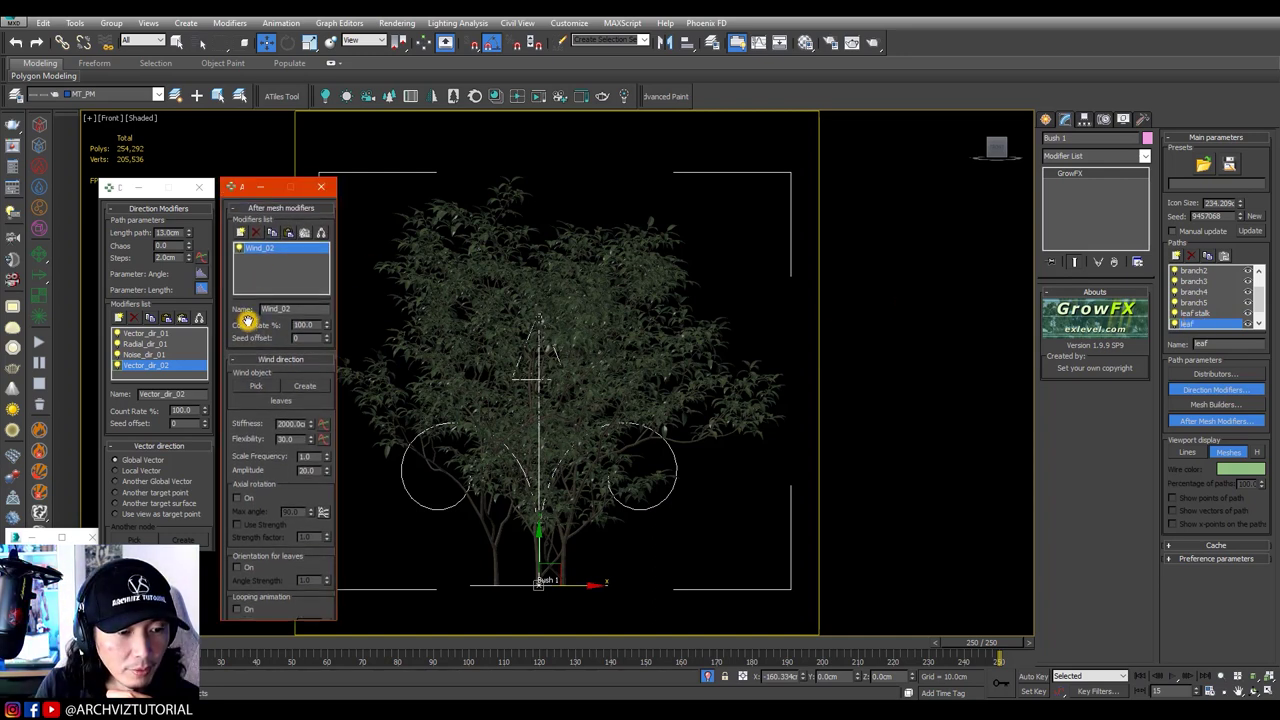
scroll(265, 295, "down", 2)
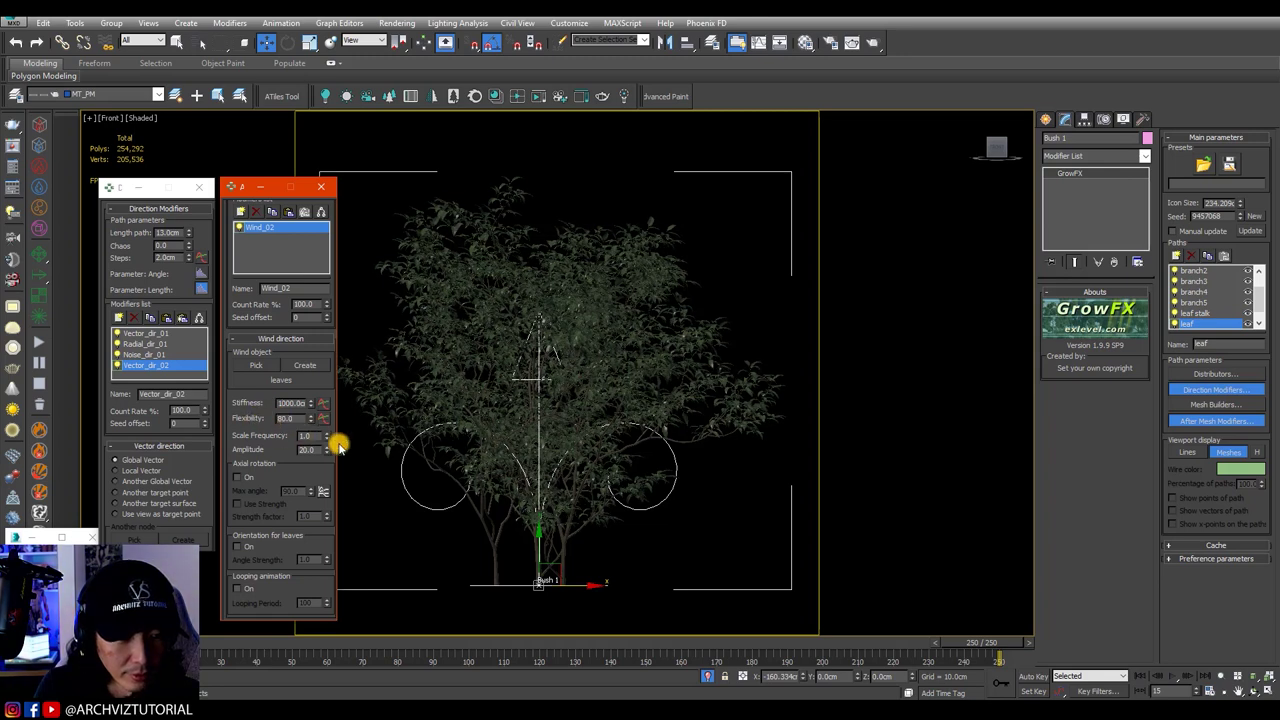
Step: Set the wind speed of the leaves wind object to 400 cm
scroll(457, 449, "down", 4)
middle_click_drag(429, 460, 537, 476)
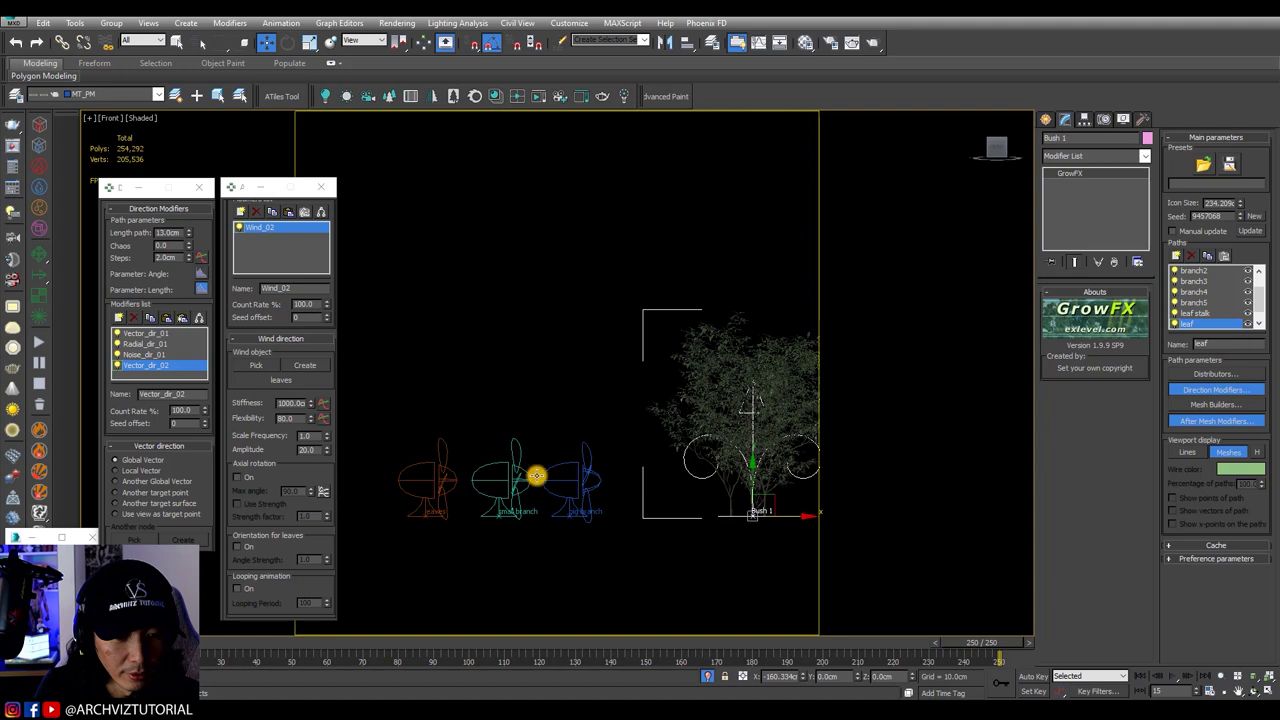
left_click(411, 515)
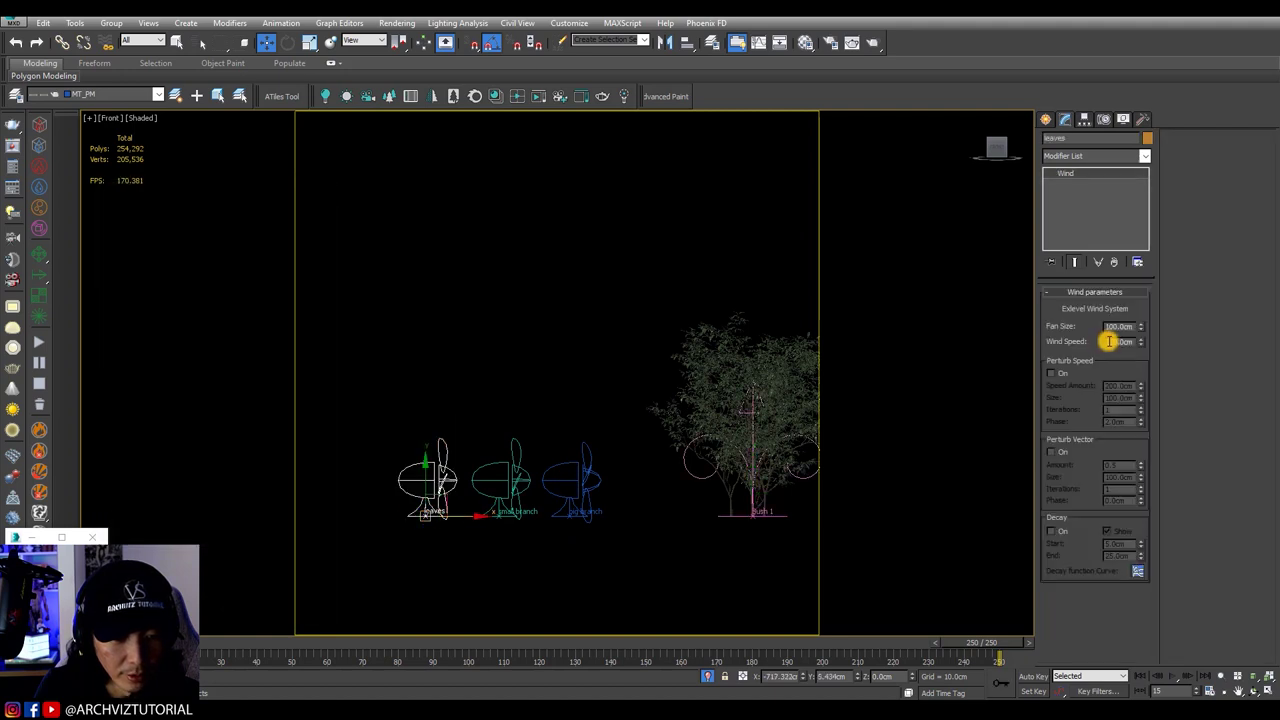
type("400")
key("Return")
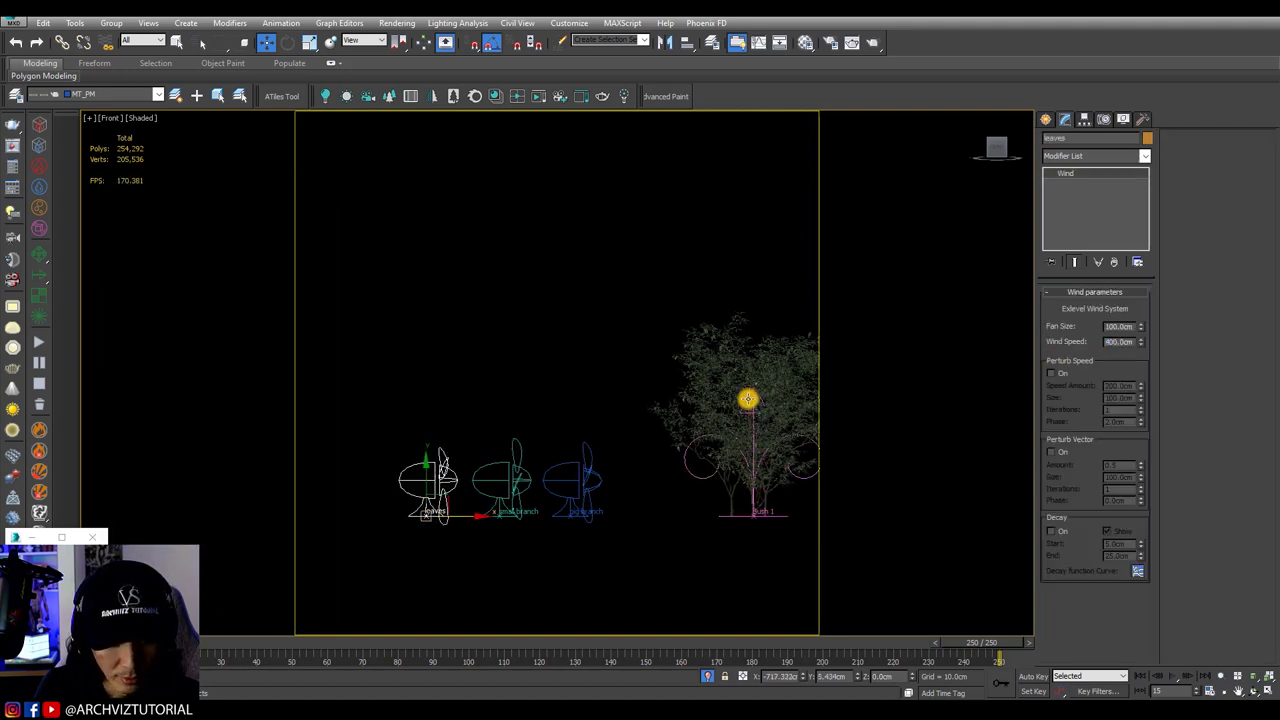
Step: Select the bush again and update it so it rebuilds with the new leaf wind settings
scroll(751, 411, "up", 5)
scroll(465, 397, "down", 5)
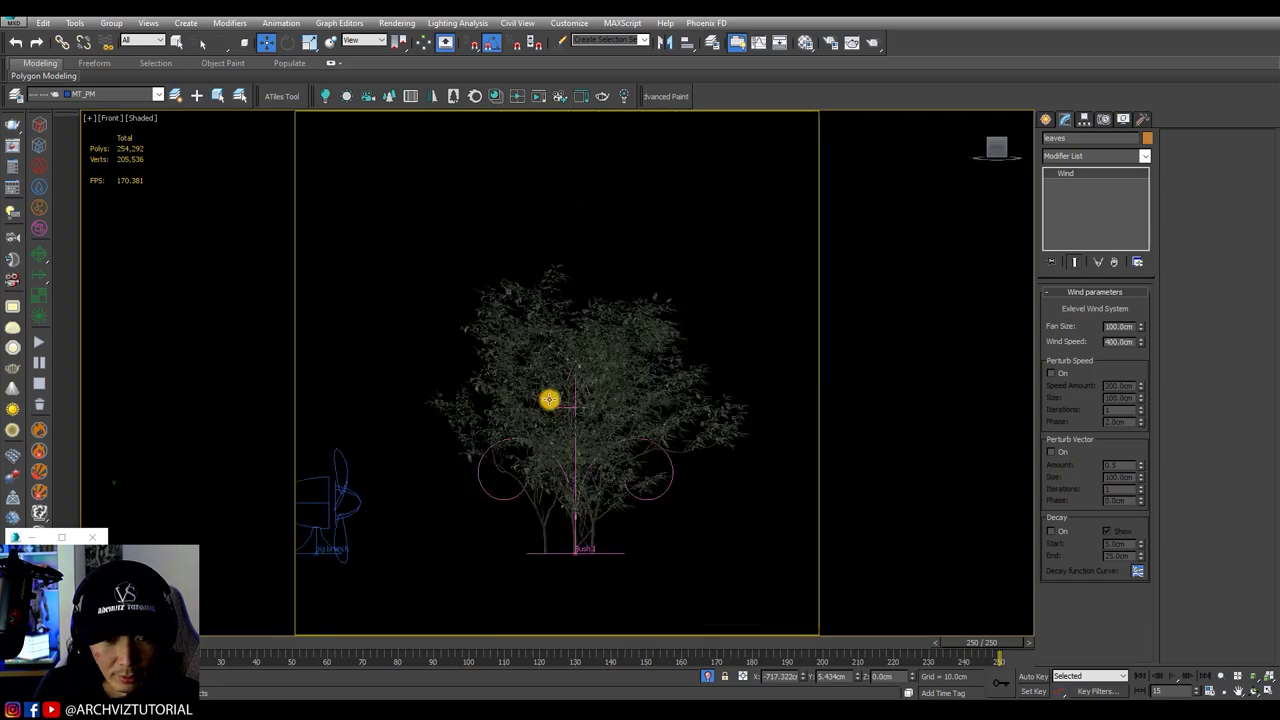
middle_click_drag(549, 397, 527, 397)
left_click_drag(603, 527, 505, 582)
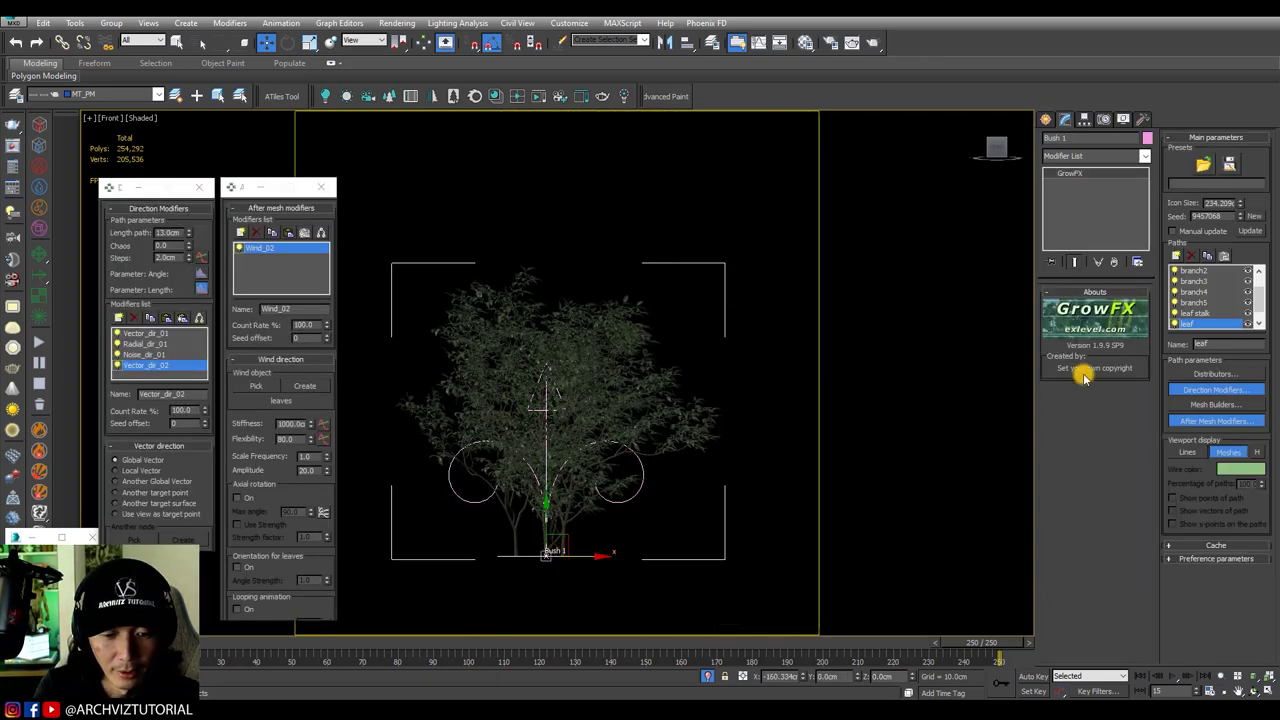
left_click(1249, 231)
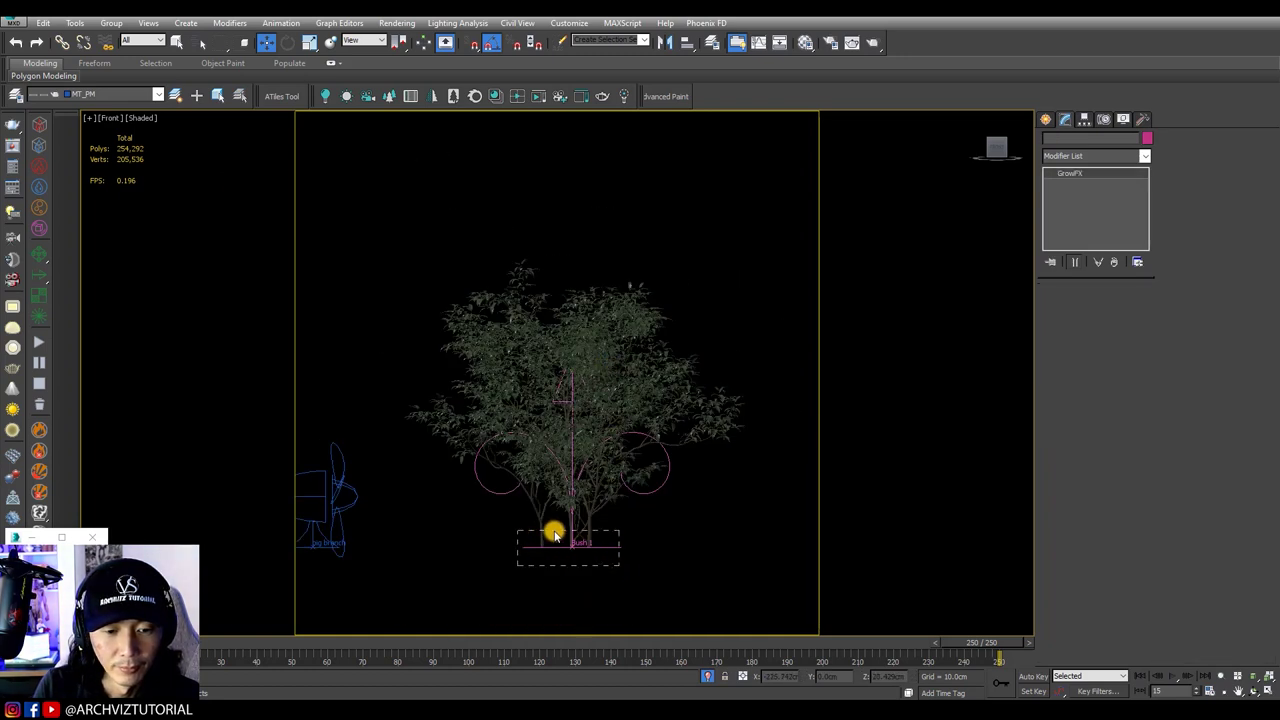
left_click(554, 531)
scroll(600, 487, "up", 3)
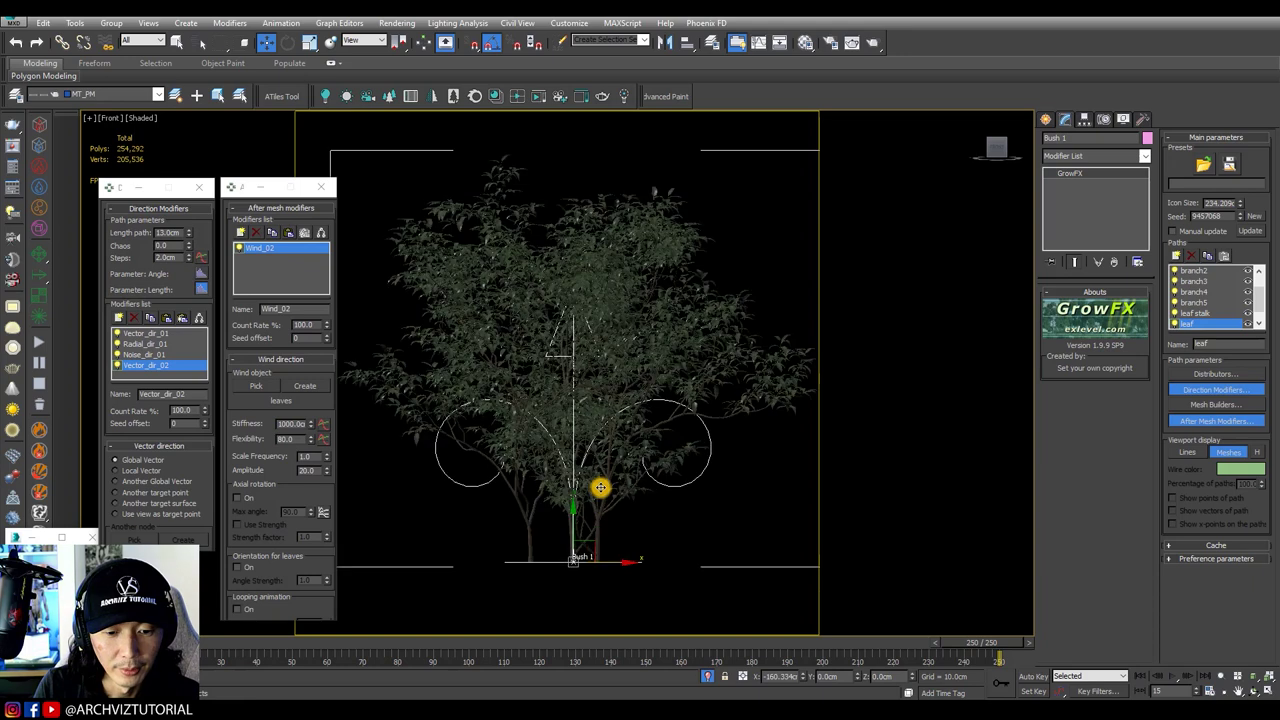
key("shift+v")
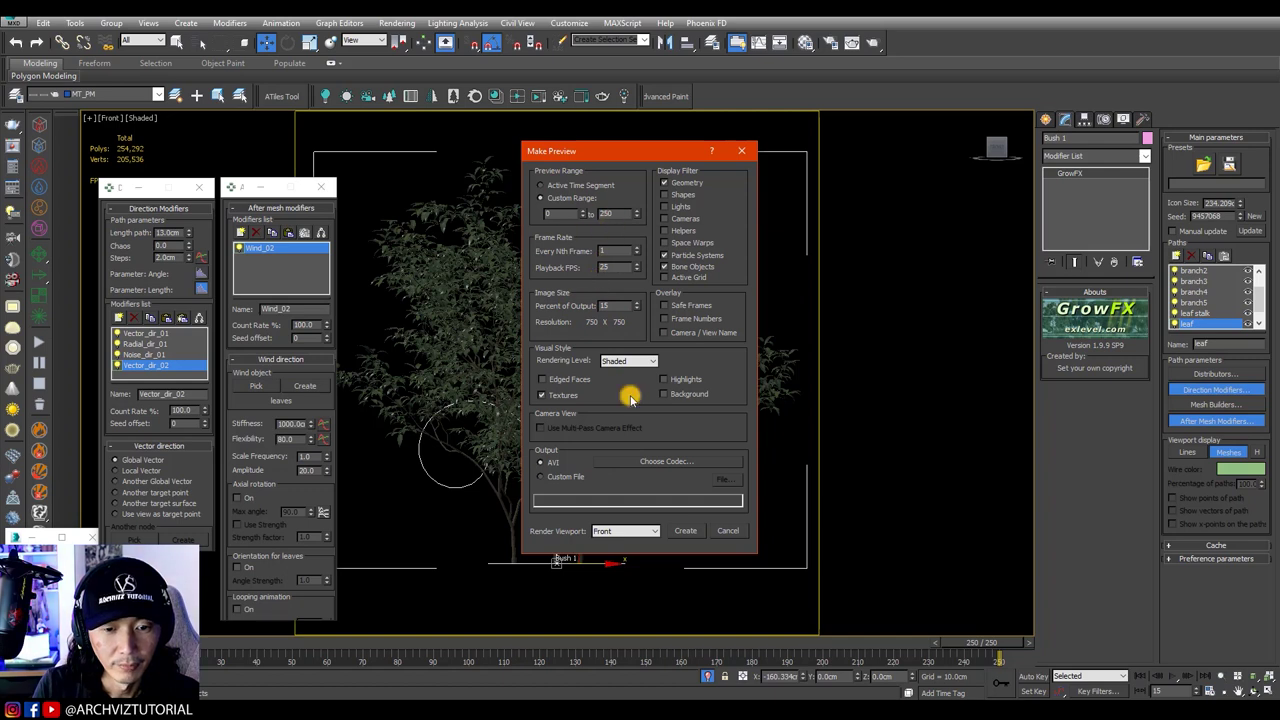
left_click(684, 531)
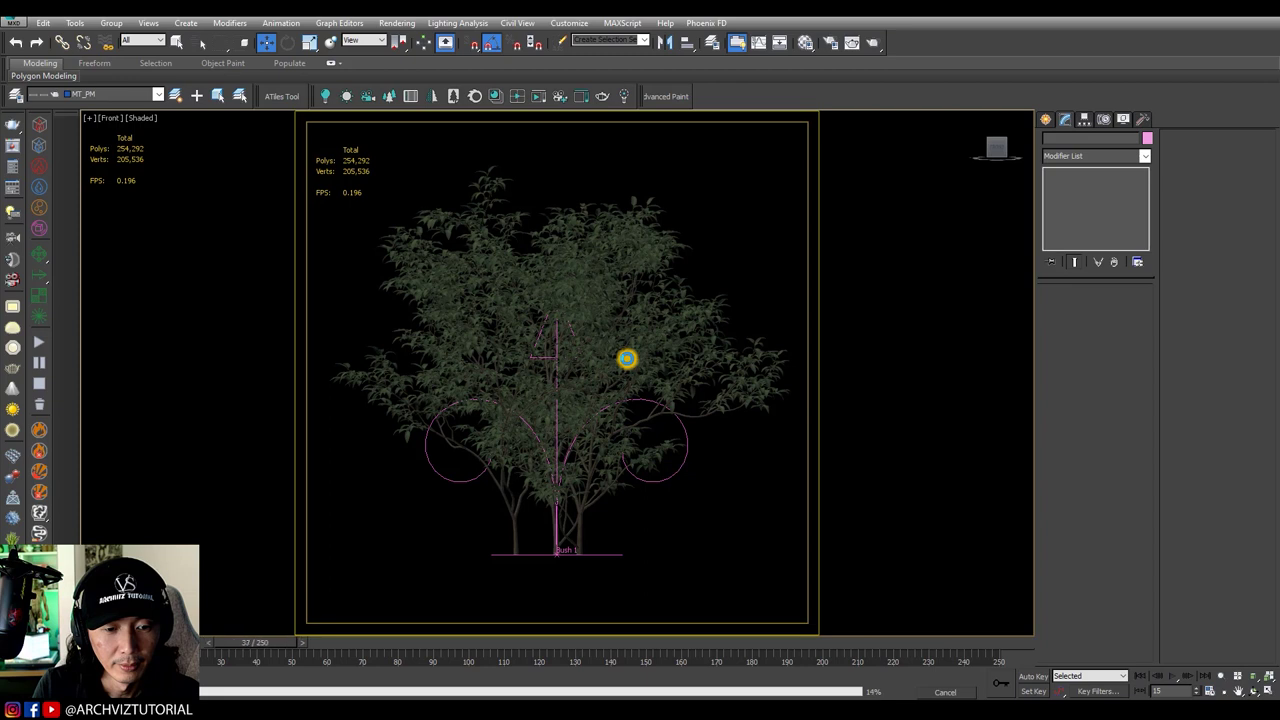
key("Escape")
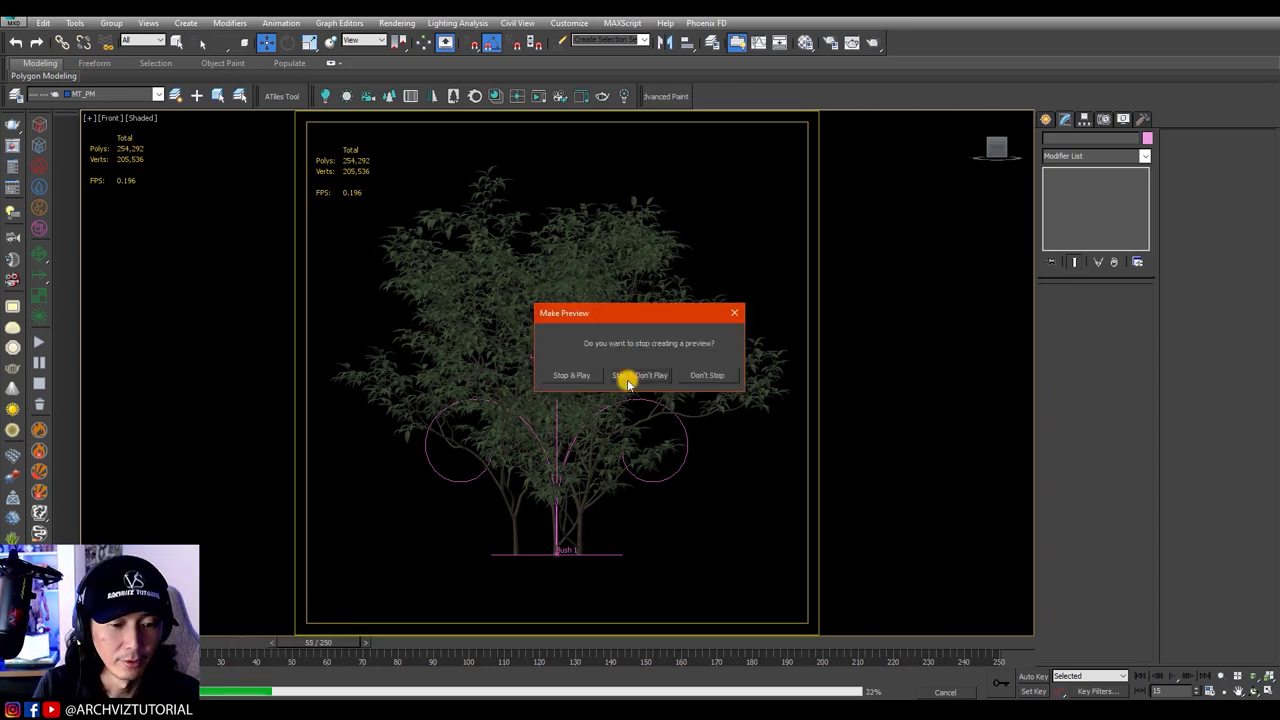
left_click(628, 377)
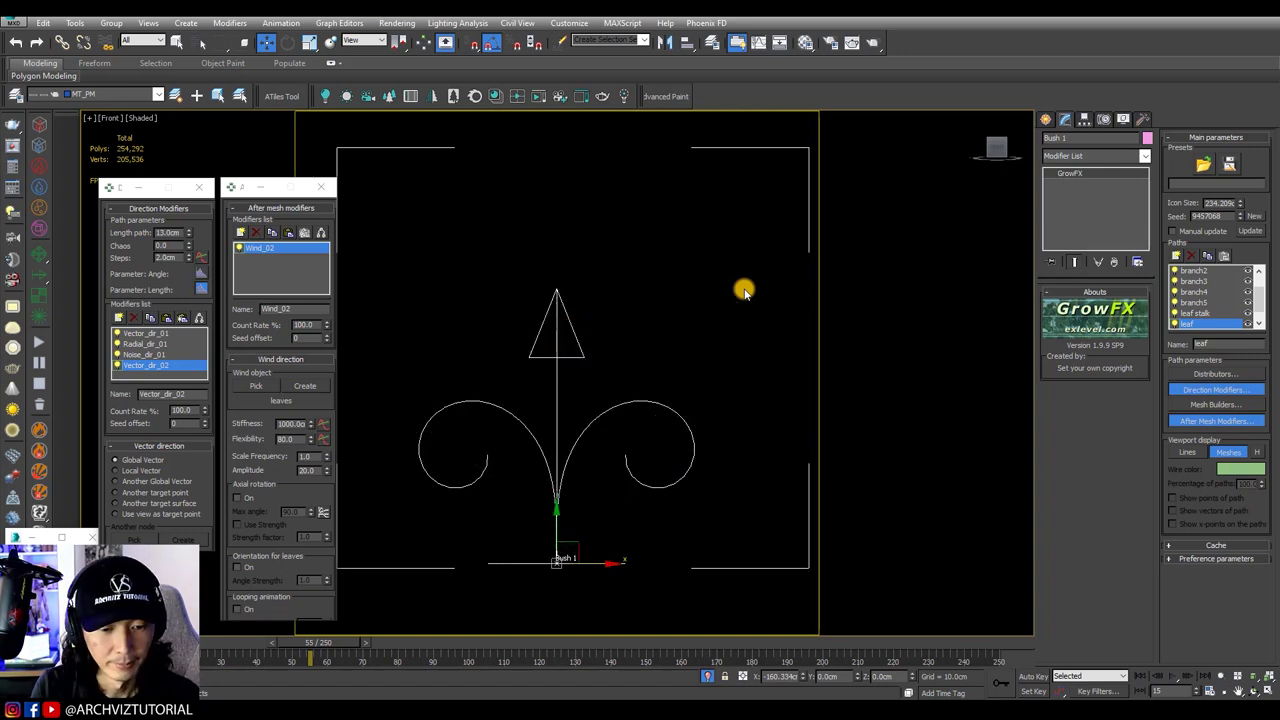
Step: Deselect the bush, scrub to frame 35 and create a shaded AVI preview of the Front viewport for frames 0 to 250
left_click(700, 382)
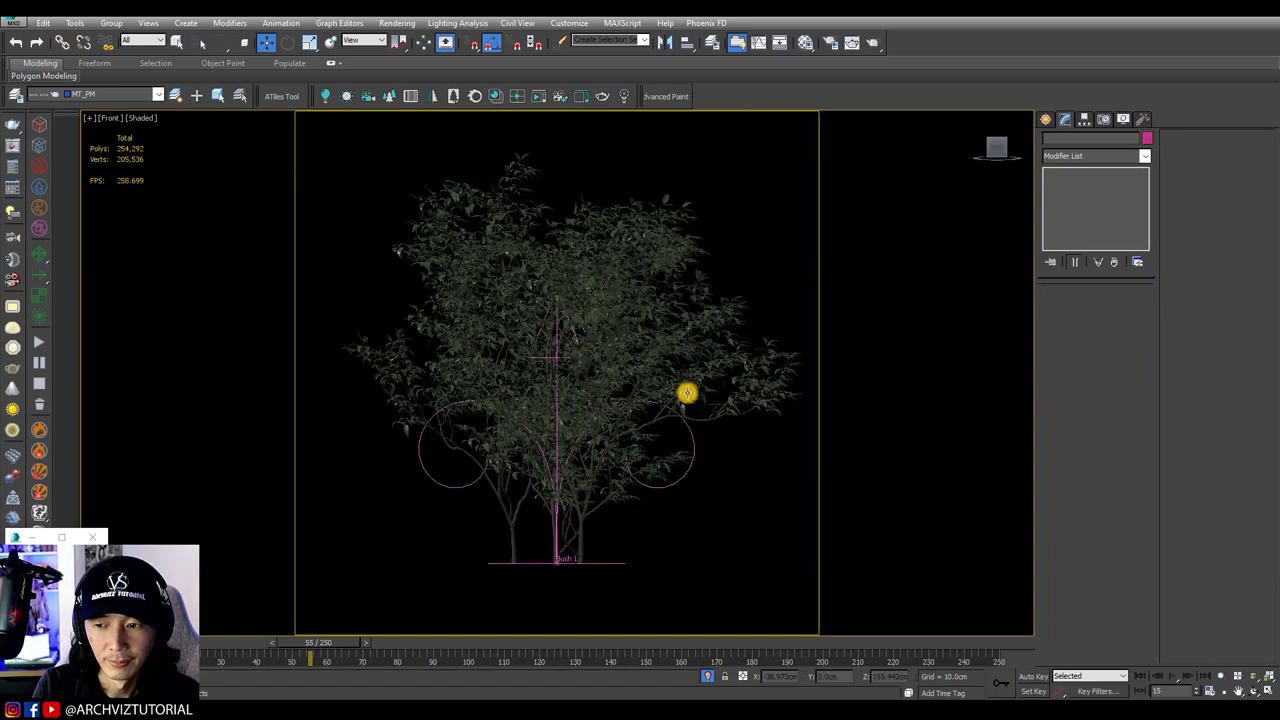
left_click_drag(306, 650, 251, 643)
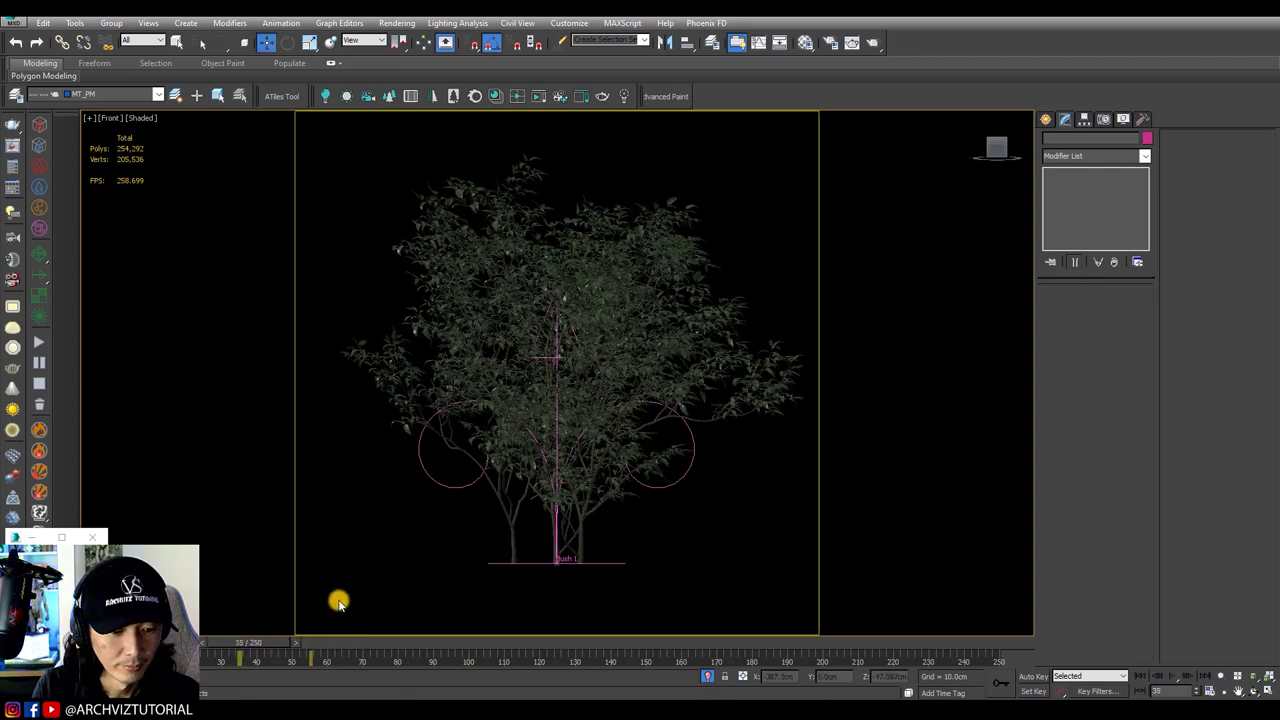
key("shift+v")
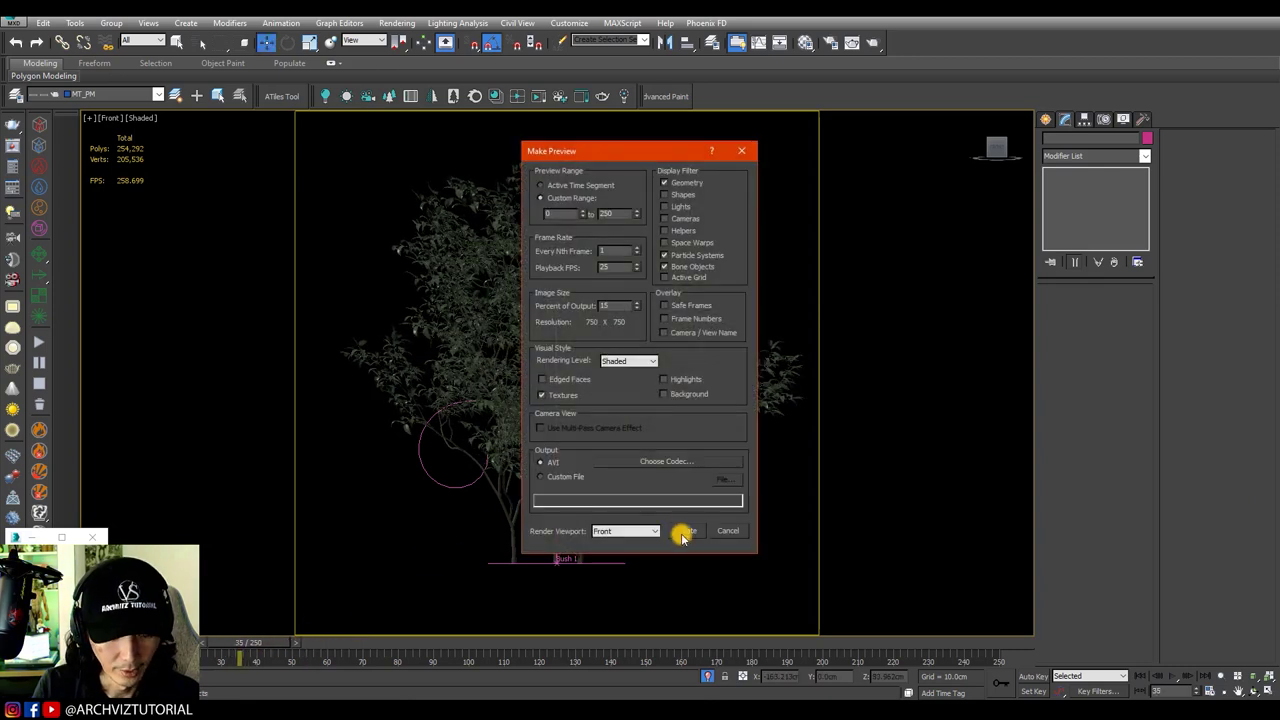
left_click(684, 533)
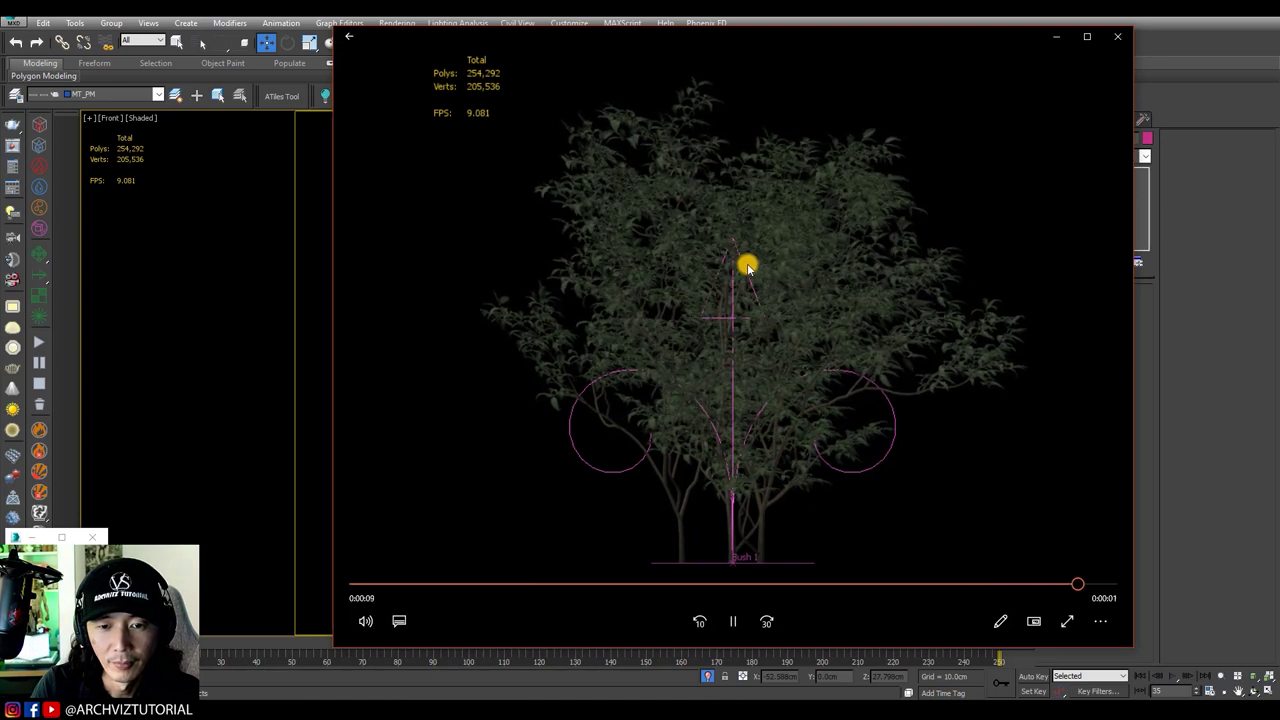
Step: Replay the new preview to check the leaf and branch movement, and close the player
left_click(728, 621)
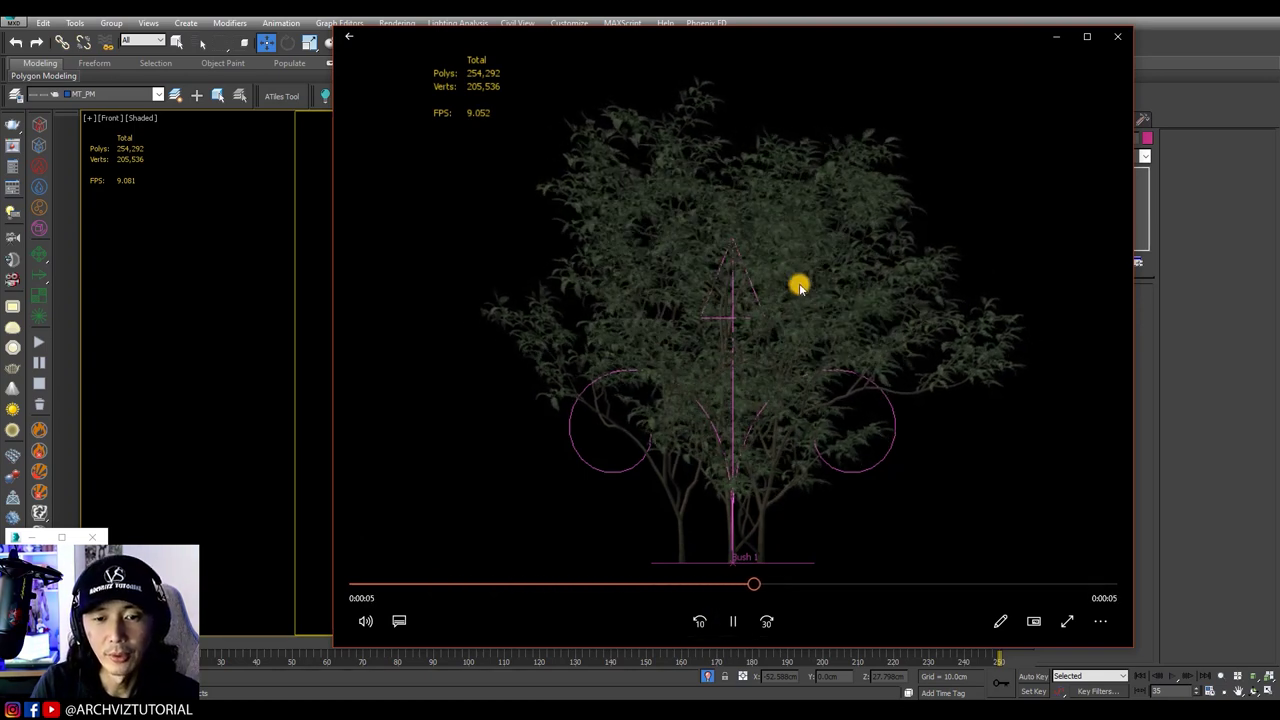
left_click_drag(952, 40, 809, 49)
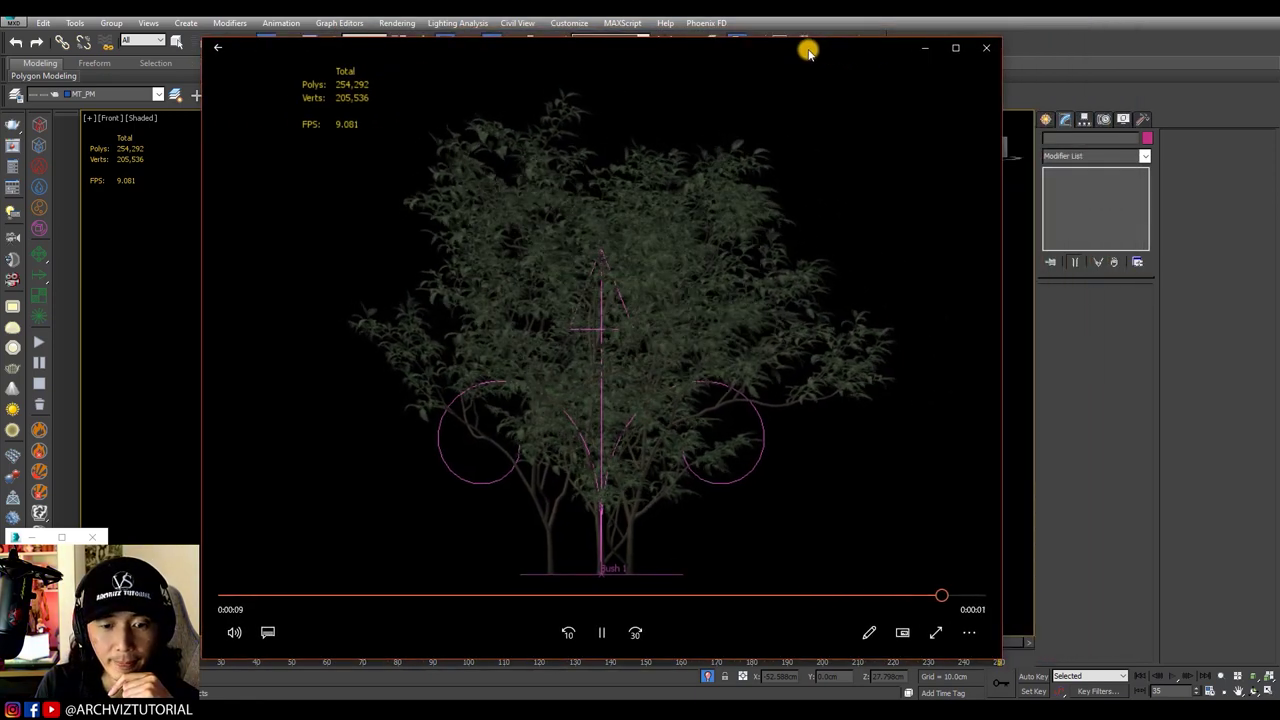
left_click_drag(808, 49, 755, 56)
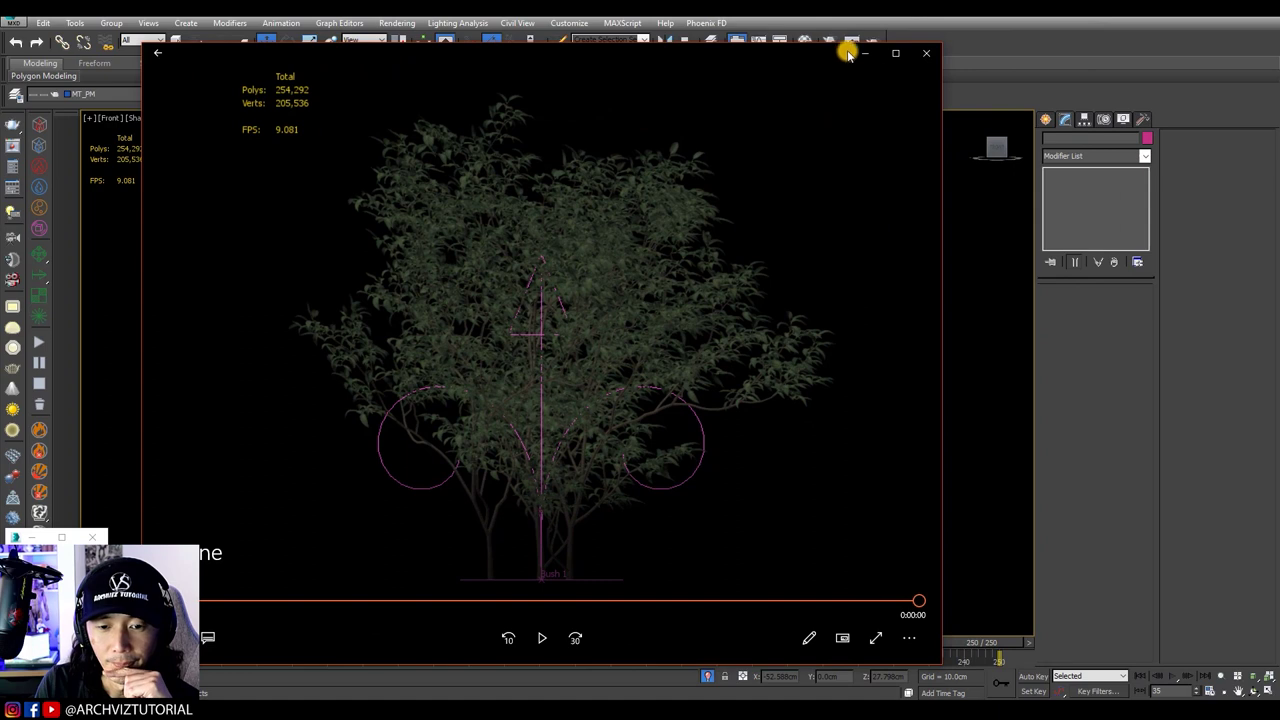
left_click(935, 51)
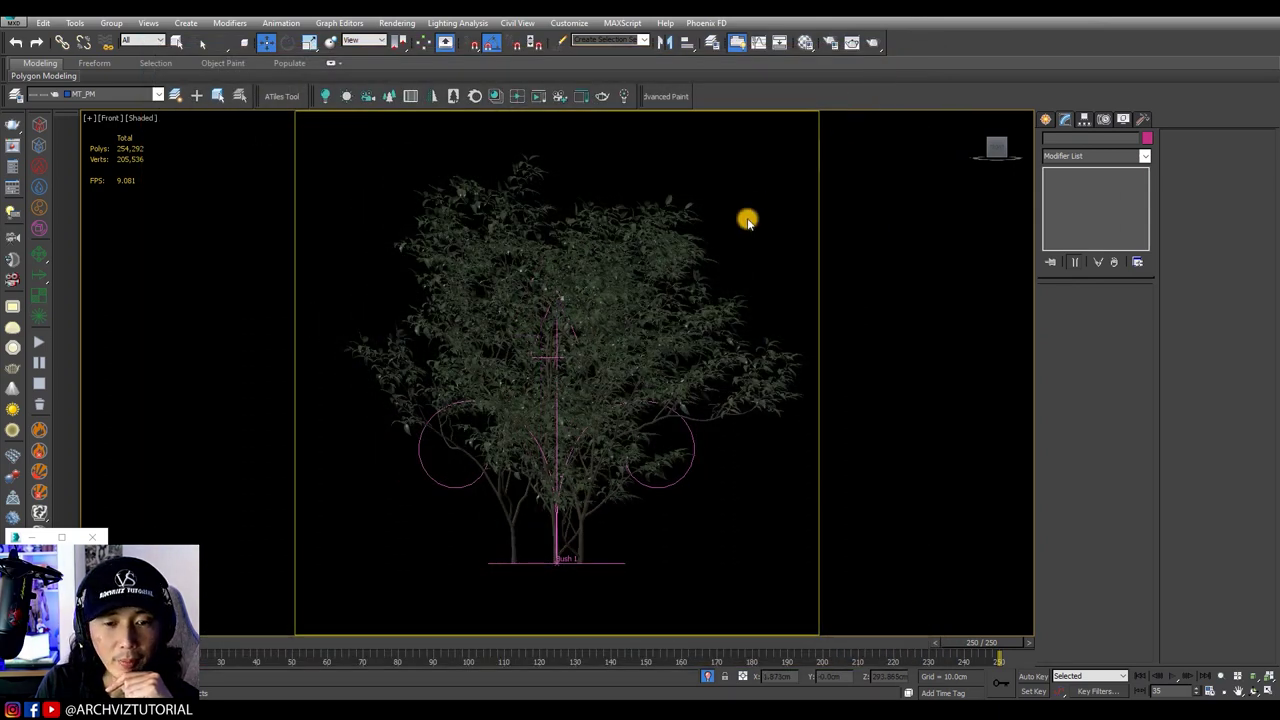
Step: Select the bush and scrub the timeline to frame 214
left_click(561, 406)
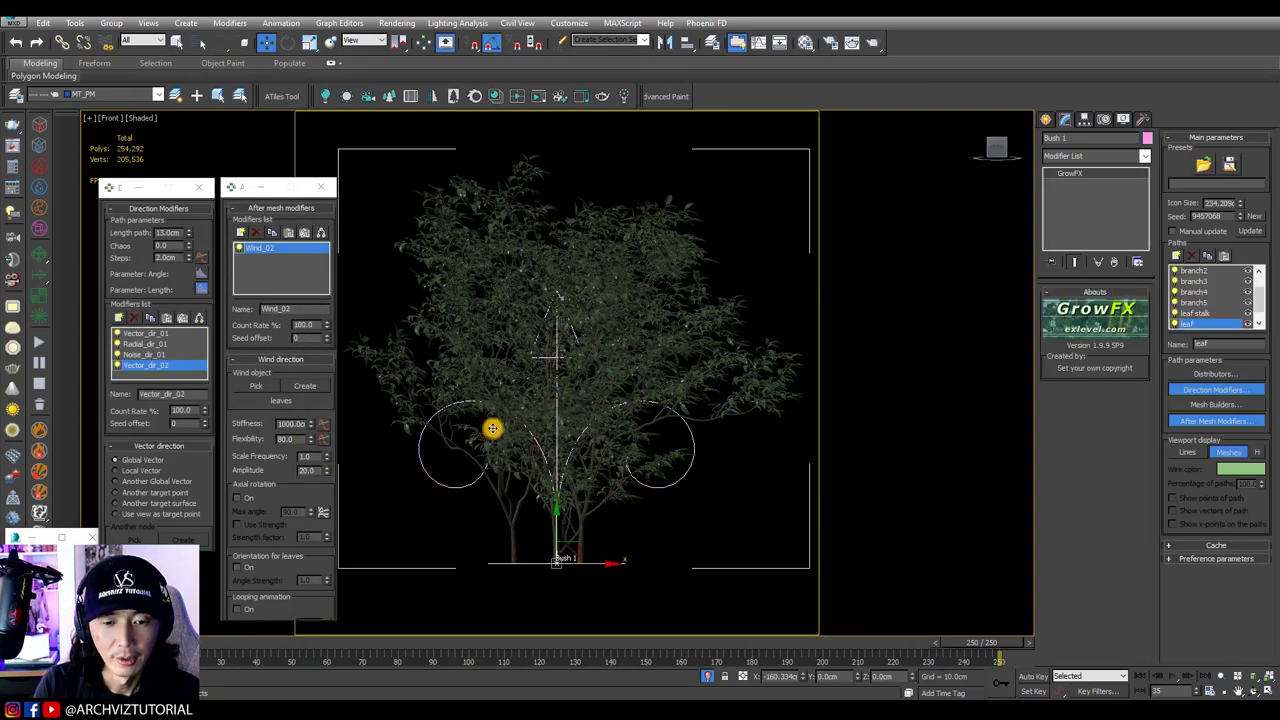
left_click_drag(567, 417, 540, 432)
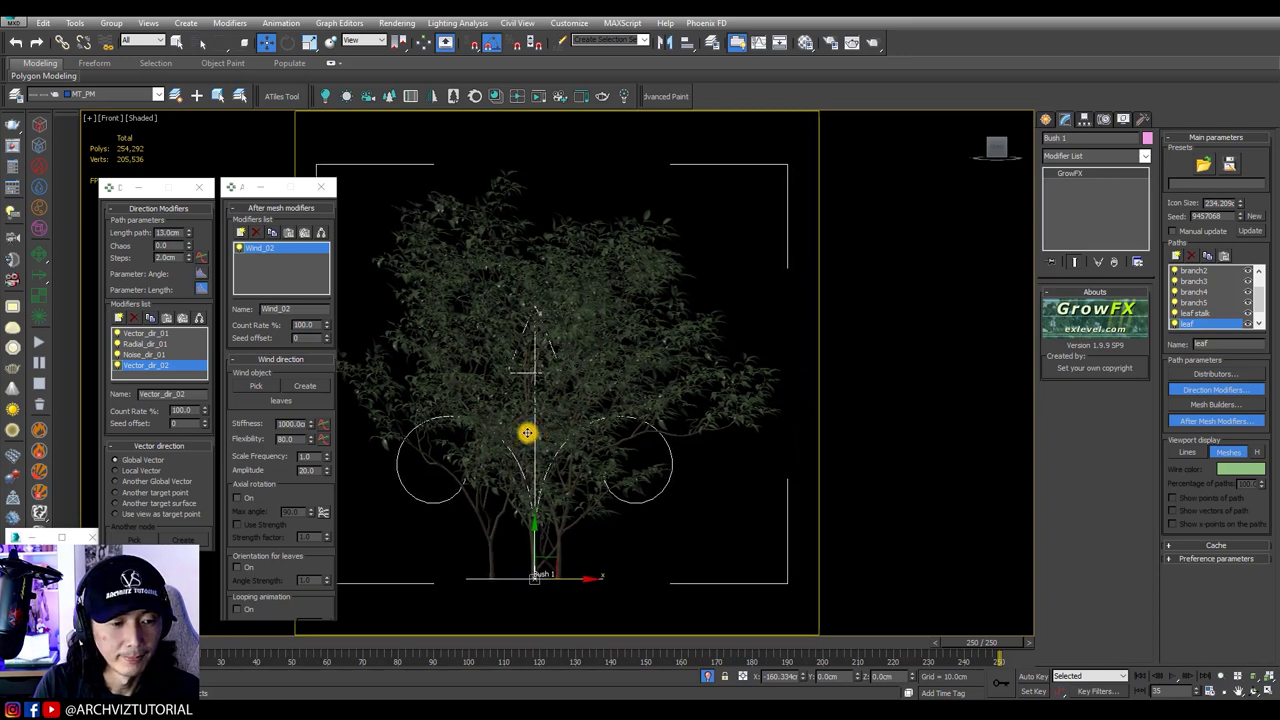
left_click_drag(212, 648, 860, 650)
key("w")
Step: Examine the outer branches and leaves up close and the whole bush shape at the current frame
scroll(748, 398, "up", 5)
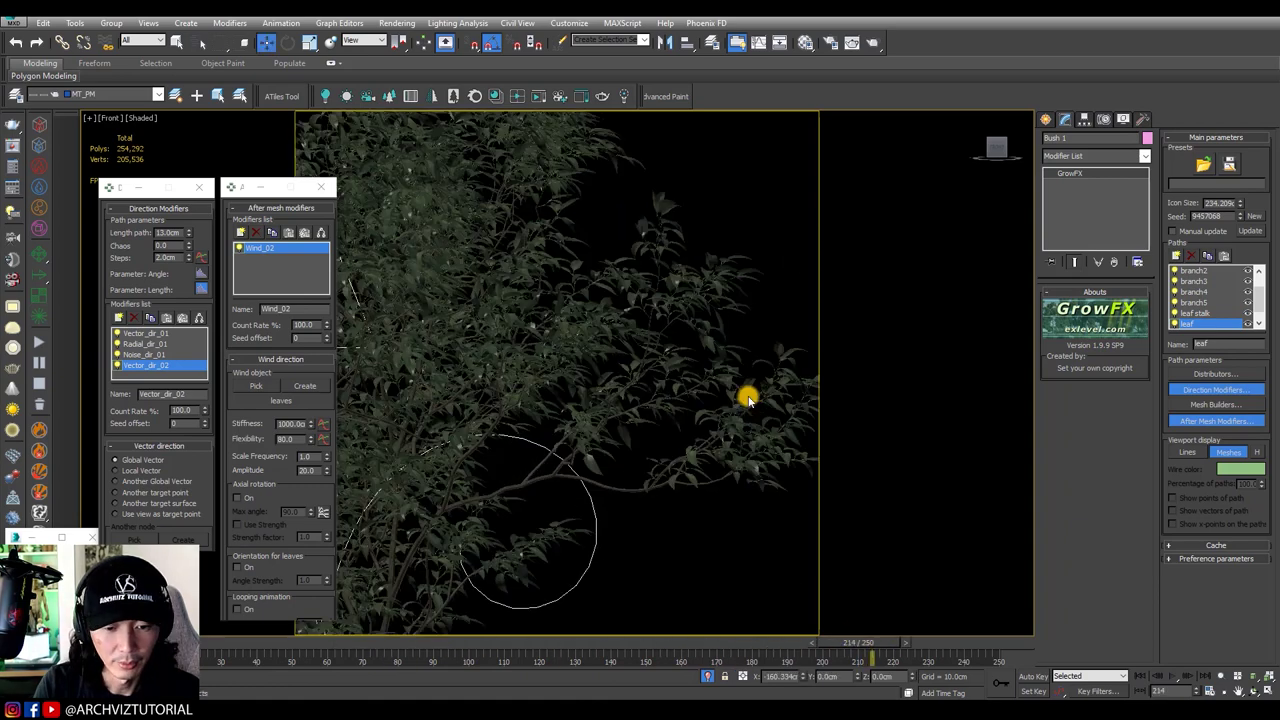
scroll(748, 398, "up", 3)
scroll(745, 400, "down", 8)
scroll(748, 401, "up", 8)
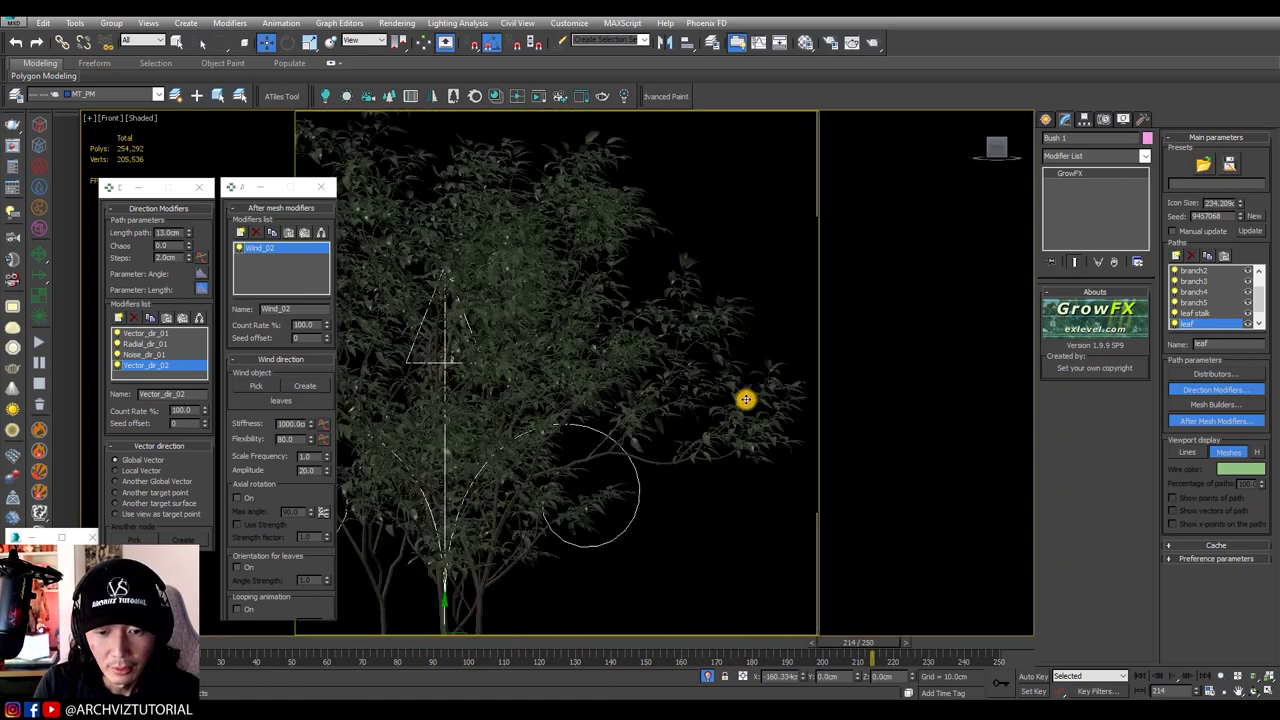
middle_click_drag(751, 403, 653, 443)
scroll(650, 442, "down", 8)
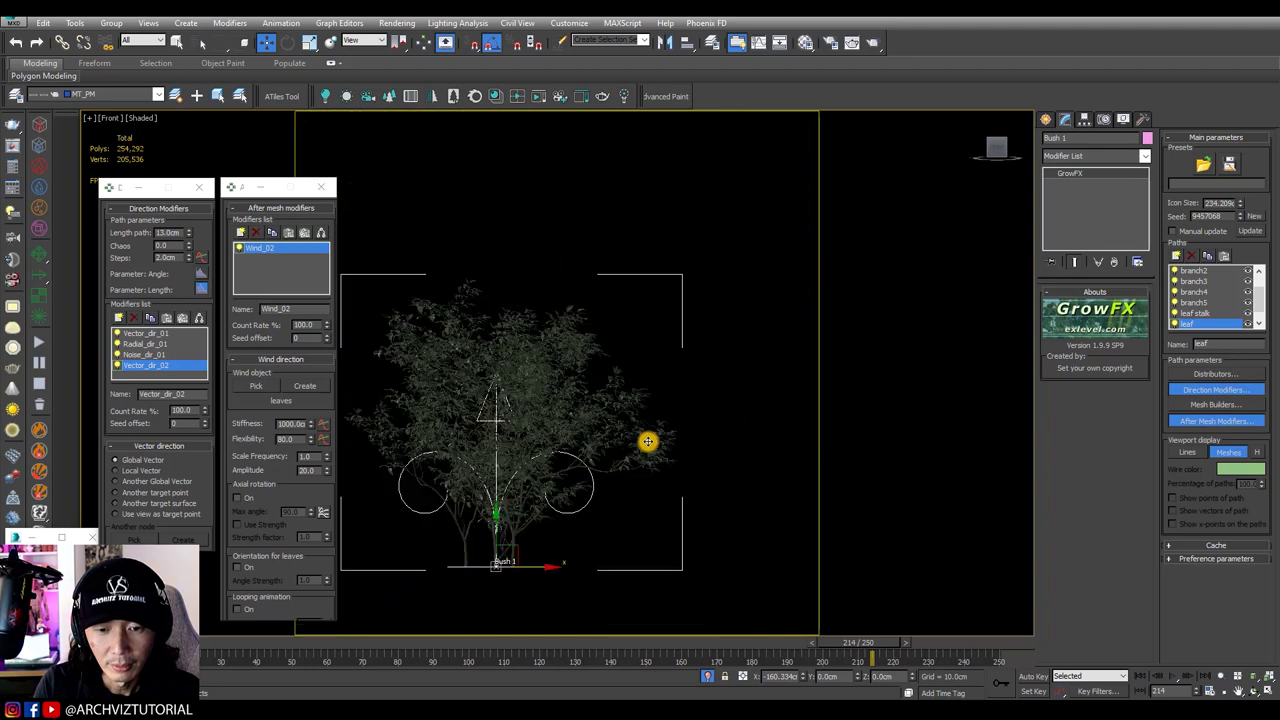
scroll(497, 403, "up", 5)
scroll(480, 440, "down", 4)
middle_click_drag(480, 440, 559, 370)
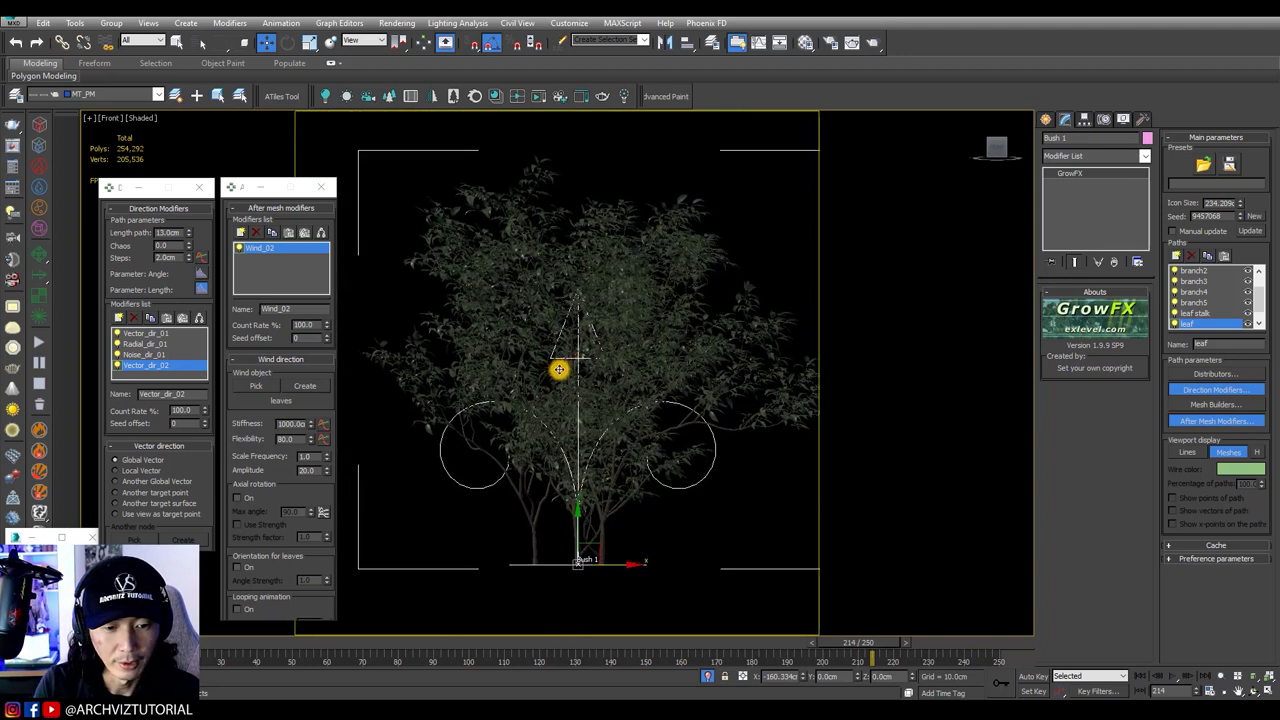
scroll(611, 366, "up", 3)
scroll(609, 371, "down", 5)
scroll(597, 406, "up", 2)
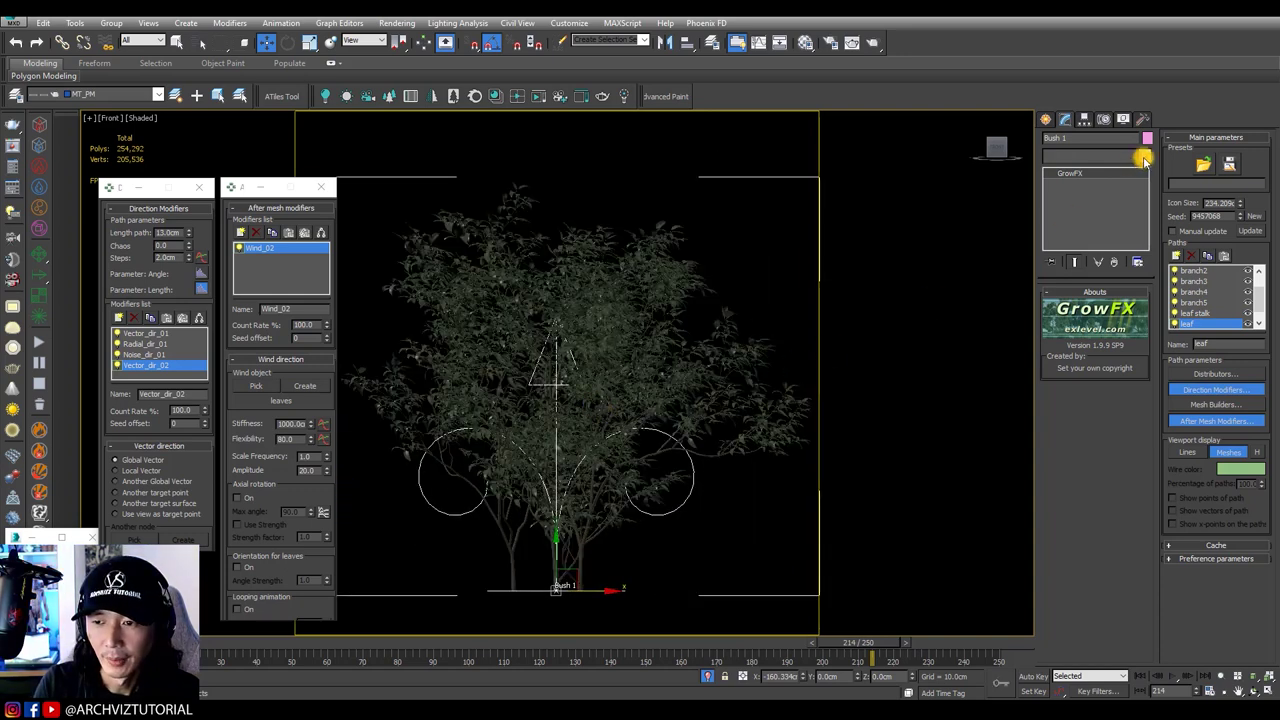
left_click(1143, 160)
scroll(1146, 207, "down", 5)
left_click_drag(1150, 330, 1150, 386)
left_click(1090, 157)
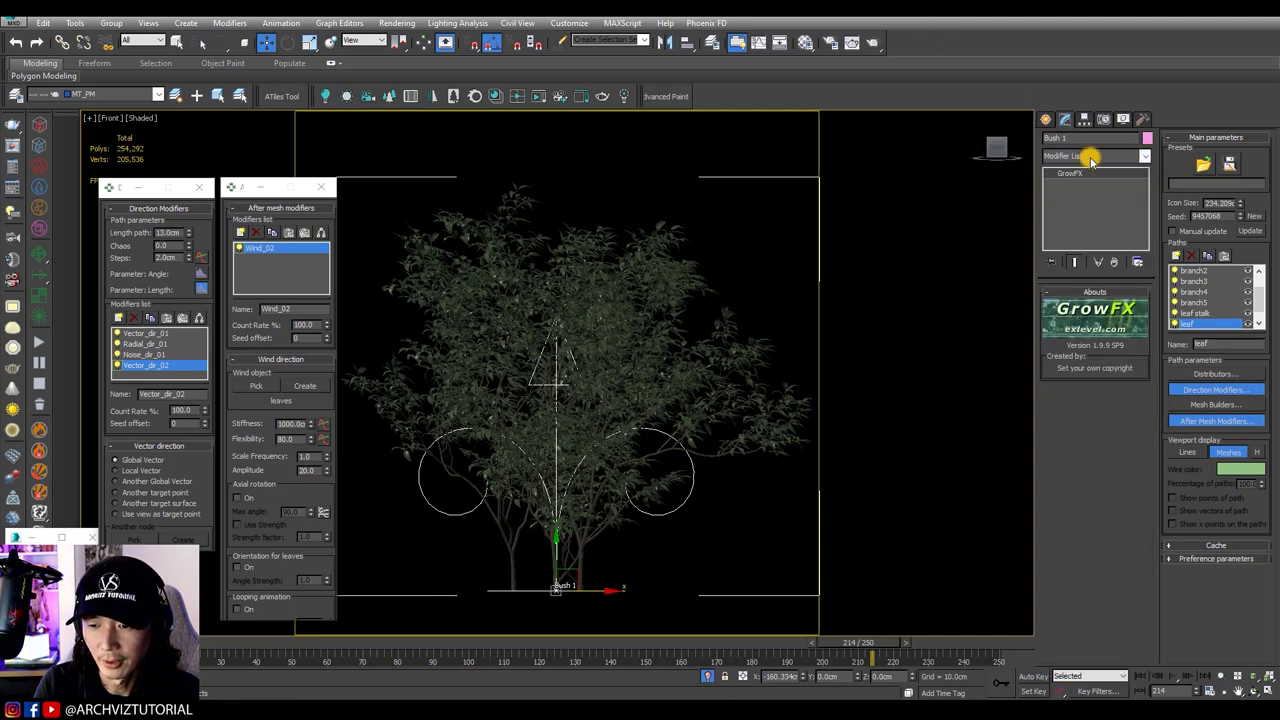
left_click(725, 228)
left_click_drag(640, 580, 560, 590)
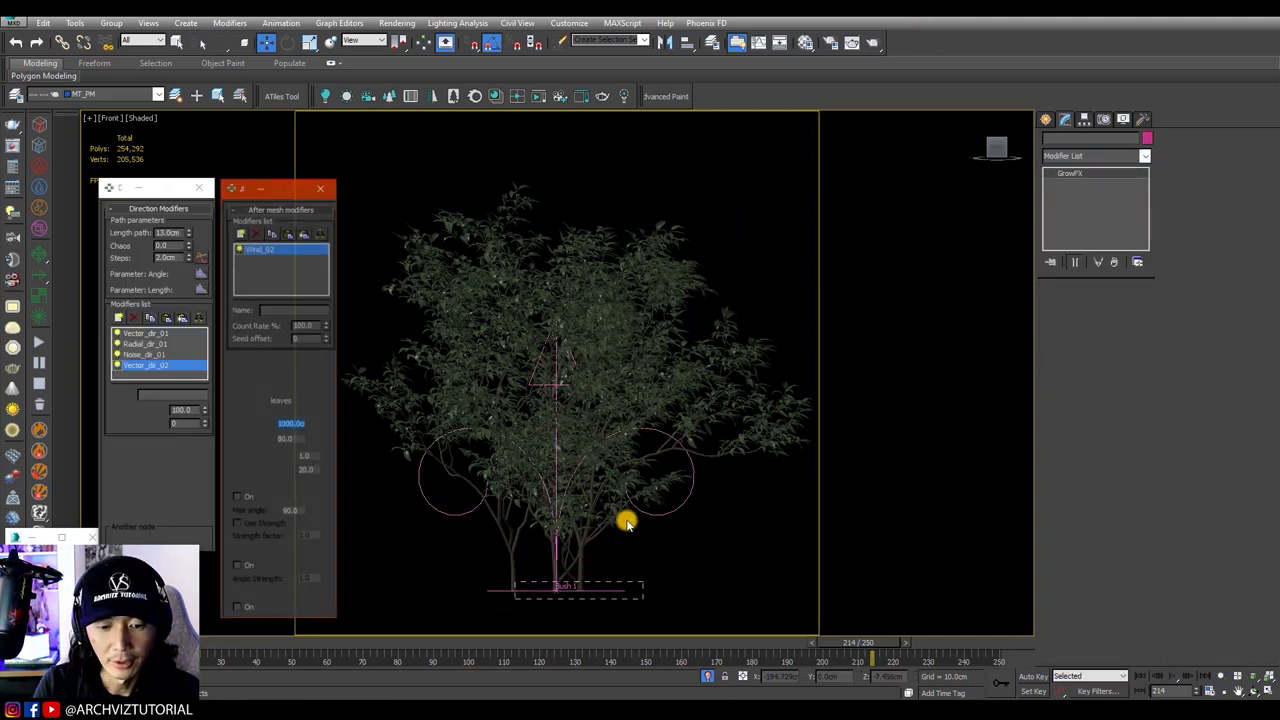
Step: Add a Point Cache modifier to the bush above GrowFX
left_click(1145, 157)
left_click_drag(1145, 197, 1143, 338)
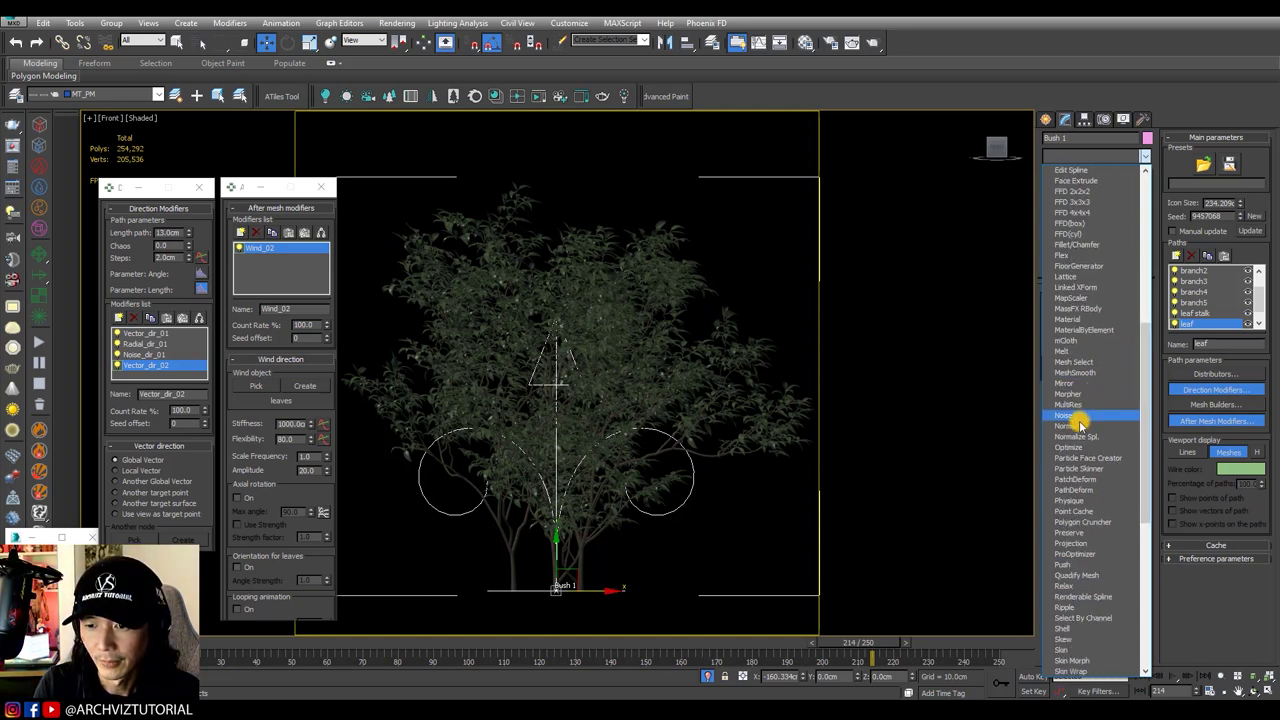
scroll(1084, 430, "down", 2)
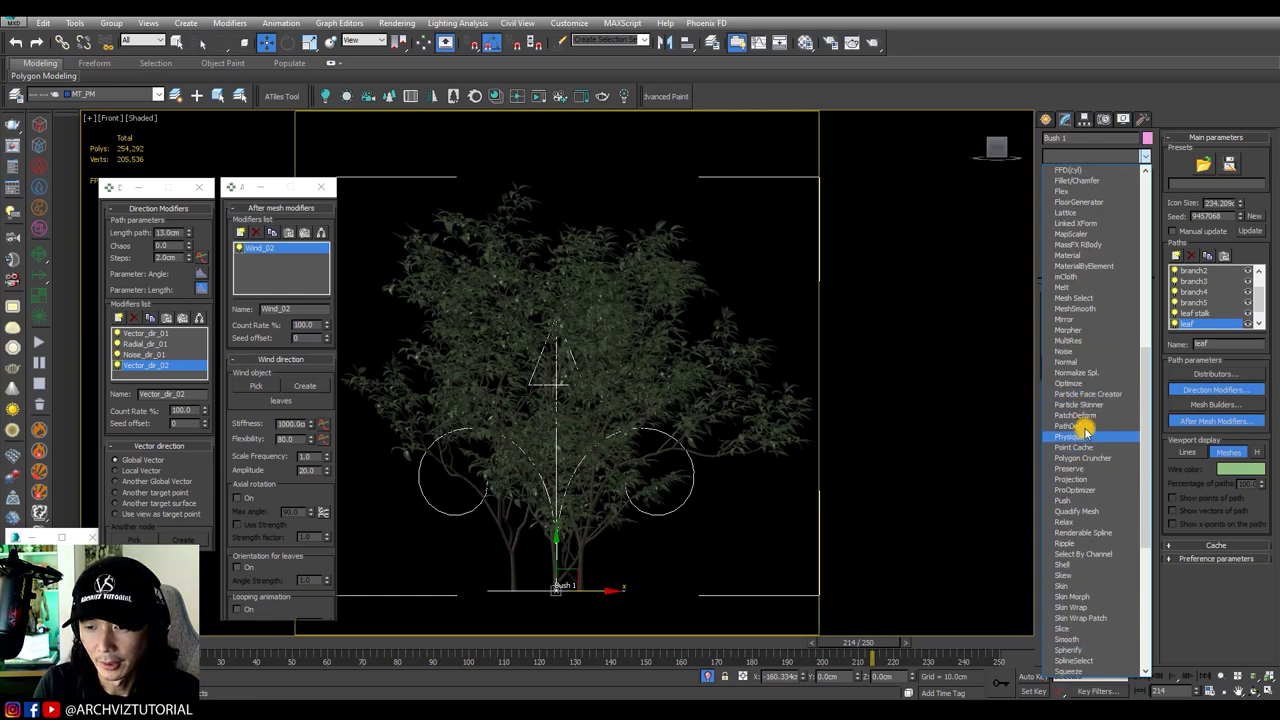
left_click(1088, 449)
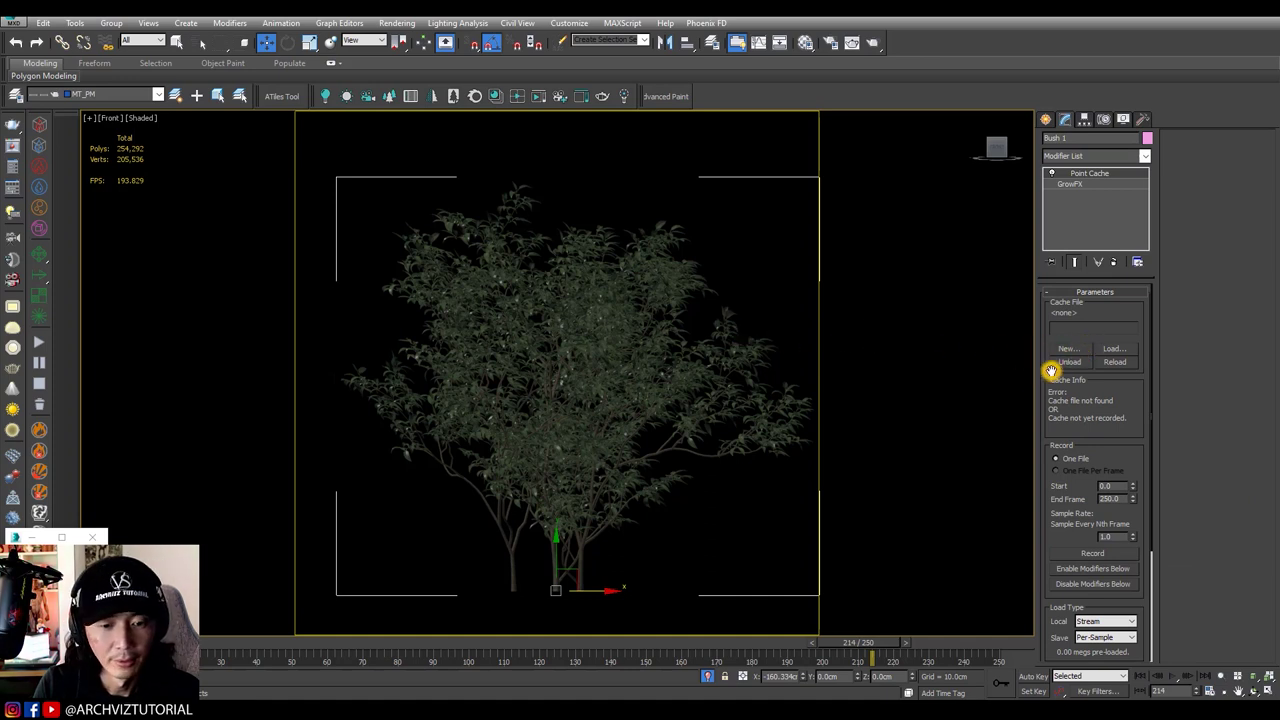
Step: Start a new cache file for the Point Cache modifier in the grow fx plant folder on the desktop
scroll(1048, 370, "down", 1)
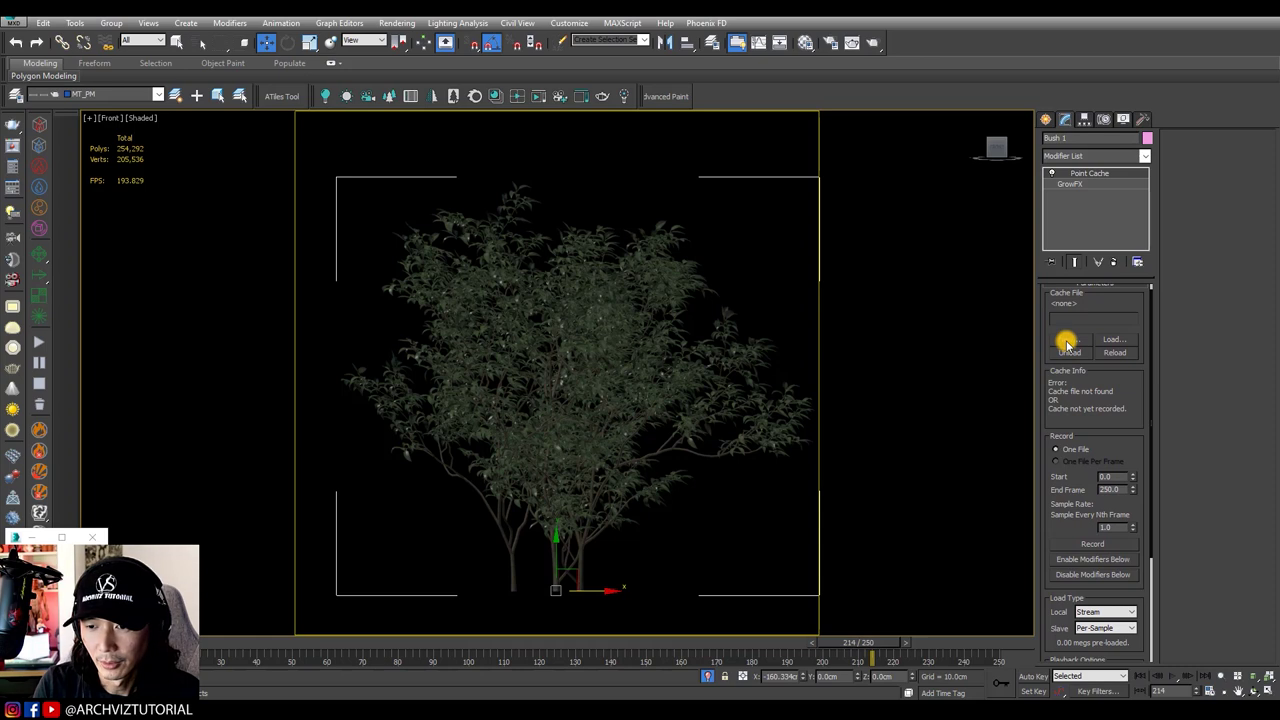
left_click(1067, 340)
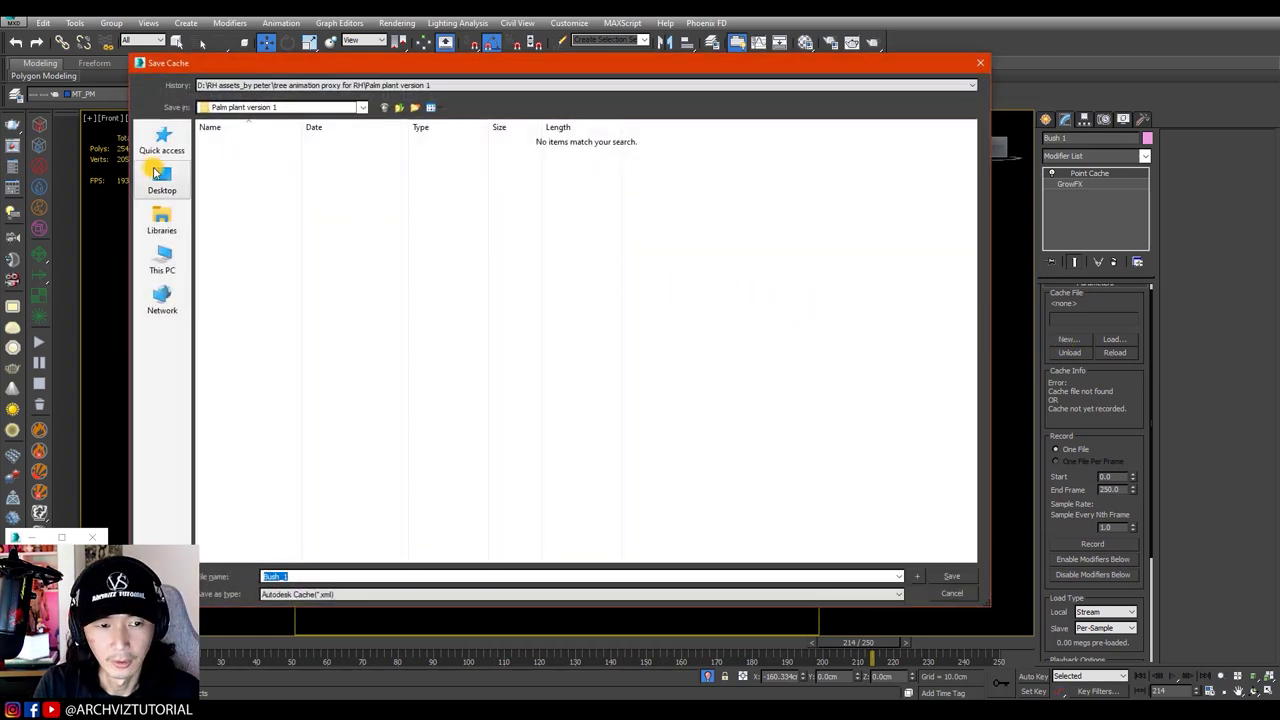
left_click(158, 176)
left_click_drag(470, 62, 1279, 120)
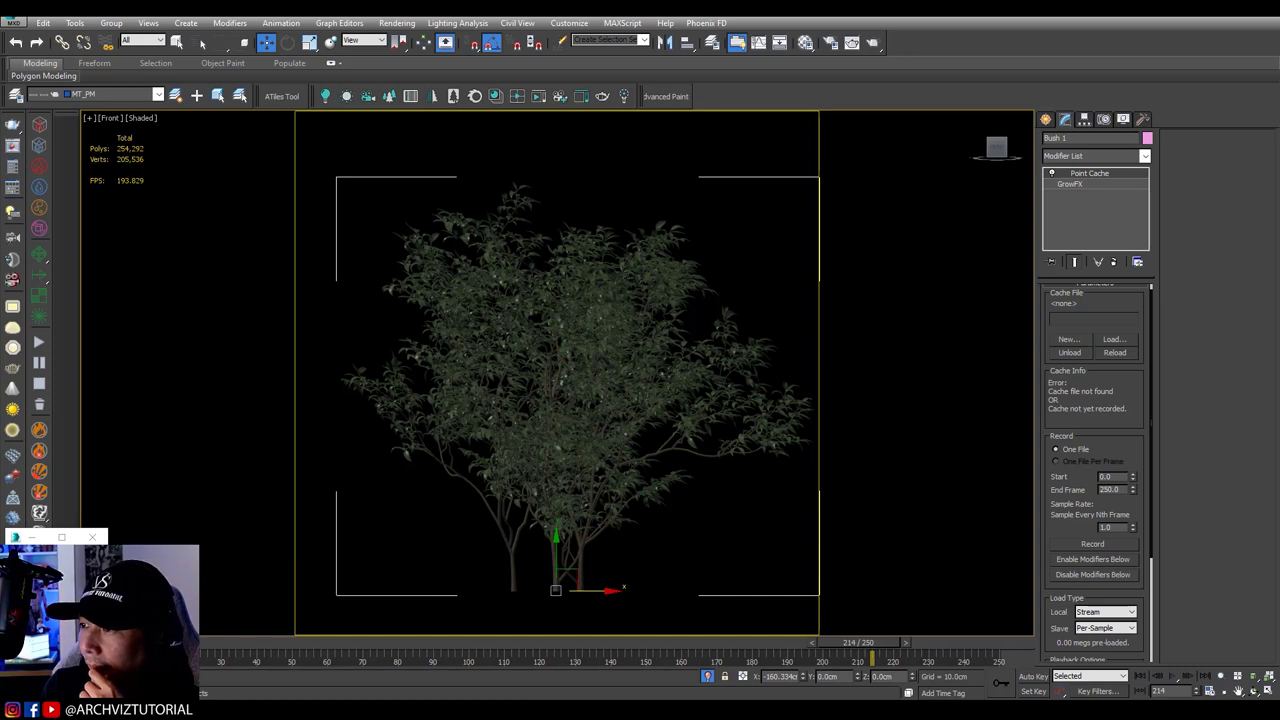
left_click(1068, 339)
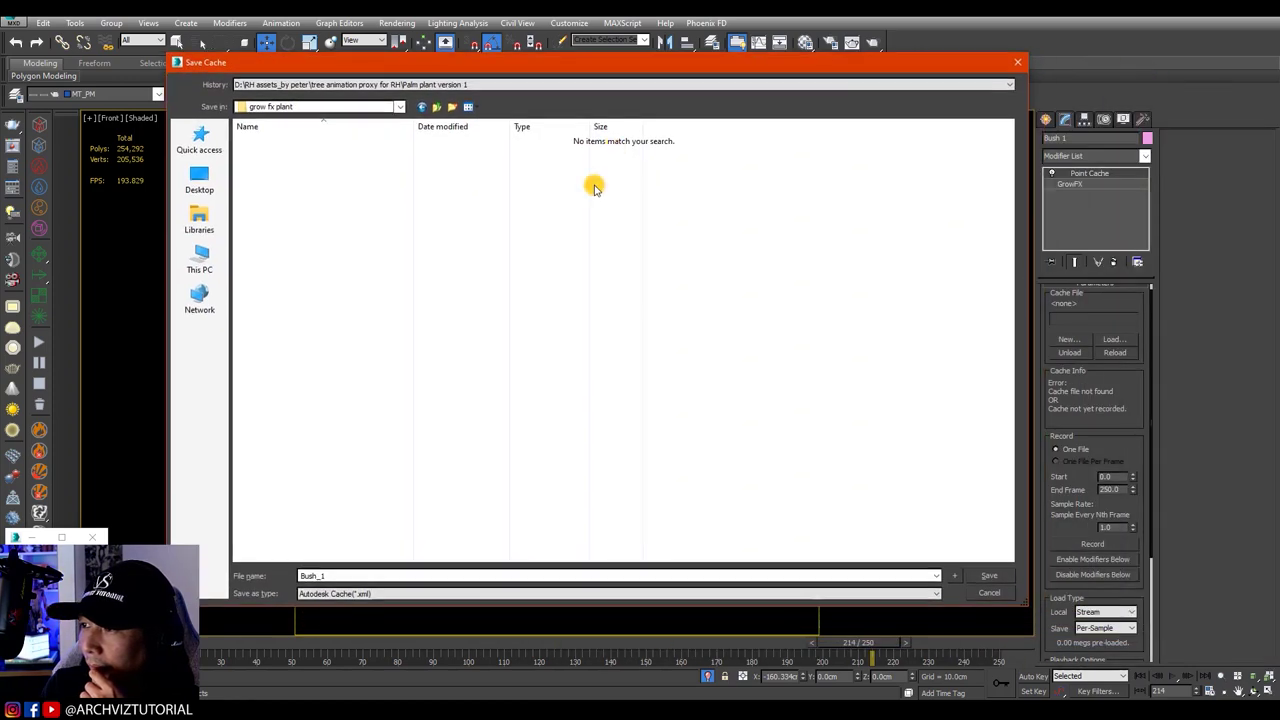
Step: Save the new cache file as "Bush_1 pc2" in the Point Cache2 (.pc2) format
left_click(374, 593)
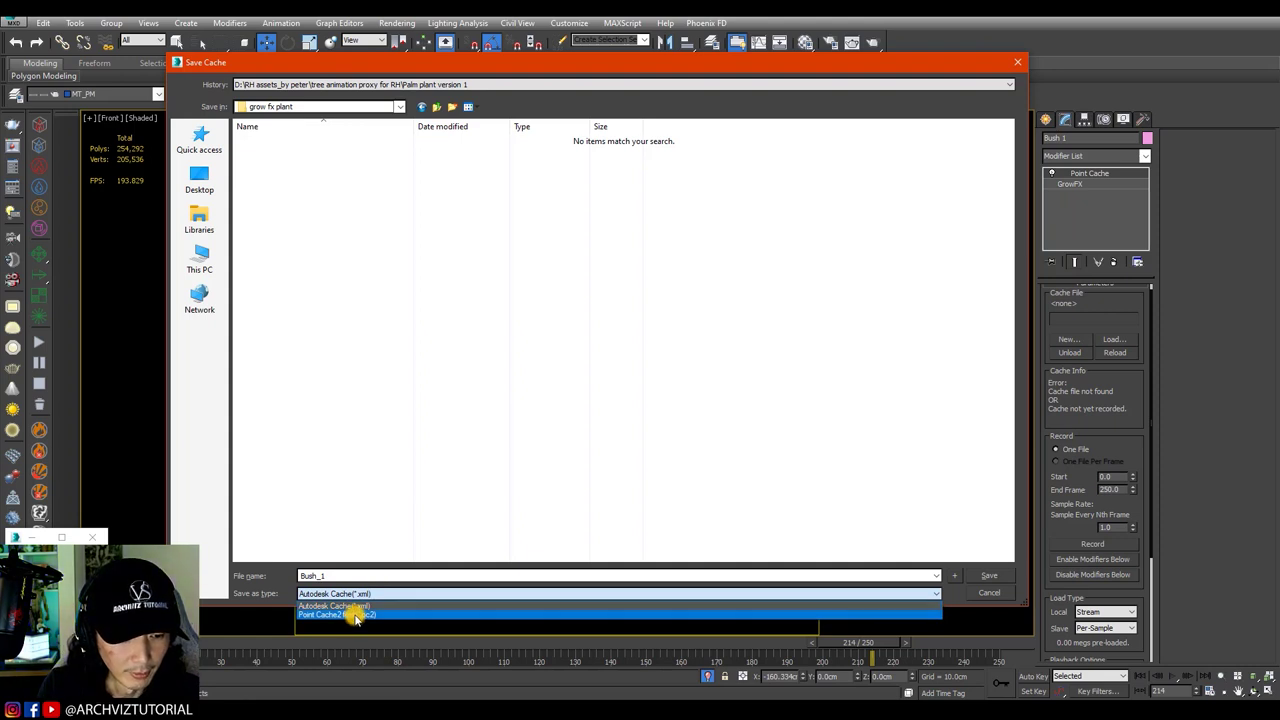
left_click(355, 615)
double_click(353, 577)
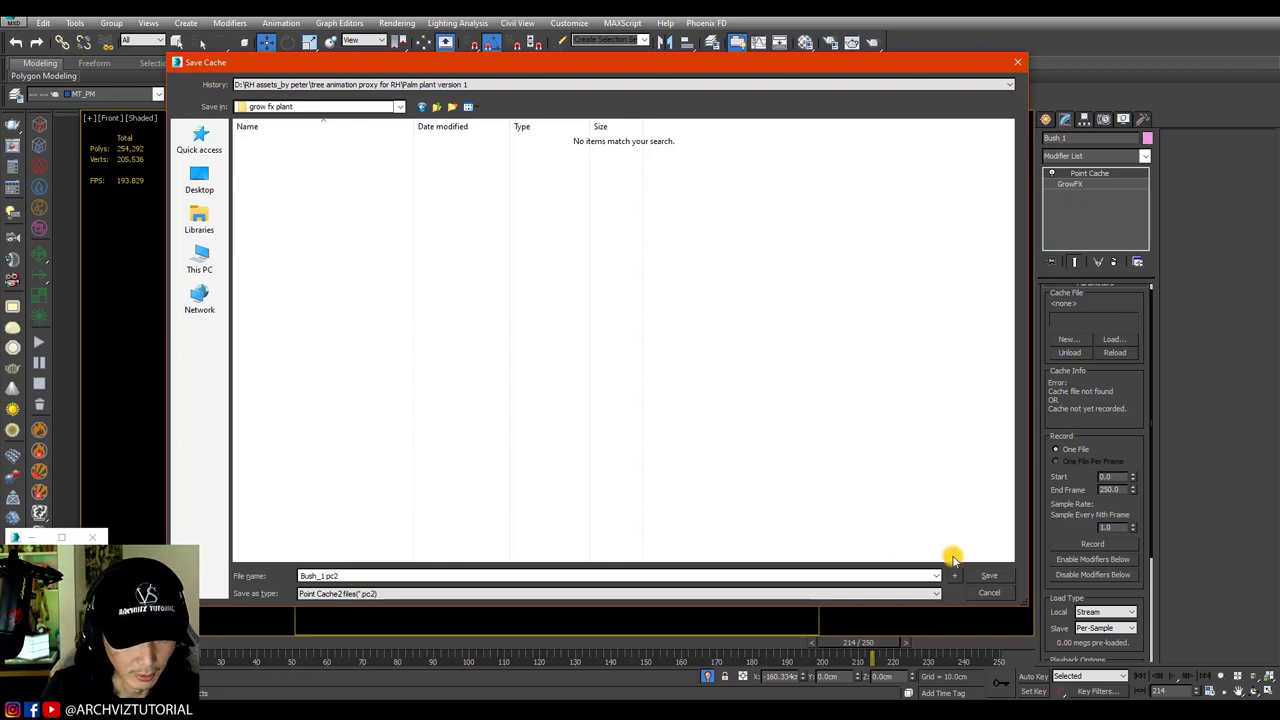
left_click(986, 575)
Step: Record the bush's wind animation into the new cache file
left_click_drag(1094, 403, 1083, 346)
scroll(1070, 400, "down", 2)
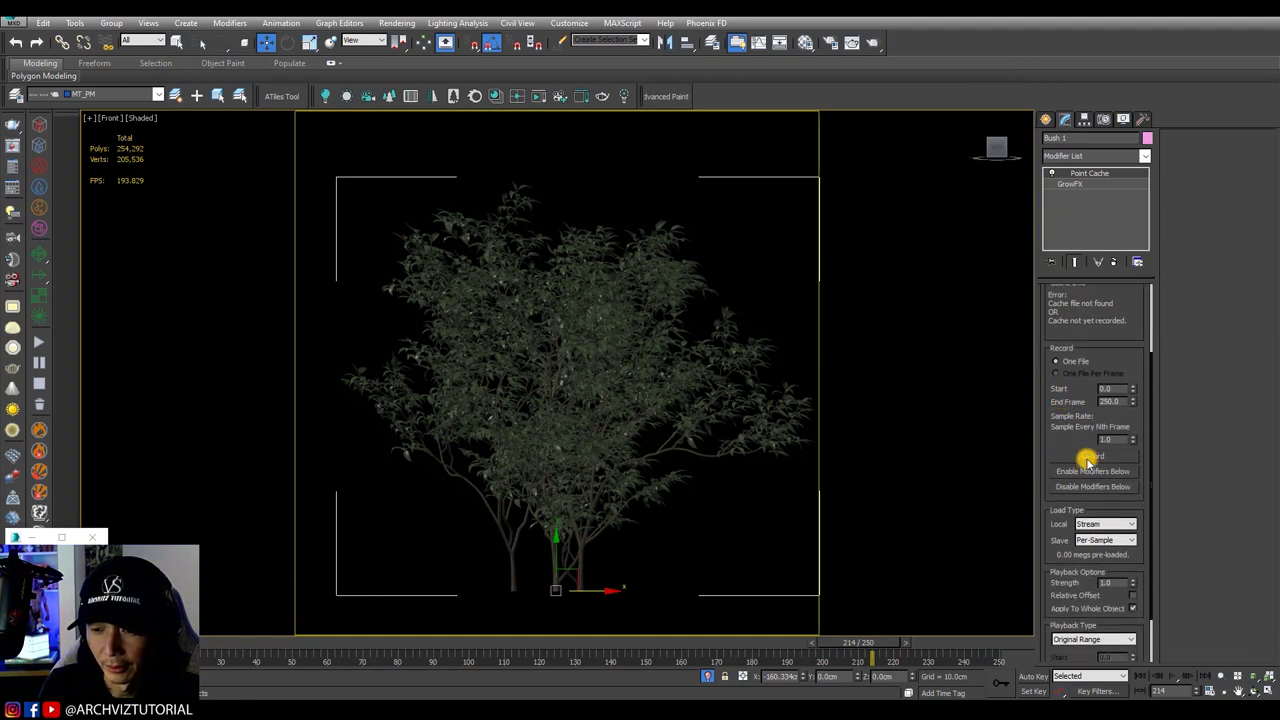
left_click(1084, 456)
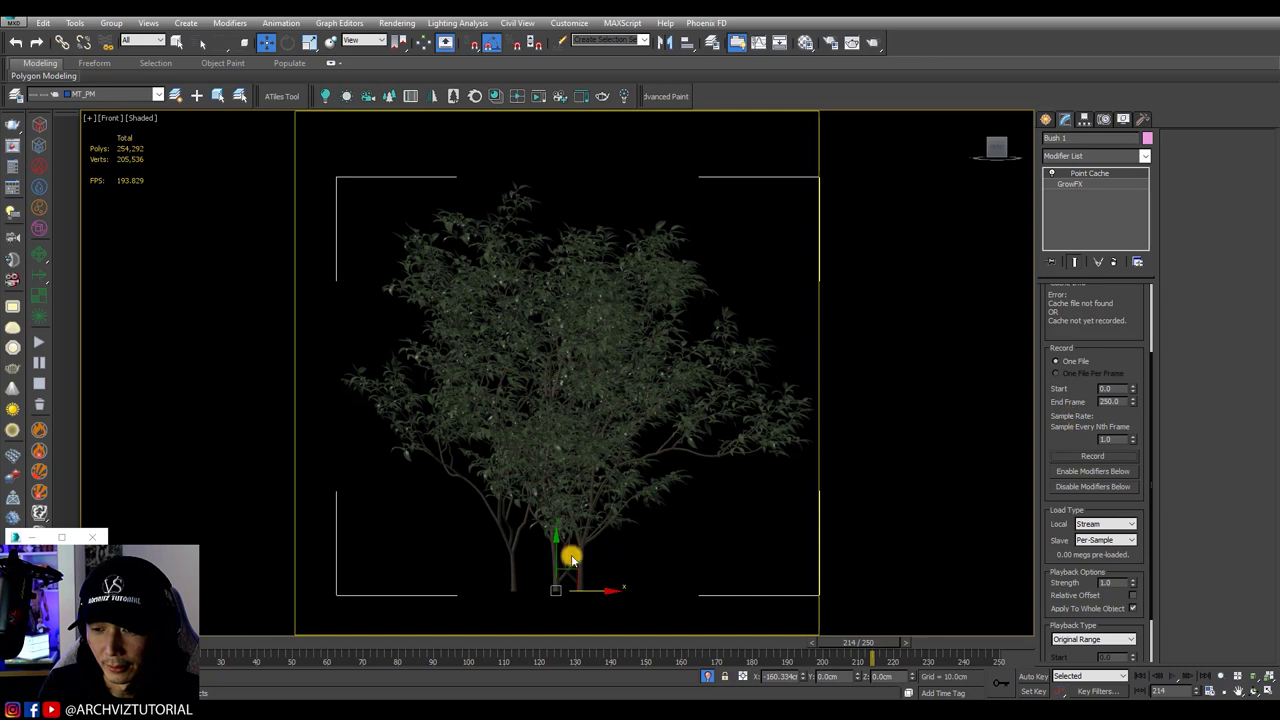
scroll(1070, 440, "up", 5)
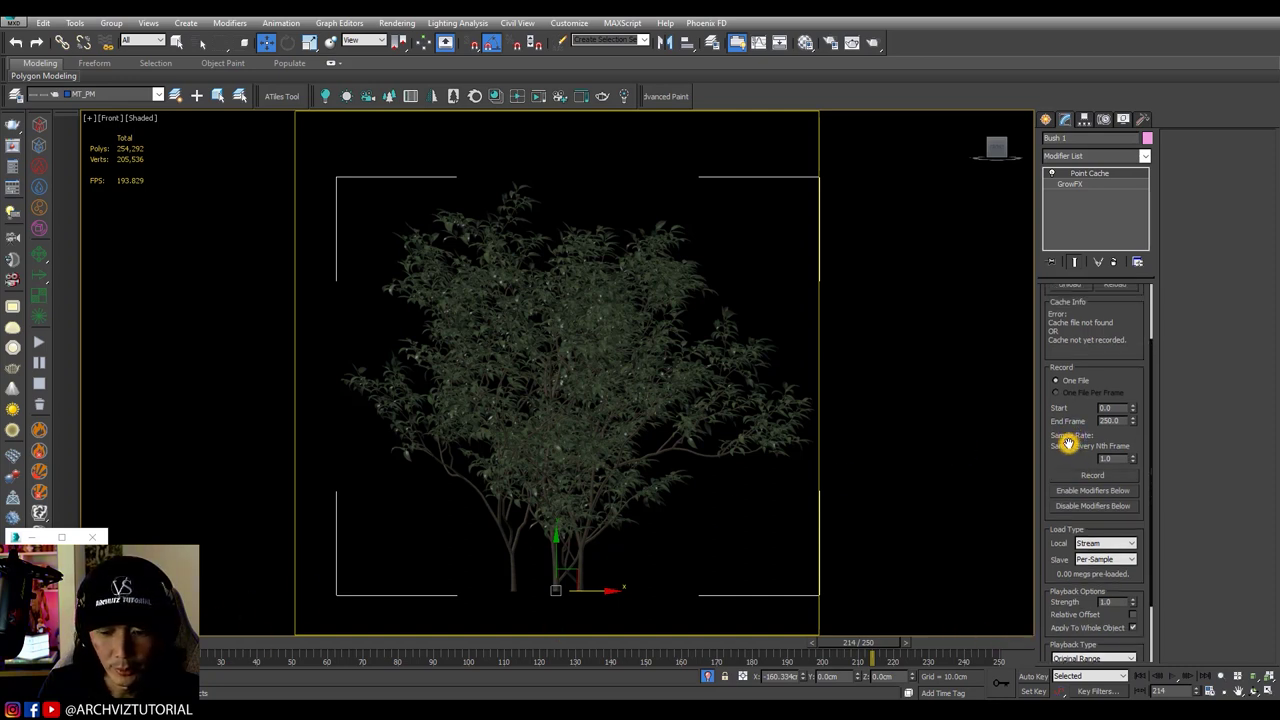
left_click(1088, 527)
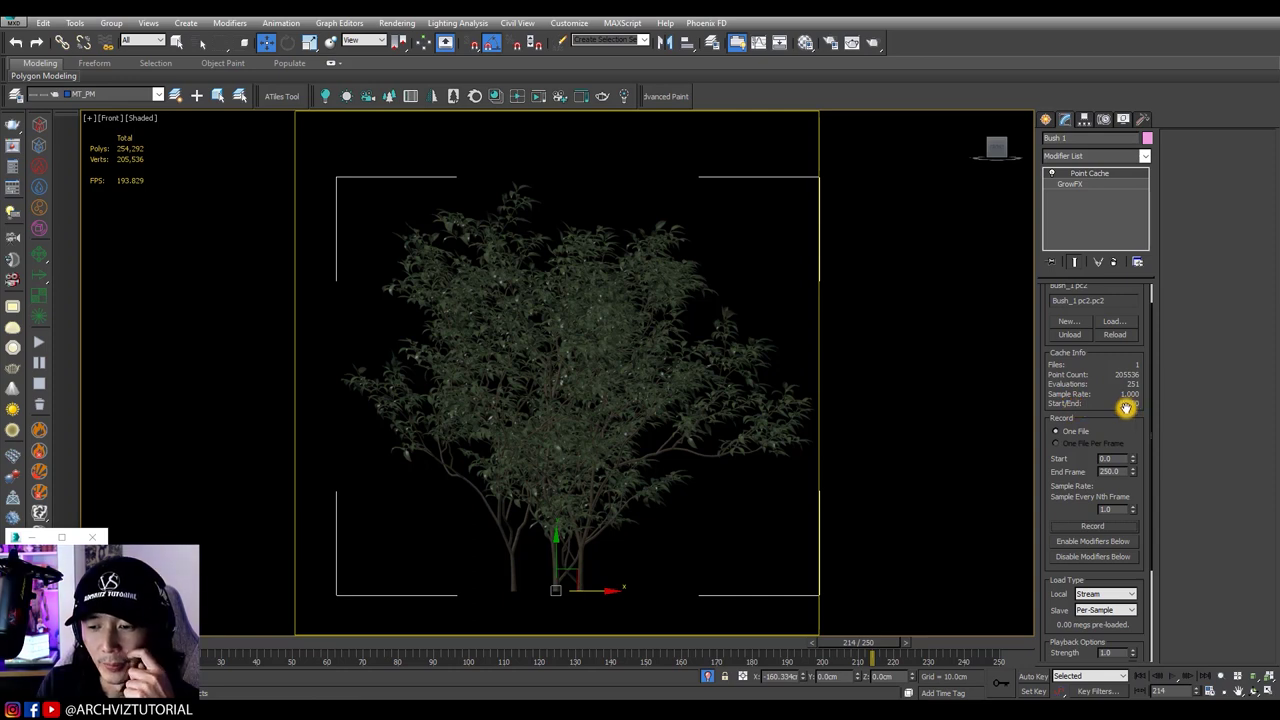
Step: Check the cache folder for the recorded Point Cache2 file, and cancel without creating another one
scroll(1090, 385, "up", 2)
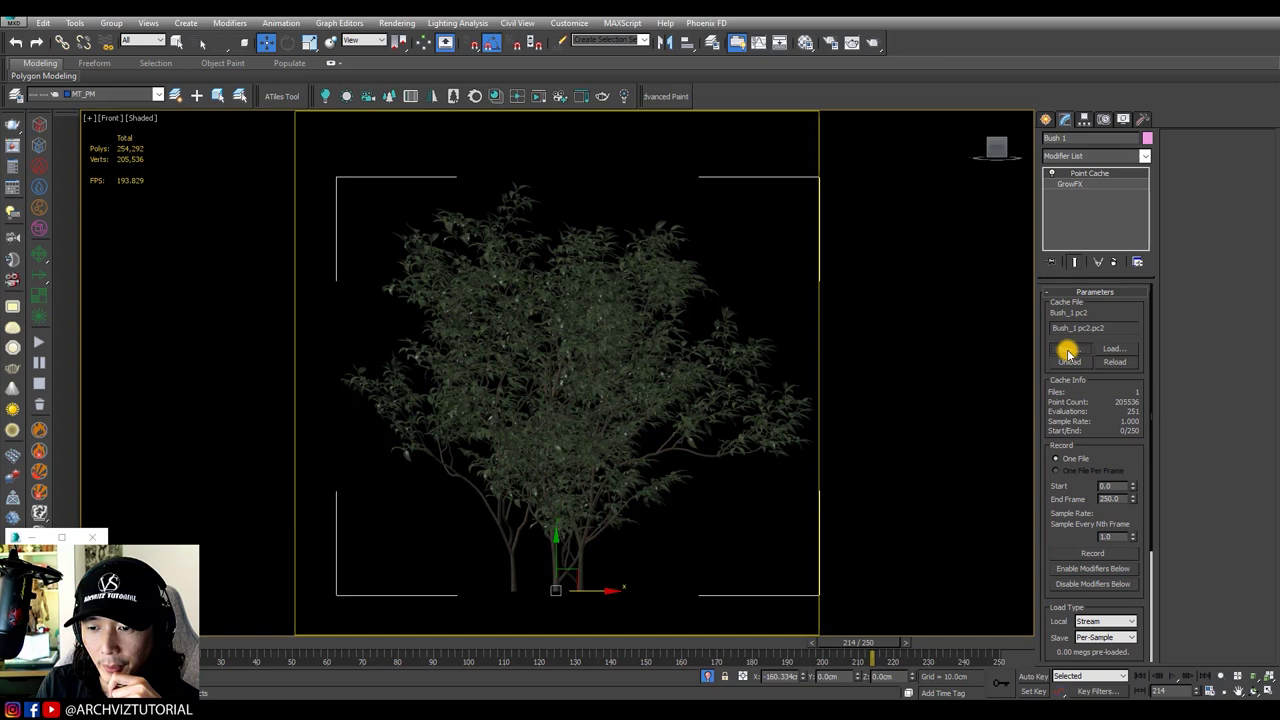
left_click(1068, 349)
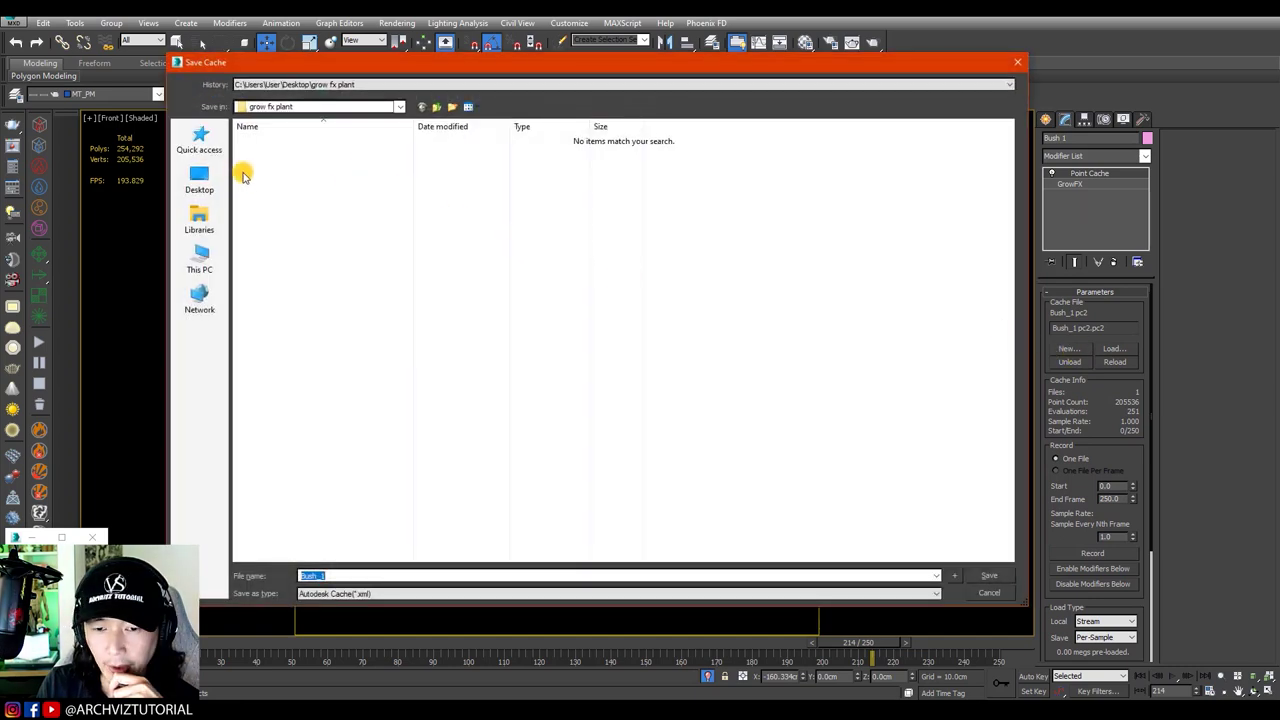
left_click(388, 593)
left_click(340, 606)
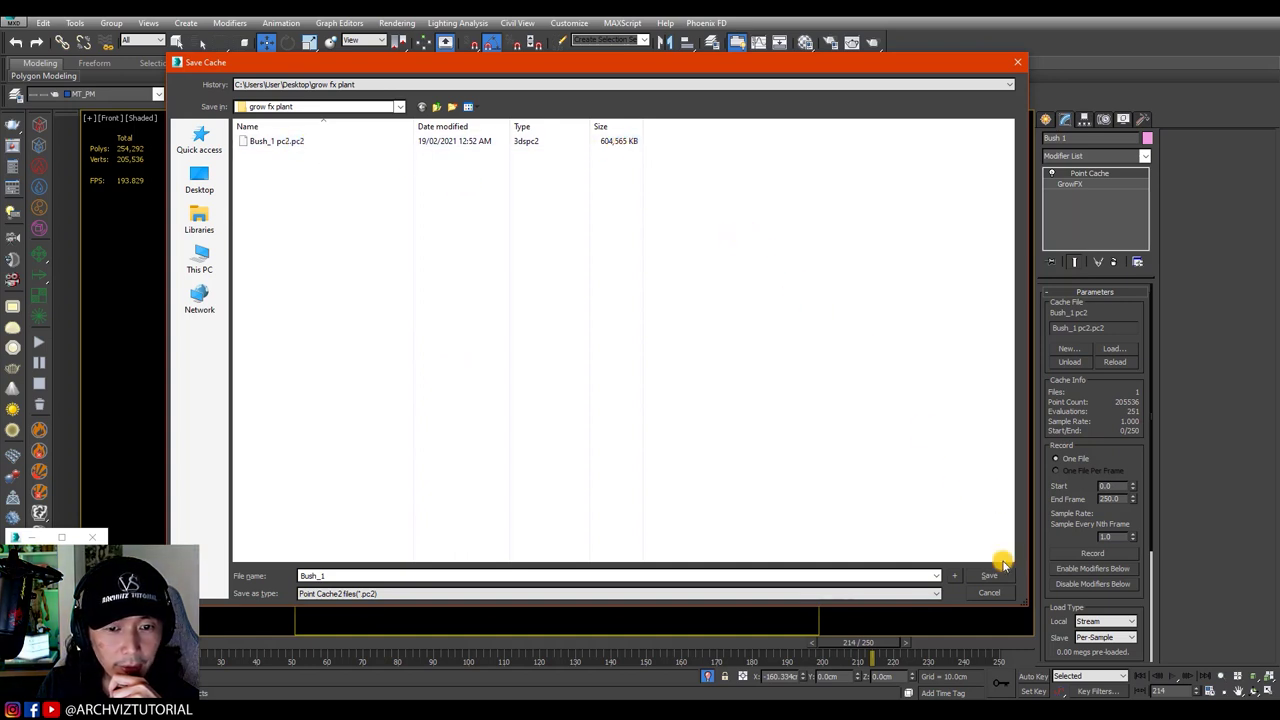
left_click(990, 593)
Step: Scrub the timeline to frame 222 and copy the Point Cache modifier from the bush's stack
left_click_drag(857, 651, 900, 665)
key("w")
right_click(1100, 177)
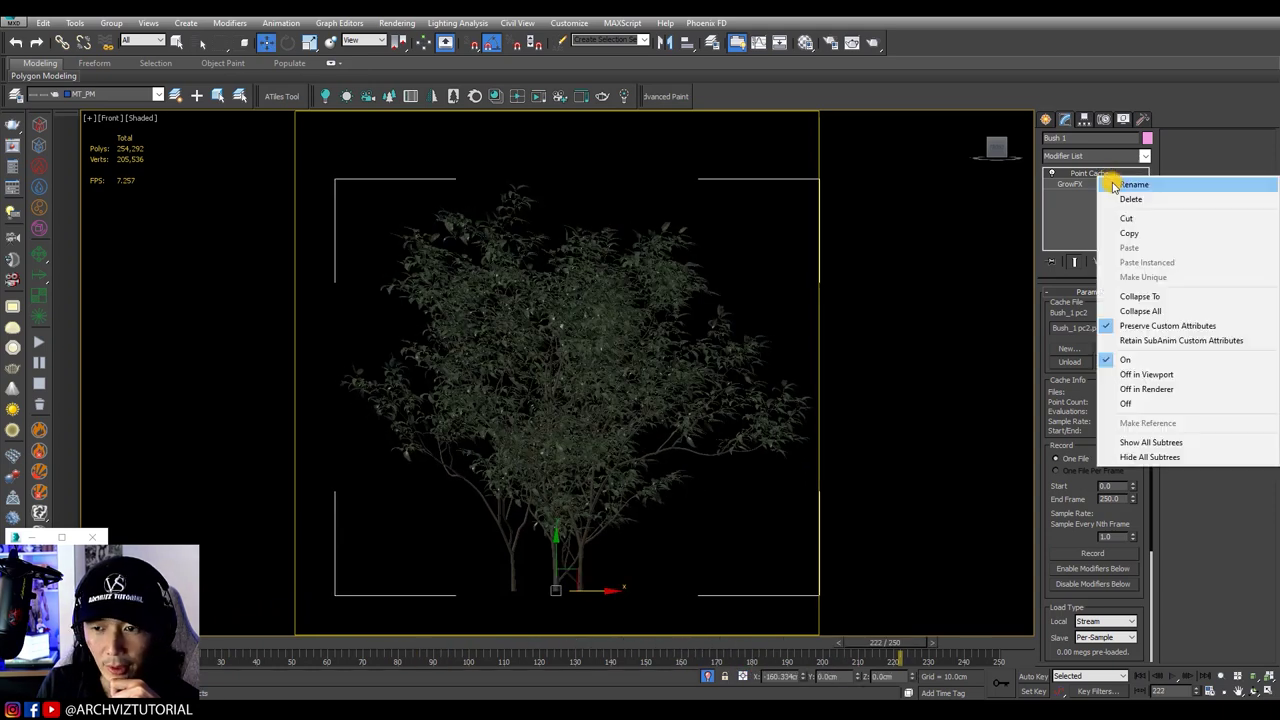
left_click(1132, 236)
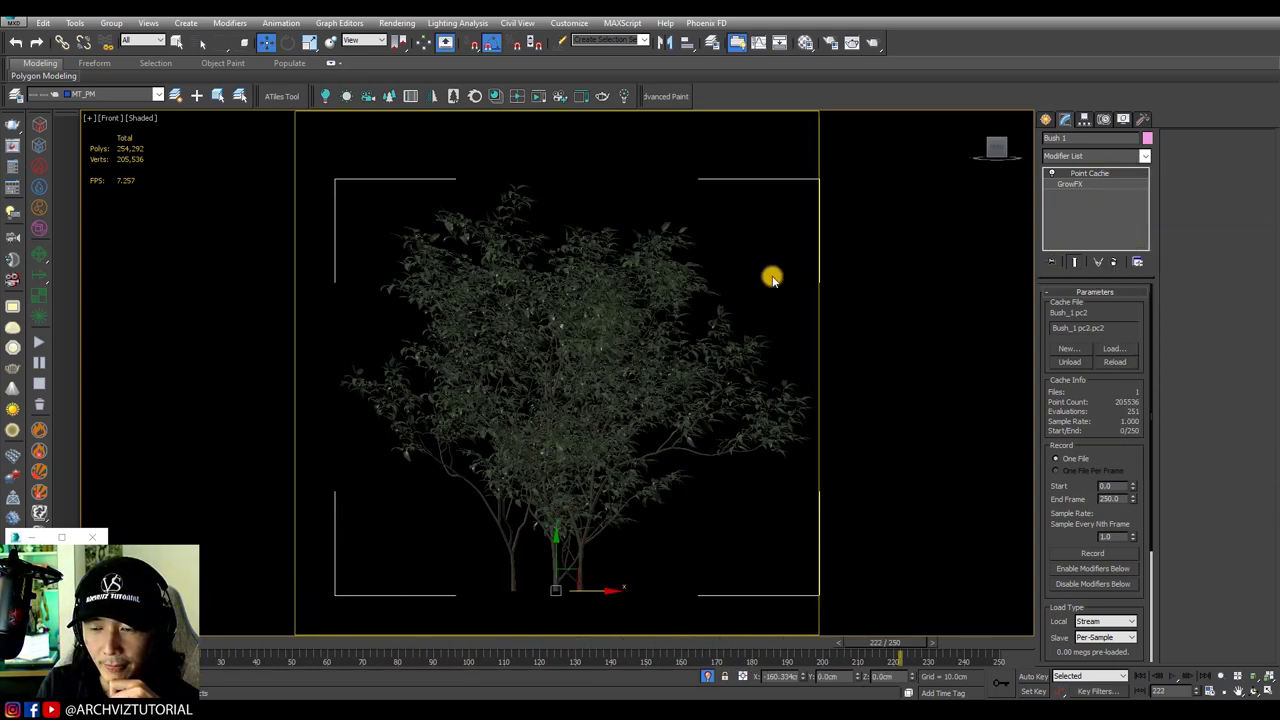
Step: Convert the bush to an Editable Mesh and paste the copied Point Cache modifier above it
right_click(670, 245)
mouse_move(754, 377)
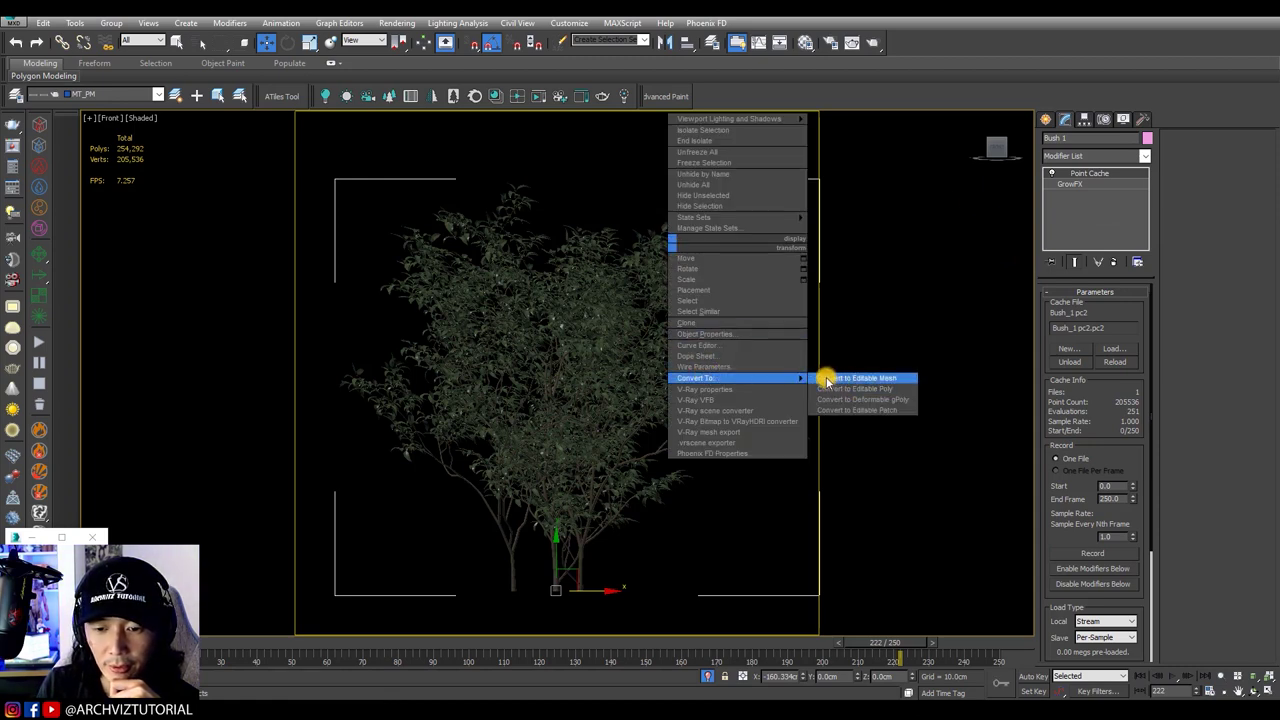
right_click(622, 375)
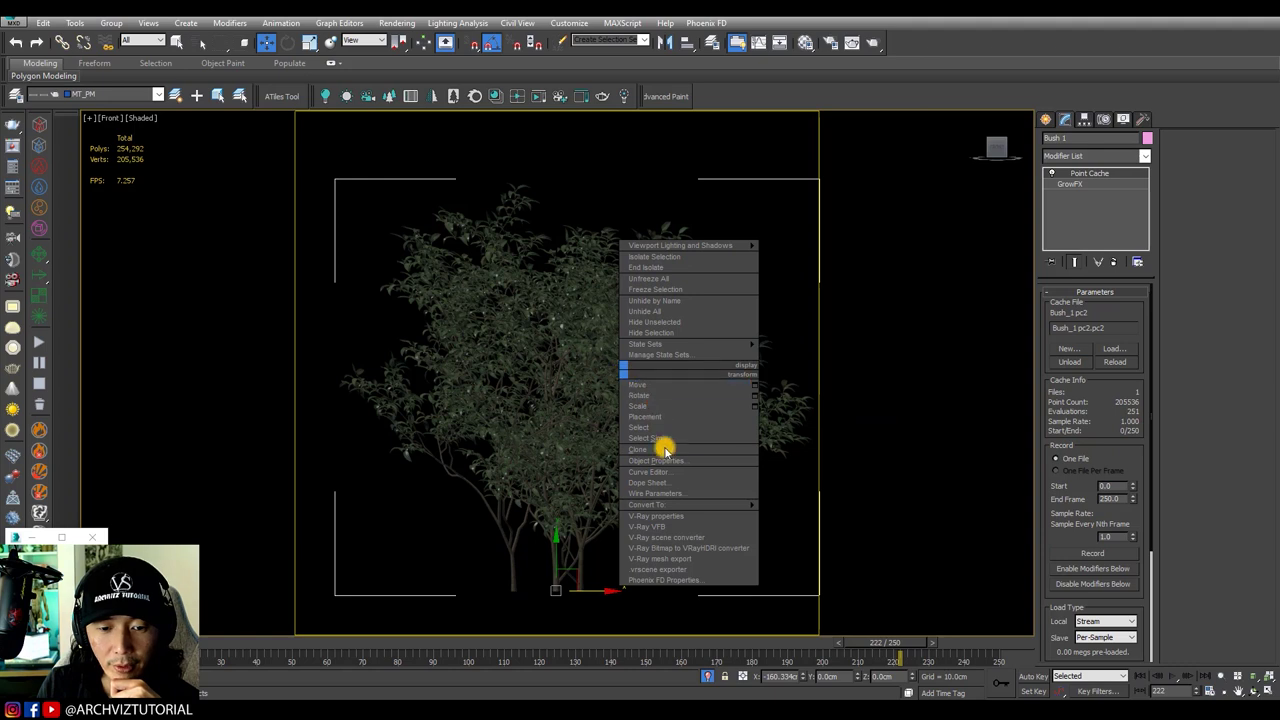
mouse_move(700, 504)
left_click(792, 506)
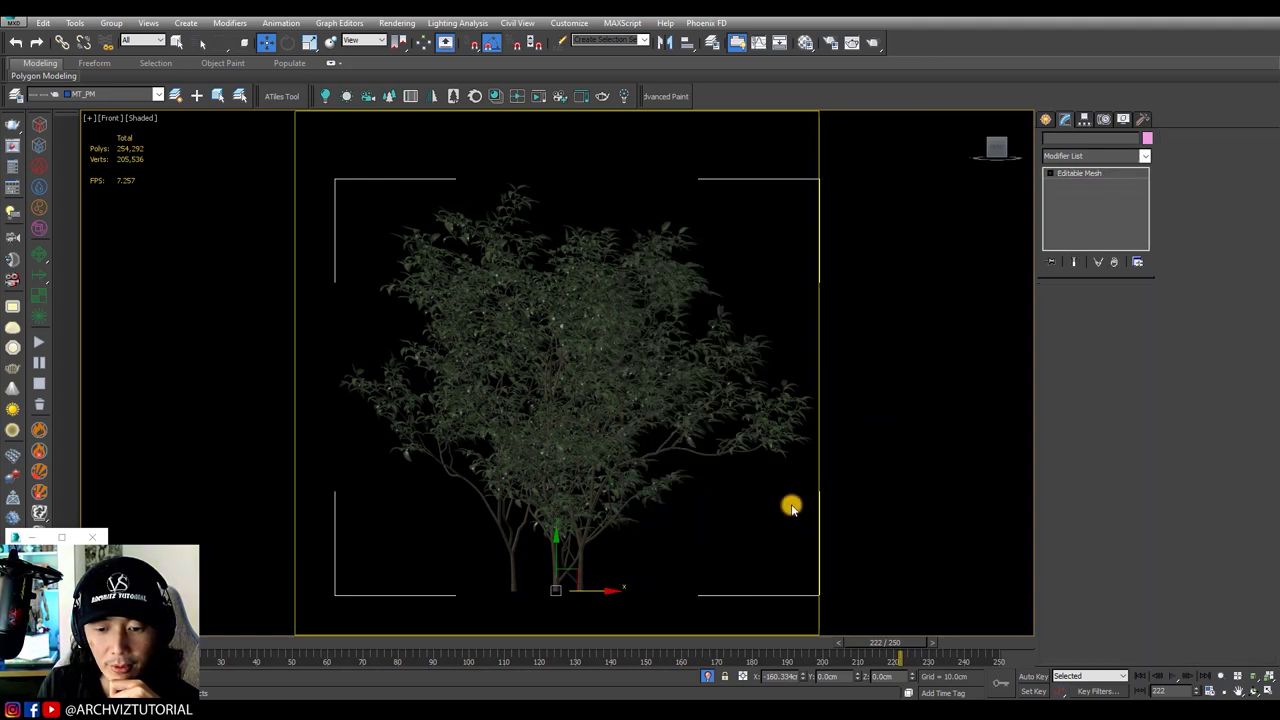
right_click(1092, 177)
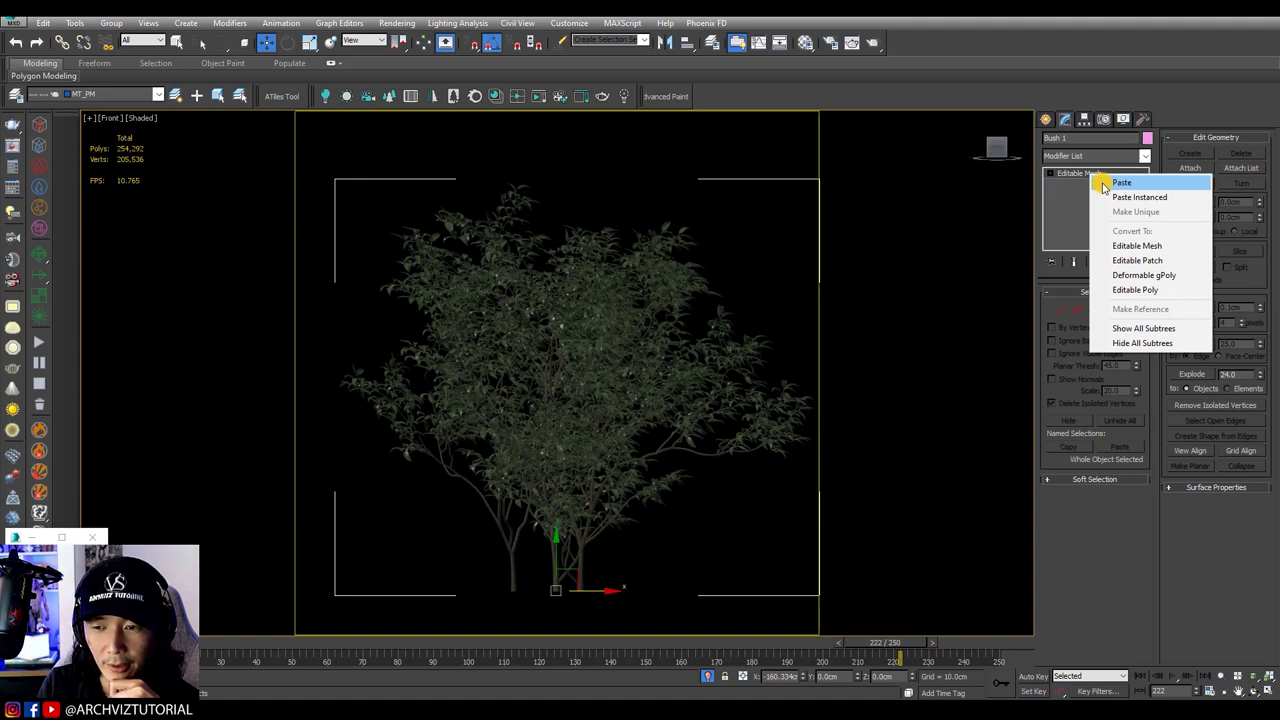
left_click(1121, 183)
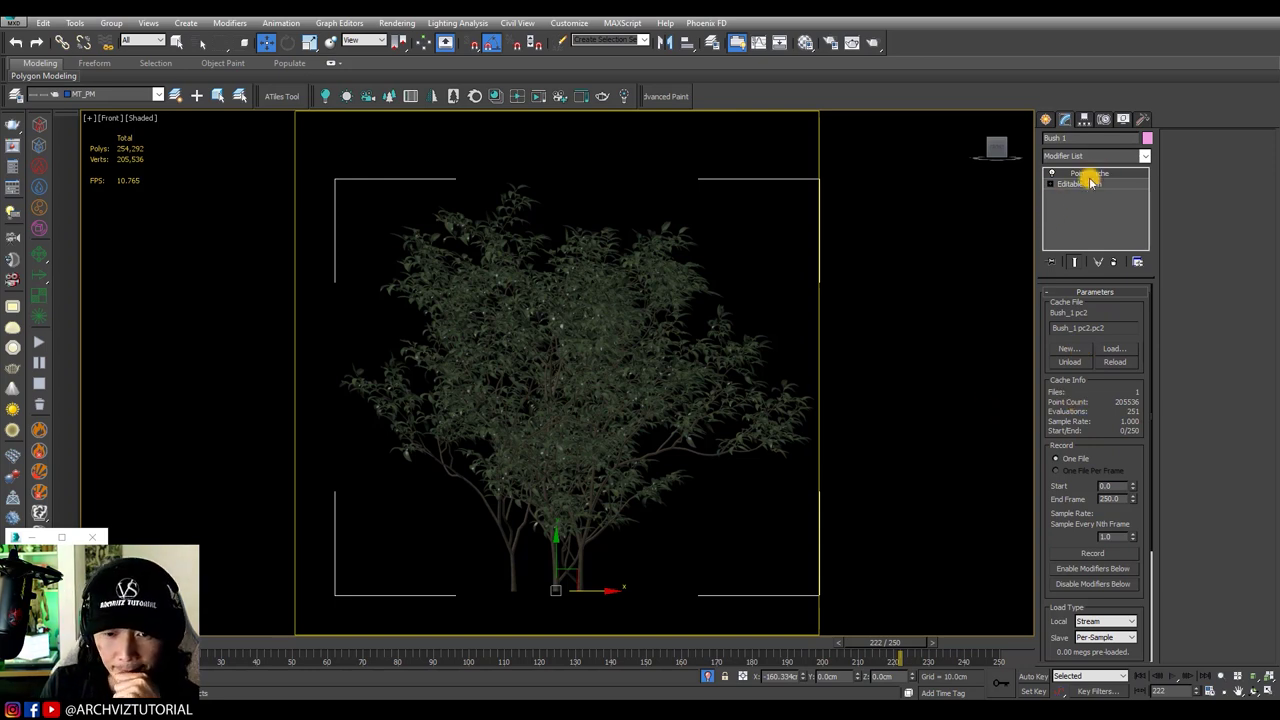
Step: Scrub back and forth through the timeline to check the cached mesh animation, ending on frame 240
left_click_drag(874, 641, 980, 653)
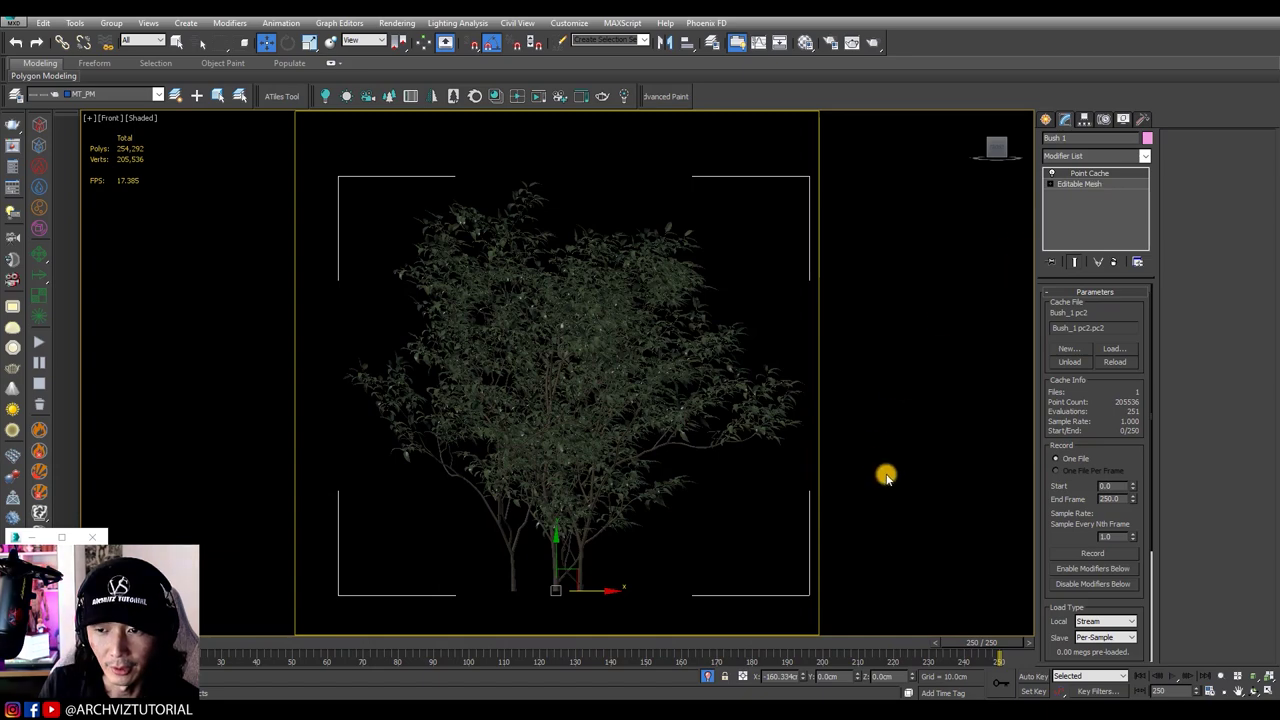
left_click_drag(974, 643, 222, 645)
left_click_drag(410, 632, 950, 640)
key("w")
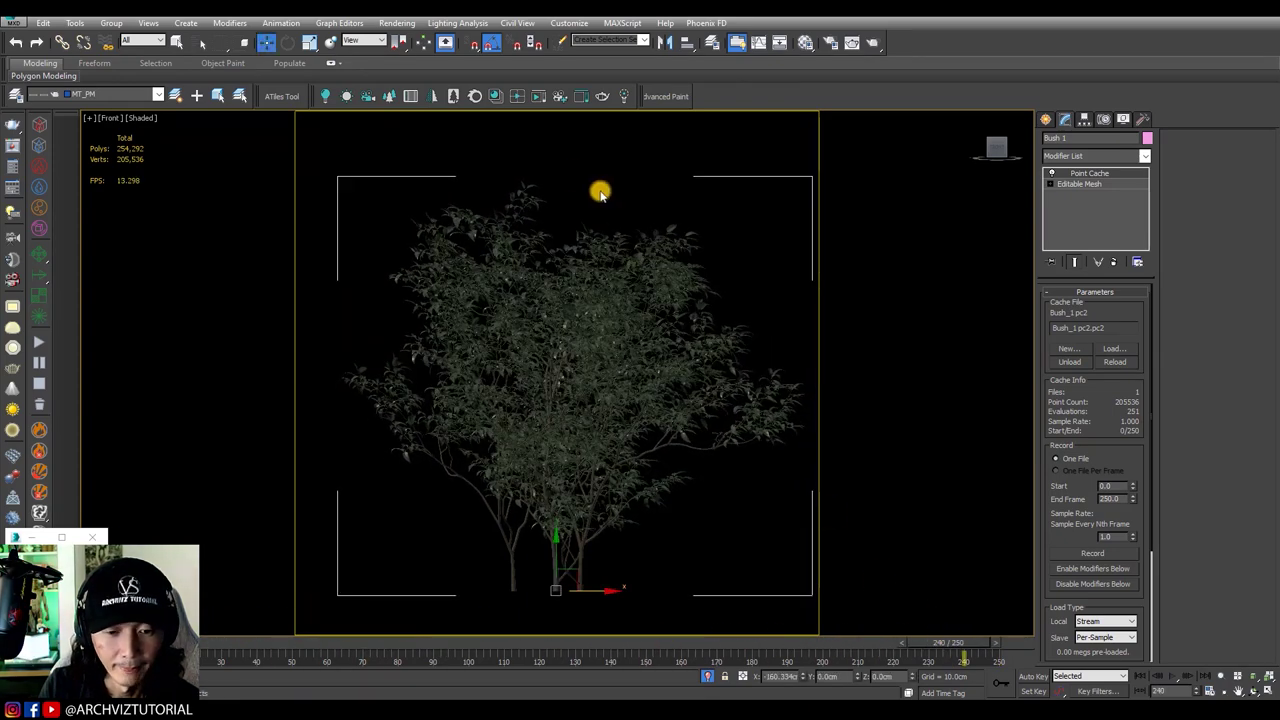
Step: Set the Corona Proxy Exporter to an animated export from frame 0 to 250, with full mesh viewport visualization
left_click(448, 100)
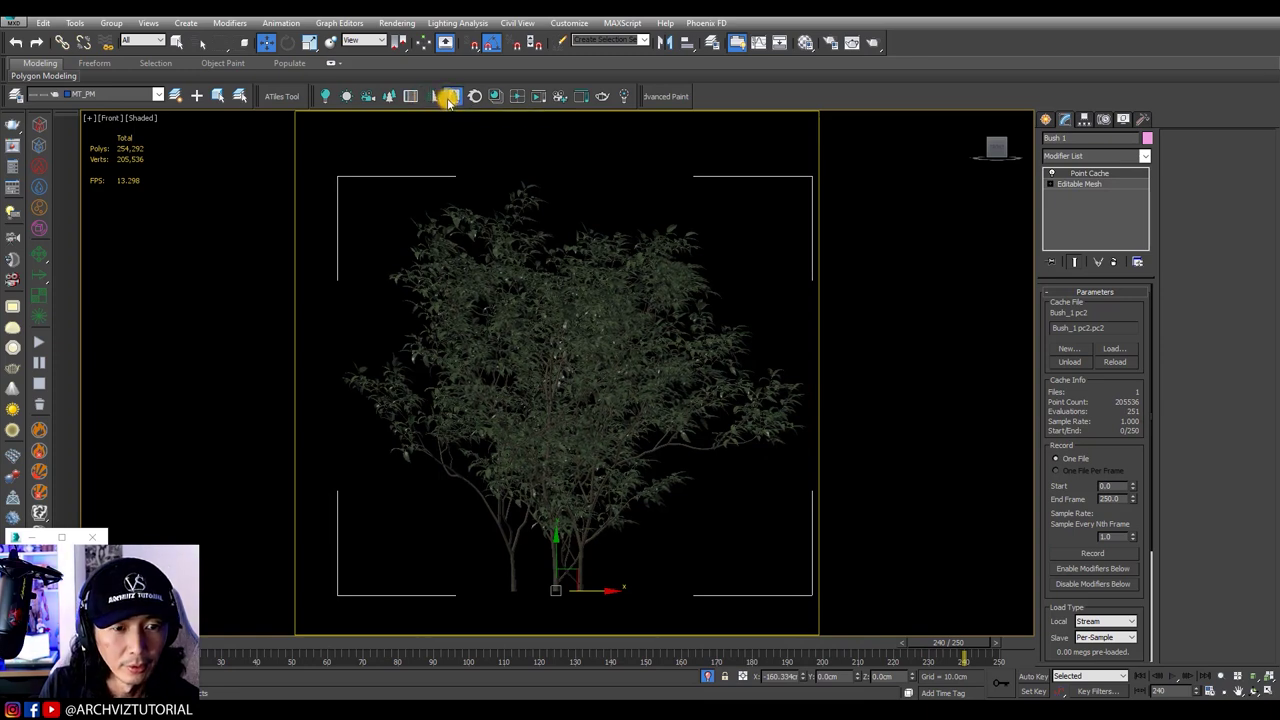
left_click_drag(1005, 180, 160, 148)
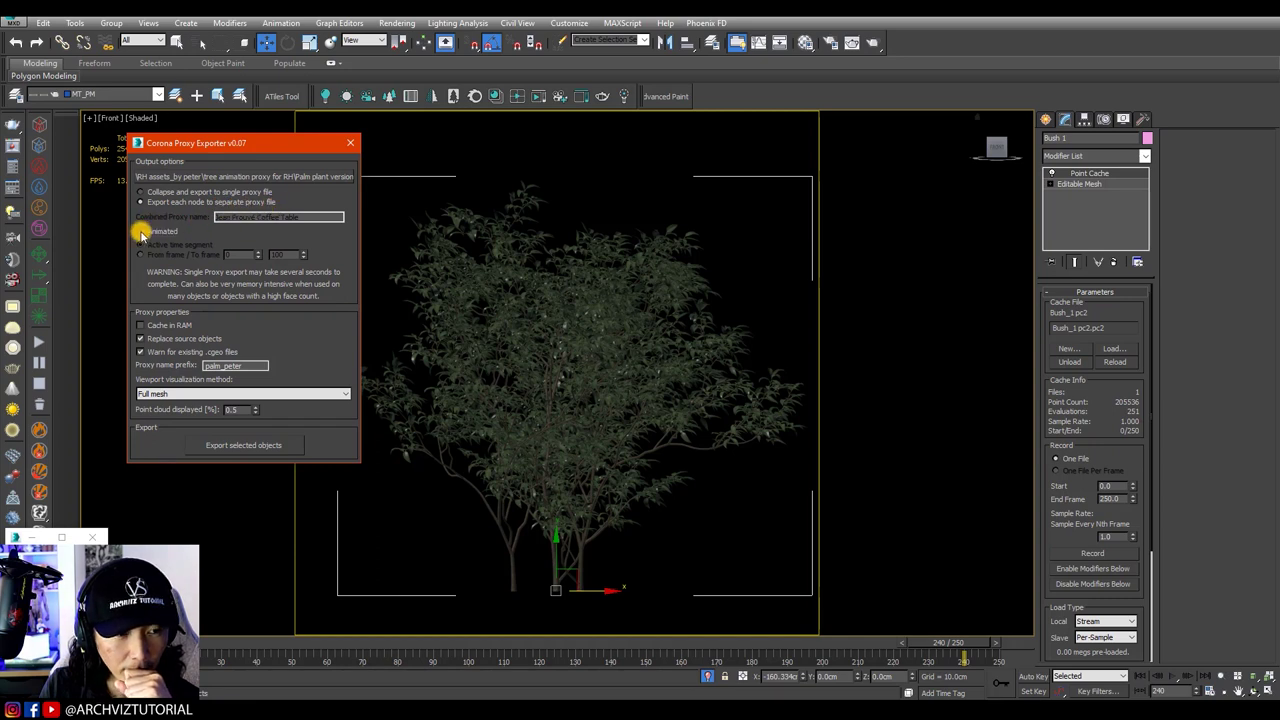
left_click(141, 232)
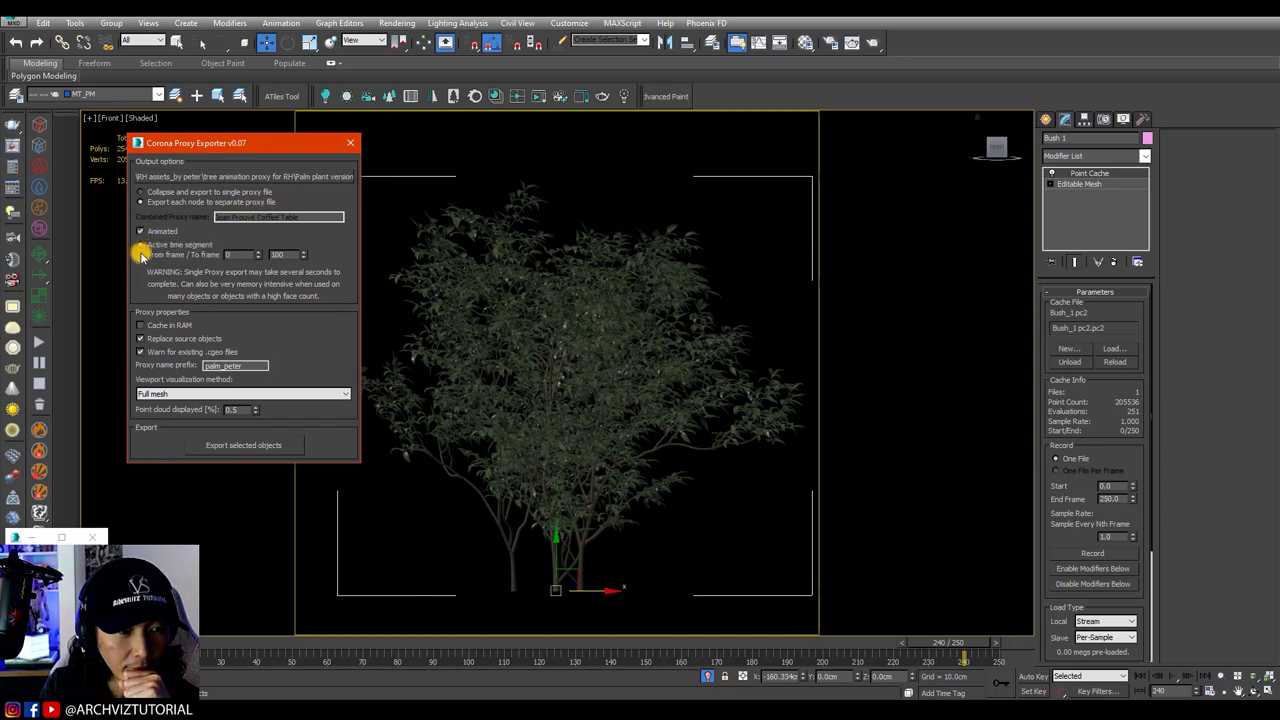
left_click(141, 254)
double_click(280, 254)
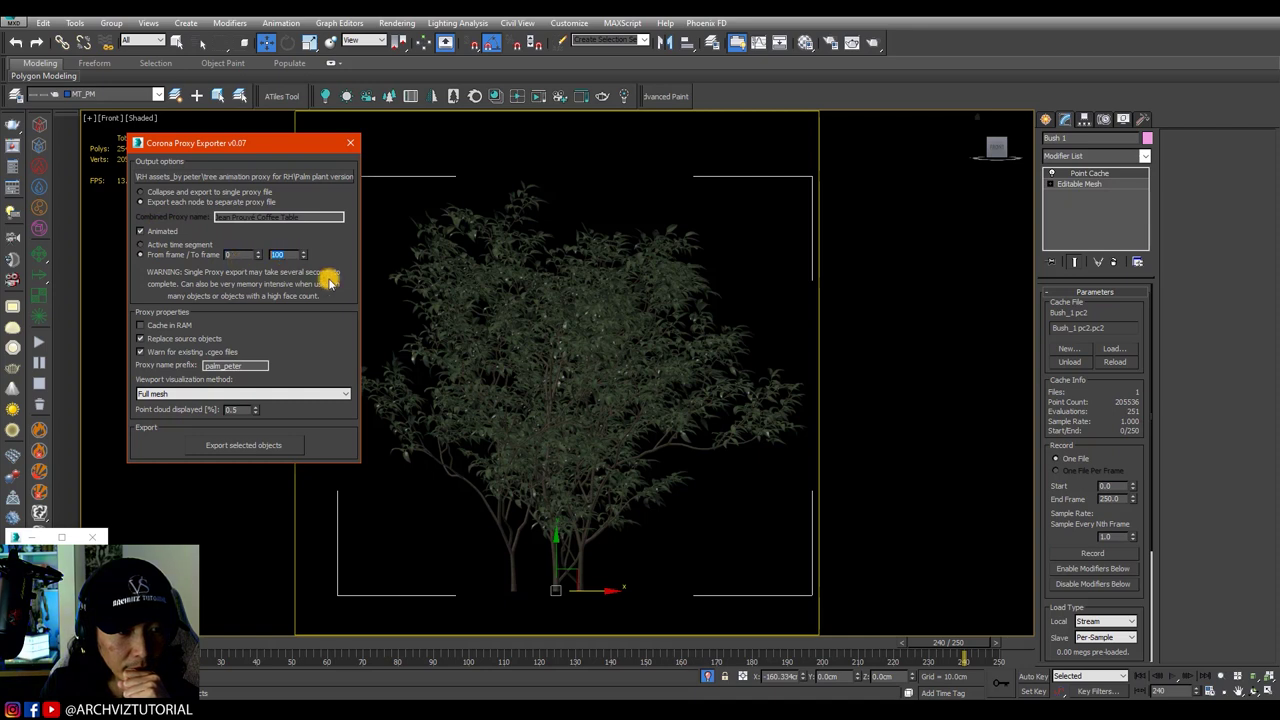
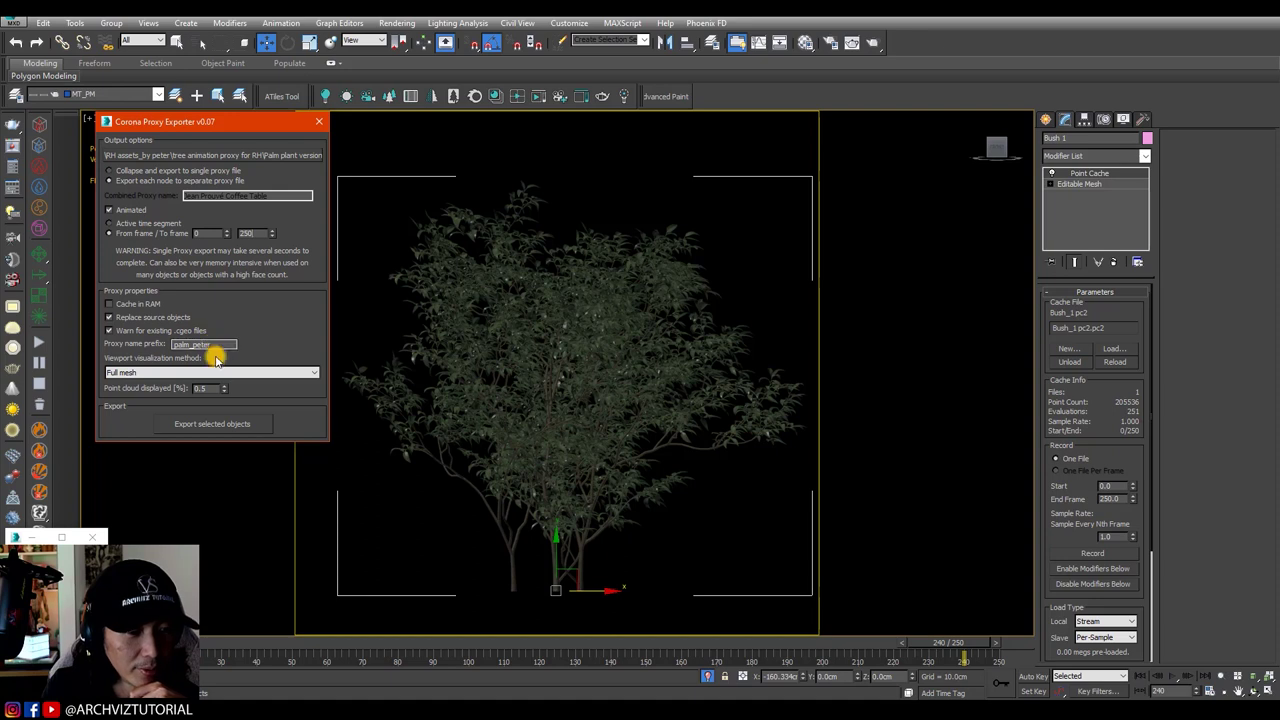
left_click(167, 373)
left_click(200, 385)
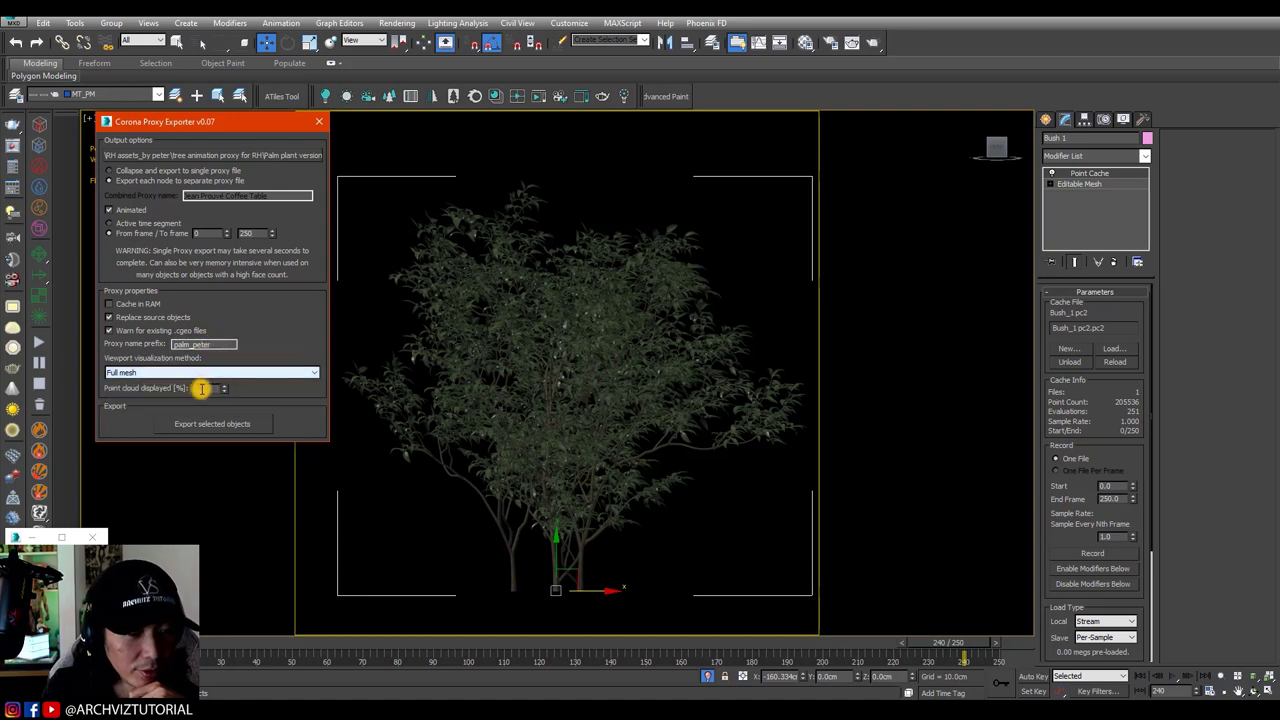
Step: Set the proxy output folder to grow fx plant on the desktop and export the selected bush
left_click(240, 157)
left_click(240, 157)
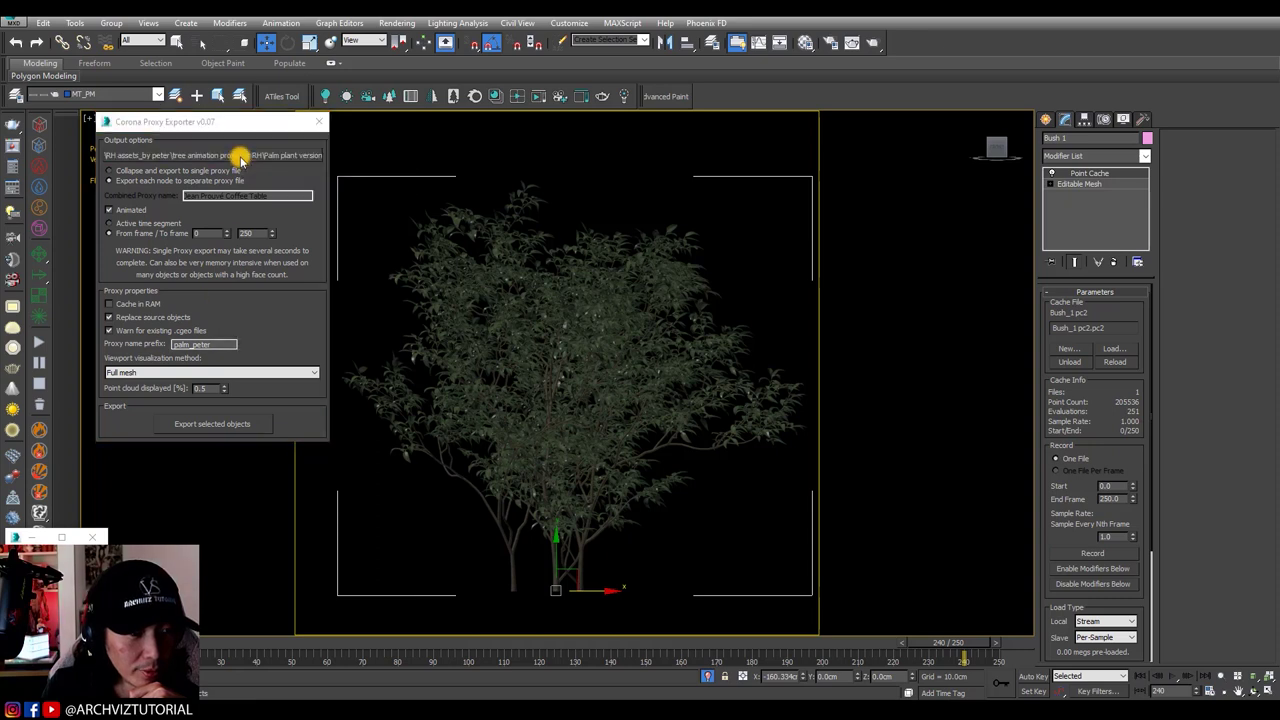
left_click_drag(628, 251, 1279, 256)
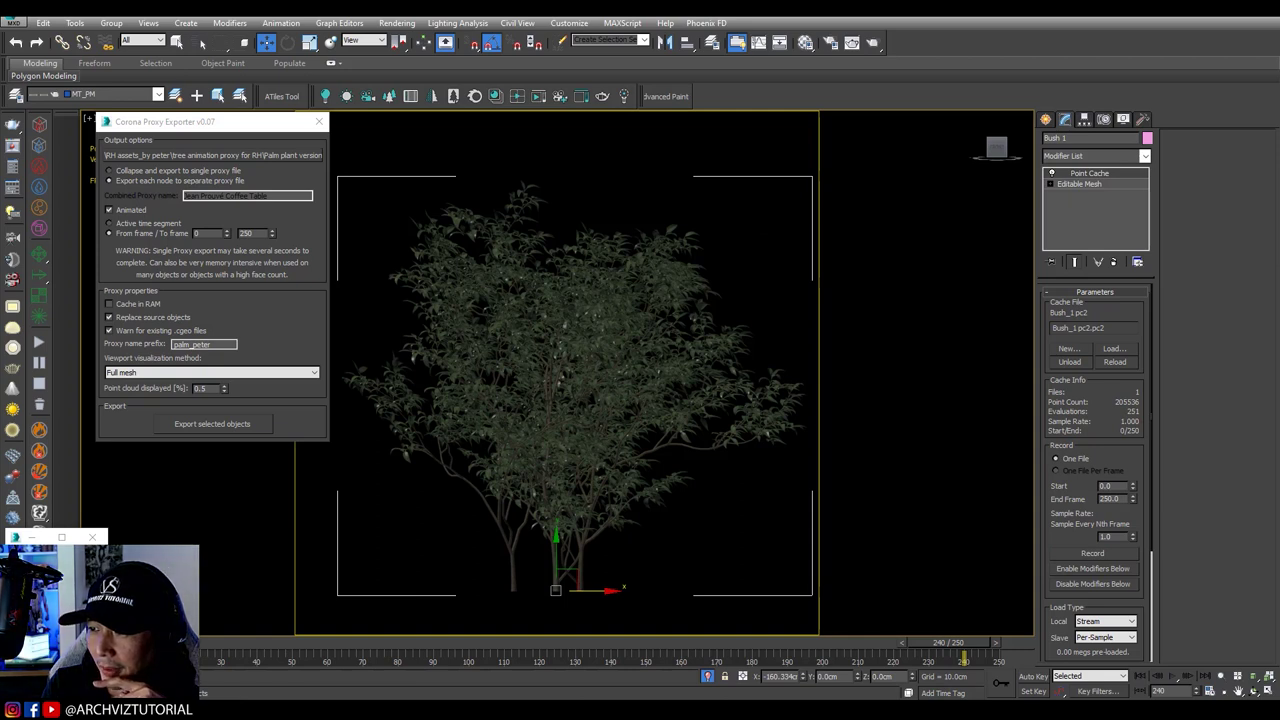
key("Return")
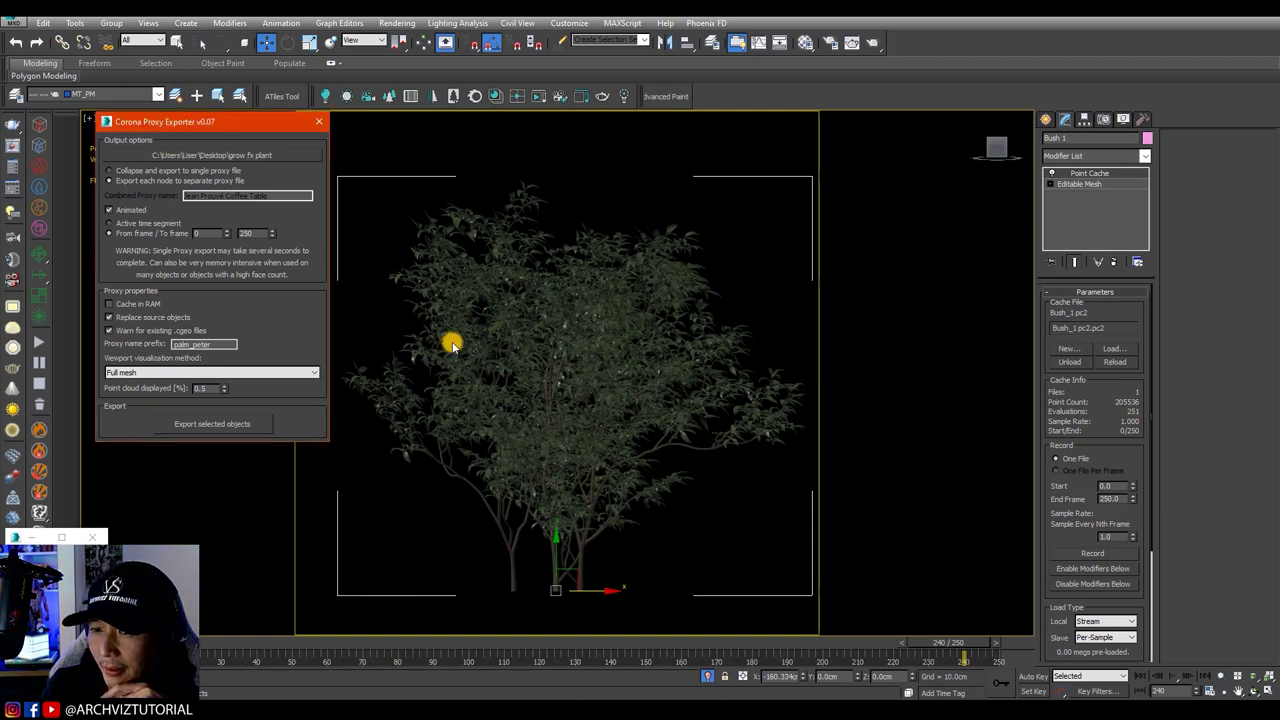
left_click_drag(200, 122, 237, 121)
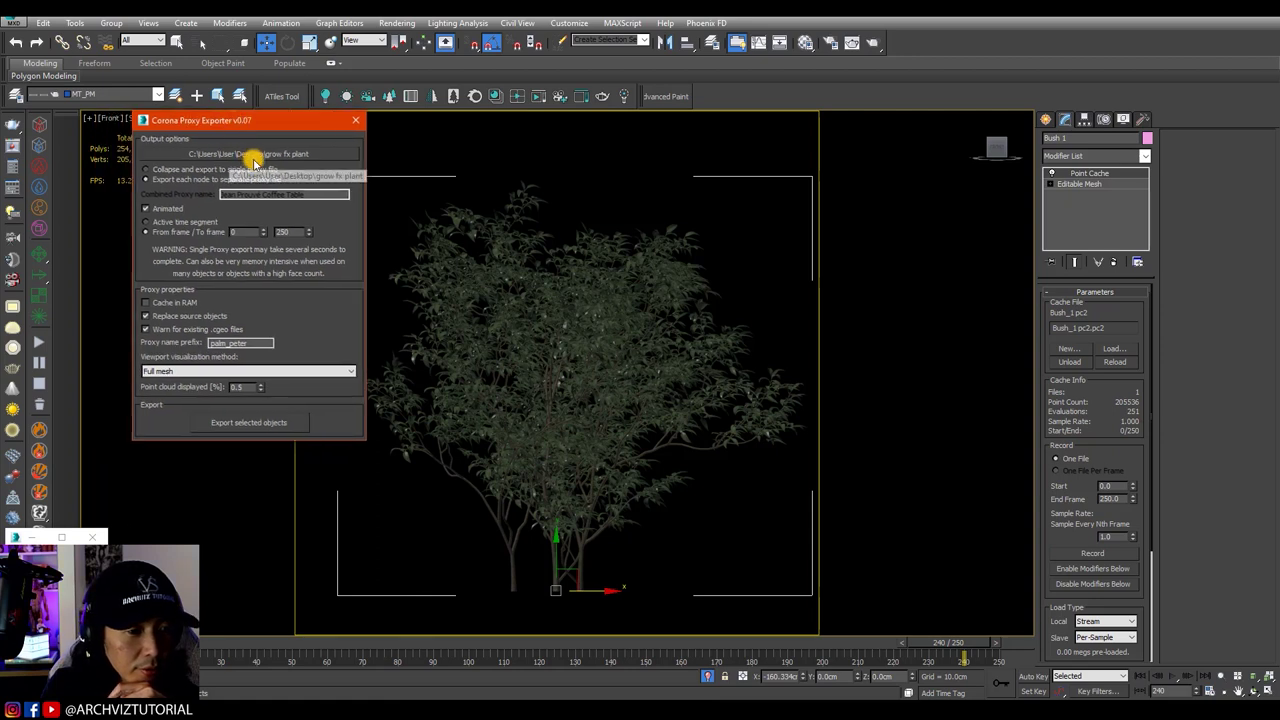
left_click_drag(249, 120, 277, 123)
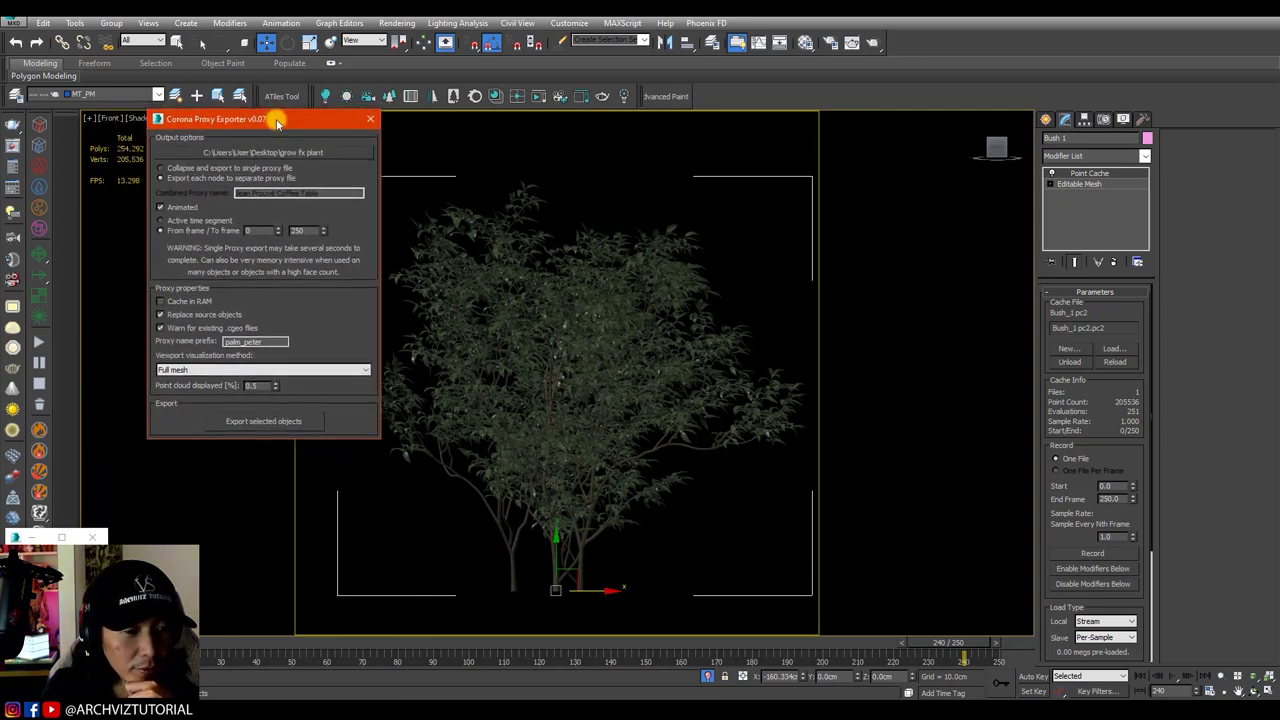
left_click(265, 423)
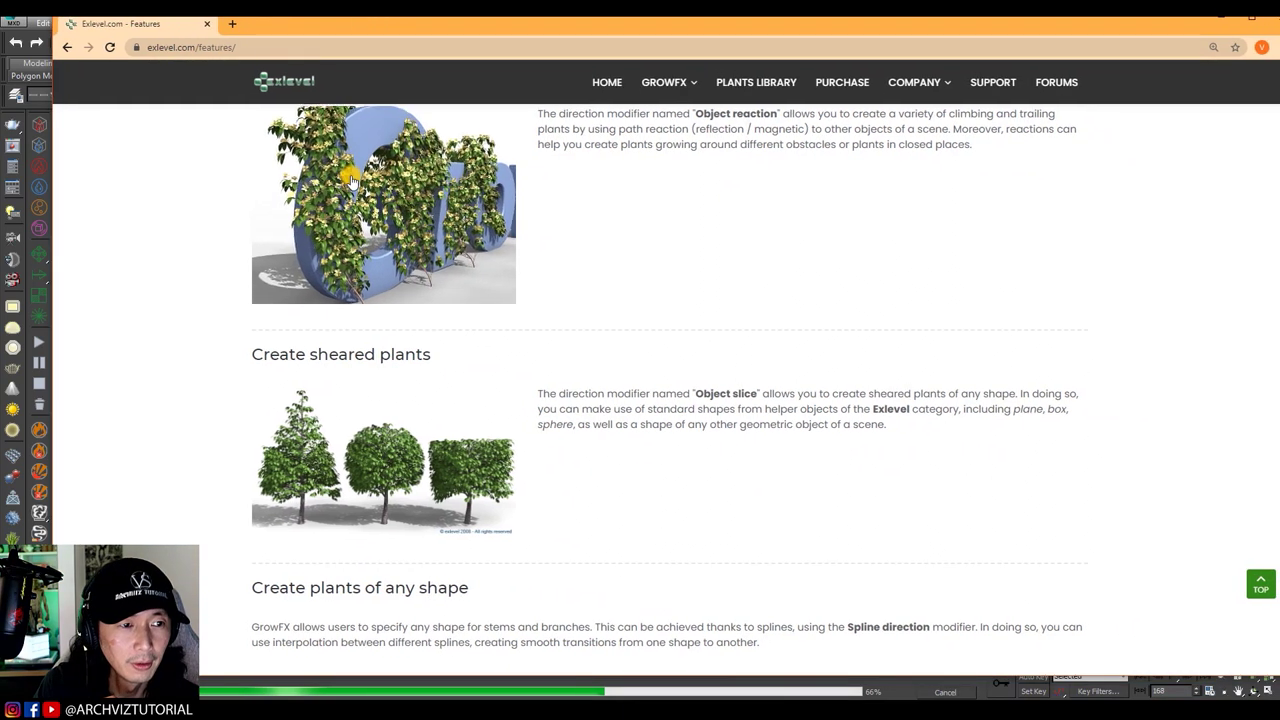
Step: Open the Plants Library page of the Exlevel site and maximize the browser window
left_click(758, 85)
left_click_drag(897, 22, 852, 20)
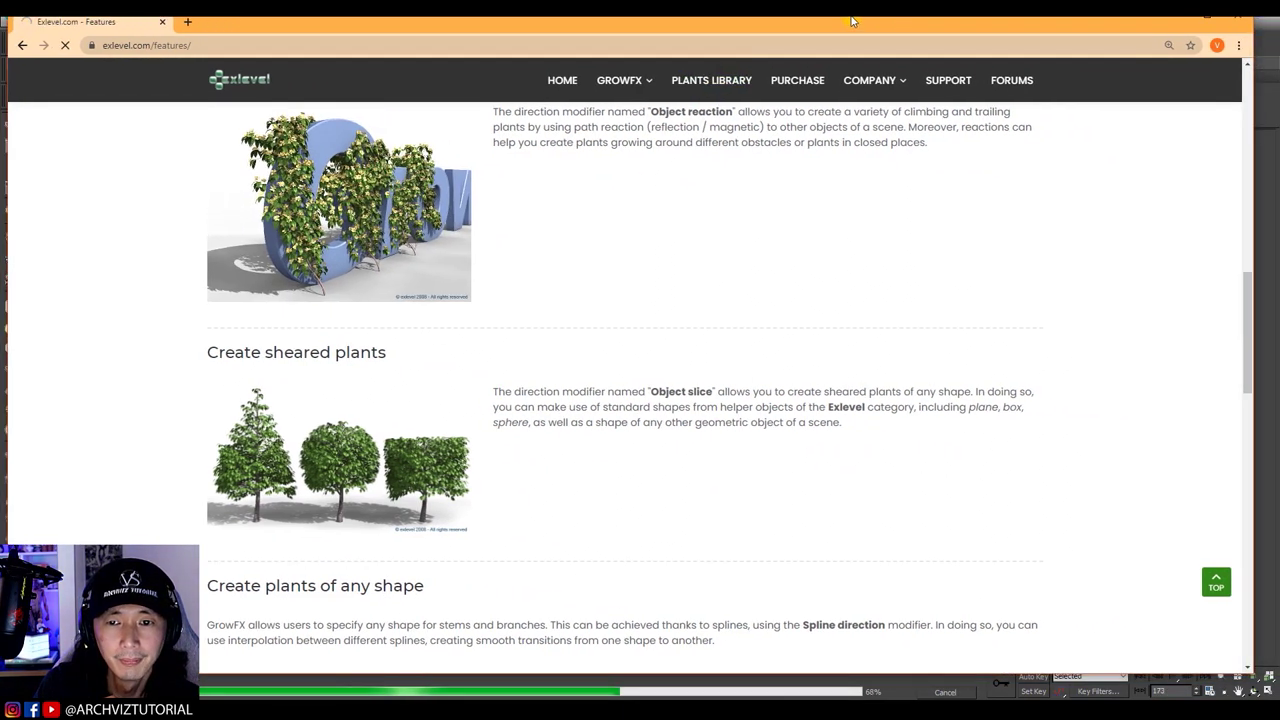
left_click(1208, 22)
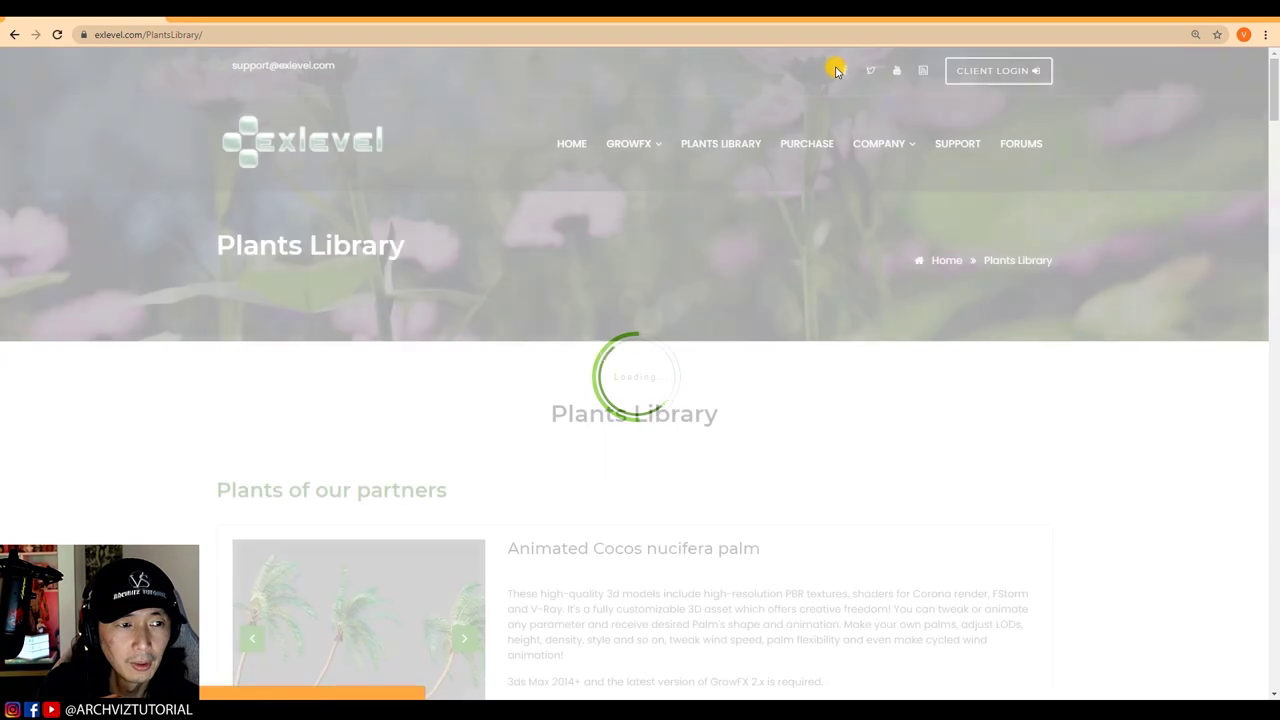
Step: Look through the partner plant collections in the Plants Library, including the animated palms and Real Shrubs, and move the browser away
scroll(629, 331, "down", 2)
scroll(631, 335, "down", 8)
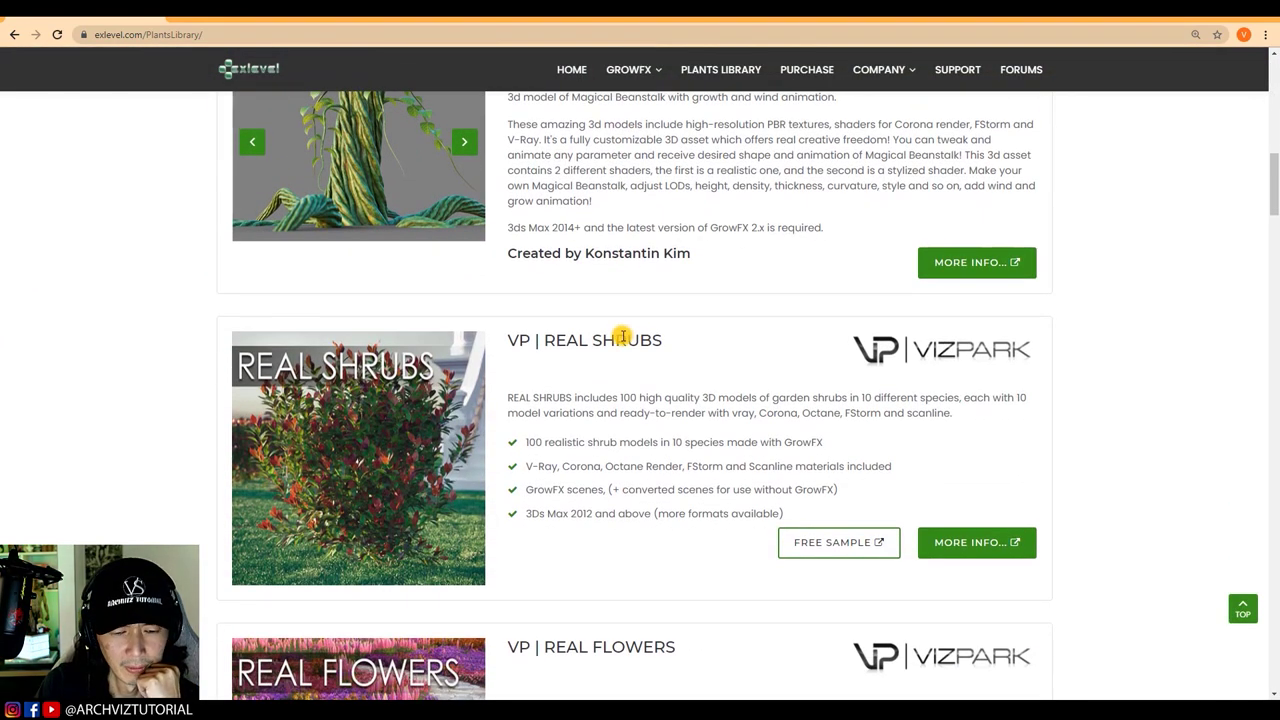
scroll(621, 337, "down", 1)
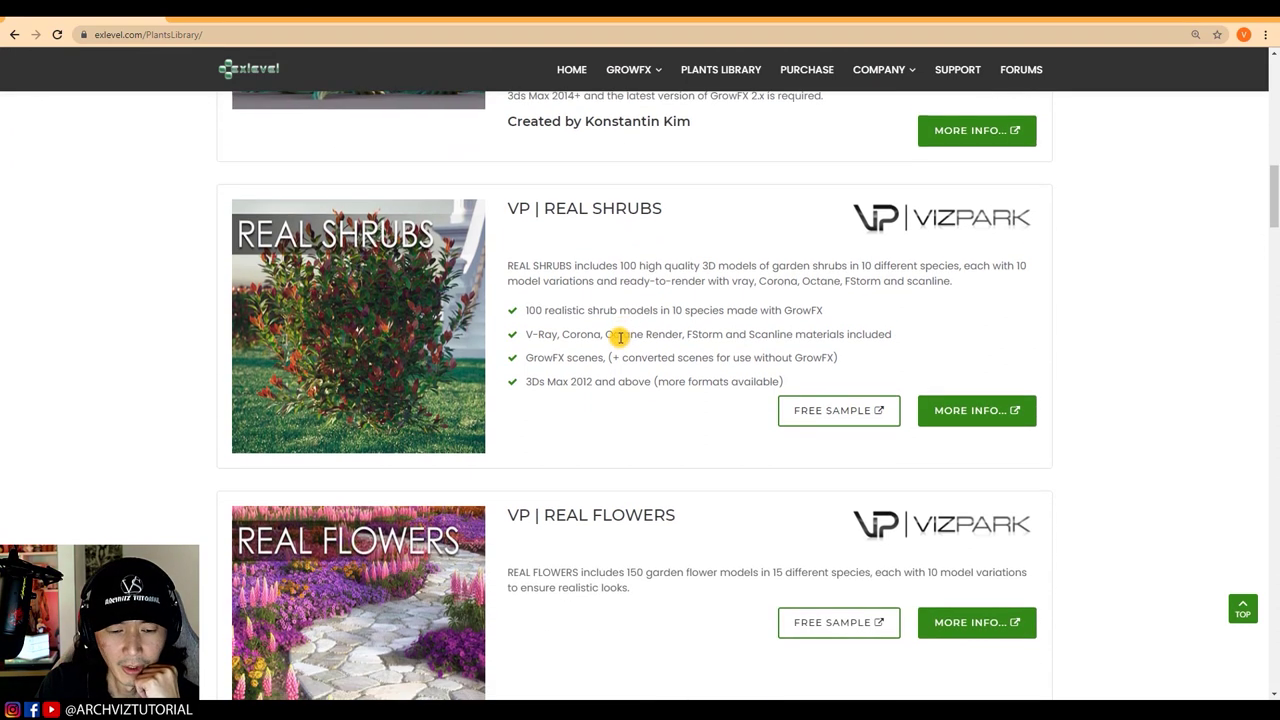
scroll(618, 335, "up", 3)
scroll(620, 338, "up", 5)
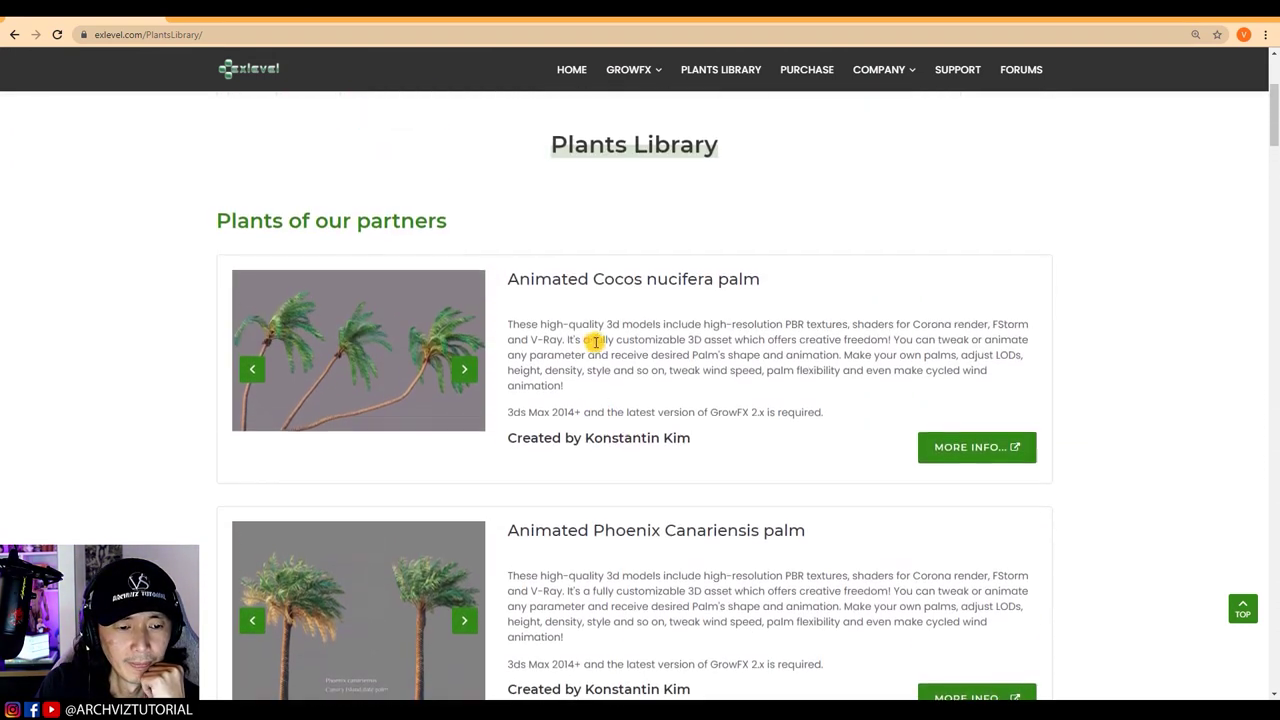
scroll(521, 341, "down", 1)
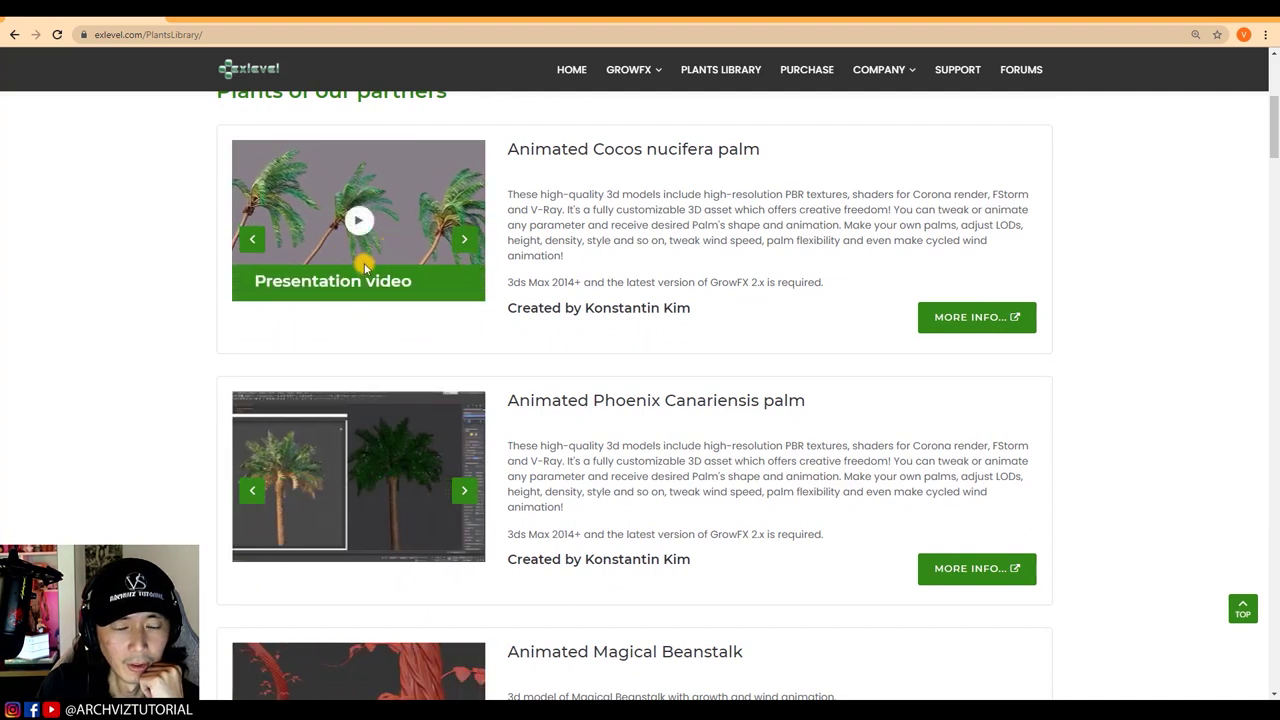
scroll(289, 129, "up", 3)
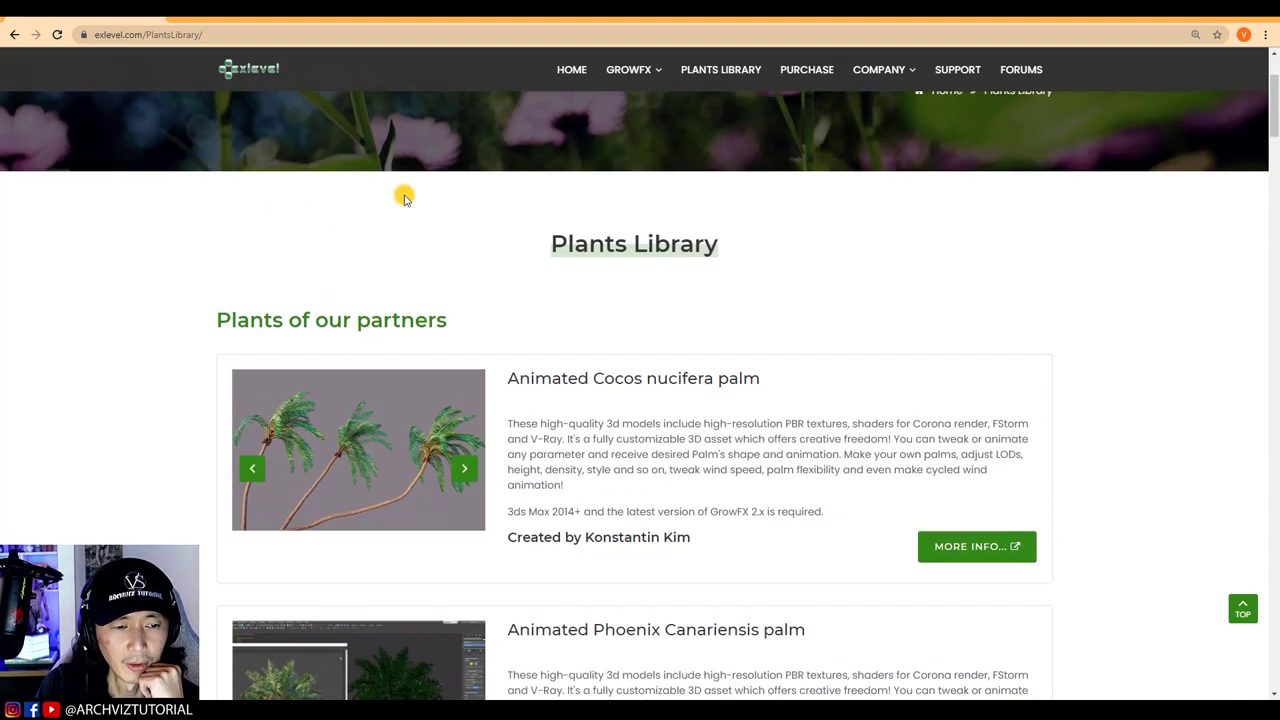
scroll(651, 126, "up", 1)
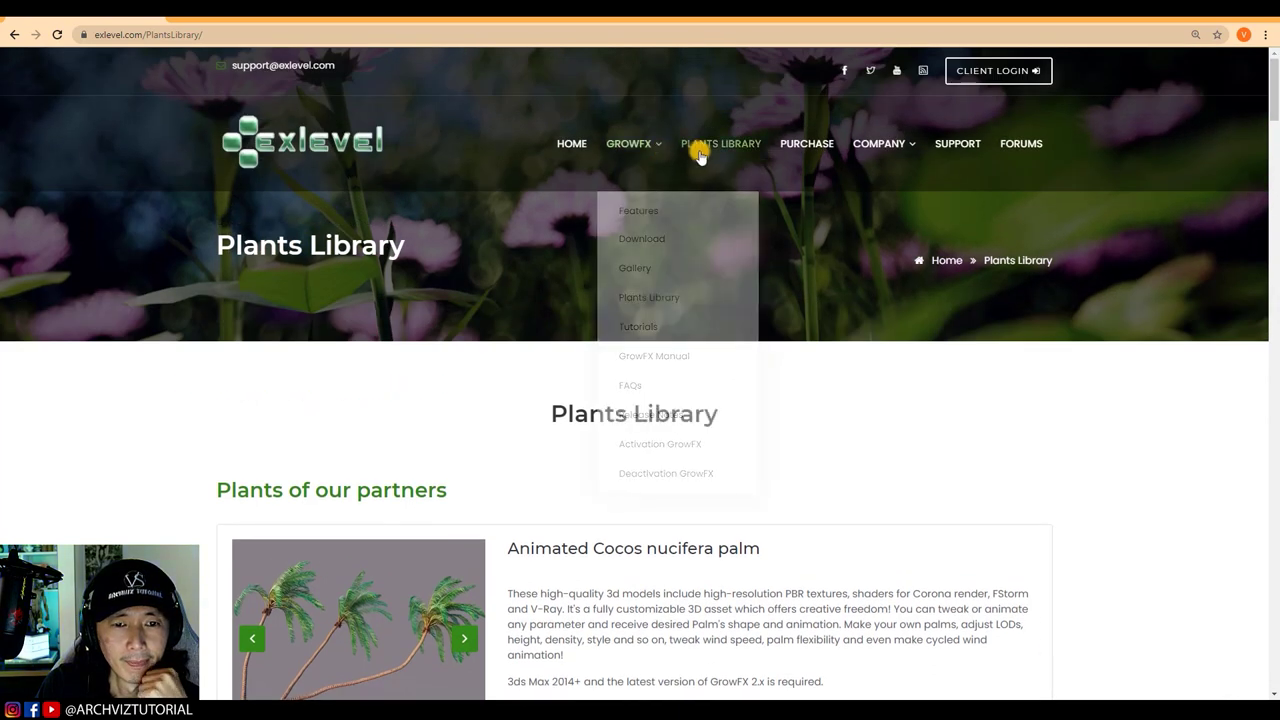
left_click_drag(790, 20, 1279, 214)
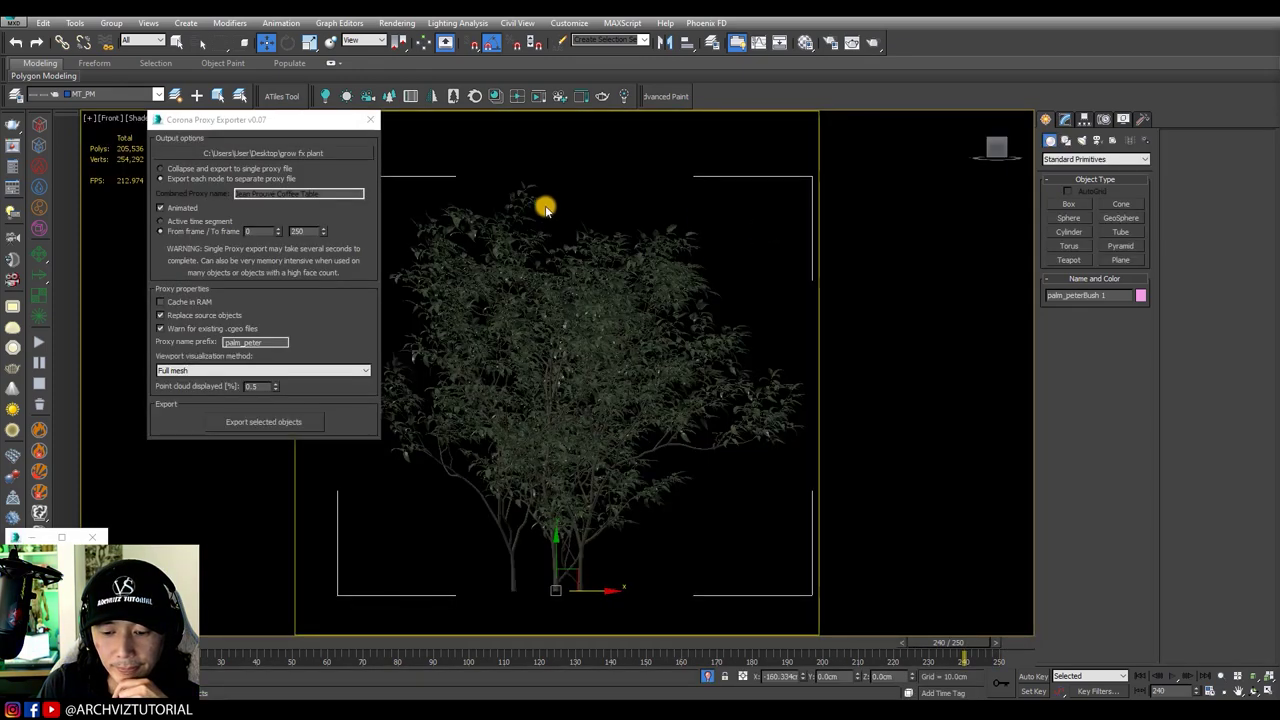
Step: Move the proxy exporter clear of the bush, examine the exported proxy's stats, and check its animation up to frame 135
left_click_drag(287, 121, 217, 126)
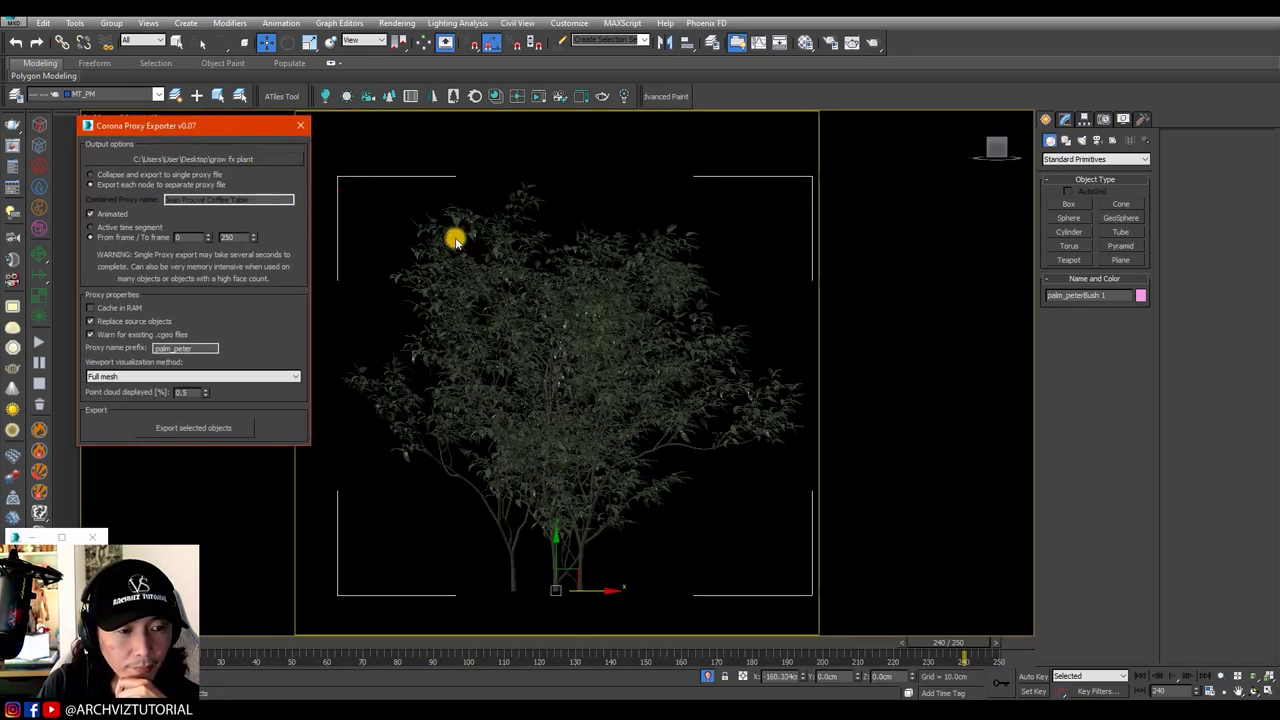
left_click(606, 366)
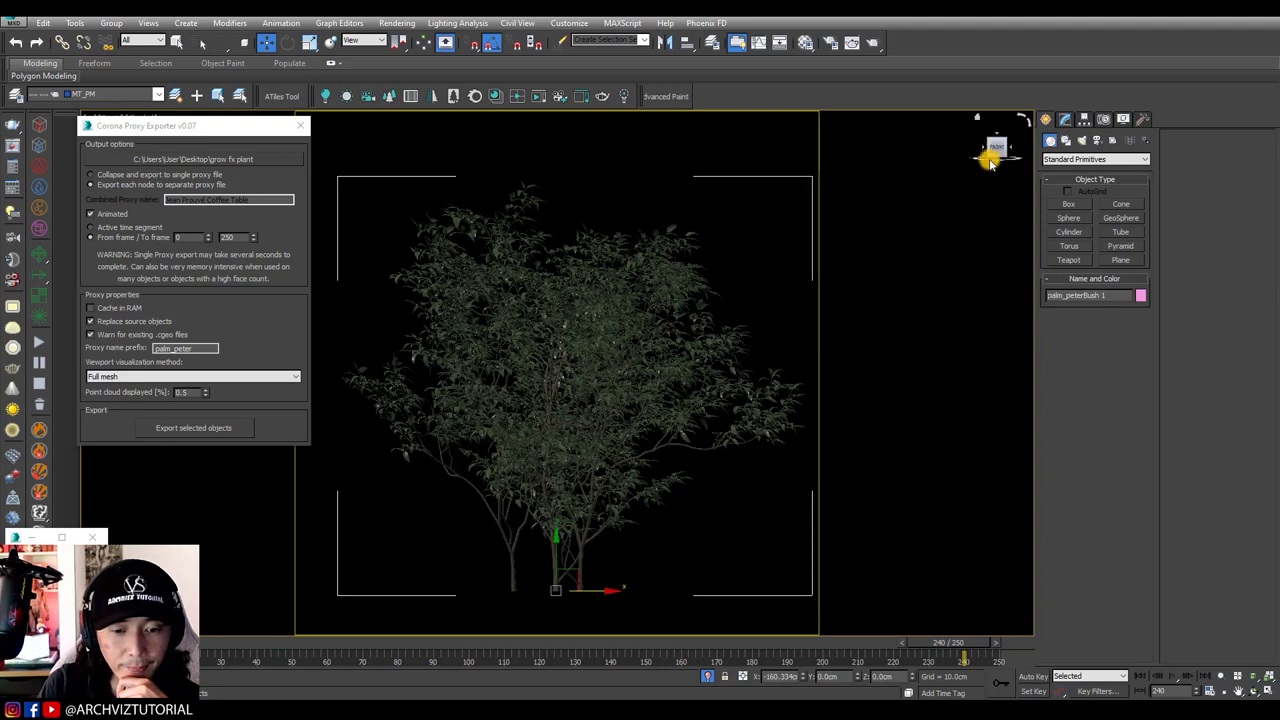
left_click(1064, 119)
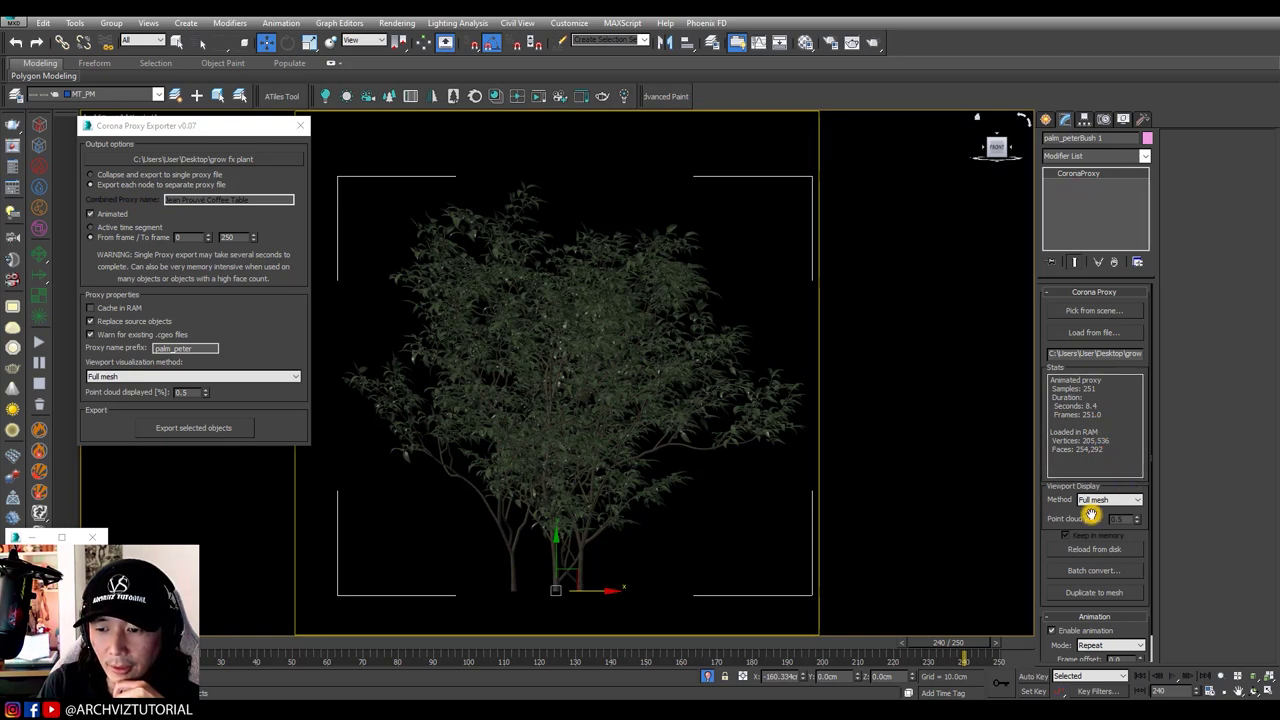
mouse_move(1057, 508)
left_mouse_down()
mouse_move(1054, 428)
mouse_move(1049, 514)
left_mouse_up()
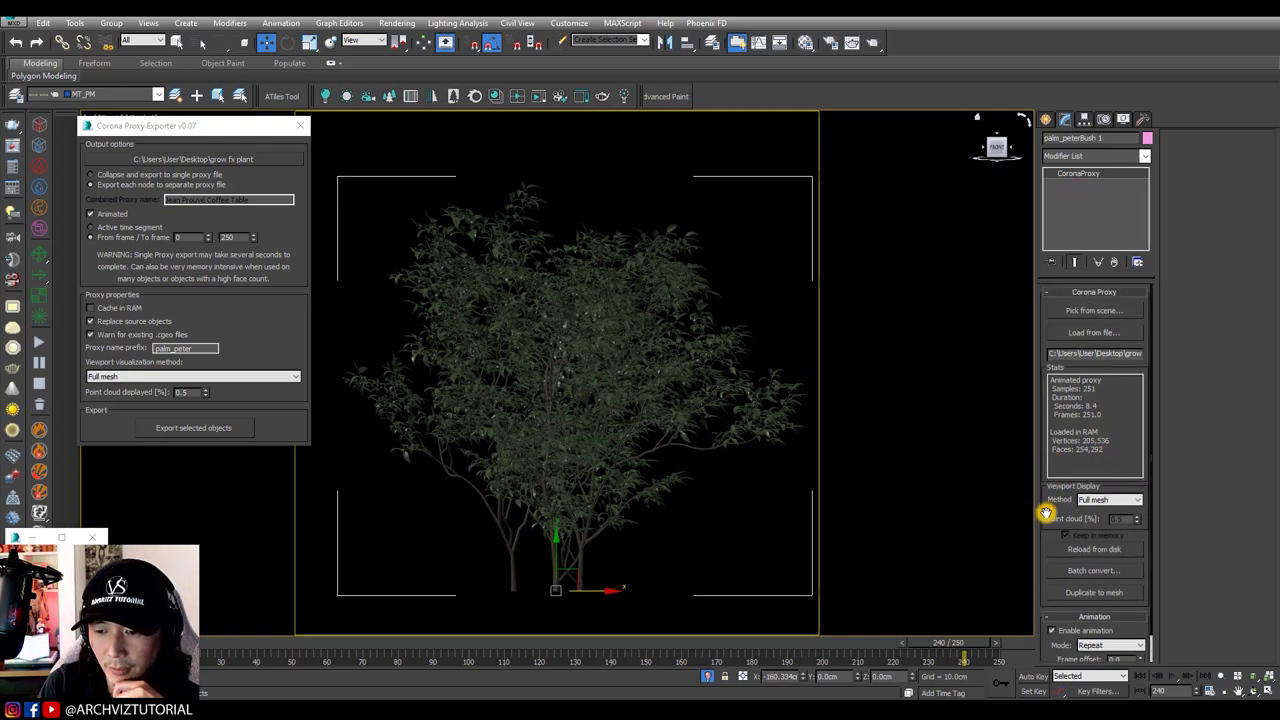
left_click(1085, 408)
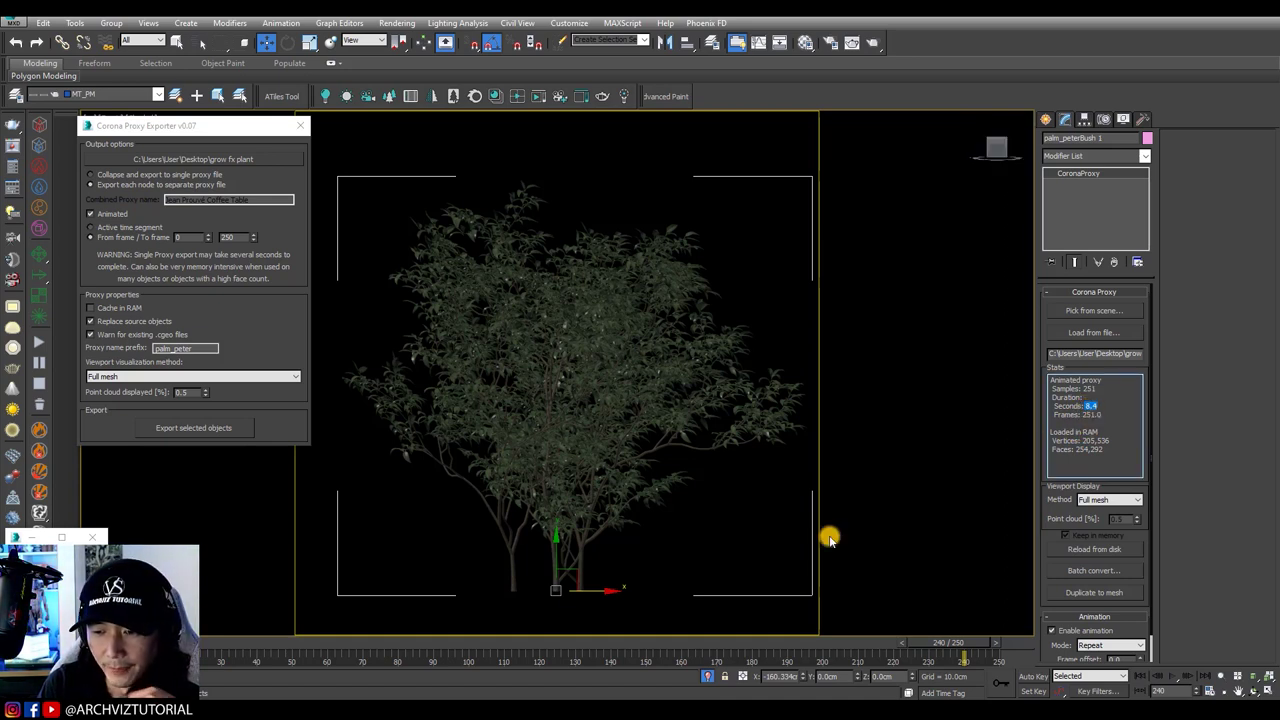
key("slash")
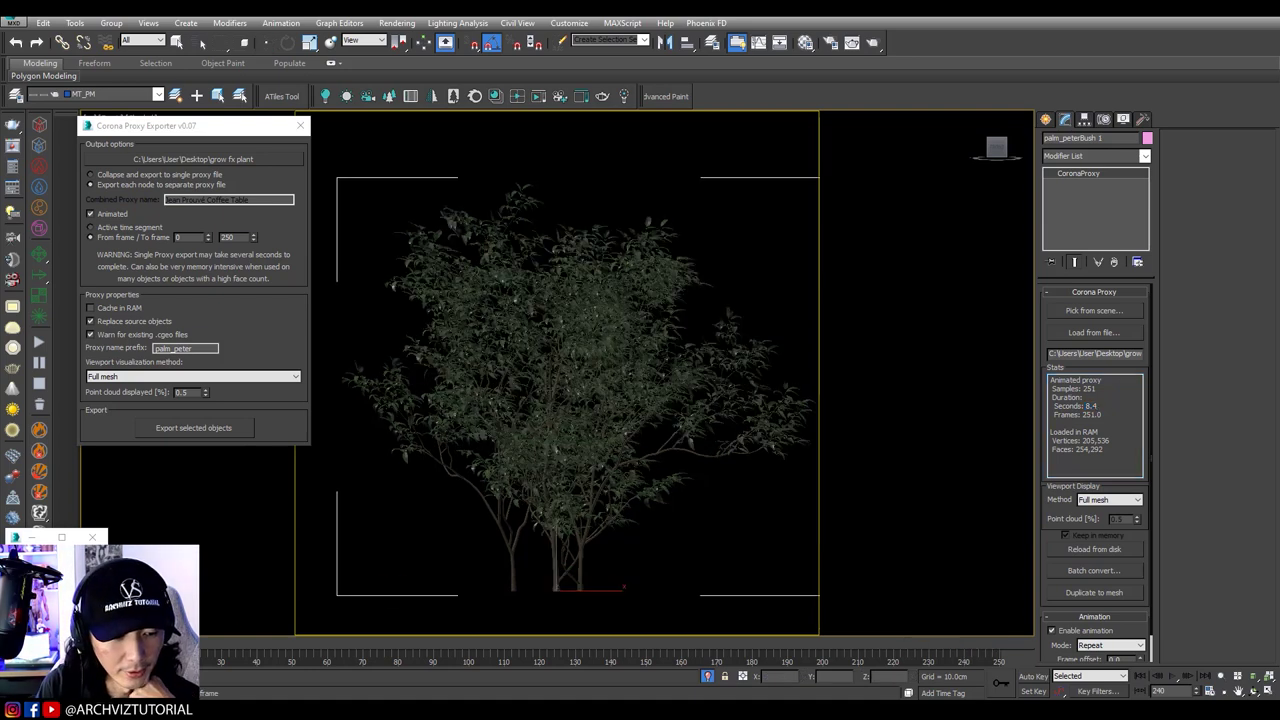
left_click(586, 637)
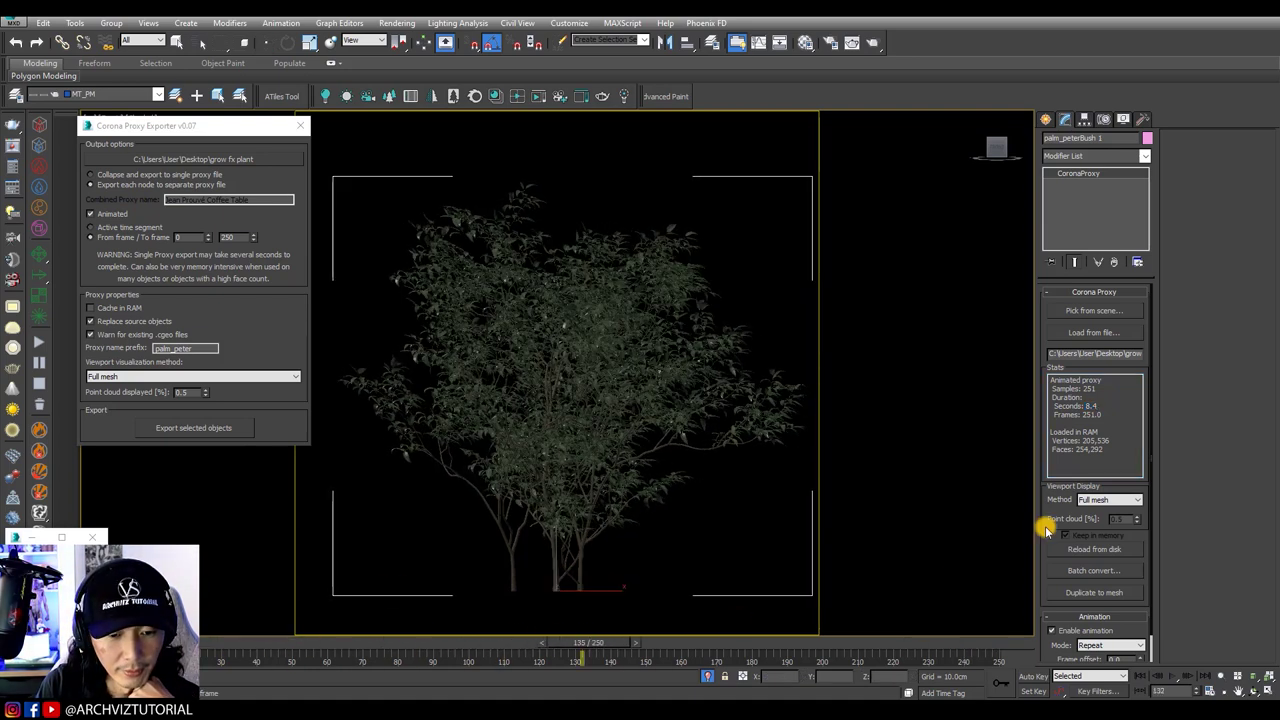
Step: Compare Full mesh with Point cloud display on the bush proxy, ending on Point cloud, and scrub the timeline to frame 250
left_click(1093, 499)
left_click(1095, 528)
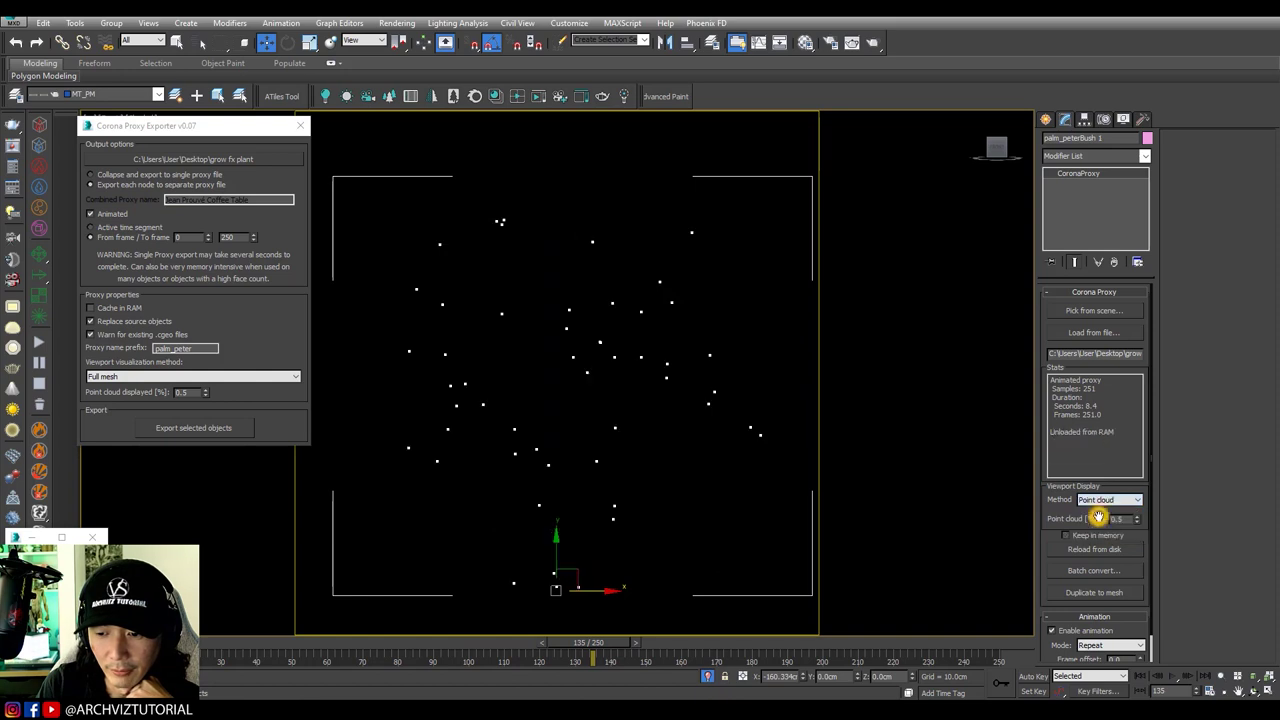
left_click(1098, 500)
left_click(1100, 518)
left_click(1108, 500)
left_click(1095, 527)
left_click_drag(588, 641, 1014, 641)
key("w")
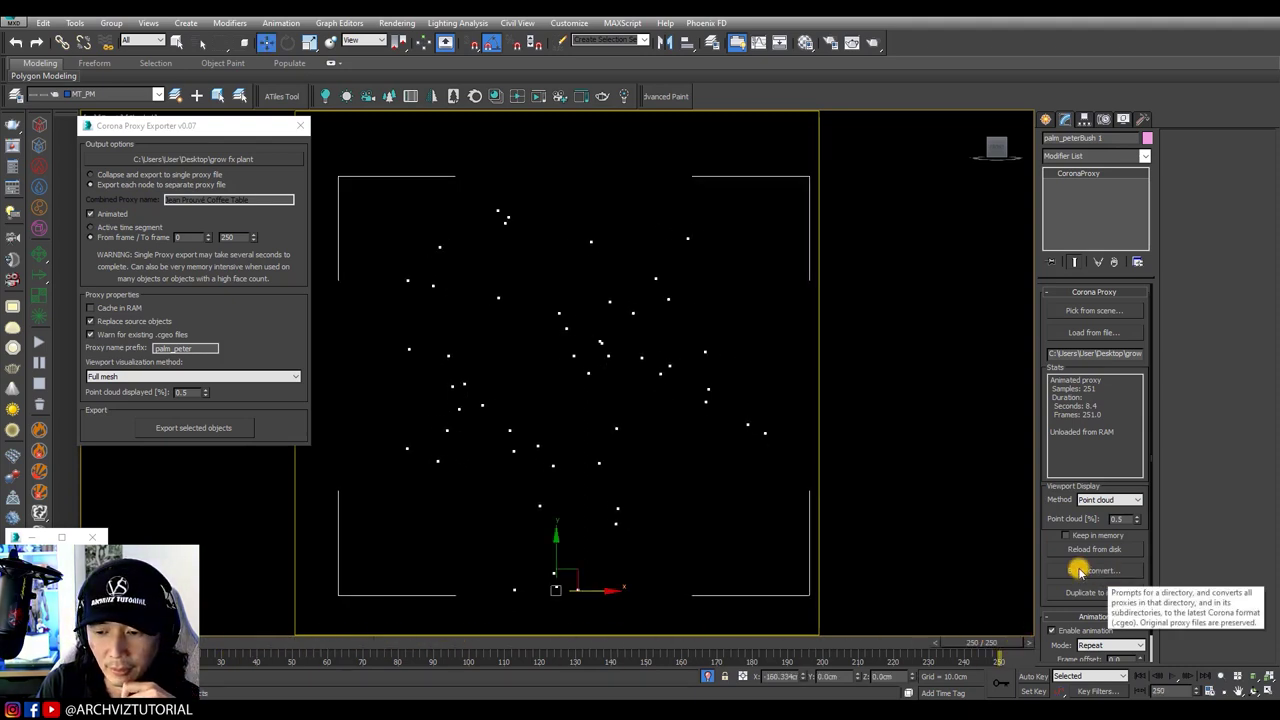
Step: Set the bush proxy's viewport display method to Full mesh and deselect it
left_click(1110, 500)
left_click(1093, 519)
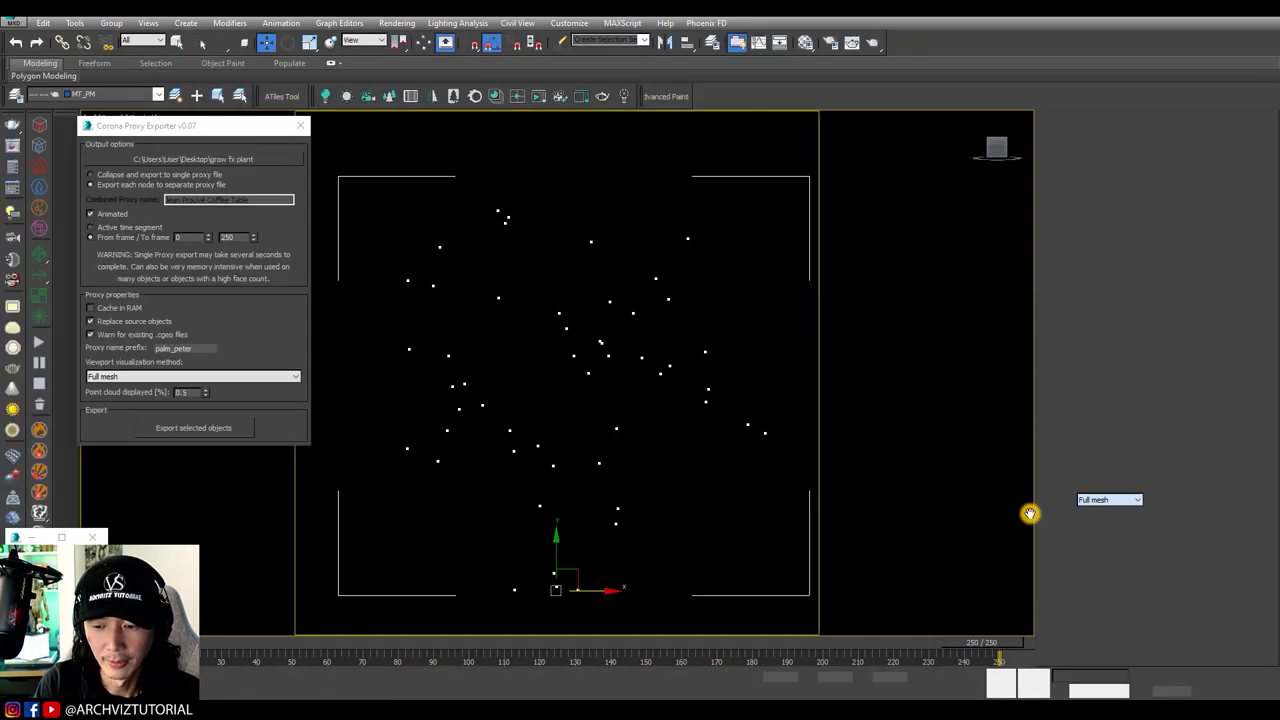
left_click(735, 303)
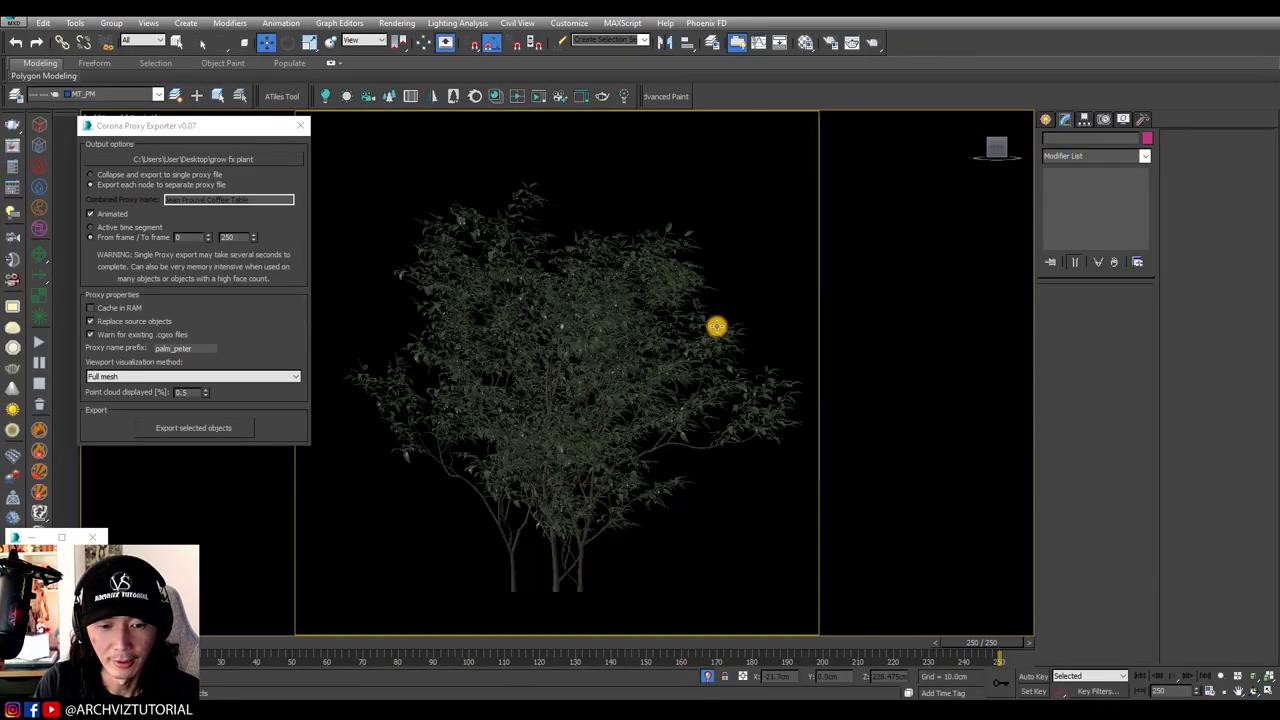
Step: Select the bush proxy and create a preview animation of it from an angled viewport view
left_click(604, 363)
middle_click_drag(655, 428, 522, 437, "alt")
scroll(634, 474, "down", 4)
middle_click_drag(666, 446, 556, 457, "alt")
scroll(566, 440, "up", 4)
key("shift+v")
left_click(681, 525)
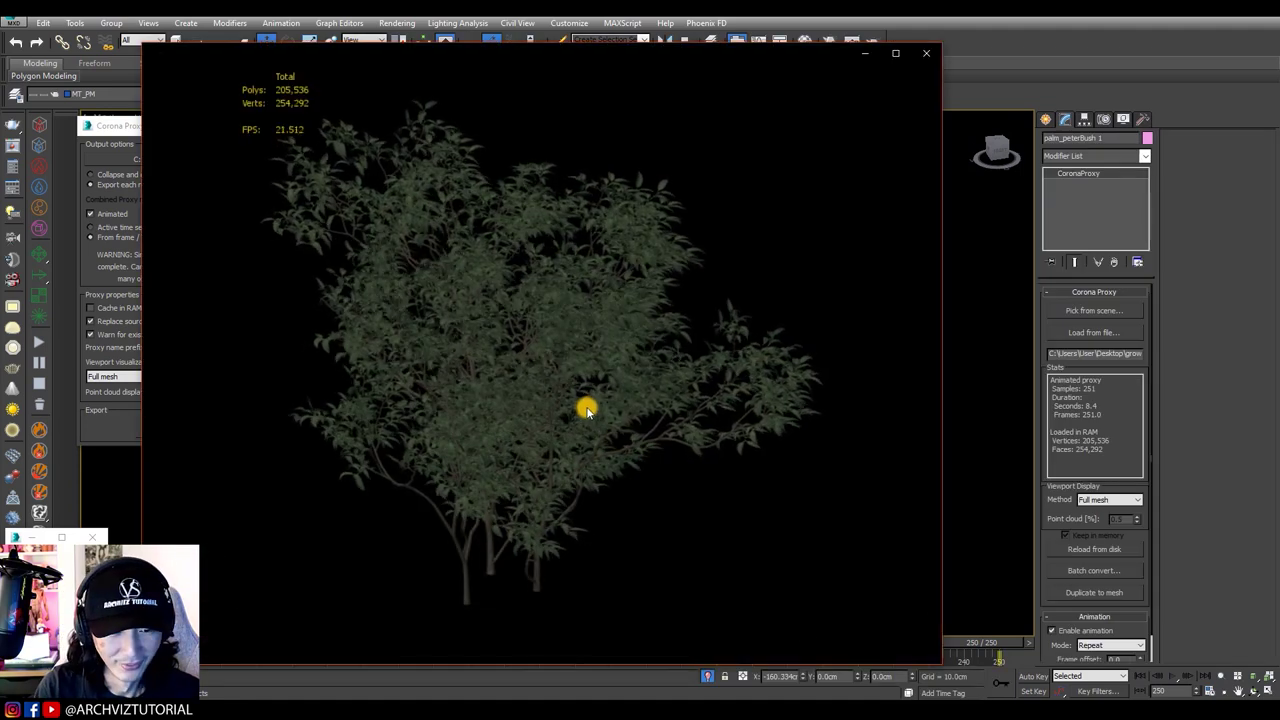
Step: Replay the rendered viewport preview to check the bush's wind motion and close the video player
mouse_move(591, 363)
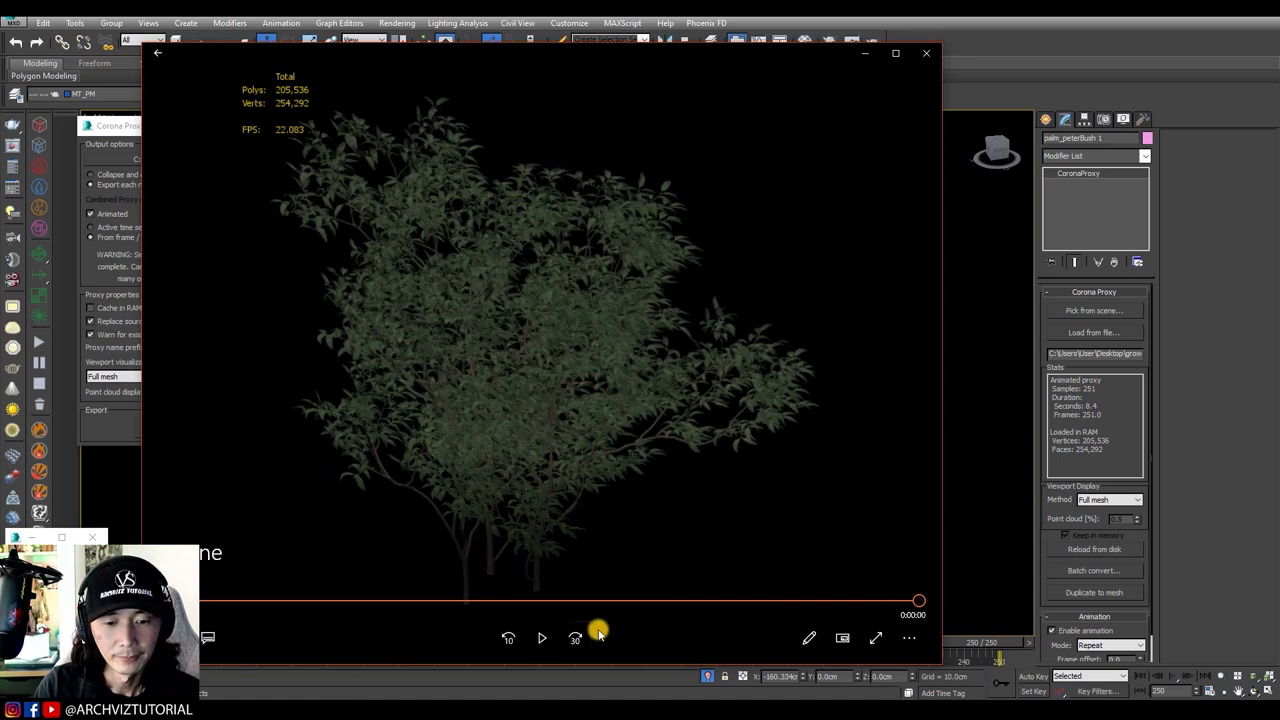
left_click(541, 637)
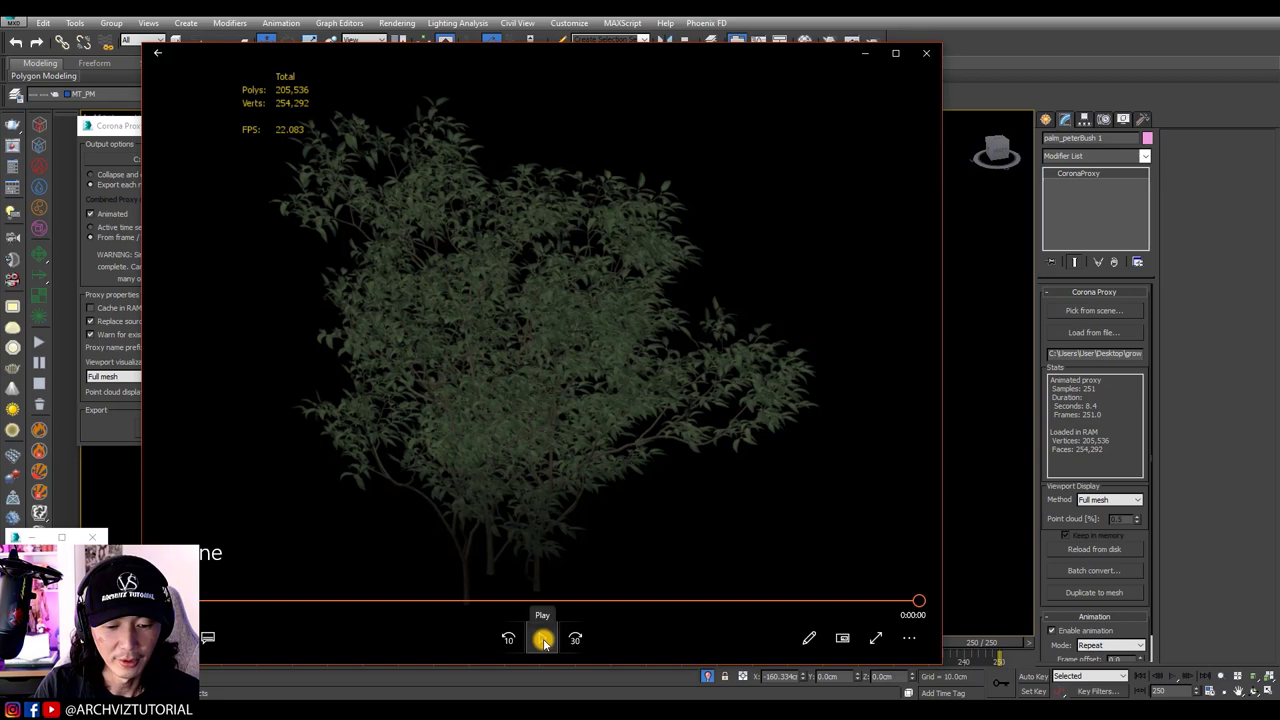
left_click(929, 57)
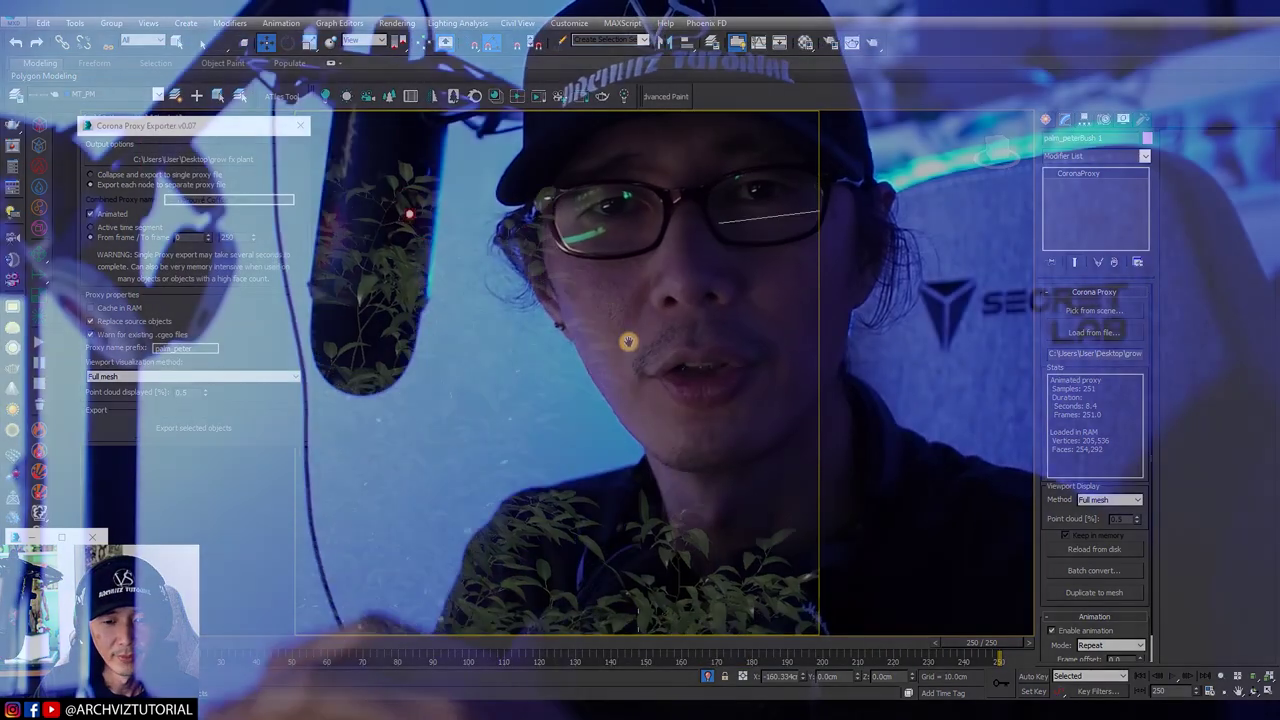